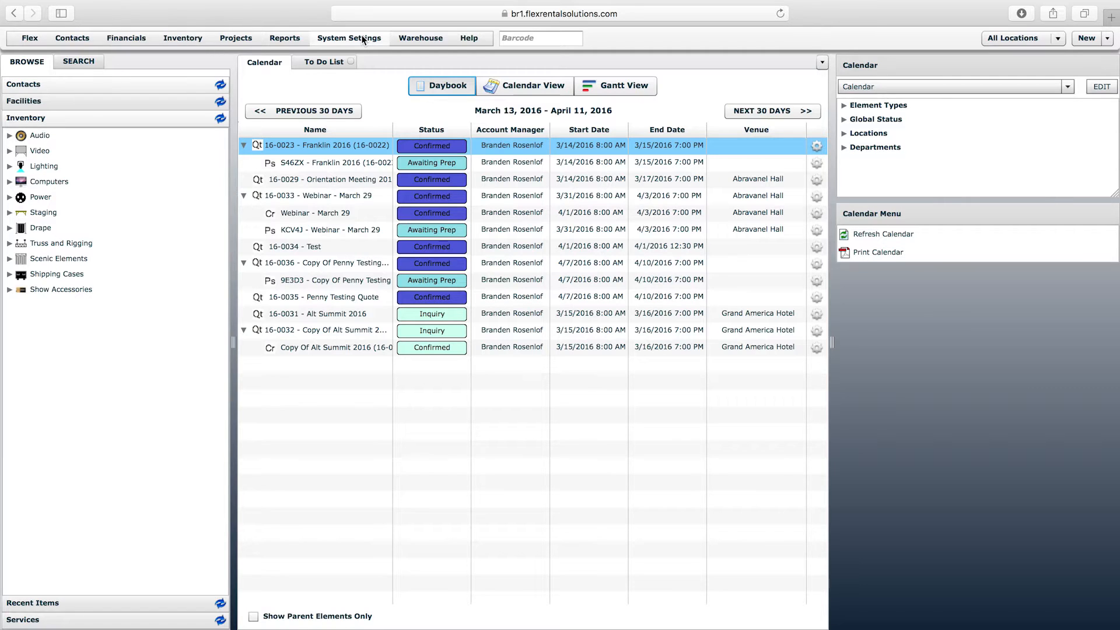
Step: Open the Alt Summit 2016 quote (16-0031) from the calendar and look over its available reports
{"action": "double_click", "coordinate": [330, 318]}
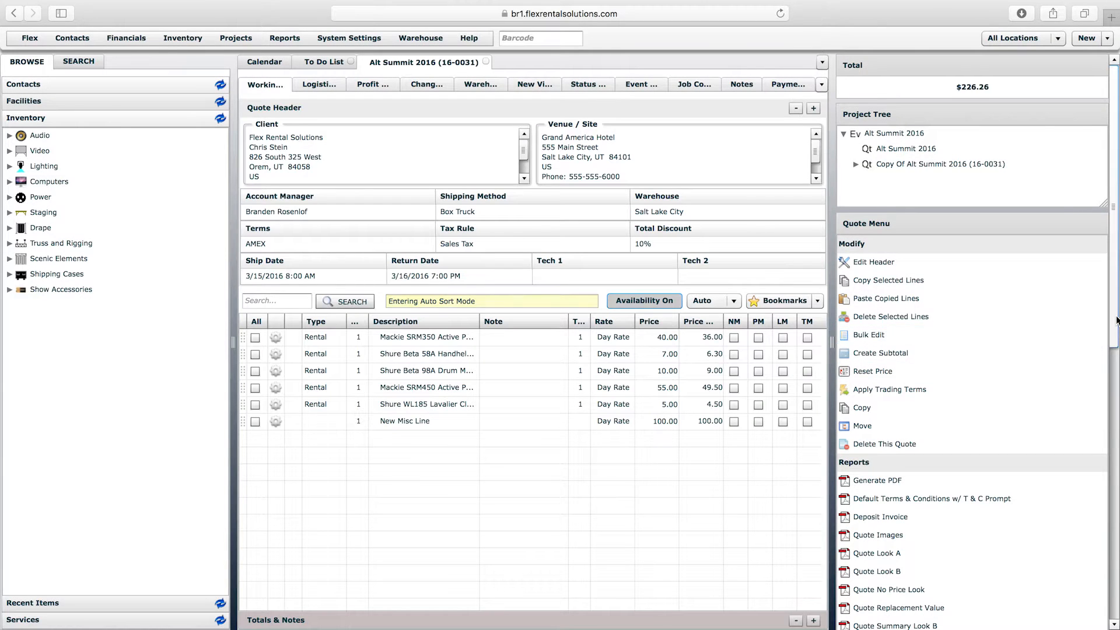
{"action": "left_click_drag", "start_coordinate": [1115, 327], "coordinate": [1114, 441]}
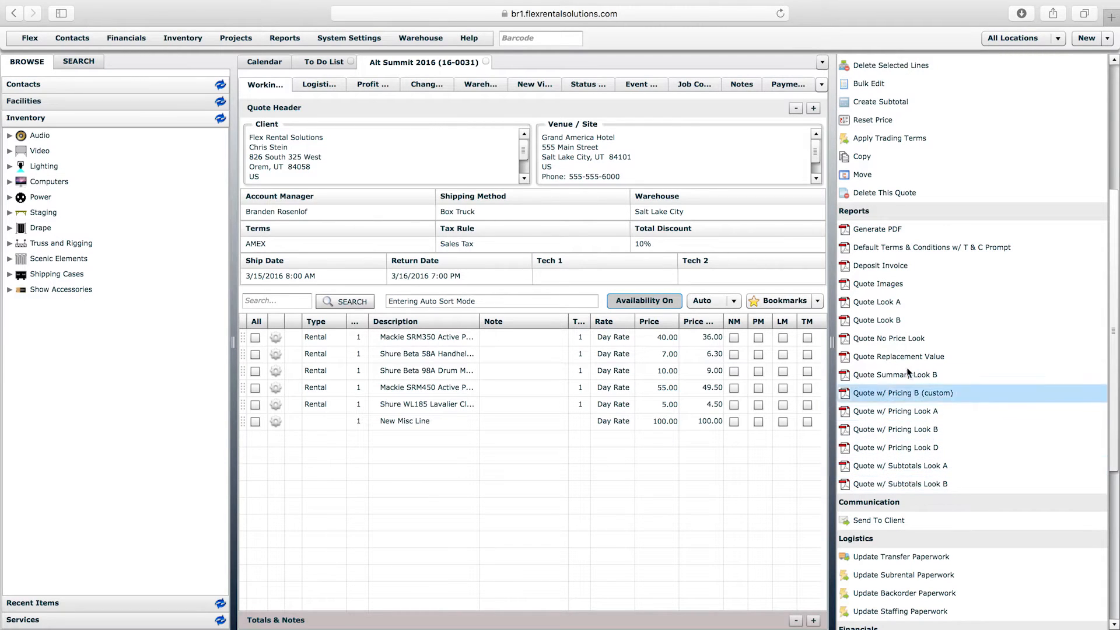
Step: Open the Quote project element definition and review which instance level reports are enabled for it
{"action": "left_click", "coordinate": [242, 40]}
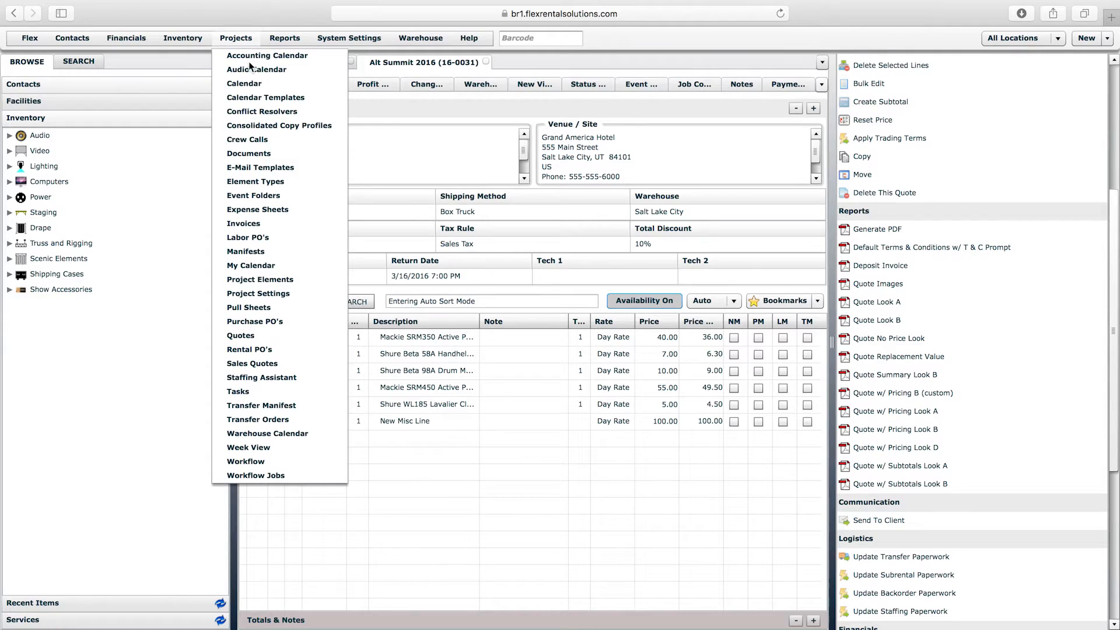
{"action": "left_click", "coordinate": [272, 280]}
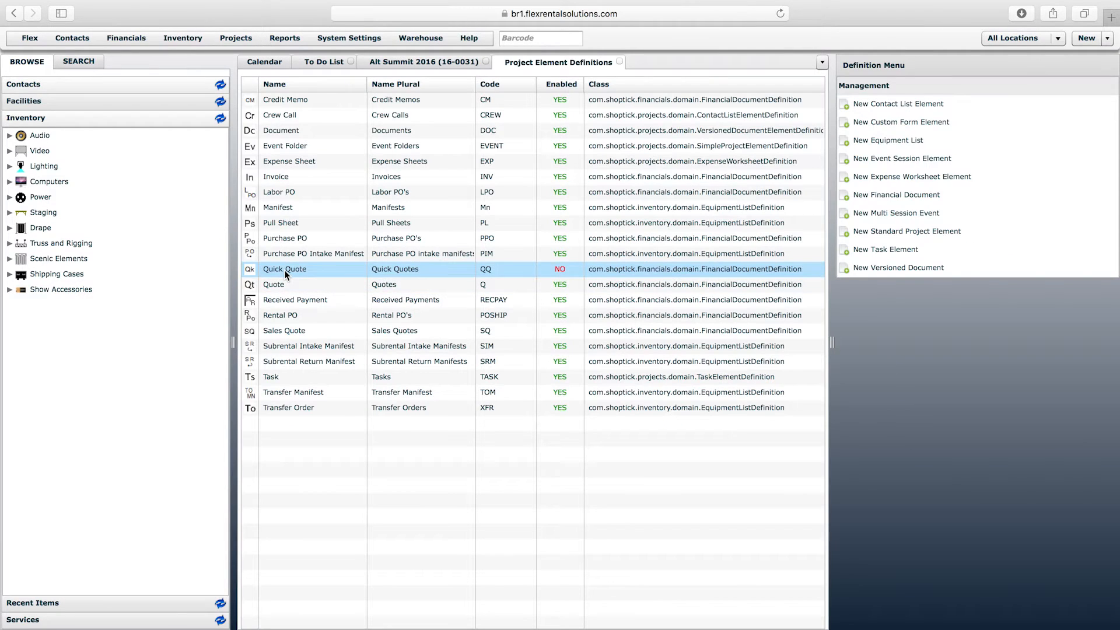
{"action": "left_click", "coordinate": [278, 286]}
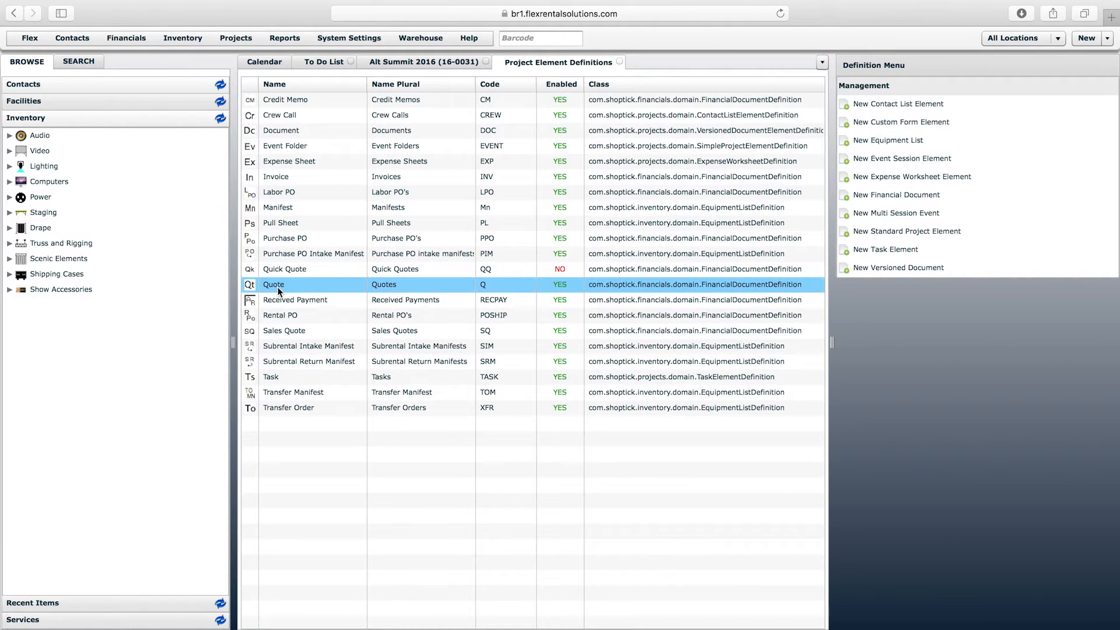
{"action": "double_click", "coordinate": [278, 286]}
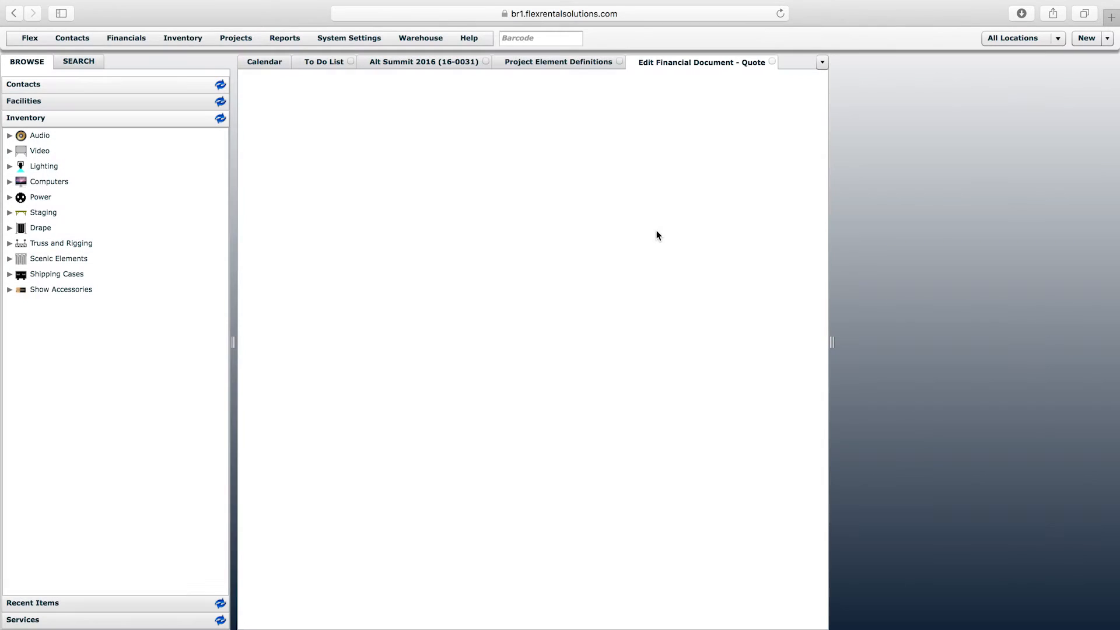
{"action": "left_click", "coordinate": [648, 86]}
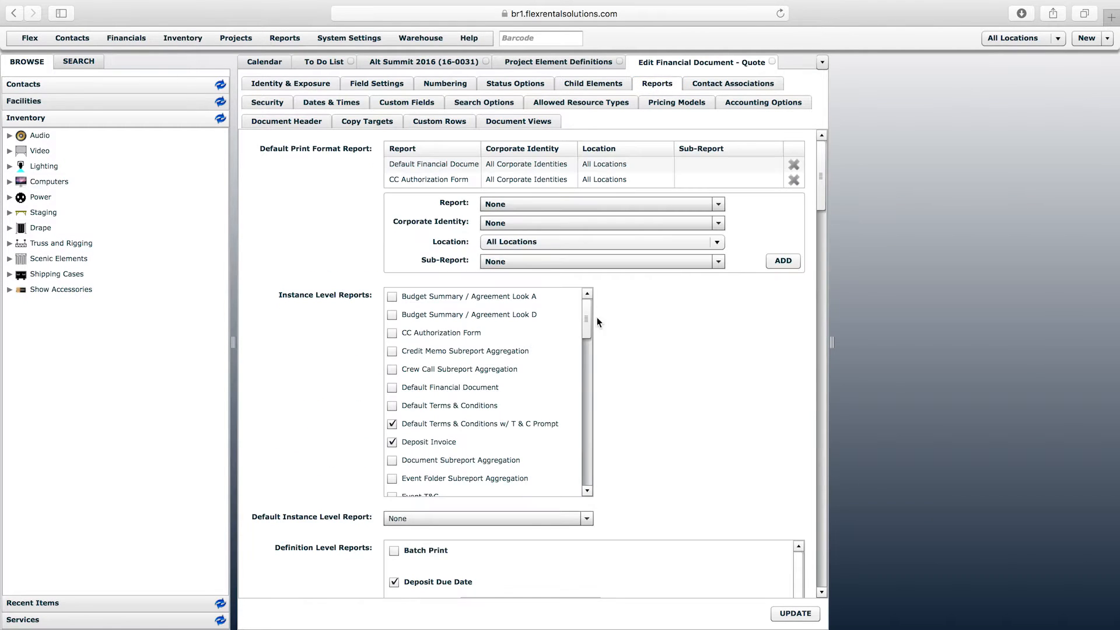
{"action": "left_click_drag", "start_coordinate": [587, 330], "coordinate": [589, 421]}
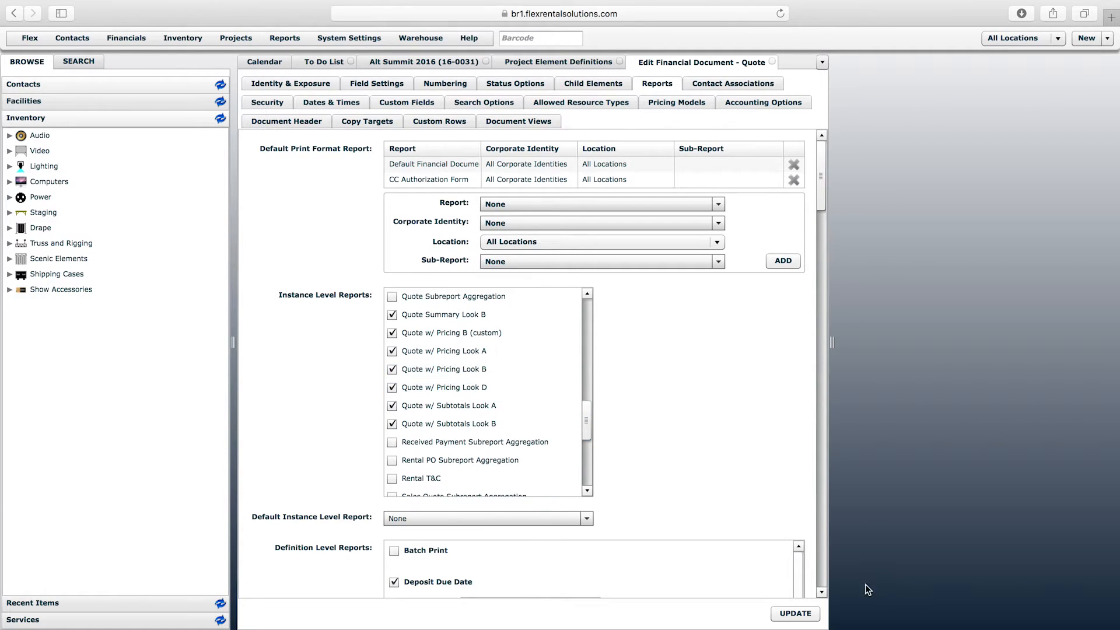
{"action": "left_click", "coordinate": [802, 614]}
Step: Return to the Alt Summit 2016 quote and examine the reports offered for it
{"action": "left_click", "coordinate": [437, 62]}
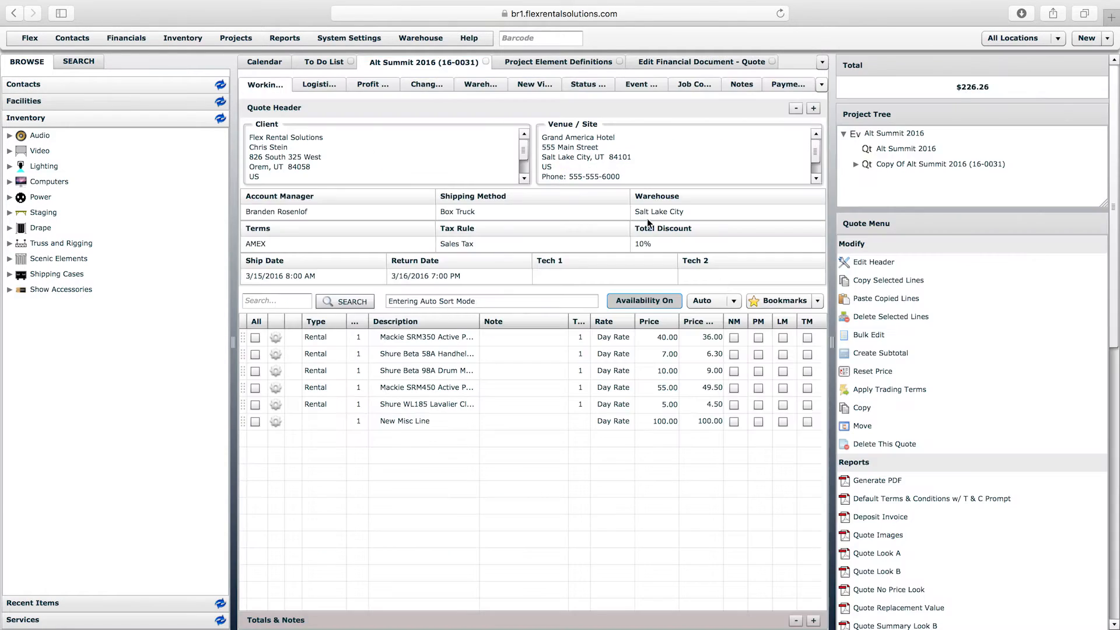
{"action": "left_click_drag", "start_coordinate": [1113, 328], "coordinate": [1116, 402]}
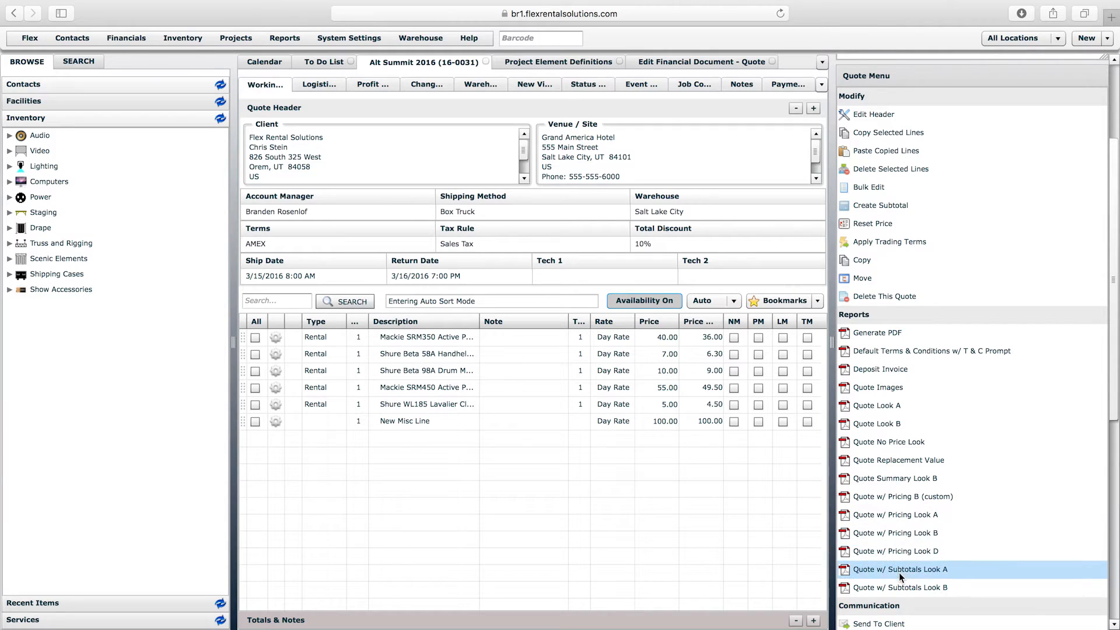
{"action": "scroll", "coordinate": [900, 535], "scroll_direction": "down", "scroll_amount": 2}
{"action": "scroll", "coordinate": [900, 534], "scroll_direction": "down", "scroll_amount": 1}
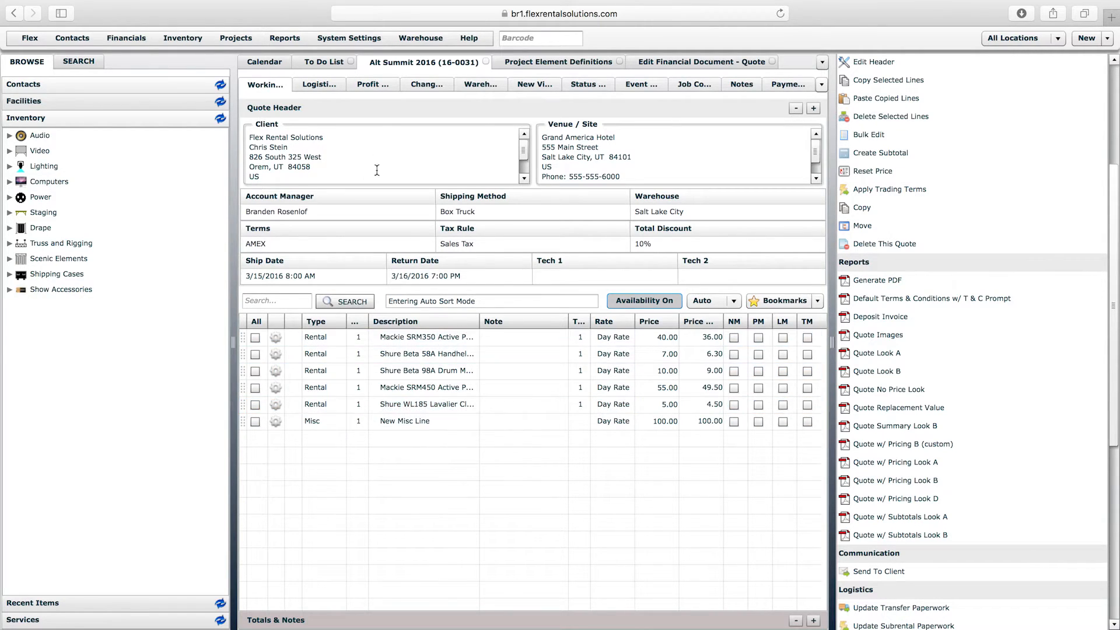
Step: Download the Quote w/ Pricing Look B template from the embedded reports and return to the report list
{"action": "left_click", "coordinate": [346, 39]}
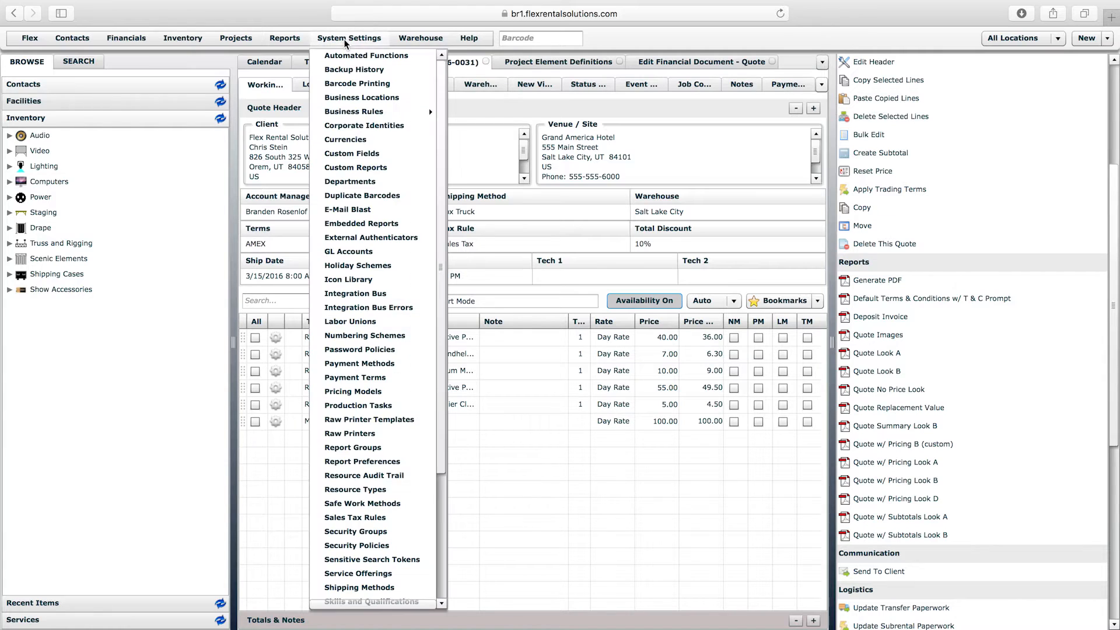
{"action": "left_click", "coordinate": [361, 227]}
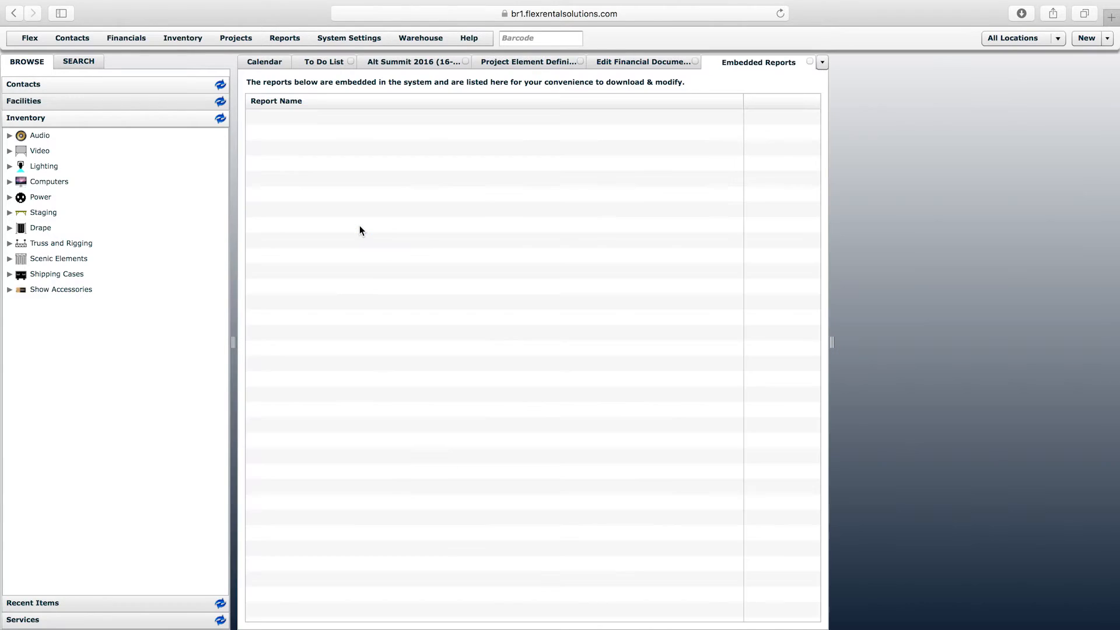
{"action": "left_click", "coordinate": [816, 401]}
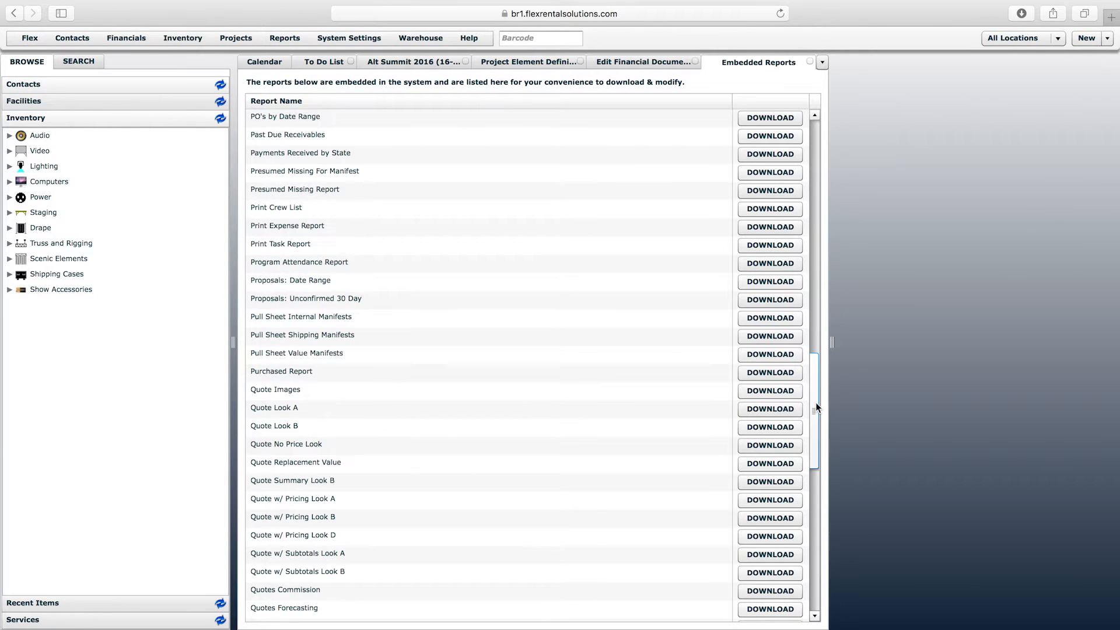
{"action": "left_click_drag", "start_coordinate": [815, 402], "coordinate": [814, 453]}
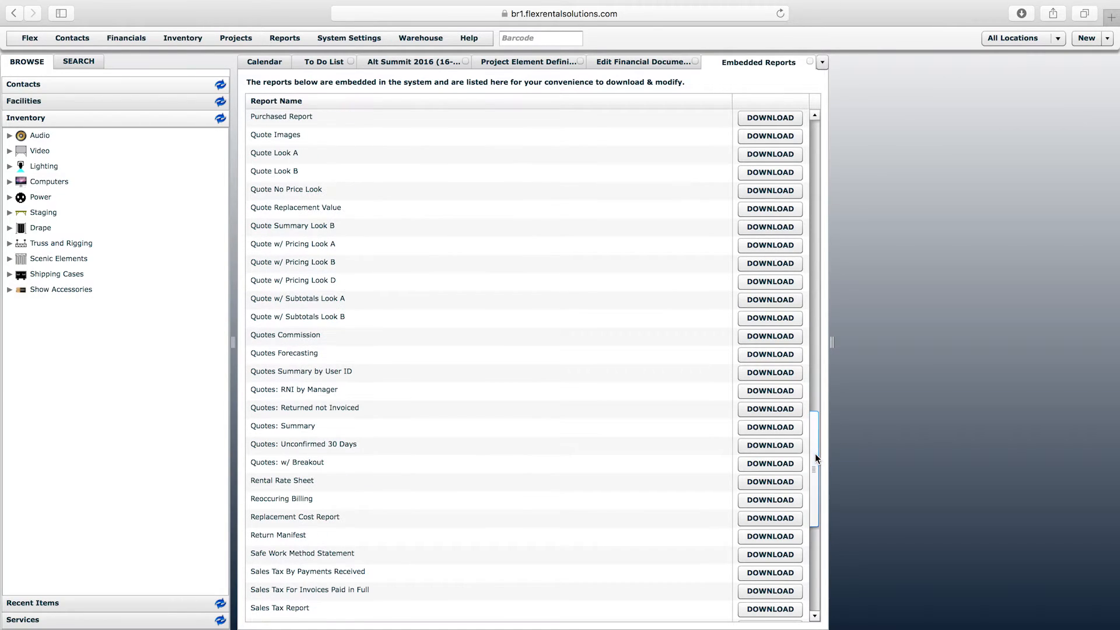
{"action": "left_click", "coordinate": [299, 268]}
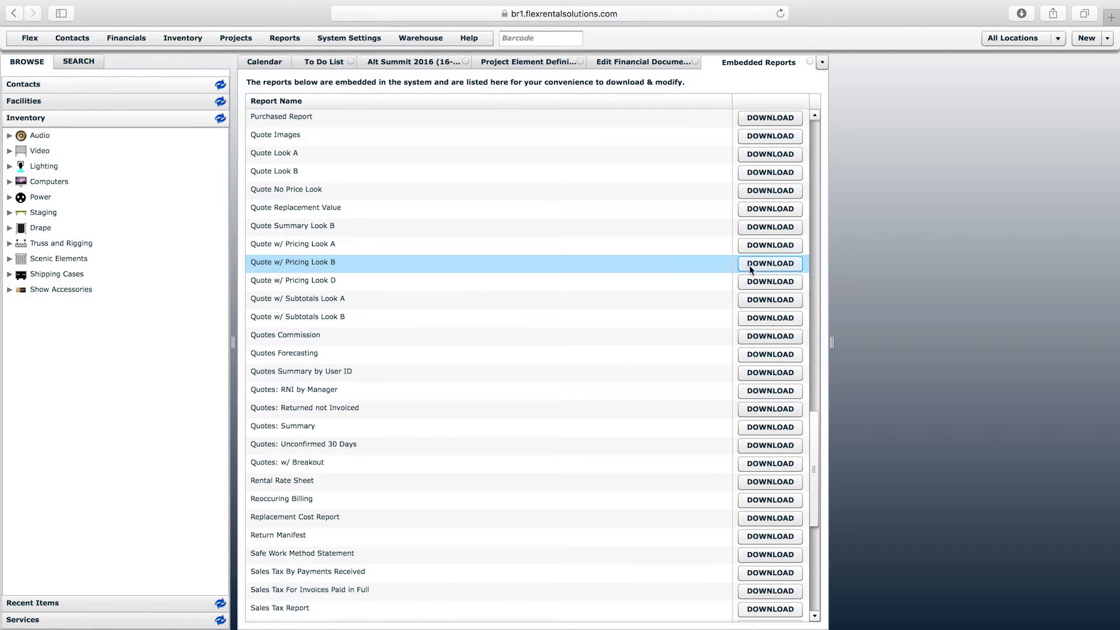
{"action": "left_click", "coordinate": [770, 264]}
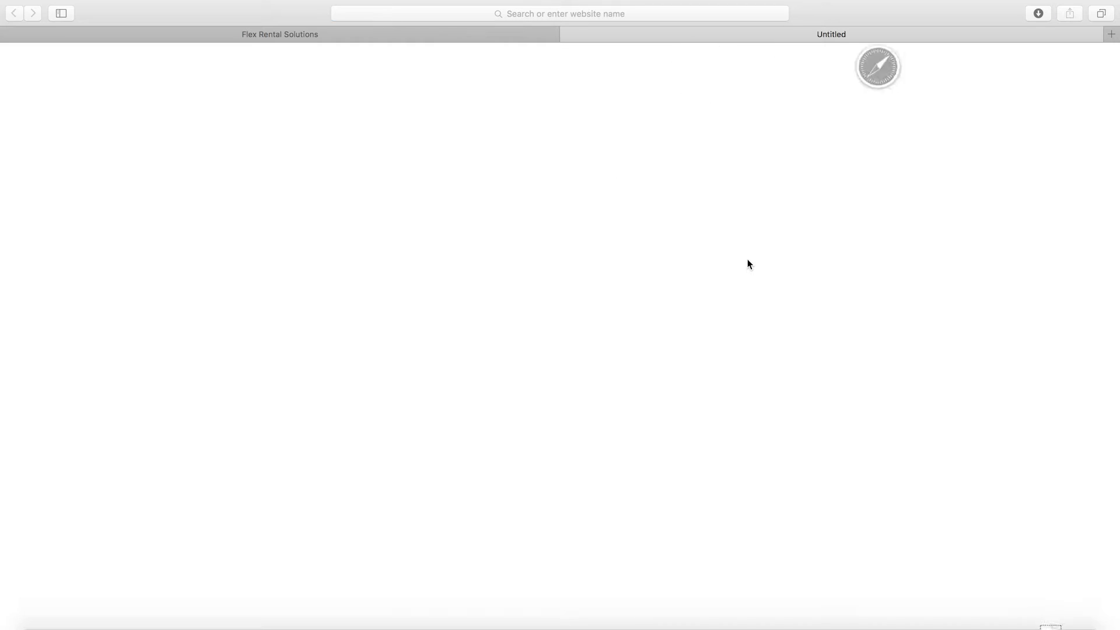
{"action": "left_click", "coordinate": [568, 35]}
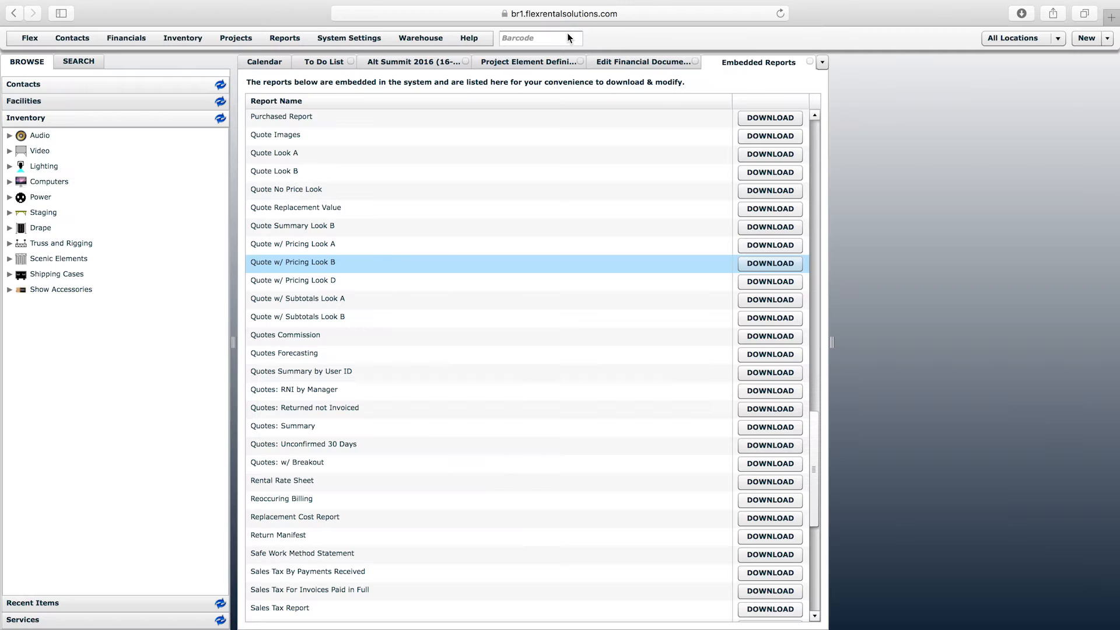
Step: Download the Shipping Manifest With Terms template from the embedded reports and return to the report list
{"action": "mouse_move", "coordinate": [992, 620]}
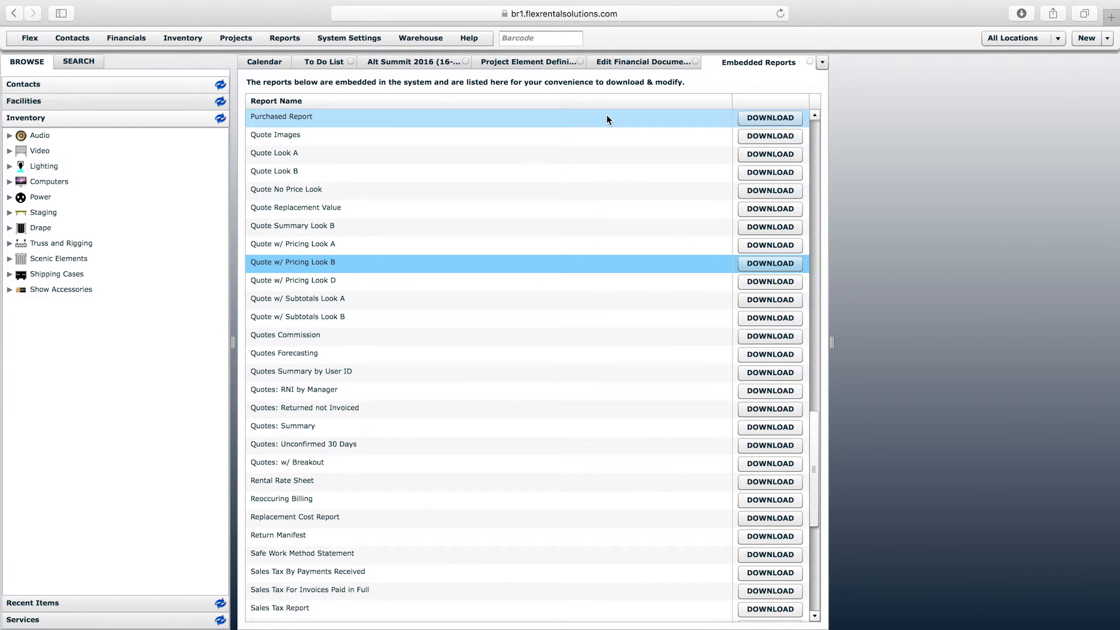
{"action": "left_click_drag", "start_coordinate": [818, 455], "coordinate": [825, 496]}
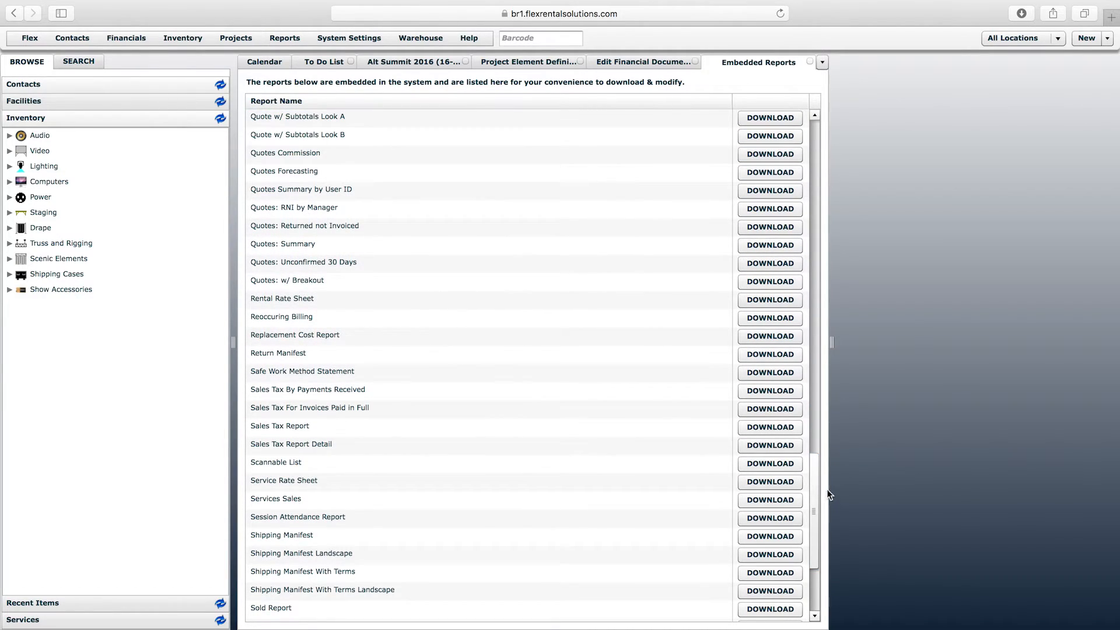
{"action": "left_click_drag", "start_coordinate": [817, 495], "coordinate": [818, 537]}
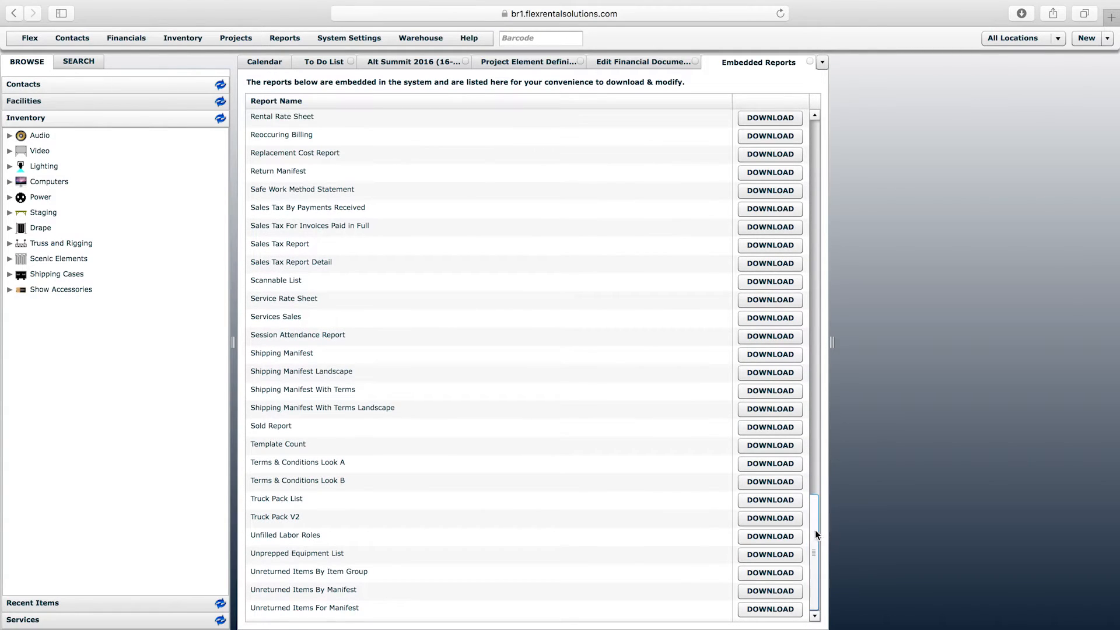
{"action": "left_click", "coordinate": [295, 375]}
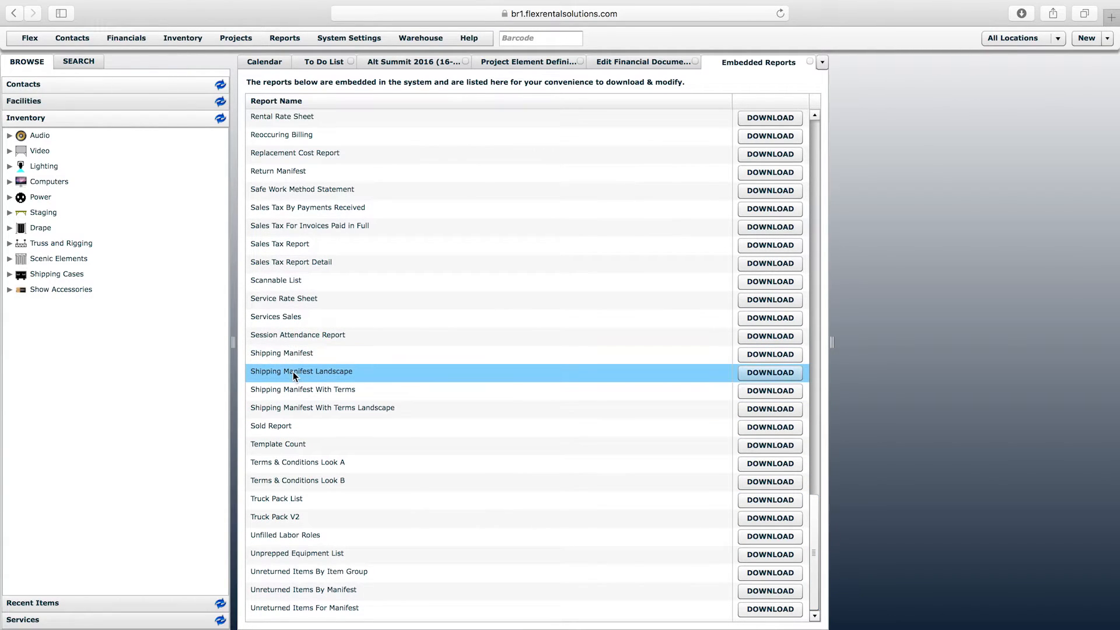
{"action": "left_click", "coordinate": [296, 389]}
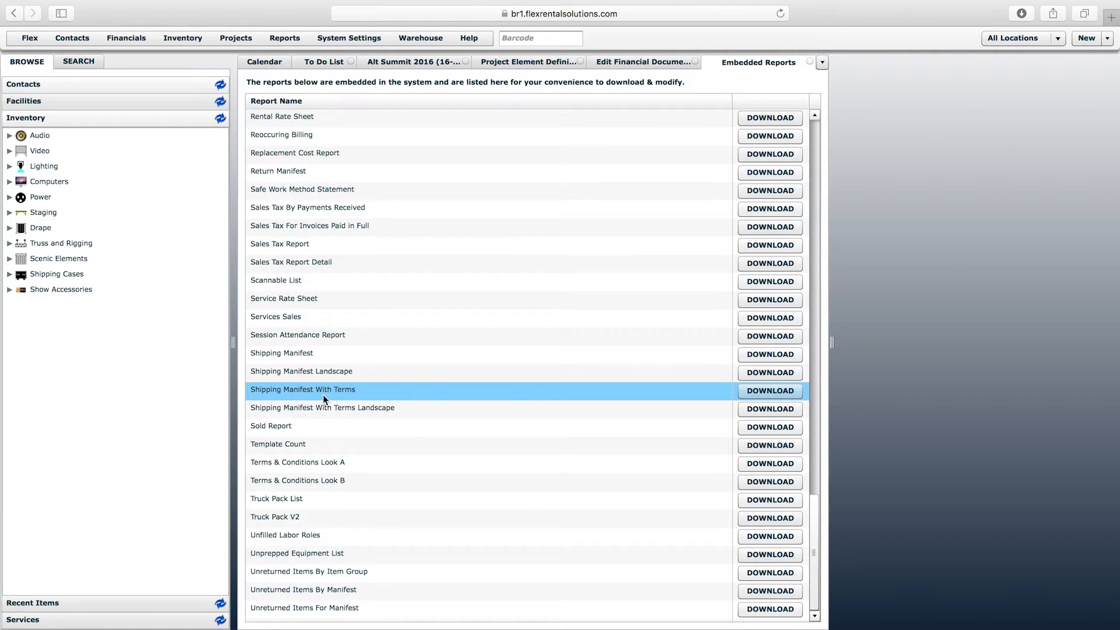
{"action": "left_click", "coordinate": [744, 391]}
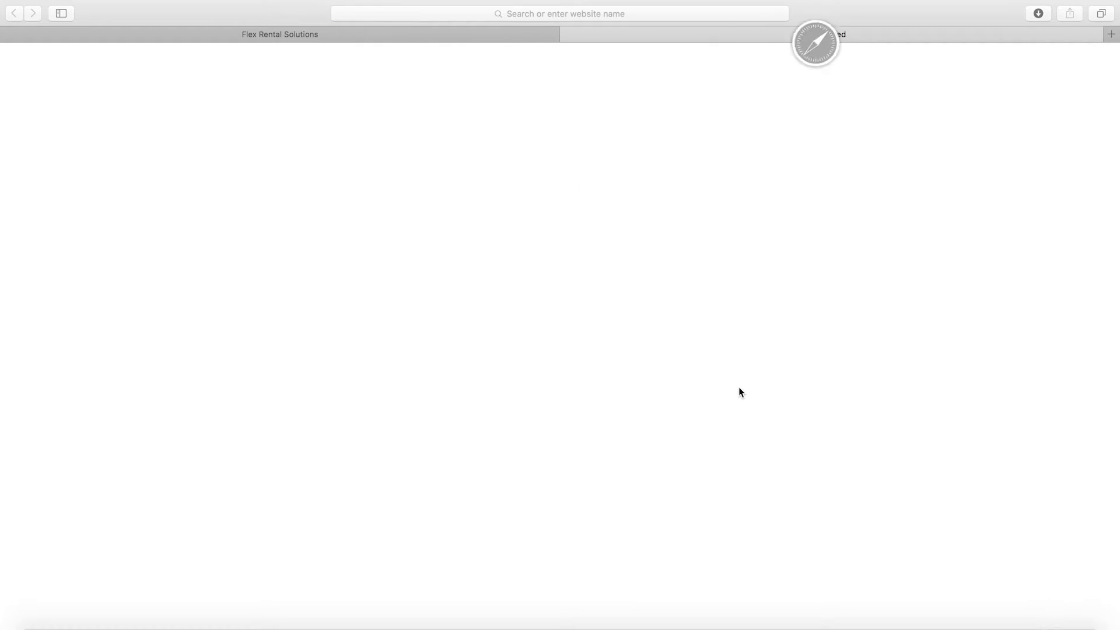
{"action": "left_click", "coordinate": [568, 35]}
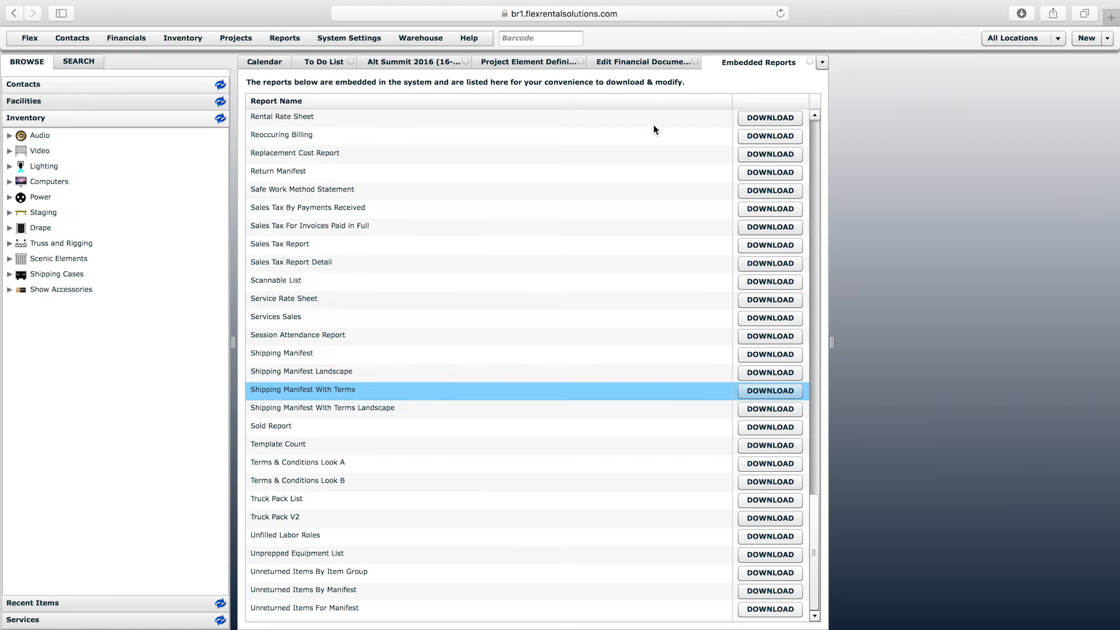
Step: Go back to the start of the embedded reports list and look over the downloadable templates there
{"action": "left_click_drag", "start_coordinate": [815, 560], "coordinate": [826, 123]}
{"action": "left_click", "coordinate": [331, 137]}
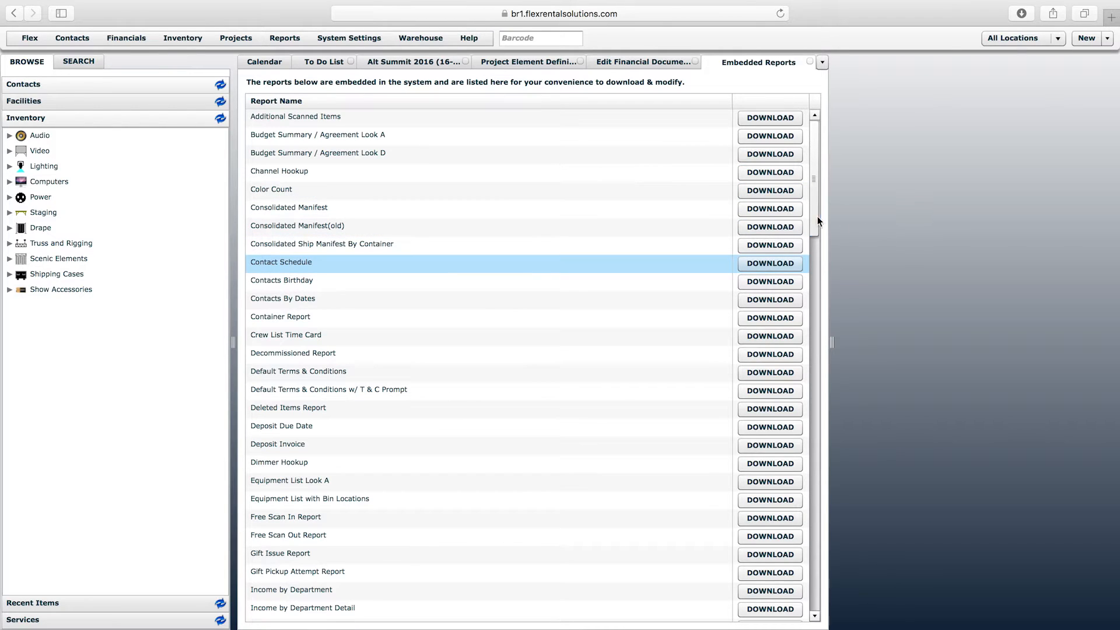
{"action": "mouse_move", "coordinate": [816, 201]}
{"action": "left_mouse_down"}
{"action": "mouse_move", "coordinate": [819, 351]}
{"action": "mouse_move", "coordinate": [821, 207]}
{"action": "left_mouse_up"}
Step: Switch to iReport Designer and open the report template financials-quote-with-pricing-look-B.jrxml from the Downloads folder
{"action": "key", "text": "ctrl+Right"}
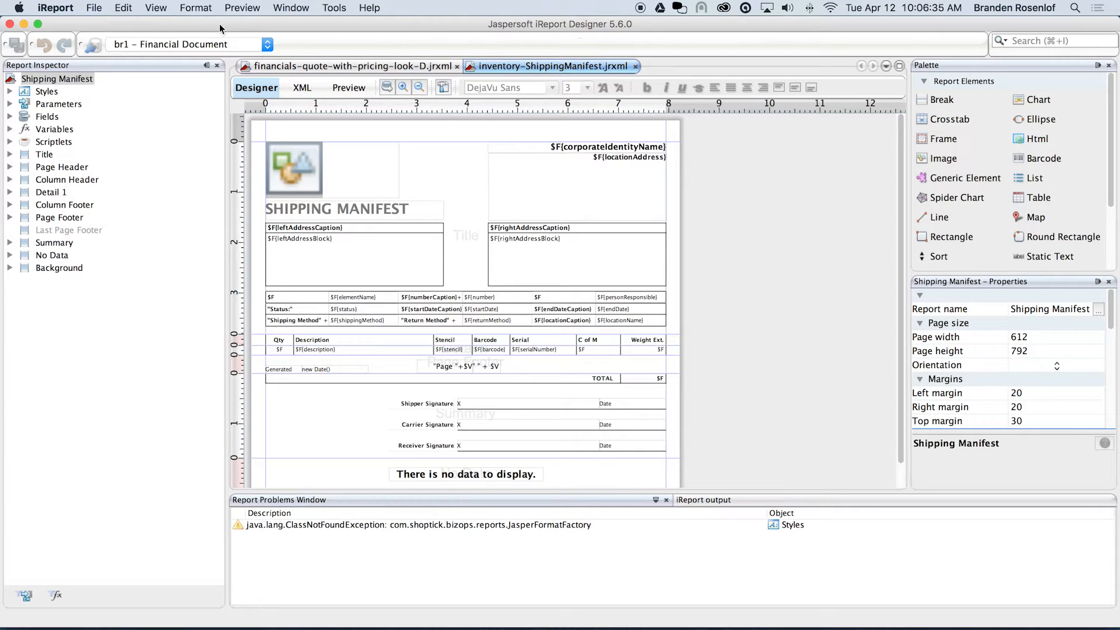
{"action": "left_click", "coordinate": [89, 13]}
{"action": "left_click", "coordinate": [126, 49]}
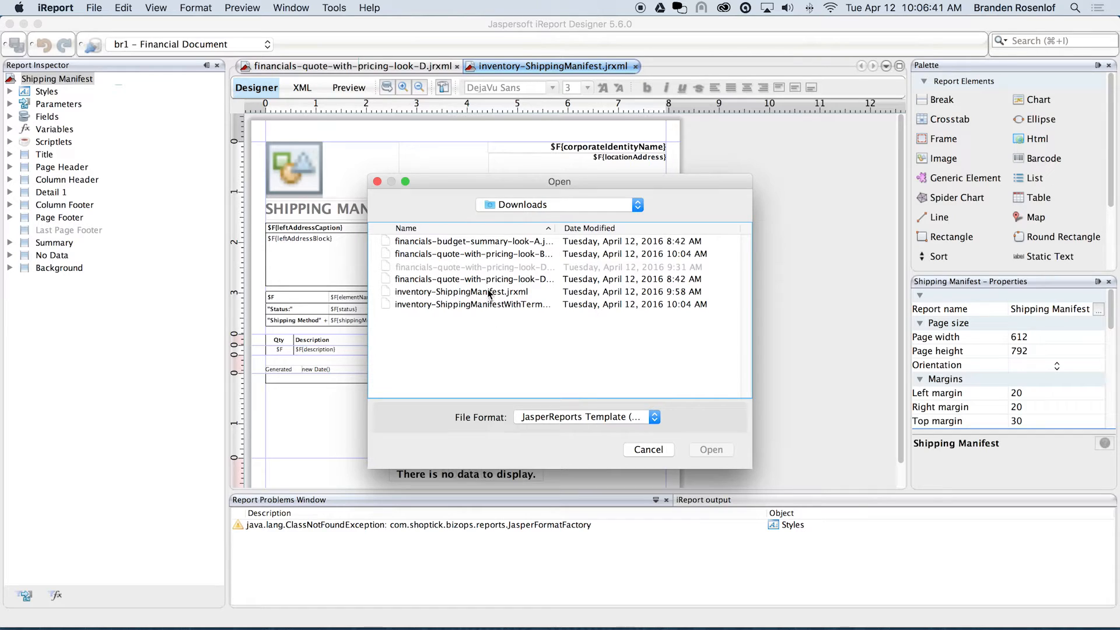
{"action": "left_click", "coordinate": [488, 254]}
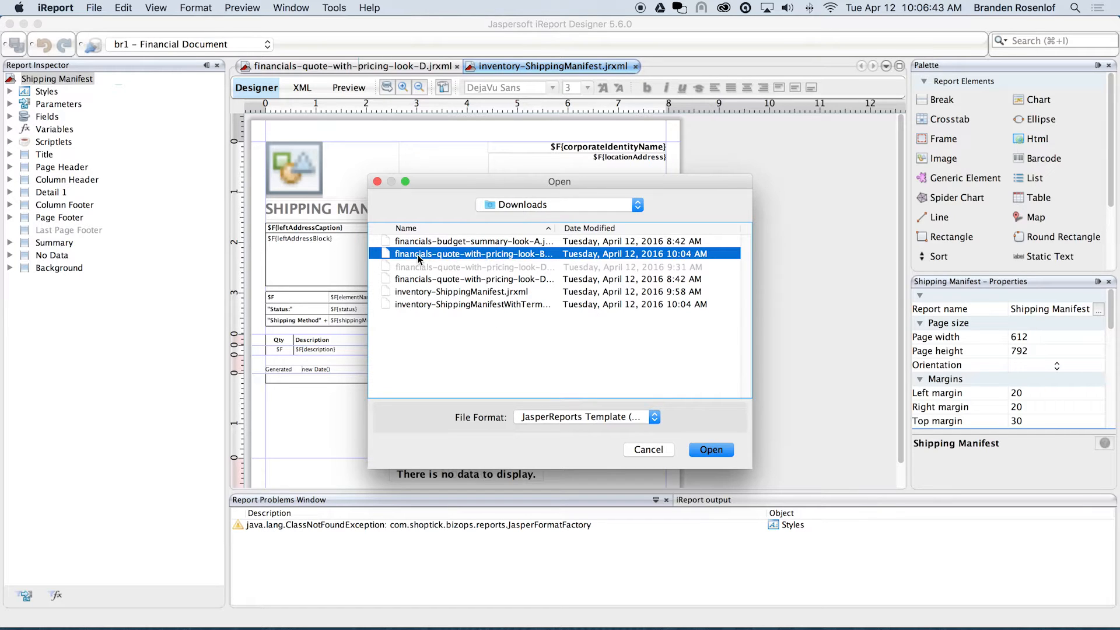
{"action": "double_click", "coordinate": [507, 255]}
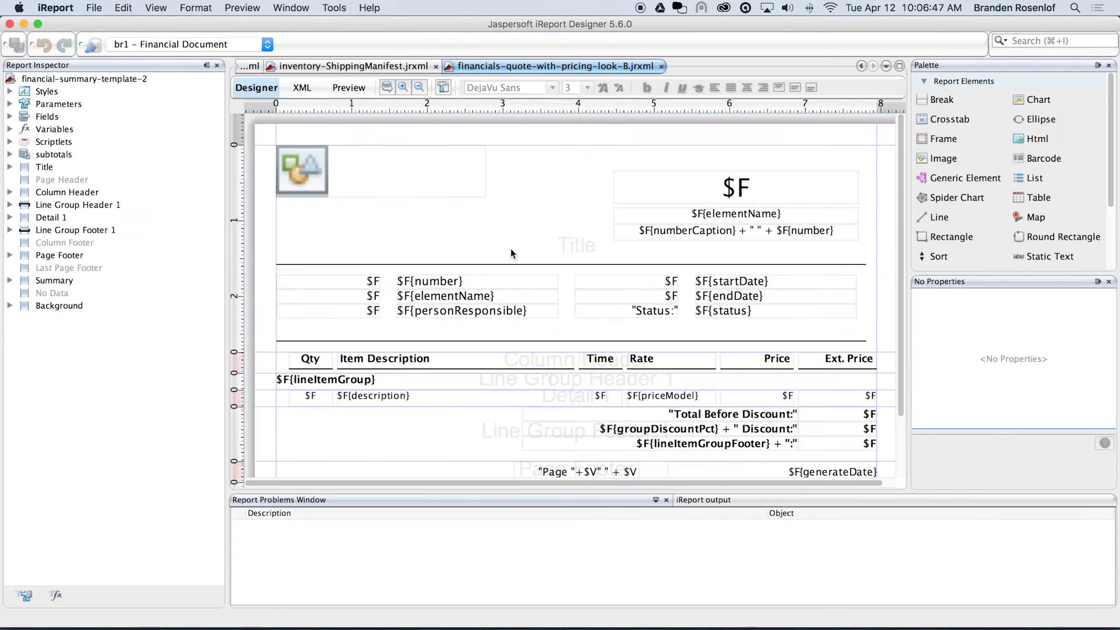
{"action": "left_click_drag", "start_coordinate": [900, 227], "coordinate": [900, 201]}
Step: Open the report template financials-budget-summary-look-A.jrxml from the Downloads folder
{"action": "left_click", "coordinate": [94, 7]}
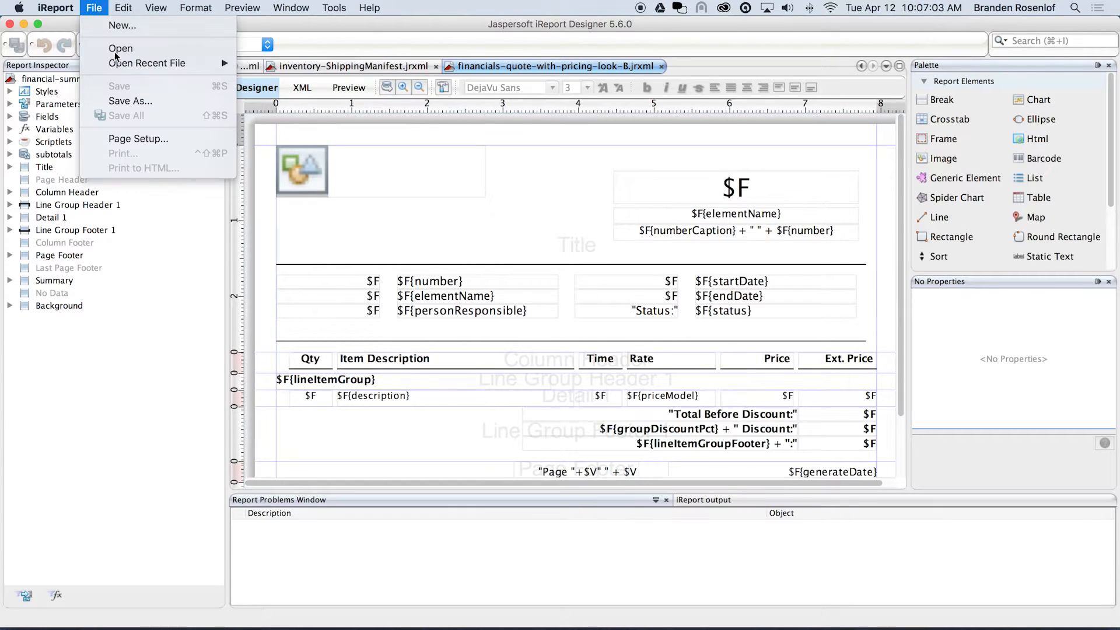
{"action": "left_click", "coordinate": [115, 53]}
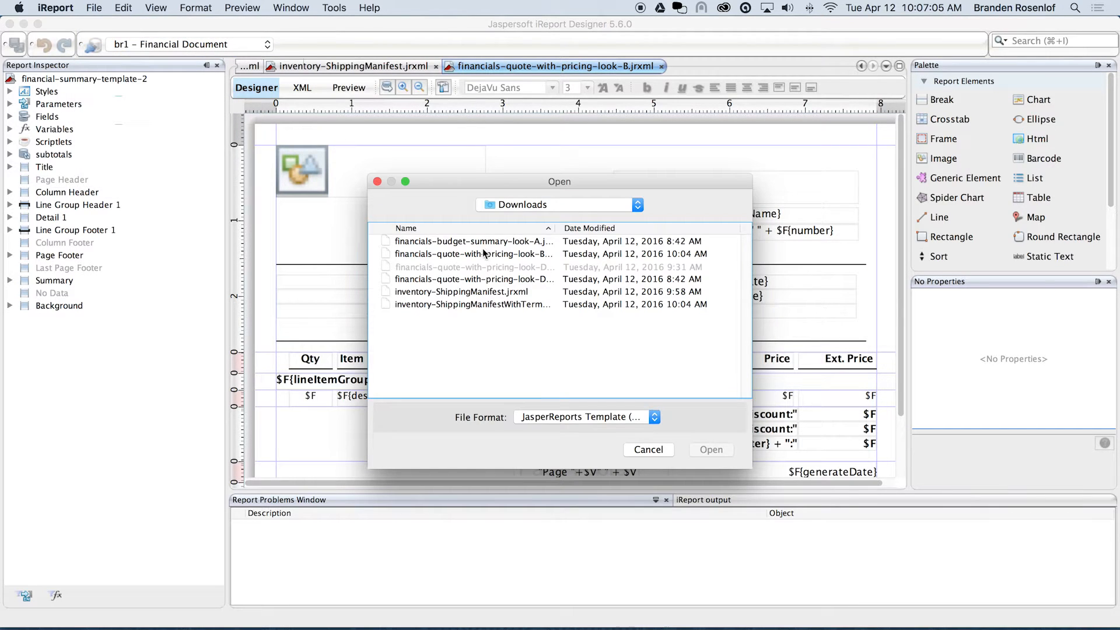
{"action": "double_click", "coordinate": [484, 241]}
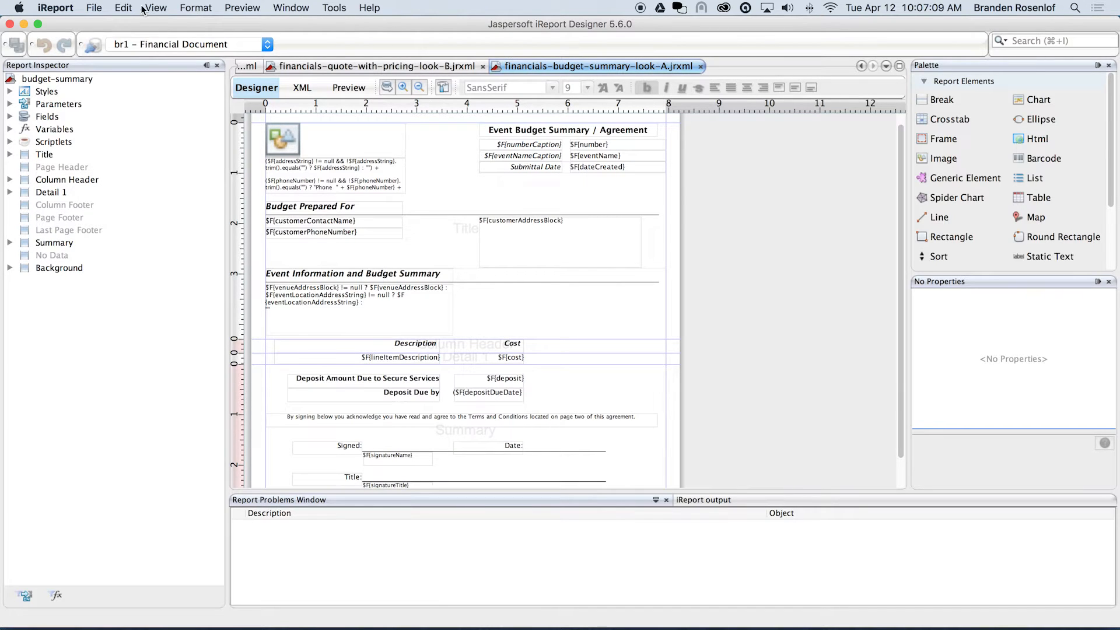
Step: Open the report template inventory-ShippingManifestWithTerms.jrxml from the Downloads folder
{"action": "left_click", "coordinate": [125, 8]}
{"action": "mouse_move", "coordinate": [94, 8]}
{"action": "left_click", "coordinate": [124, 48]}
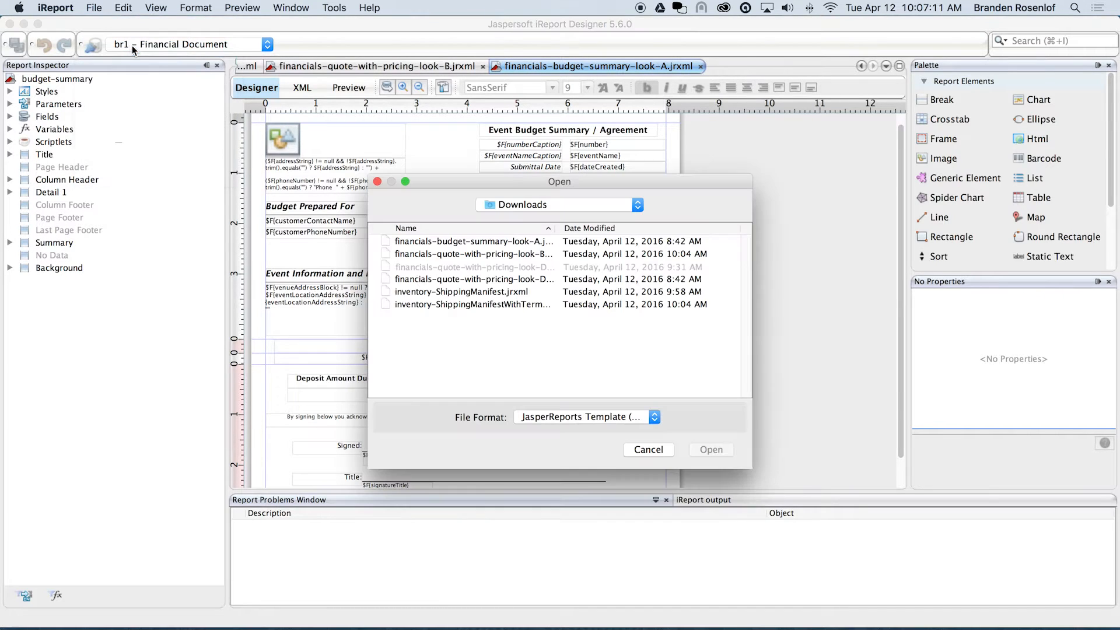
{"action": "left_click", "coordinate": [500, 305]}
{"action": "double_click", "coordinate": [500, 306]}
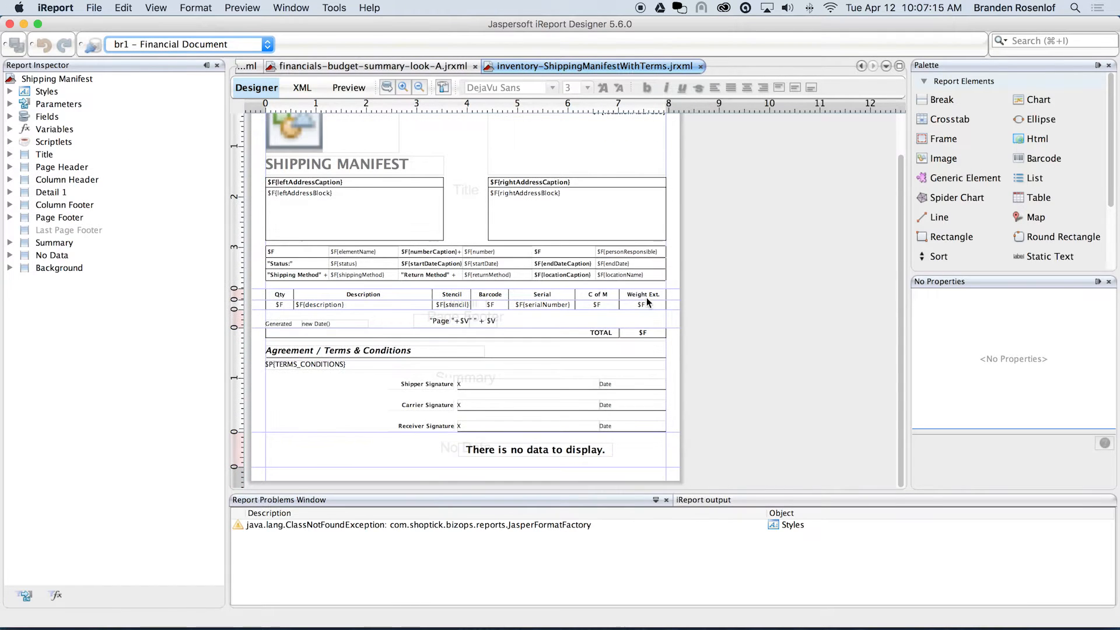
{"action": "left_click", "coordinate": [268, 44]}
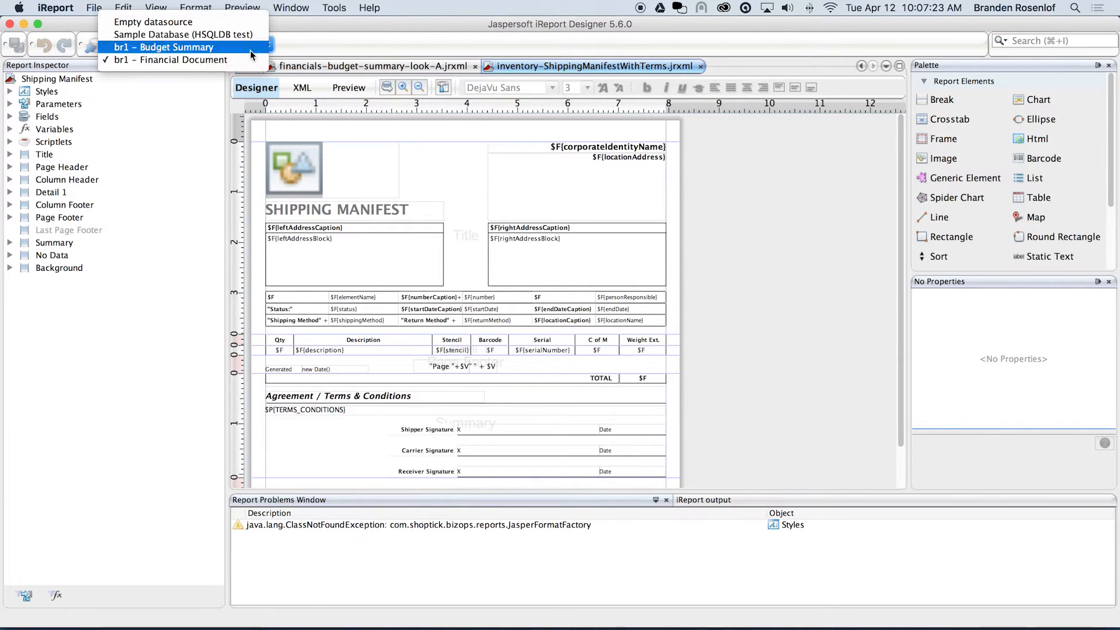
{"action": "left_click", "coordinate": [313, 51]}
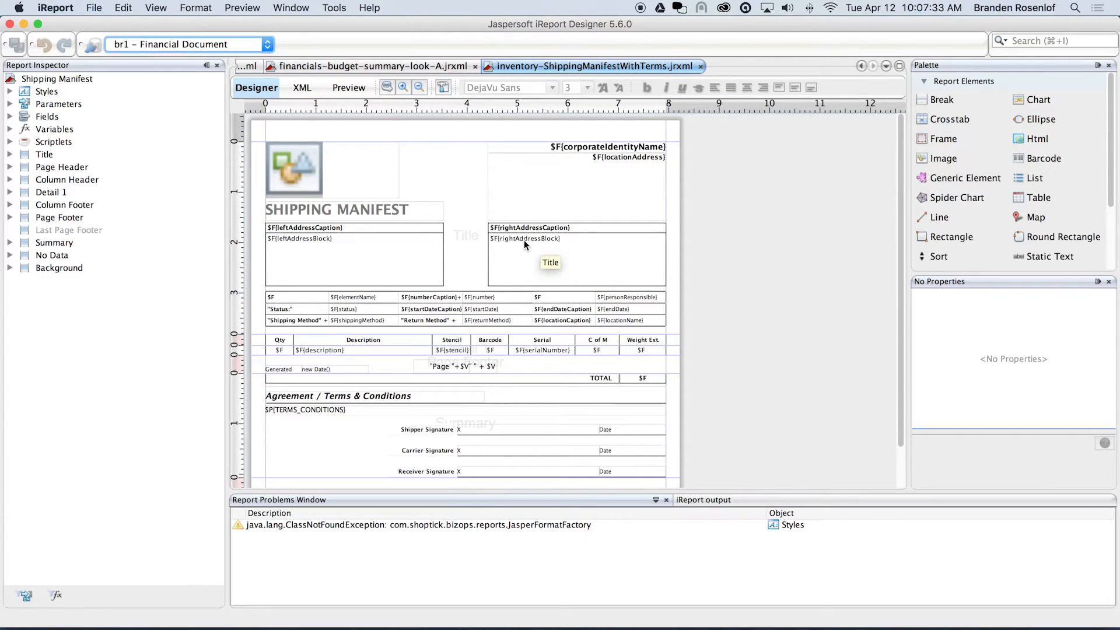
{"action": "left_click", "coordinate": [723, 234]}
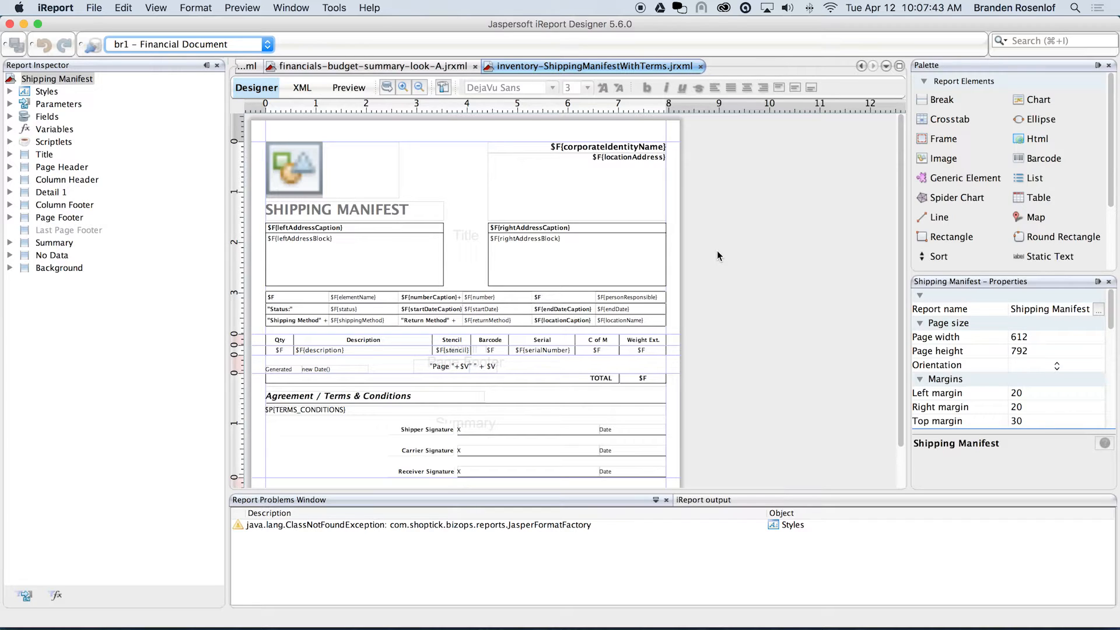
{"action": "left_click", "coordinate": [350, 298]}
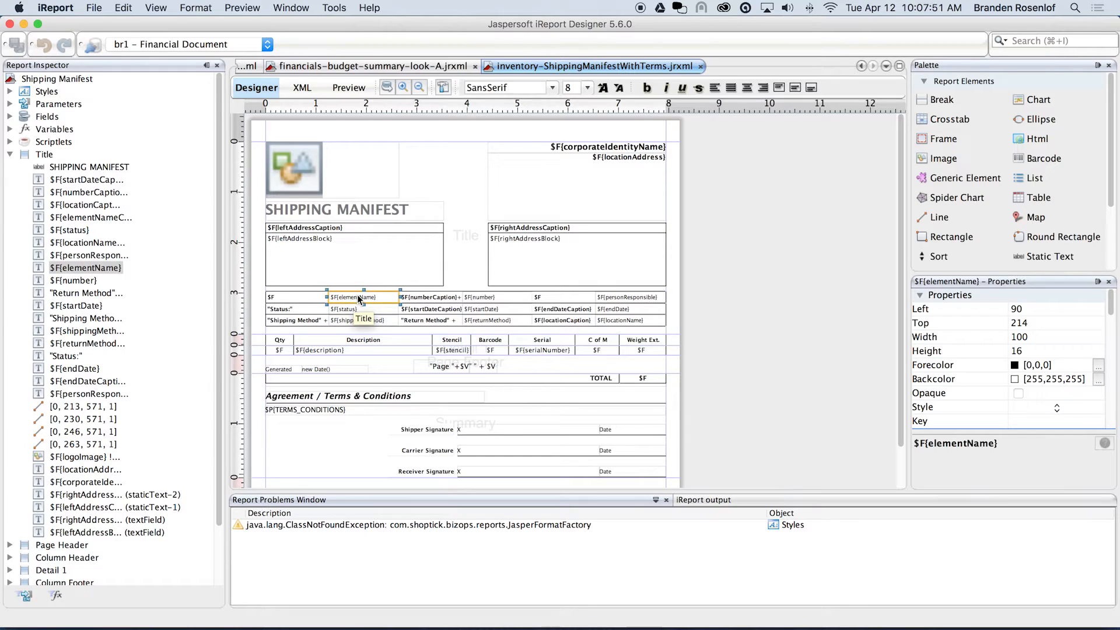
Step: In financials-budget-summary-look-A.jrxml, delete the Signed and Date labels, their signature line and the $F{signatureName} field from the Summary band
{"action": "left_click", "coordinate": [317, 70]}
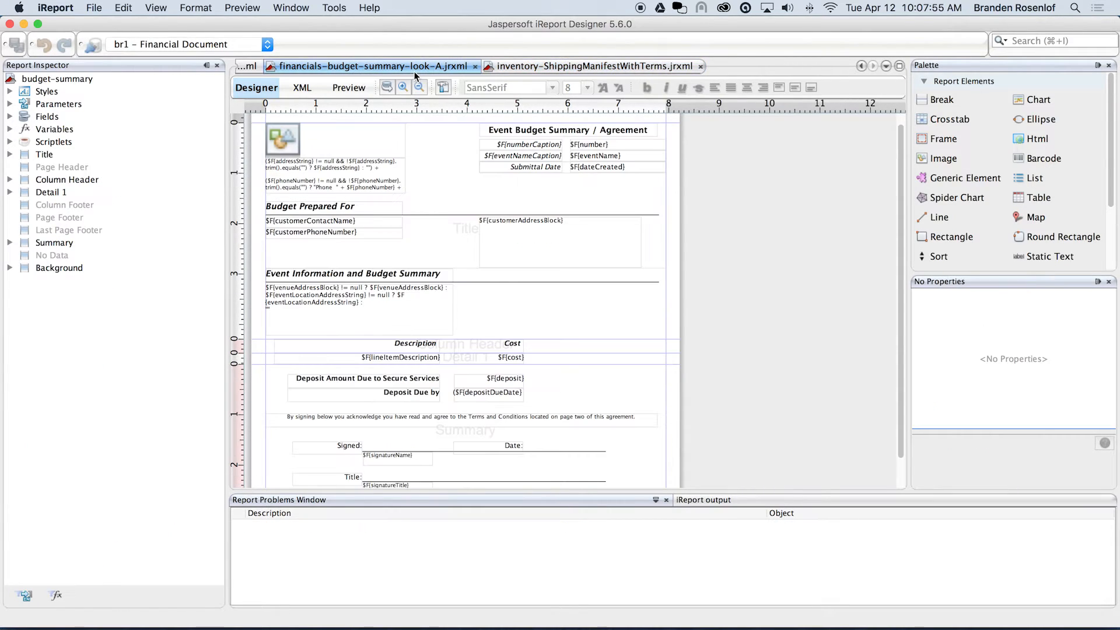
{"action": "scroll", "coordinate": [771, 217], "scroll_direction": "down", "scroll_amount": 2}
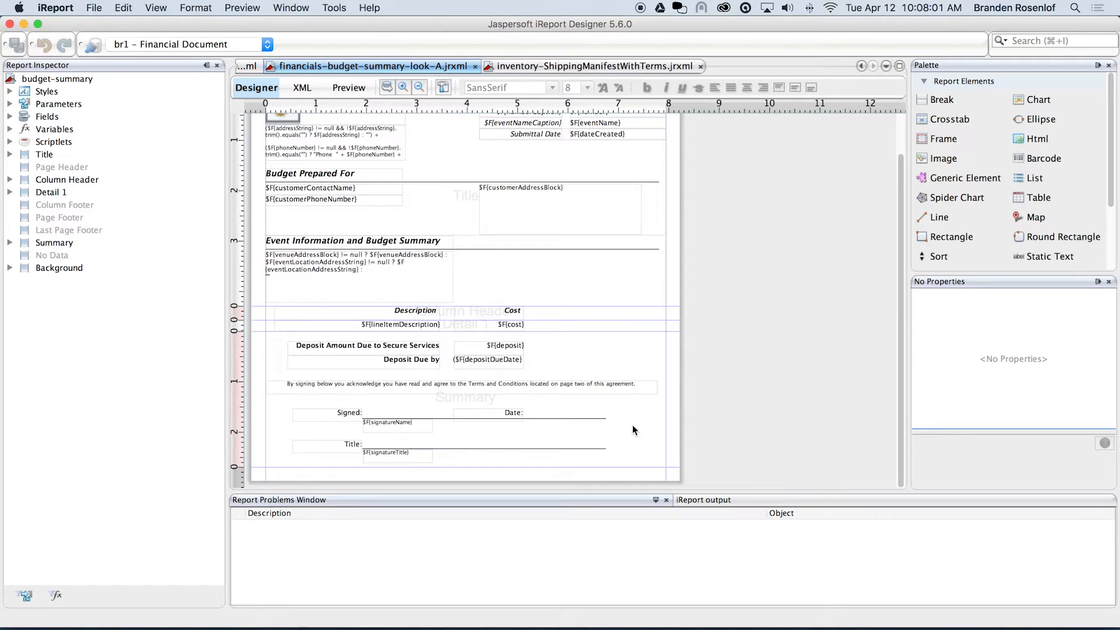
{"action": "scroll", "coordinate": [632, 425], "scroll_direction": "up", "scroll_amount": 2}
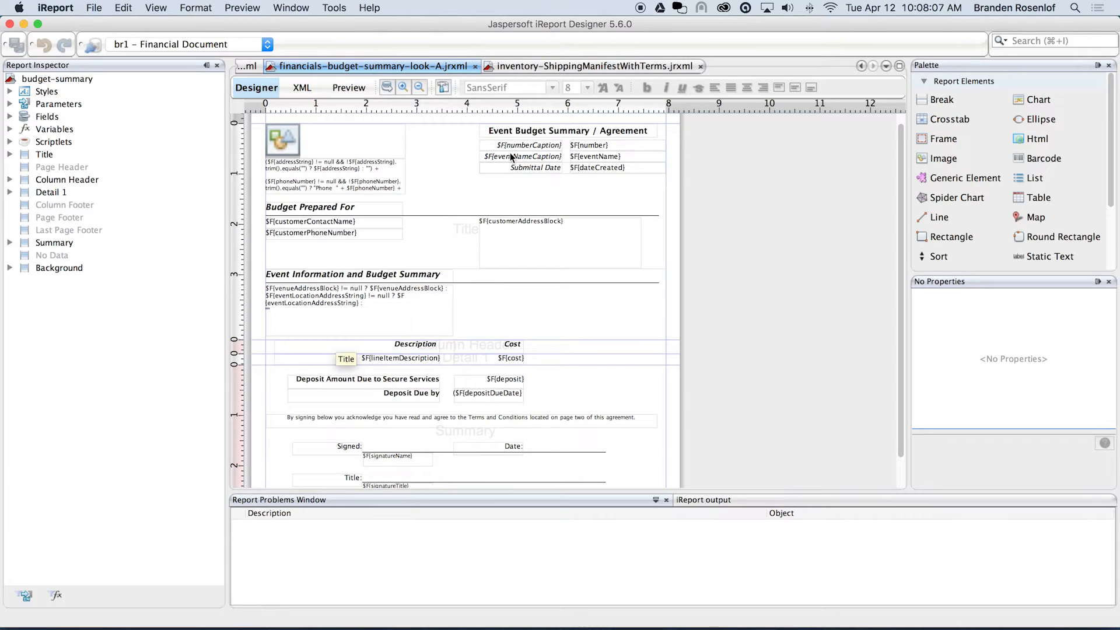
{"action": "scroll", "coordinate": [557, 275], "scroll_direction": "down", "scroll_amount": 2}
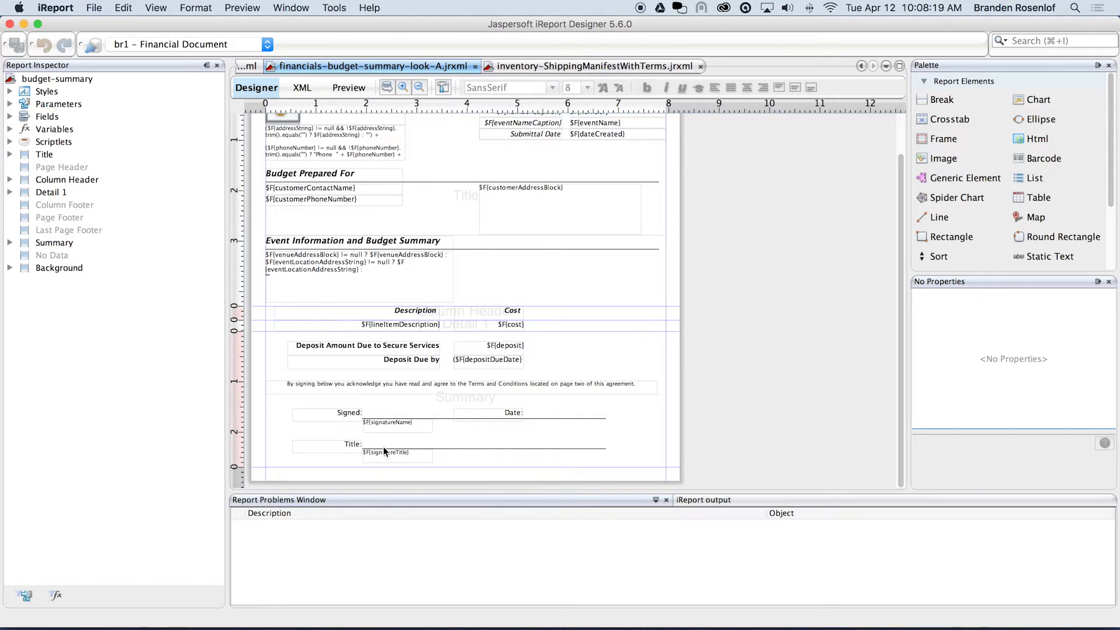
{"action": "left_click", "coordinate": [354, 412]}
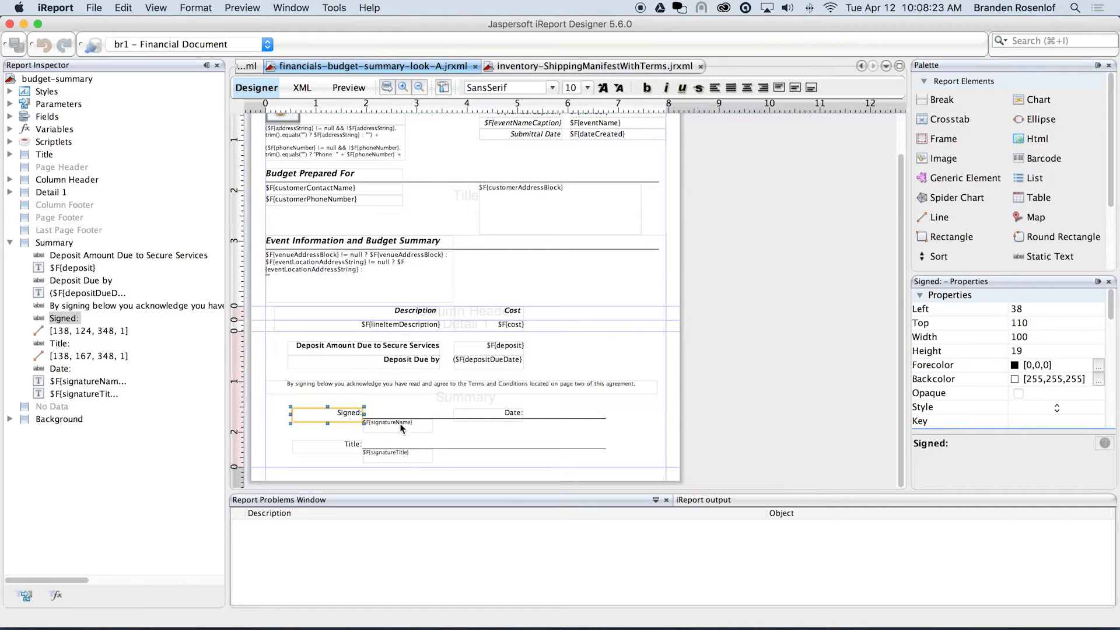
{"action": "mouse_move", "coordinate": [338, 404]}
{"action": "left_mouse_down"}
{"action": "mouse_move", "coordinate": [387, 425]}
{"action": "mouse_move", "coordinate": [560, 437]}
{"action": "mouse_move", "coordinate": [317, 403]}
{"action": "left_mouse_up"}
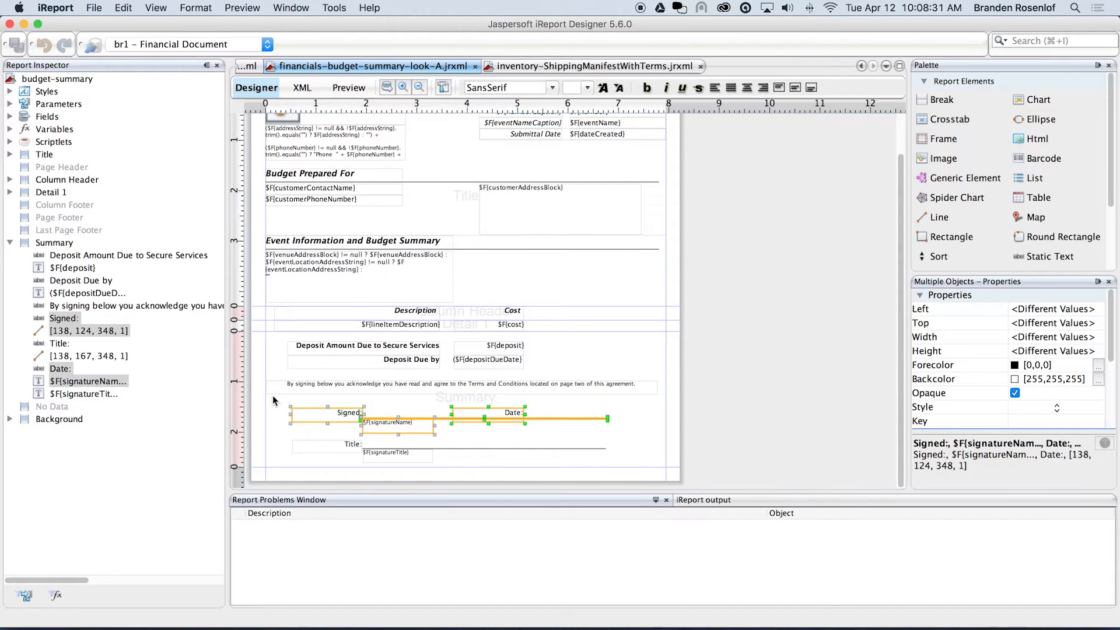
{"action": "mouse_move", "coordinate": [272, 396]}
{"action": "left_mouse_down"}
{"action": "mouse_move", "coordinate": [425, 429]}
{"action": "mouse_move", "coordinate": [618, 443]}
{"action": "left_mouse_up"}
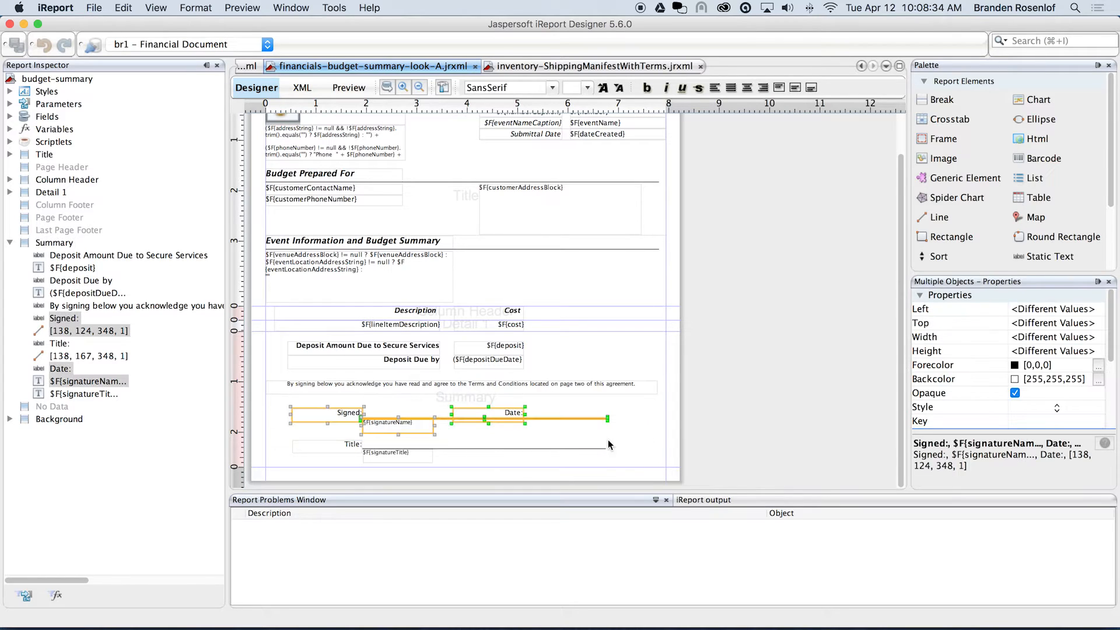
{"action": "right_click", "coordinate": [436, 426]}
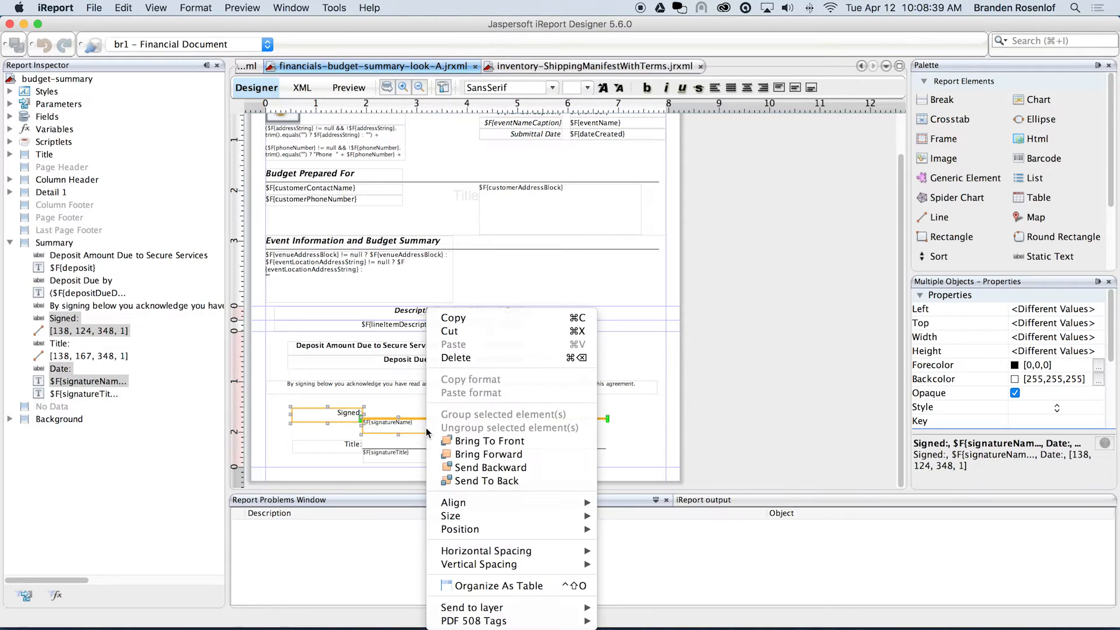
{"action": "left_click", "coordinate": [472, 358]}
Step: Delete the Title label, its line and the signature title field from the Summary band
{"action": "left_click", "coordinate": [360, 443]}
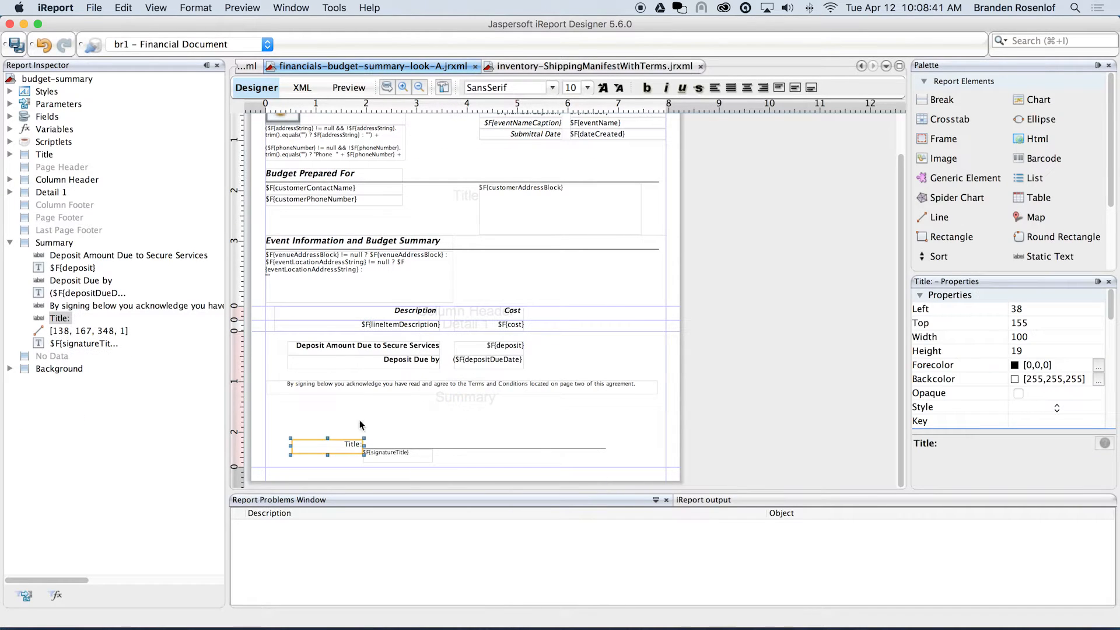
{"action": "mouse_move", "coordinate": [318, 425]}
{"action": "left_mouse_down"}
{"action": "mouse_move", "coordinate": [583, 454]}
{"action": "mouse_move", "coordinate": [630, 467]}
{"action": "mouse_move", "coordinate": [628, 478]}
{"action": "mouse_move", "coordinate": [280, 432]}
{"action": "left_mouse_up"}
{"action": "right_click", "coordinate": [347, 447]}
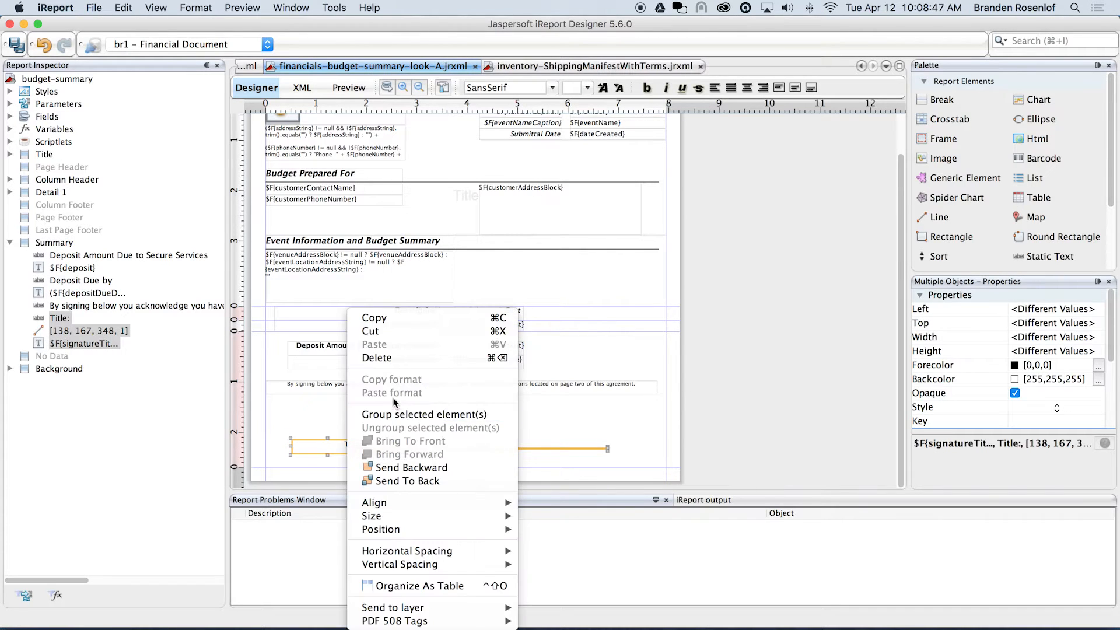
{"action": "left_click", "coordinate": [387, 358]}
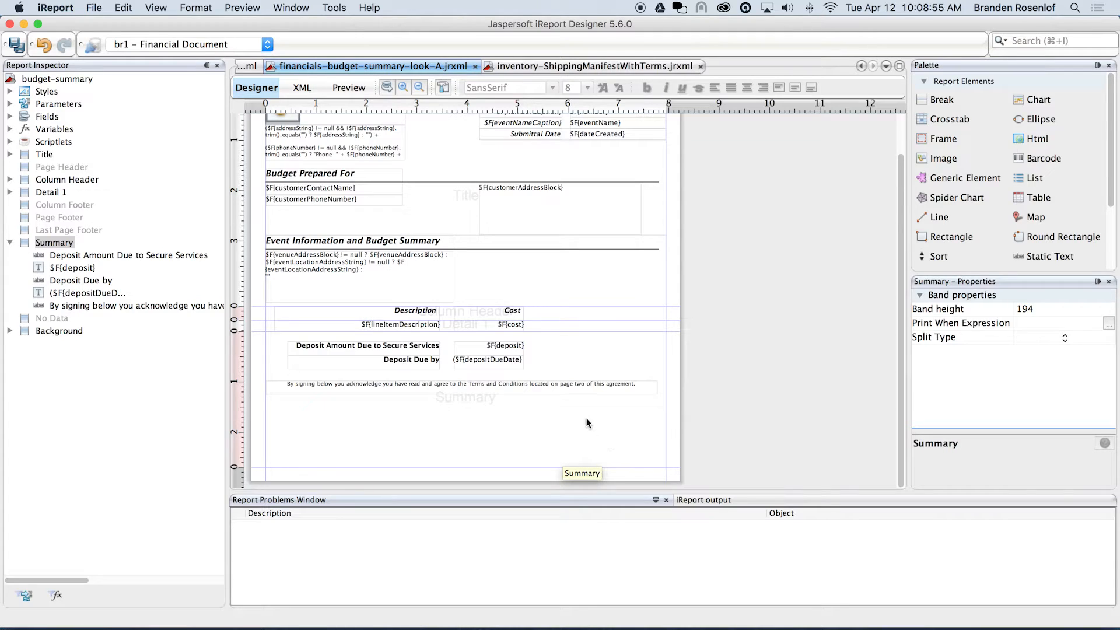
Step: Delete the "By signing below you acknowledge" static text from the Summary band
{"action": "left_click", "coordinate": [376, 390]}
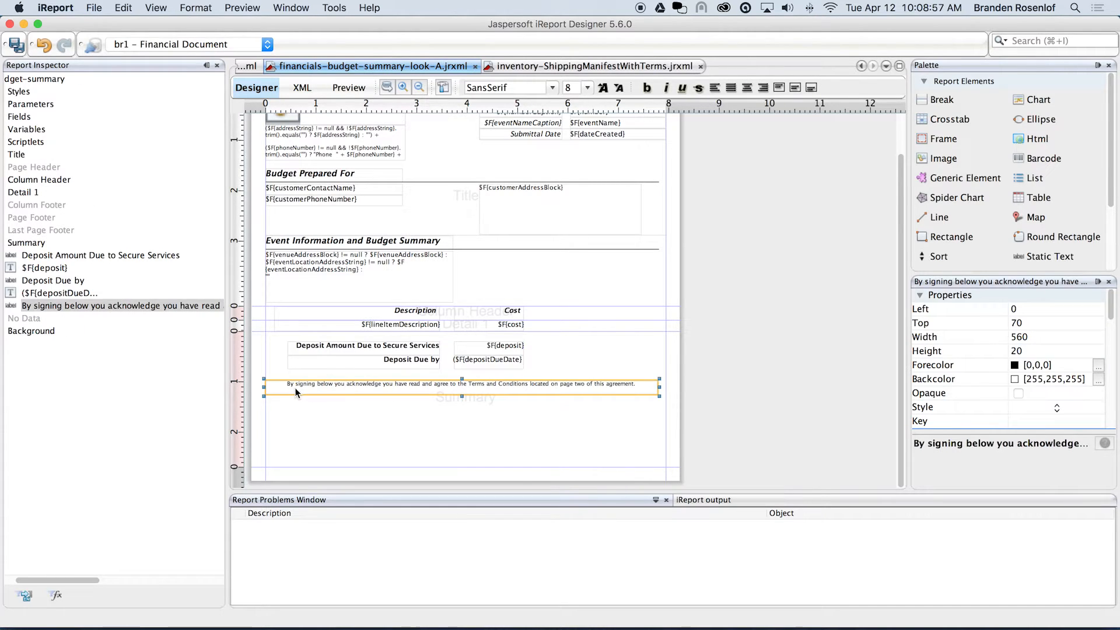
{"action": "right_click", "coordinate": [405, 387]}
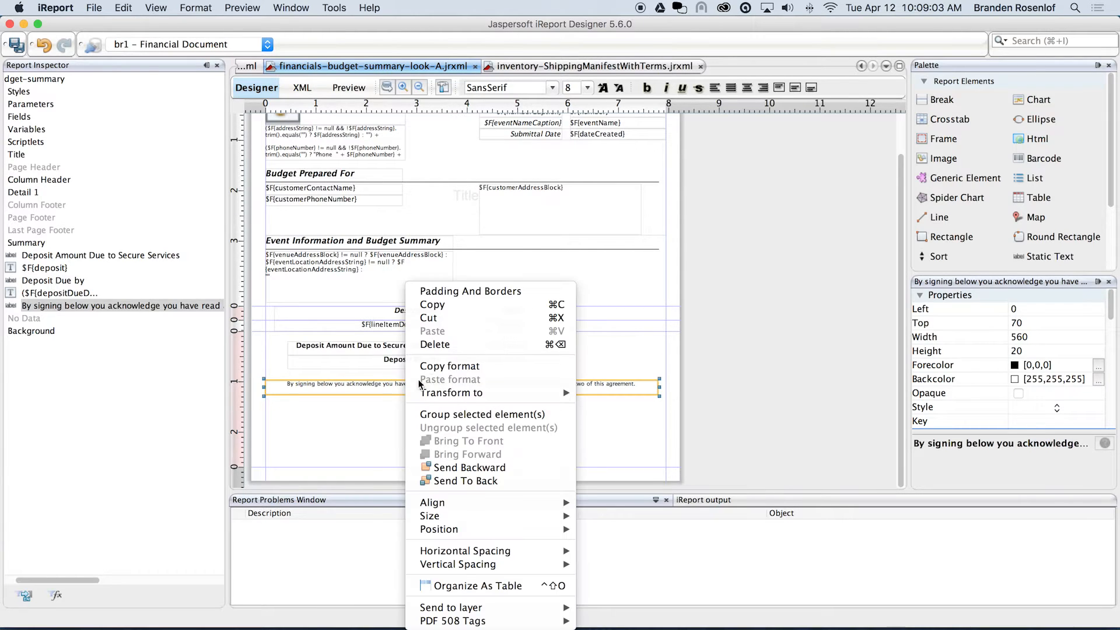
{"action": "left_click", "coordinate": [430, 348]}
{"action": "left_click", "coordinate": [416, 460]}
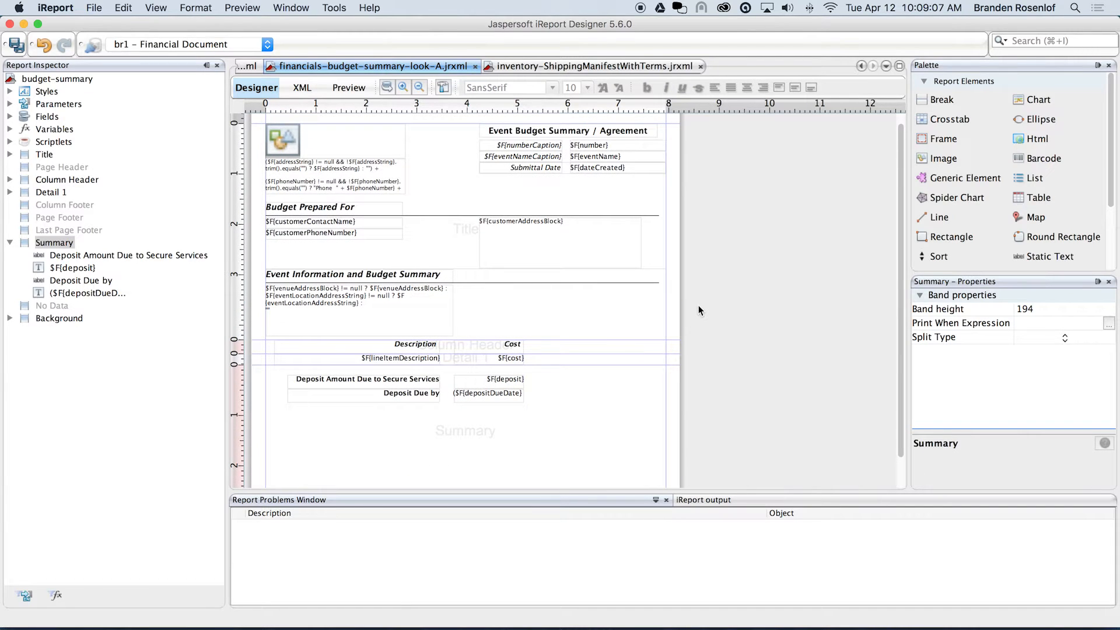
Step: Delete the Submittal Date label from the frame under the Event Budget Summary / Agreement heading
{"action": "left_click", "coordinate": [318, 211]}
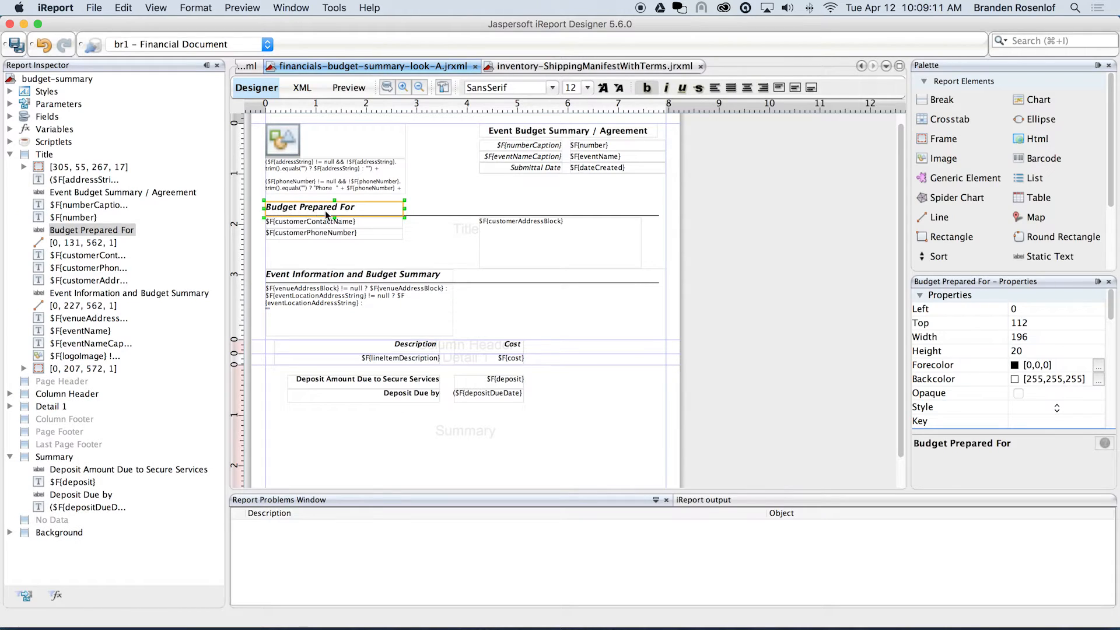
{"action": "left_click", "coordinate": [312, 224]}
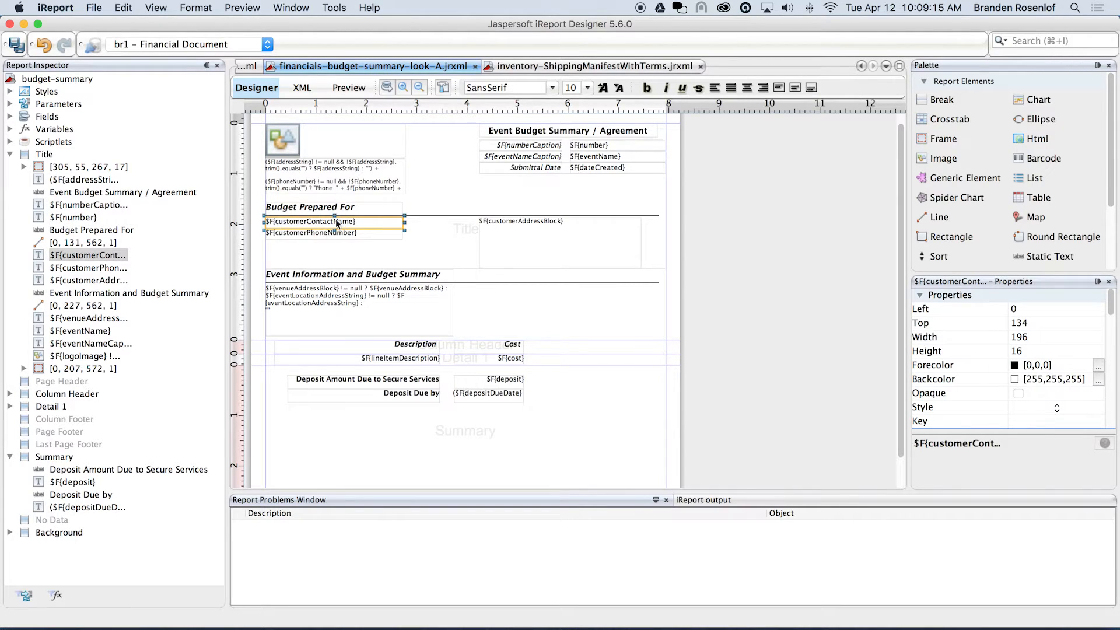
{"action": "left_click", "coordinate": [538, 169]}
{"action": "left_click_drag", "start_coordinate": [628, 188], "coordinate": [540, 169]}
{"action": "left_click_drag", "start_coordinate": [540, 170], "coordinate": [540, 170]}
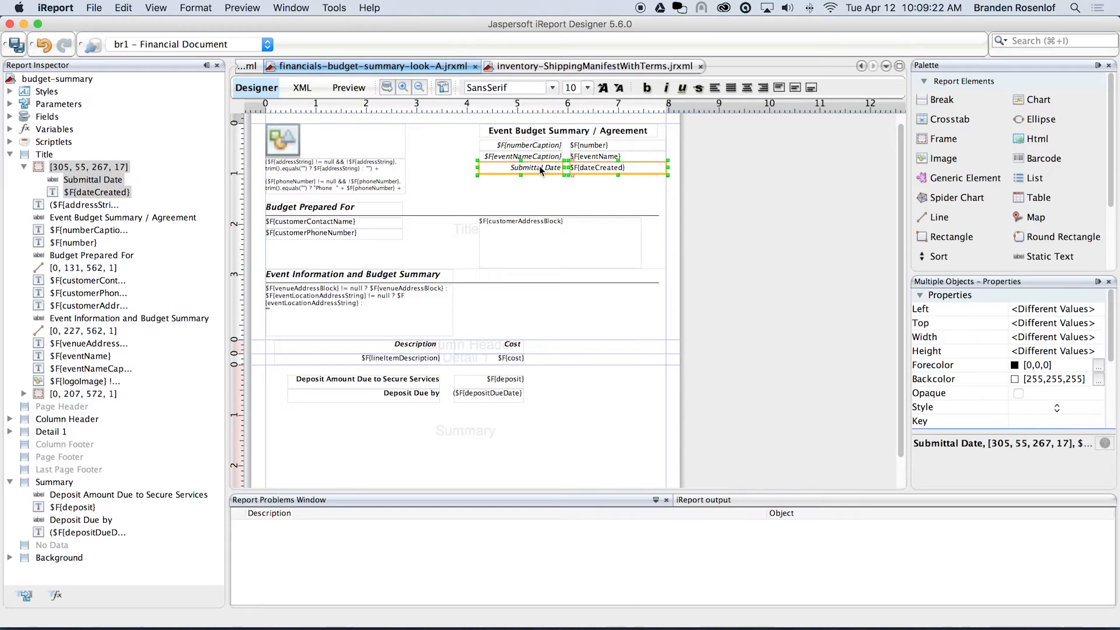
{"action": "right_click", "coordinate": [529, 169]}
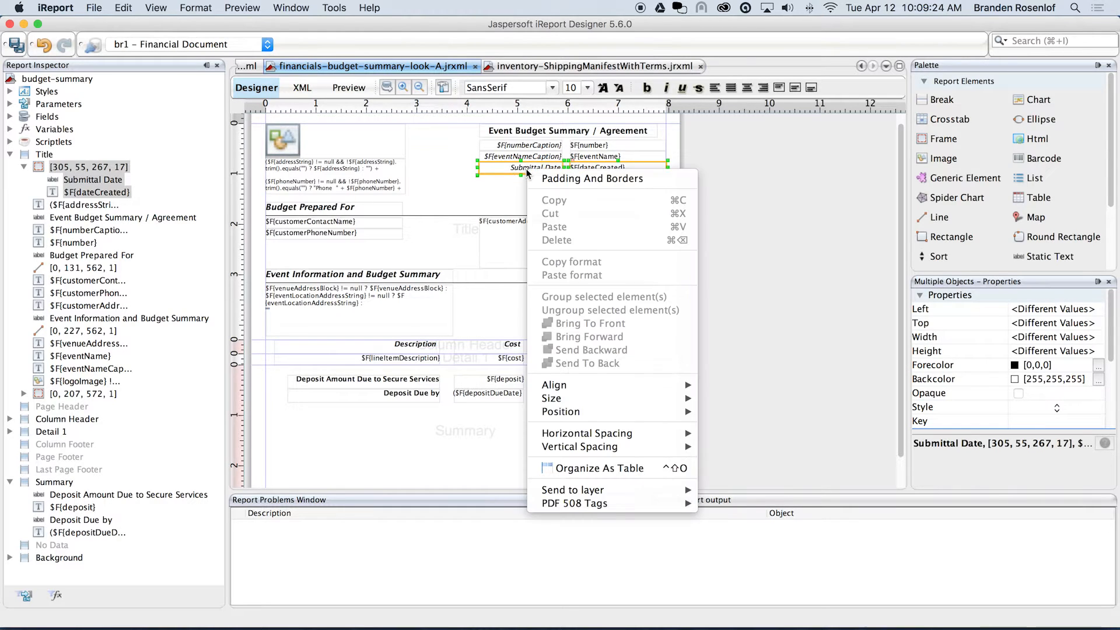
{"action": "left_click", "coordinate": [520, 173]}
{"action": "left_click", "coordinate": [522, 167]}
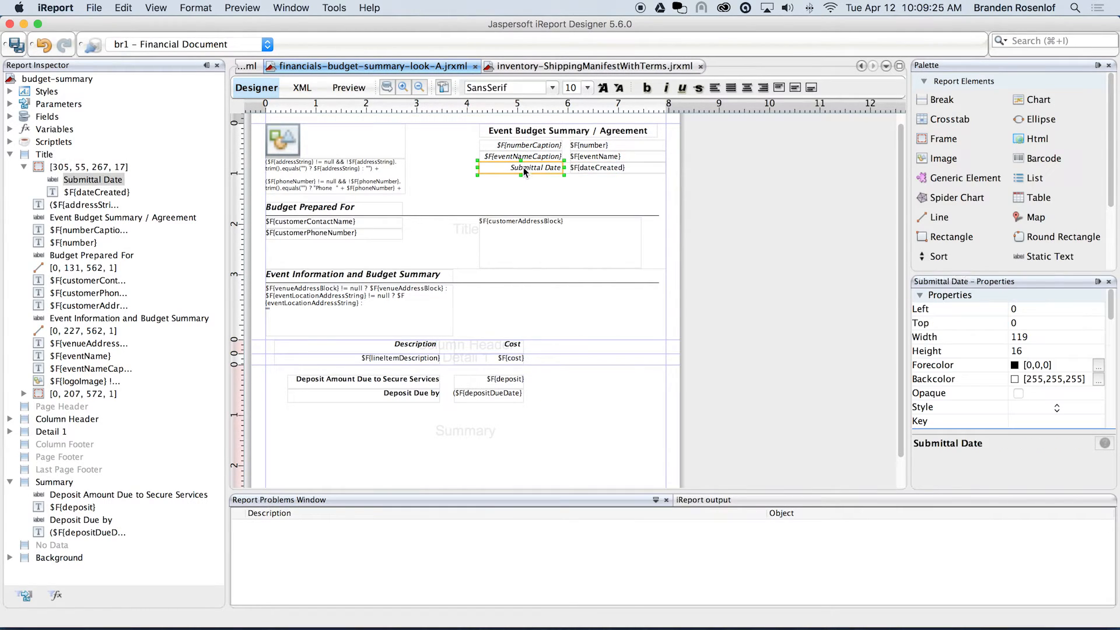
{"action": "right_click", "coordinate": [524, 168]}
{"action": "left_click", "coordinate": [557, 227]}
Step: Delete the $F{dateCreated} field from the same frame in the Title band
{"action": "left_click", "coordinate": [585, 167]}
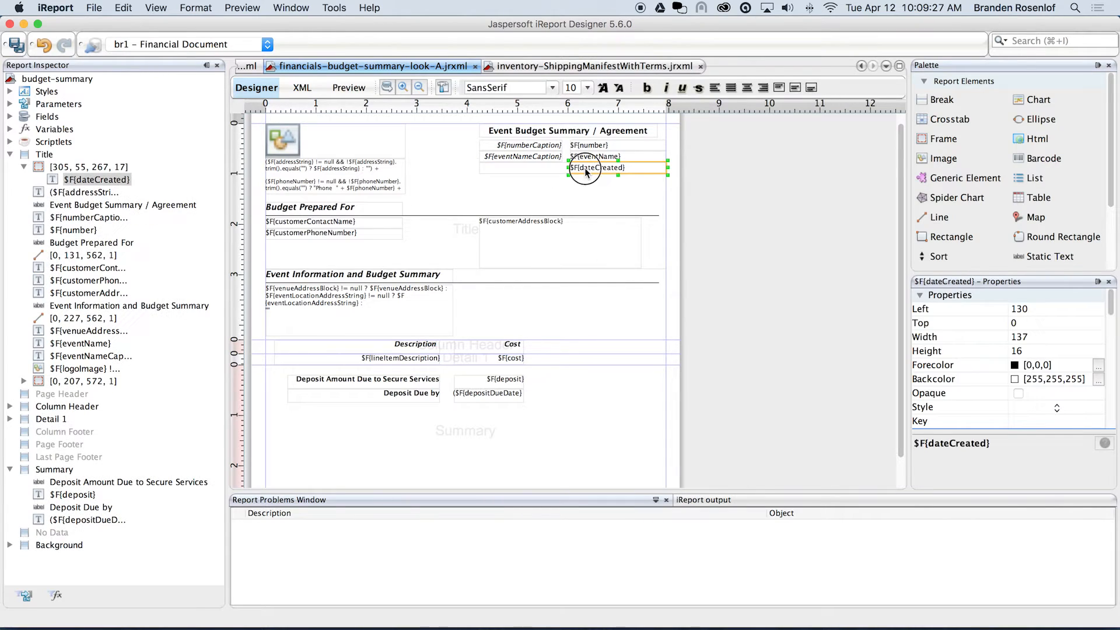
{"action": "right_click", "coordinate": [584, 167]}
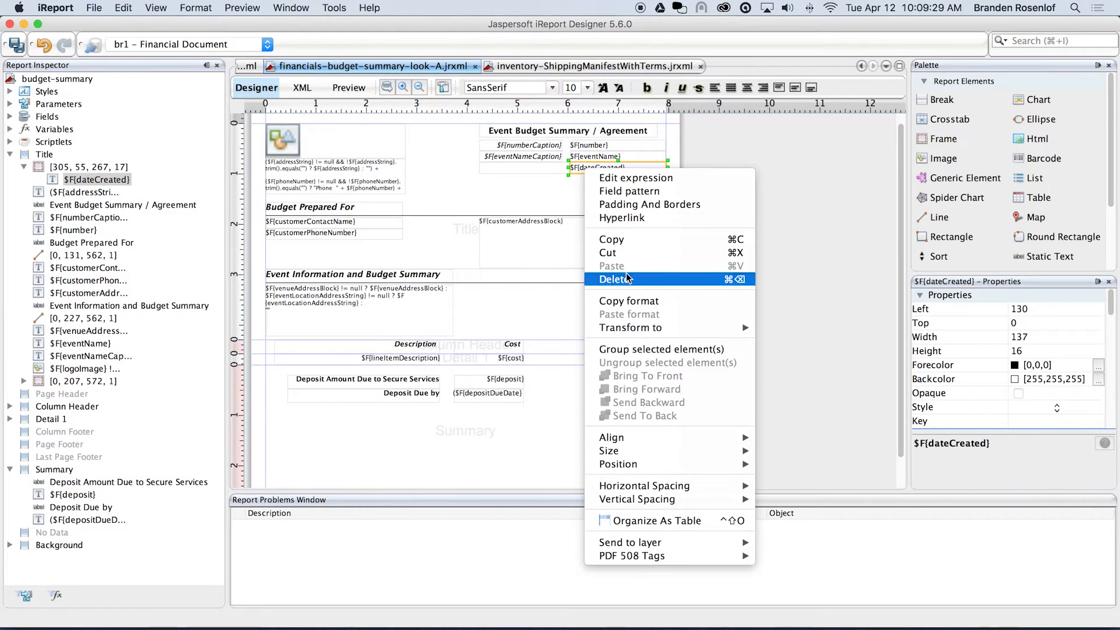
{"action": "left_click", "coordinate": [608, 279]}
{"action": "left_click", "coordinate": [548, 196]}
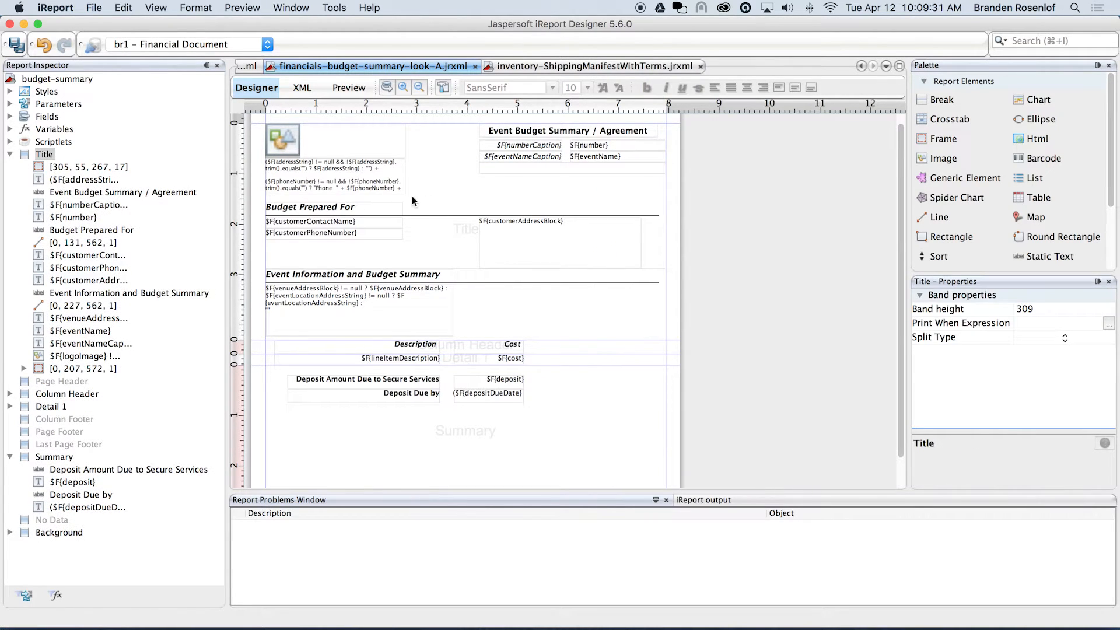
{"action": "left_click", "coordinate": [298, 211]}
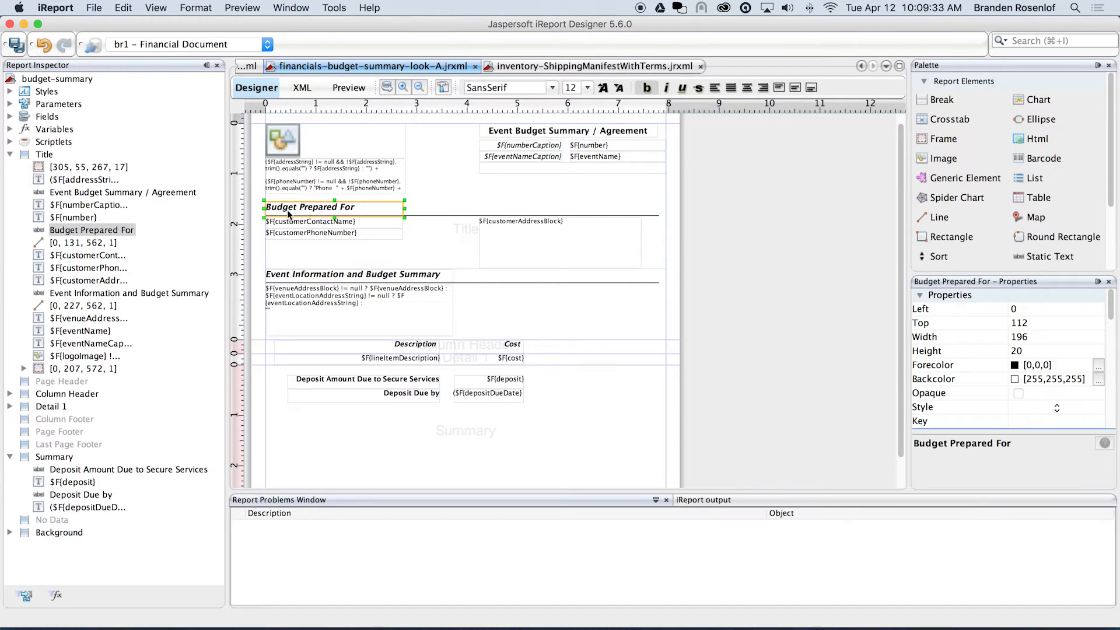
{"action": "left_click", "coordinate": [362, 278]}
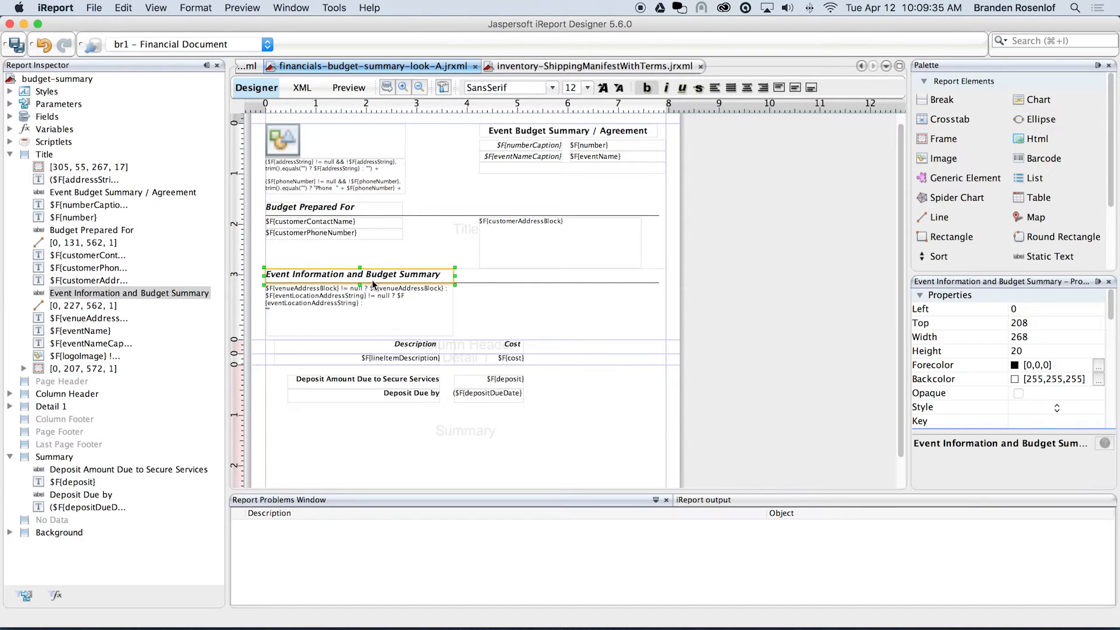
{"action": "left_click", "coordinate": [411, 348]}
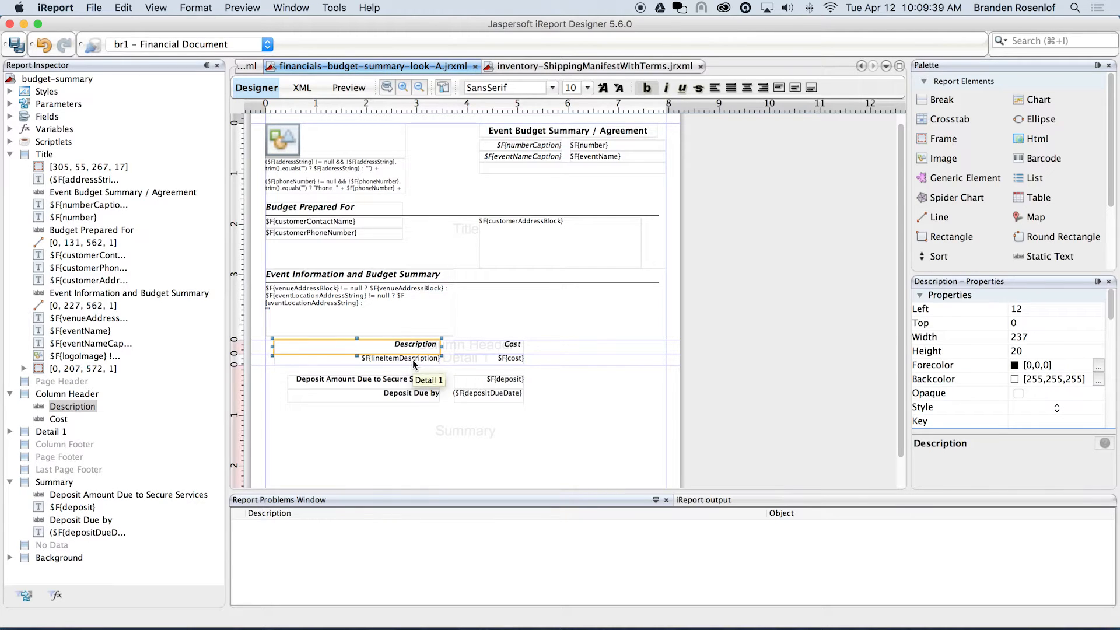
{"action": "left_click", "coordinate": [499, 307]}
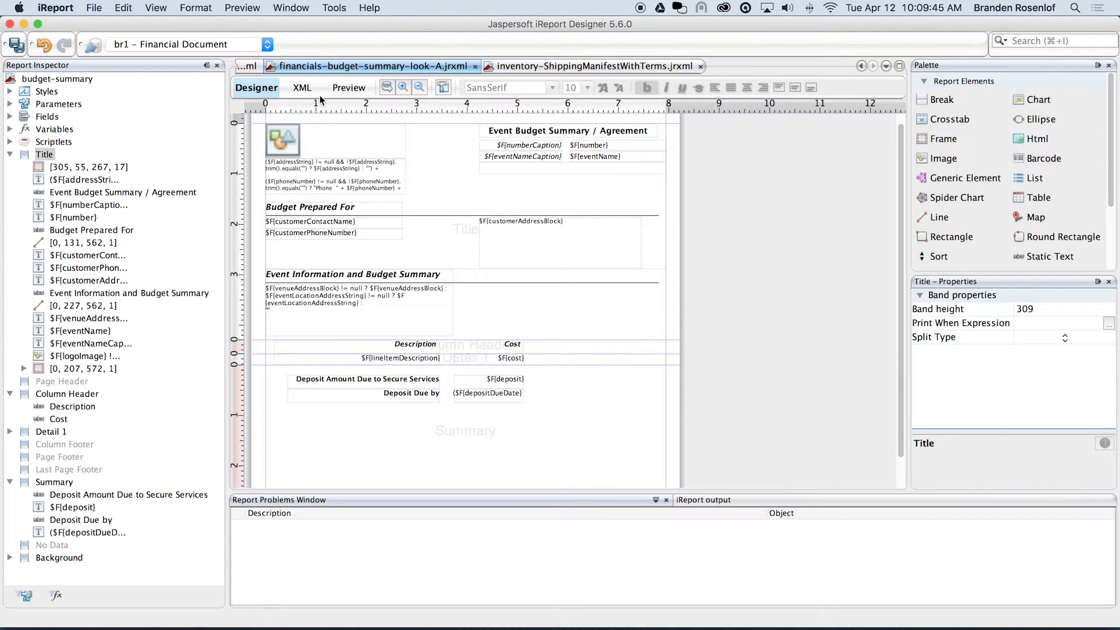
Step: Show the budget summary report's XML source and copy all of it
{"action": "left_click", "coordinate": [297, 89]}
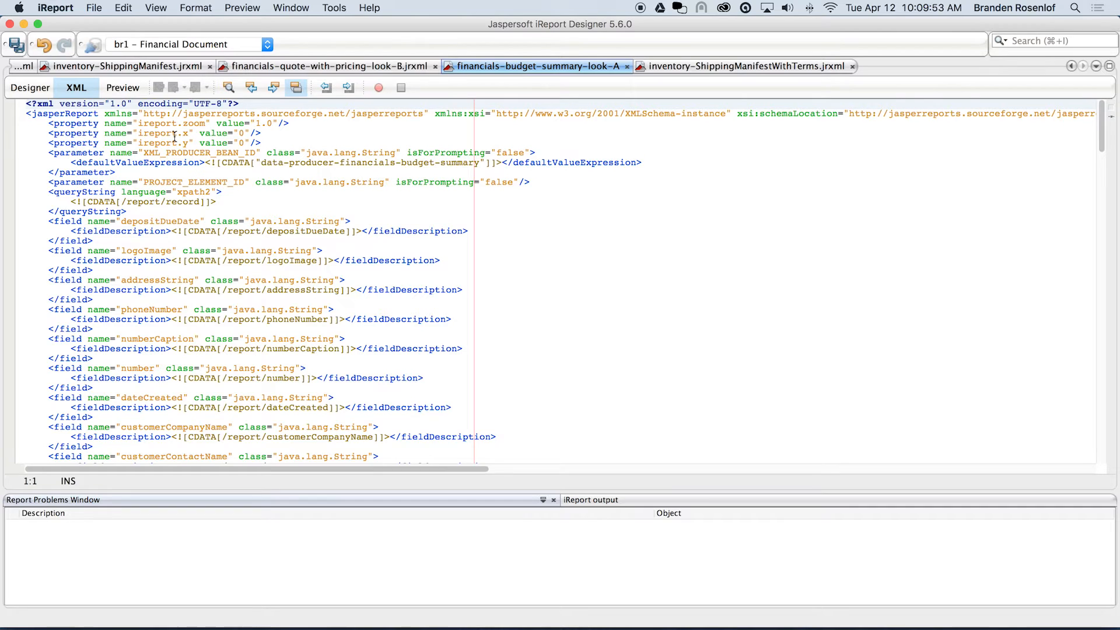
{"action": "key", "text": "super+a"}
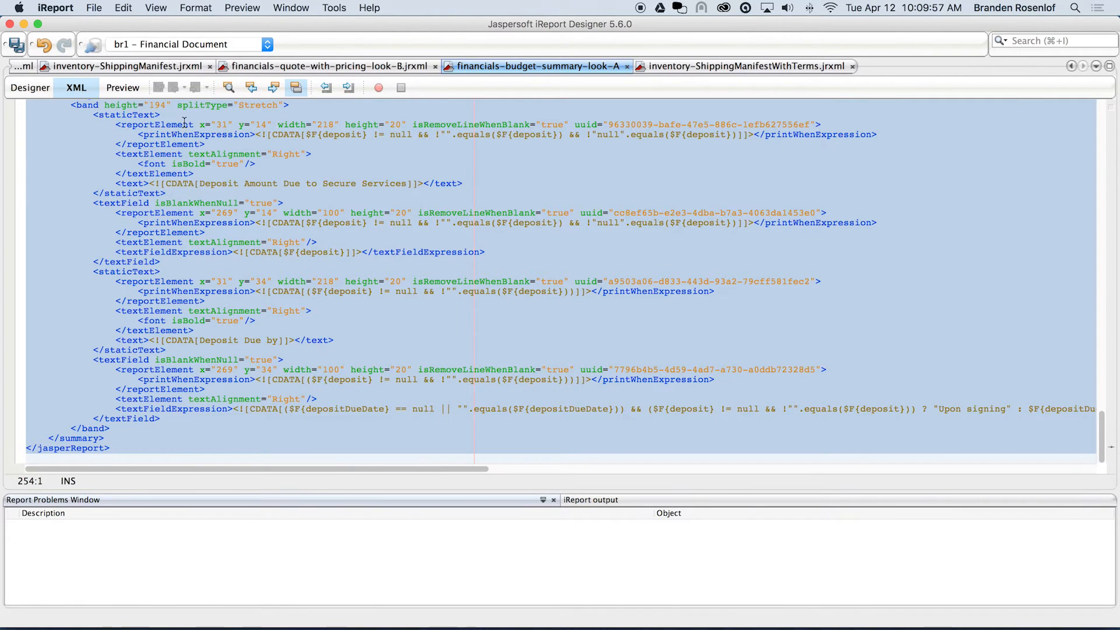
{"action": "right_click", "coordinate": [182, 122]}
{"action": "left_click", "coordinate": [221, 168]}
Step: Switch to Flex Rental Solutions in the browser and open the Custom Reports page in the system settings
{"action": "key", "text": "ctrl+Left"}
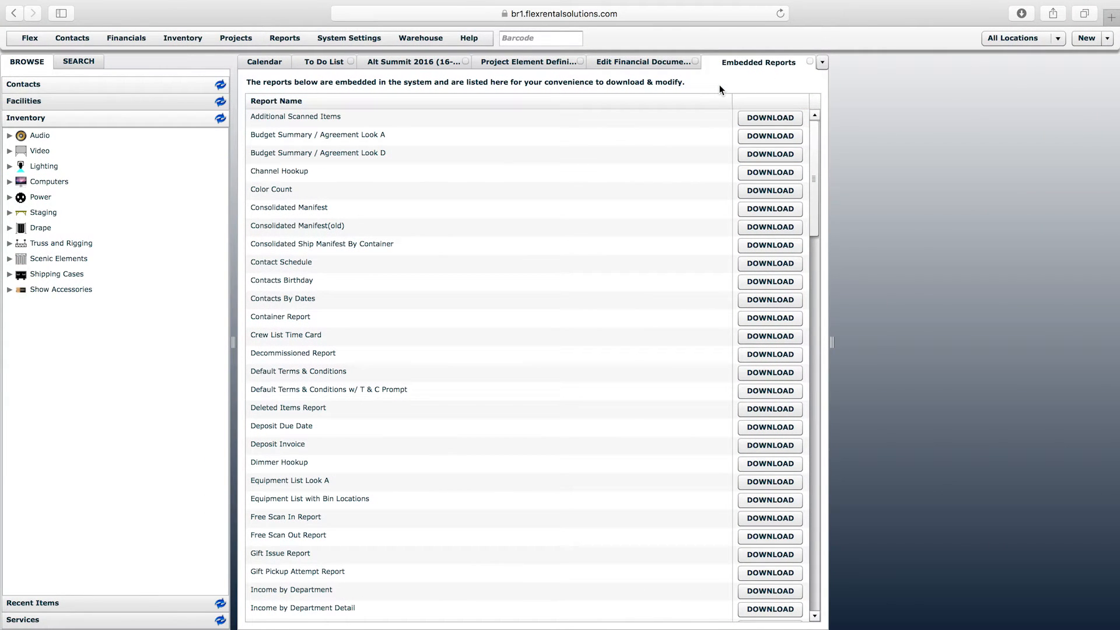
{"action": "left_click", "coordinate": [363, 41]}
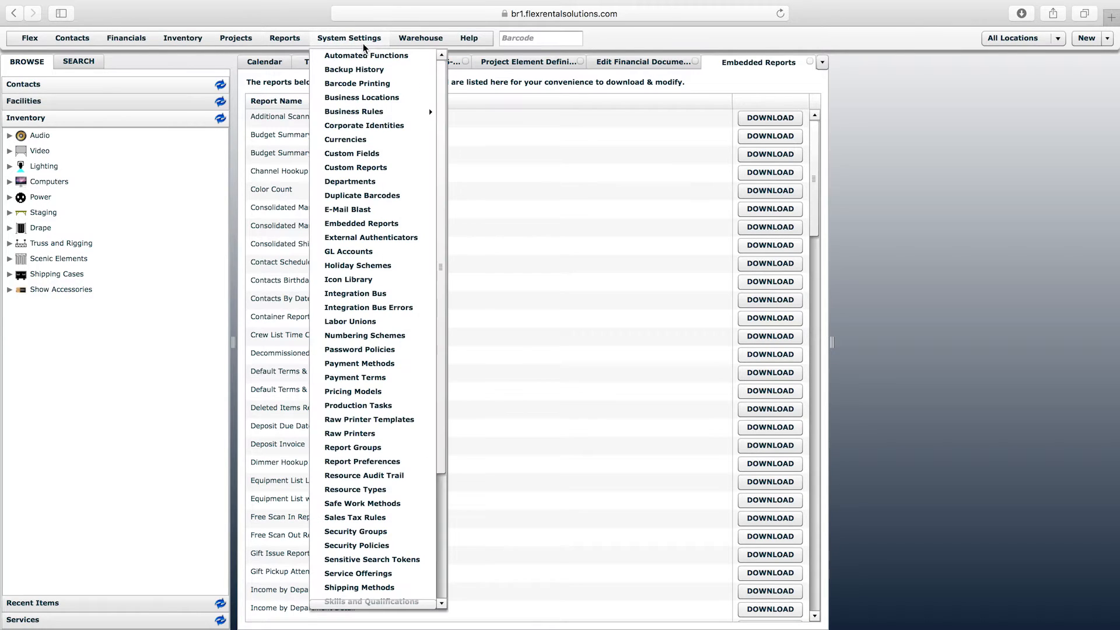
{"action": "left_click", "coordinate": [367, 170]}
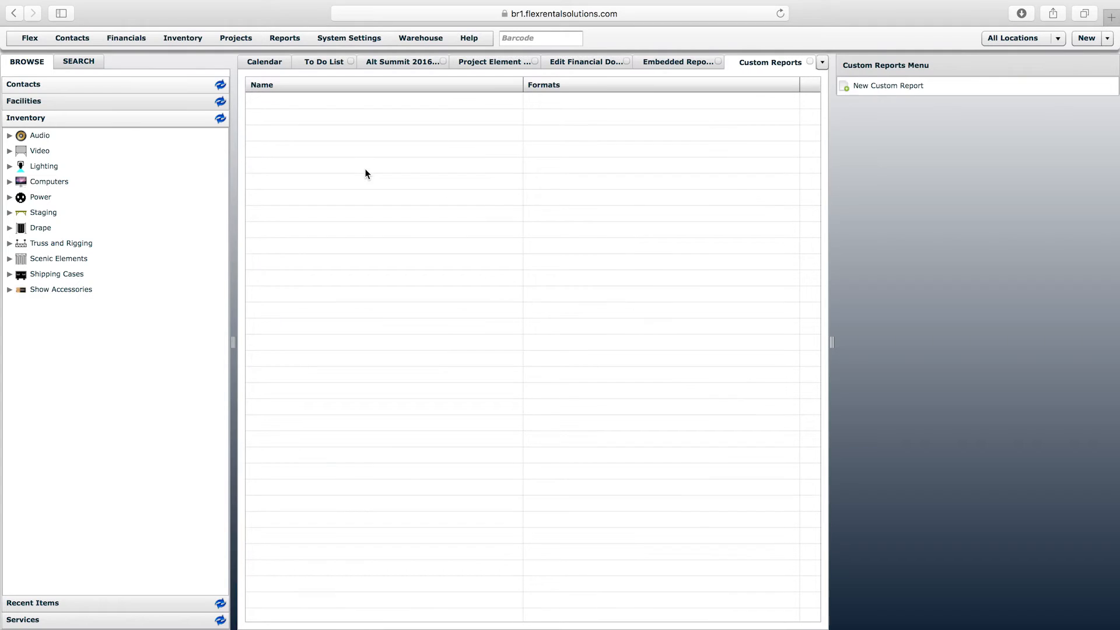
Step: Start a new custom report and name it Budget Summary Look A (with no Signature Line)
{"action": "left_click", "coordinate": [895, 91]}
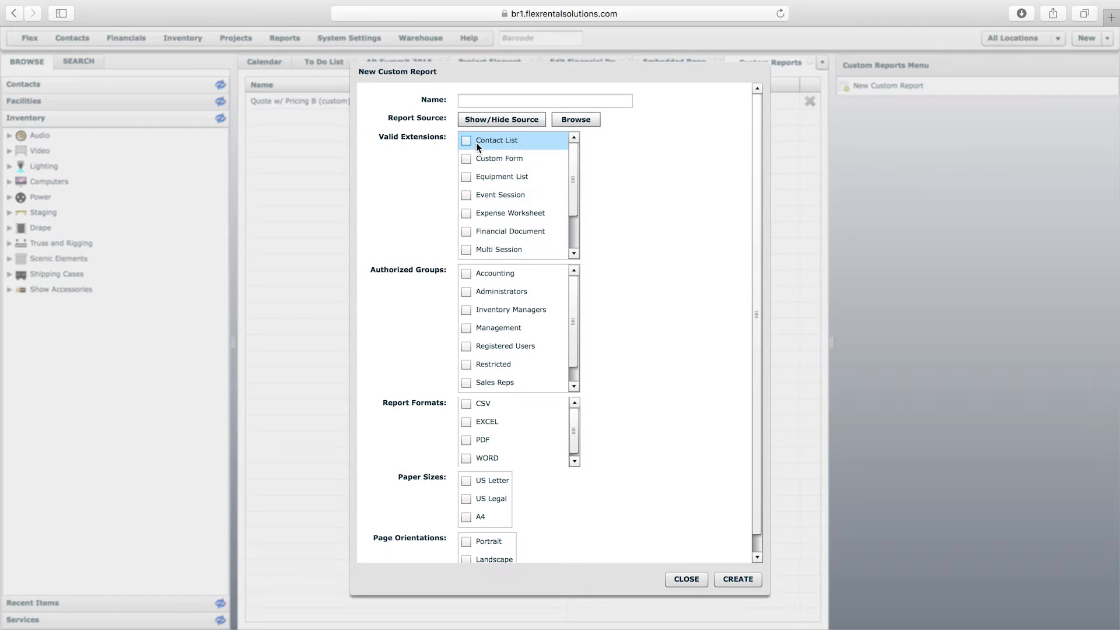
{"action": "left_click", "coordinate": [501, 103]}
{"action": "type", "text": "Bu"}
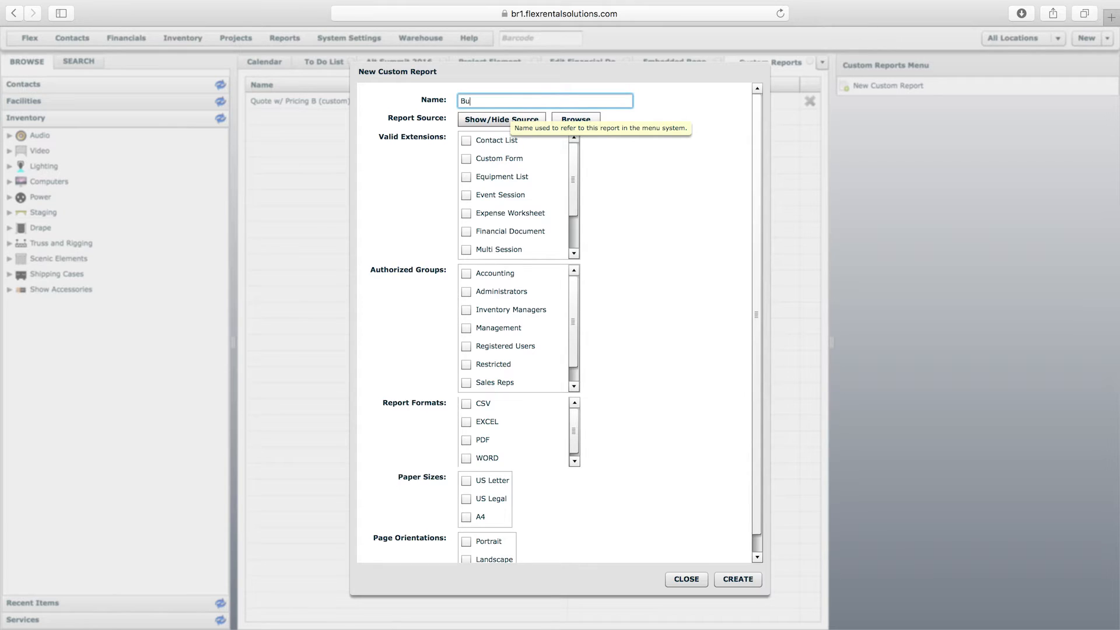
{"action": "type", "text": "dg"}
{"action": "key", "text": "BackSpace"}
{"action": "type", "text": "dget ASummary Look A (with no Signature Line)"}
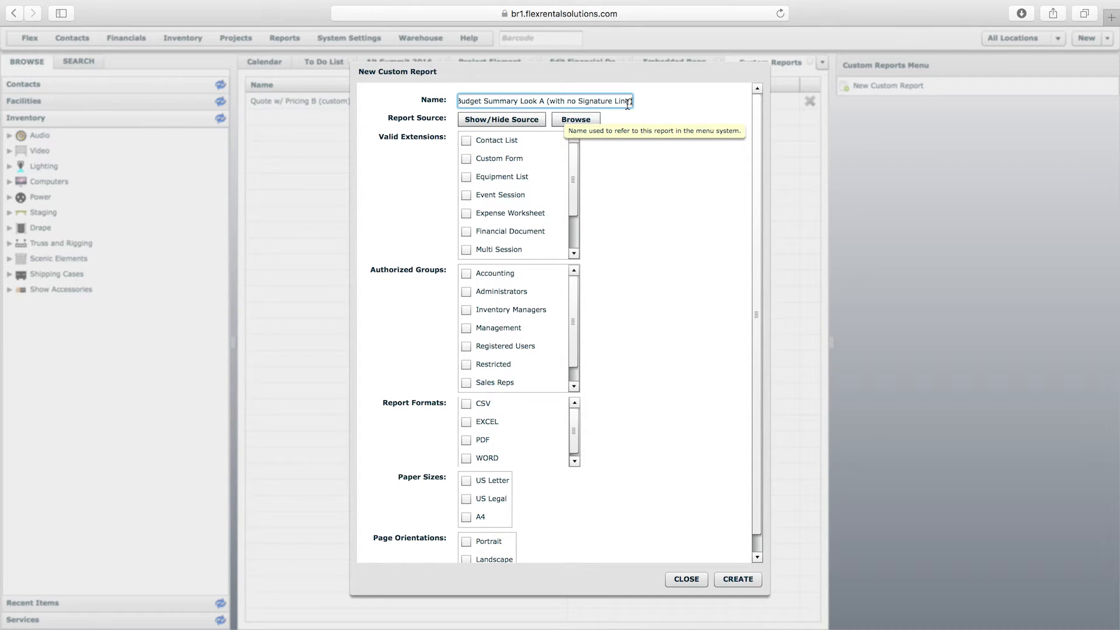
Step: Show the new report's source field and paste the copied budget summary XML into it
{"action": "left_click", "coordinate": [517, 121]}
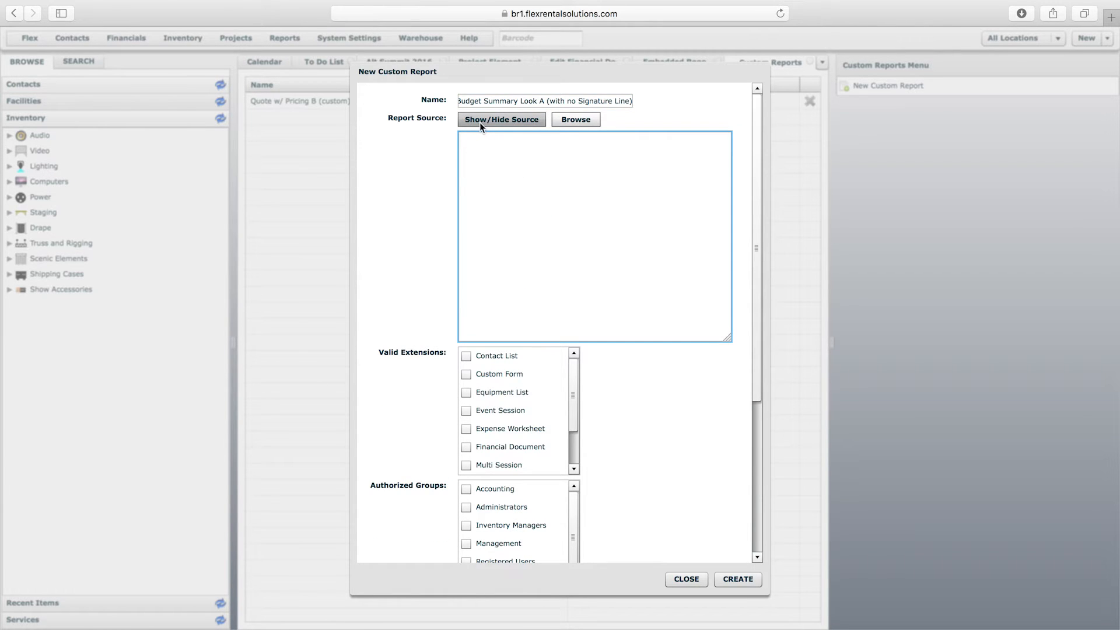
{"action": "right_click", "coordinate": [500, 165]}
{"action": "left_click", "coordinate": [526, 220]}
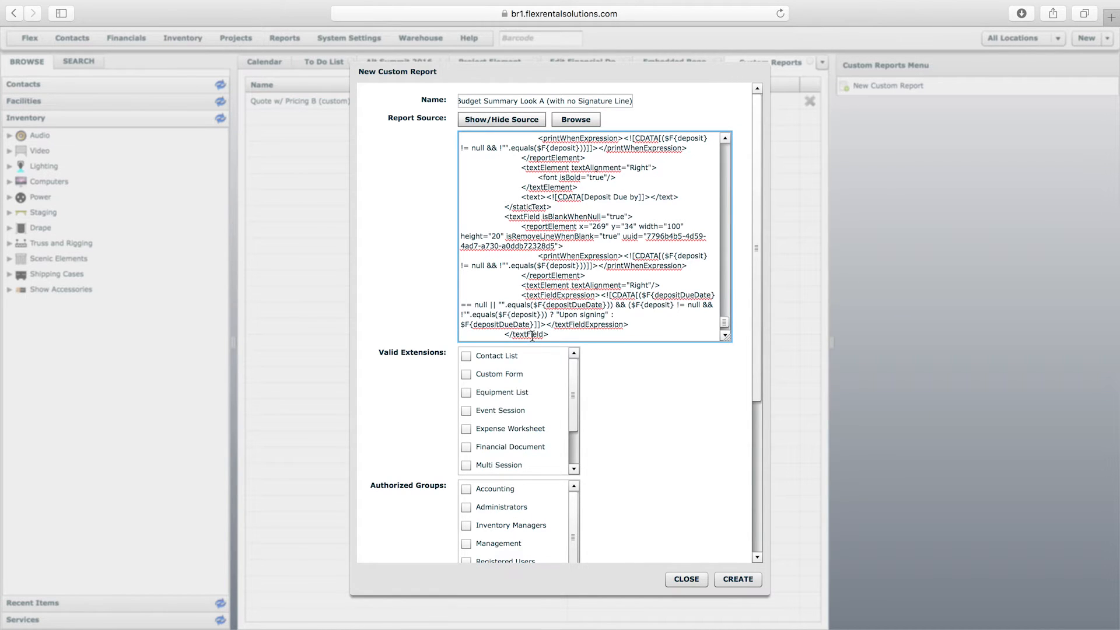
Step: Enable Event Session as a valid extension for the new report
{"action": "left_click_drag", "start_coordinate": [757, 320], "coordinate": [752, 431]}
{"action": "mouse_move", "coordinate": [573, 257]}
{"action": "left_mouse_down"}
{"action": "mouse_move", "coordinate": [575, 292]}
{"action": "mouse_move", "coordinate": [580, 237]}
{"action": "left_mouse_up"}
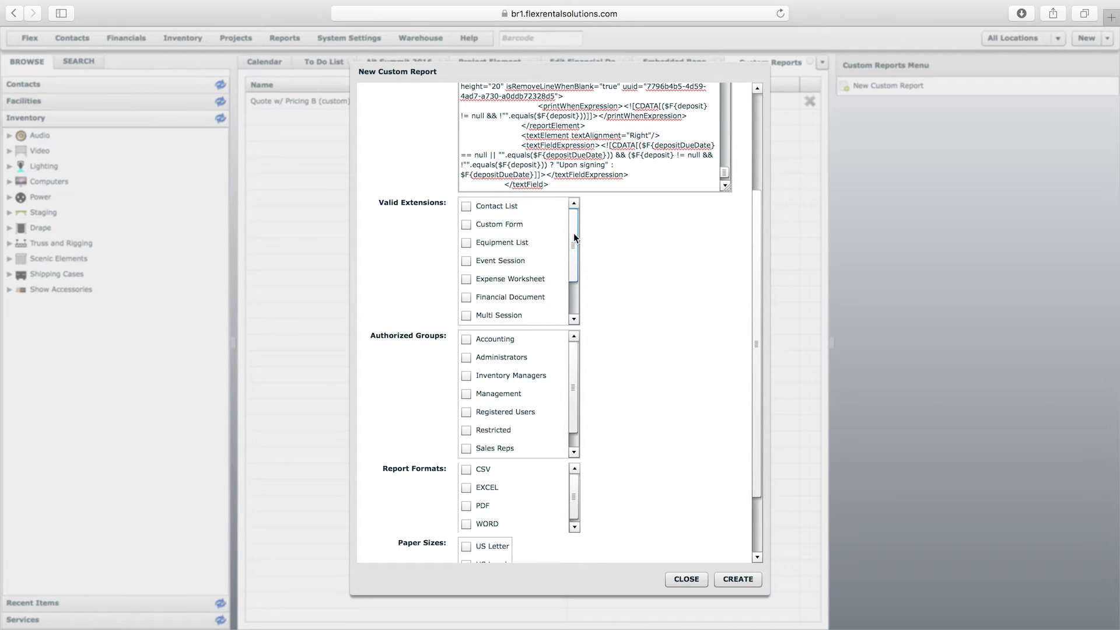
{"action": "left_click", "coordinate": [505, 261]}
{"action": "left_click_drag", "start_coordinate": [576, 257], "coordinate": [576, 298]}
{"action": "scroll", "coordinate": [571, 367], "scroll_direction": "down", "scroll_amount": 1}
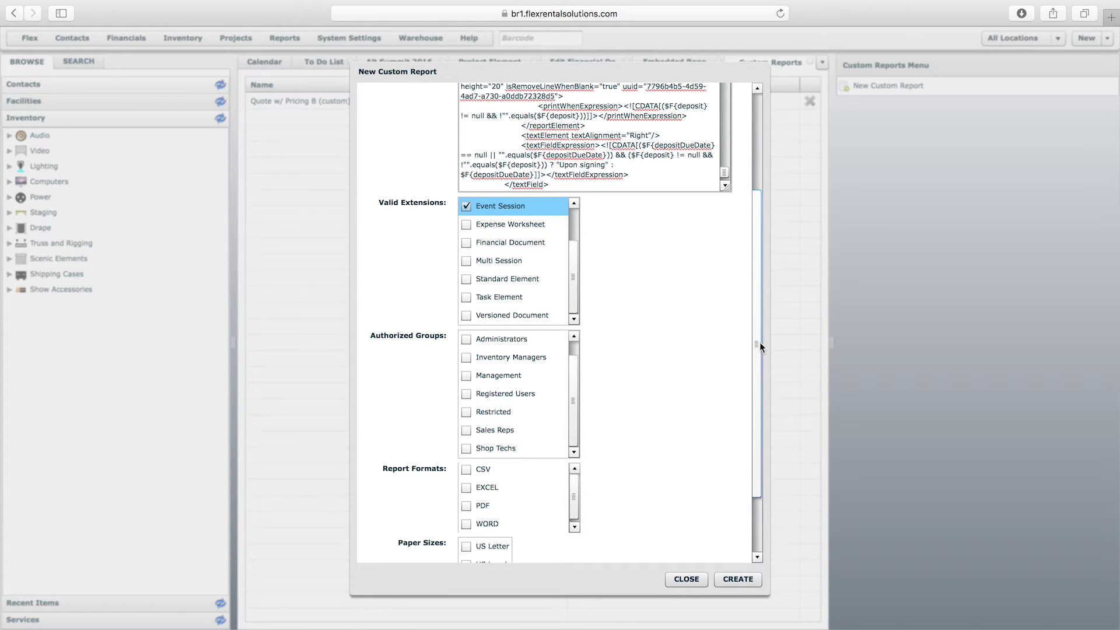
{"action": "left_click_drag", "start_coordinate": [760, 342], "coordinate": [759, 398]}
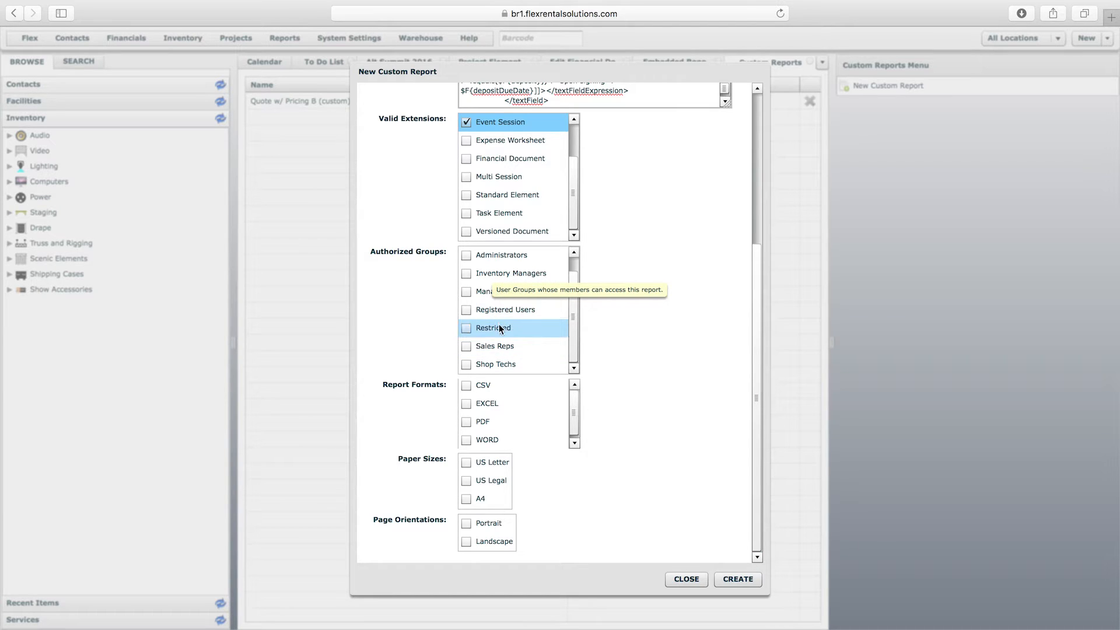
{"action": "scroll", "coordinate": [575, 330], "scroll_direction": "up", "scroll_amount": 1}
{"action": "left_click", "coordinate": [489, 274]}
{"action": "left_click", "coordinate": [493, 255]}
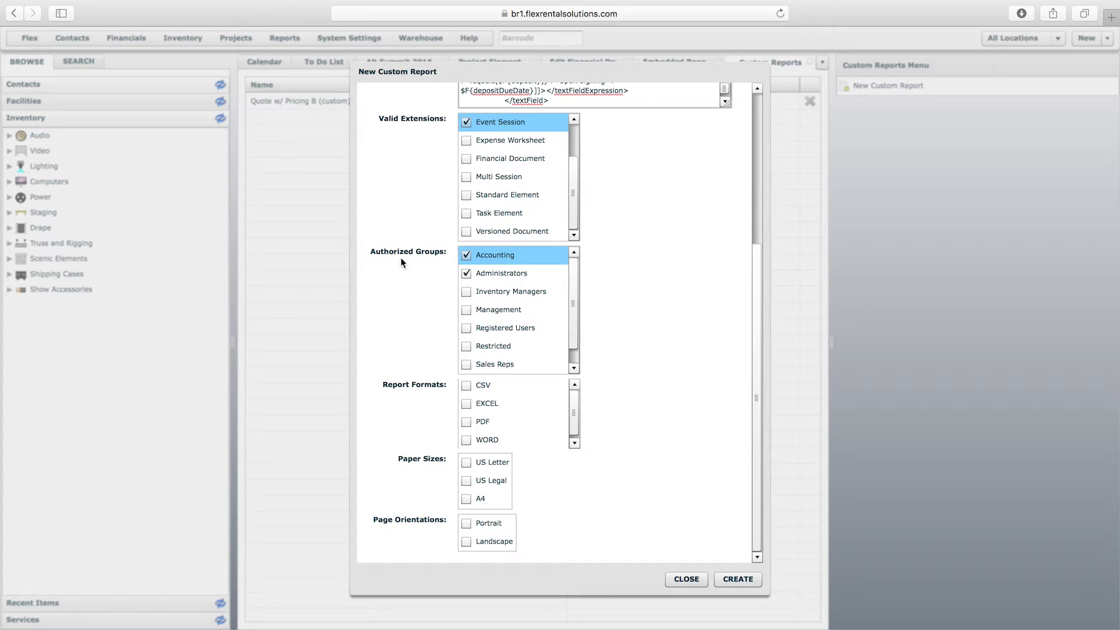
{"action": "left_click", "coordinate": [479, 257]}
{"action": "left_click", "coordinate": [490, 272]}
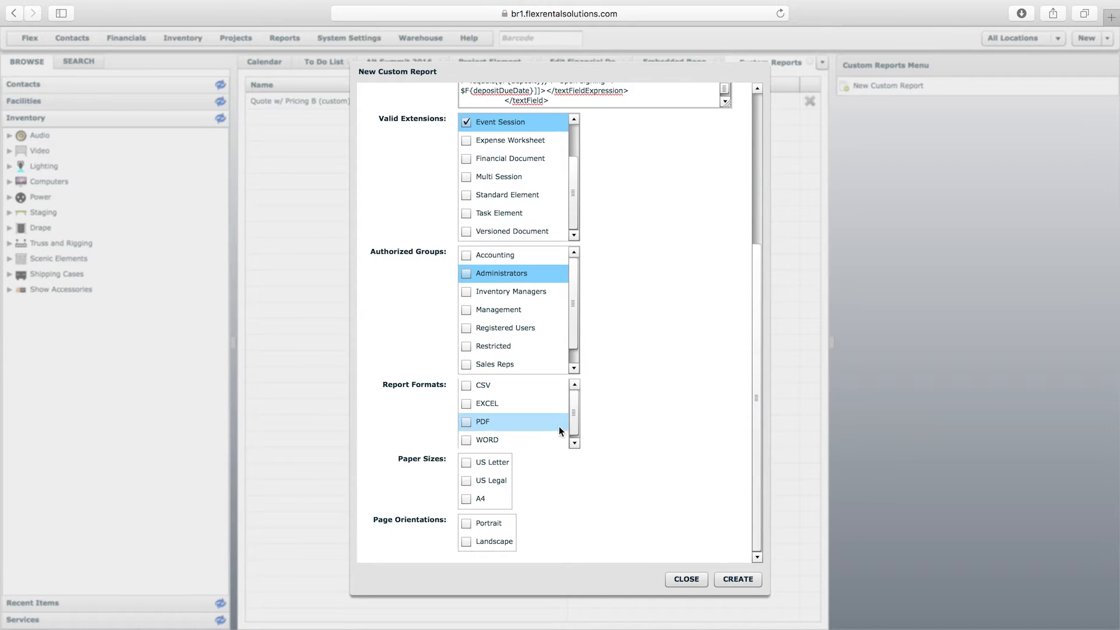
Step: Choose PDF format, US Letter and US Legal paper and Portrait orientation, and create the custom report
{"action": "left_click", "coordinate": [483, 423]}
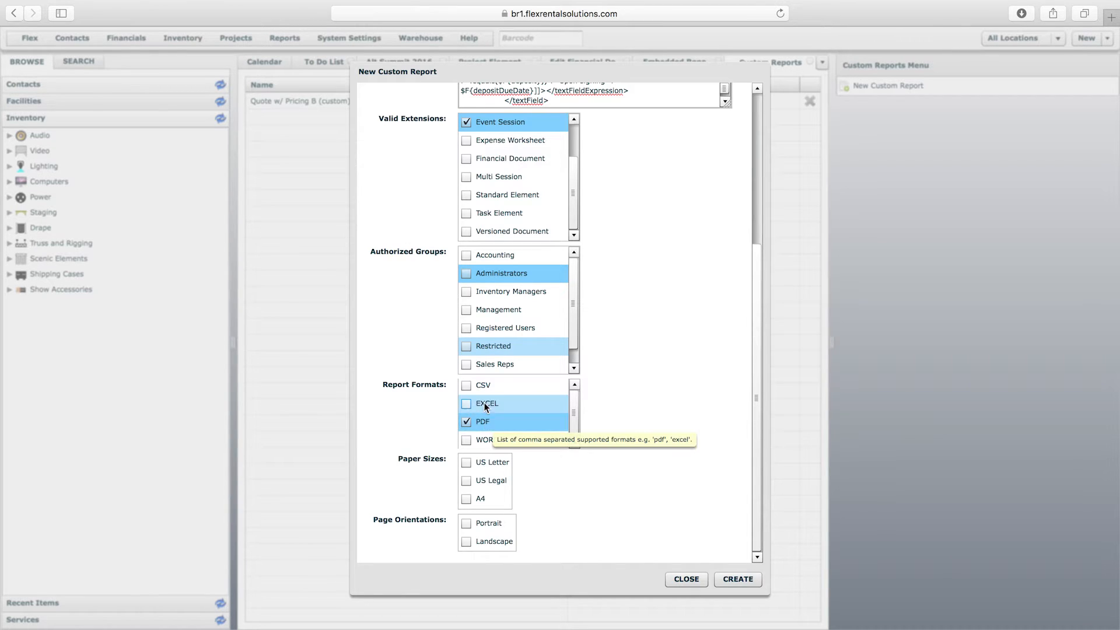
{"action": "left_click", "coordinate": [573, 502]}
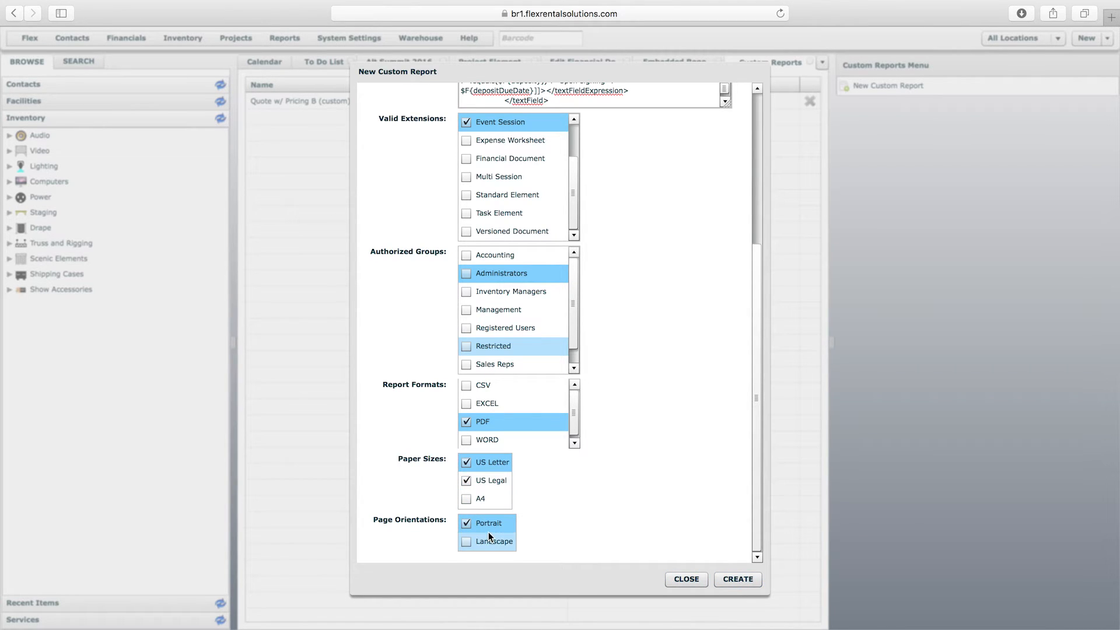
{"action": "left_click", "coordinate": [738, 579]}
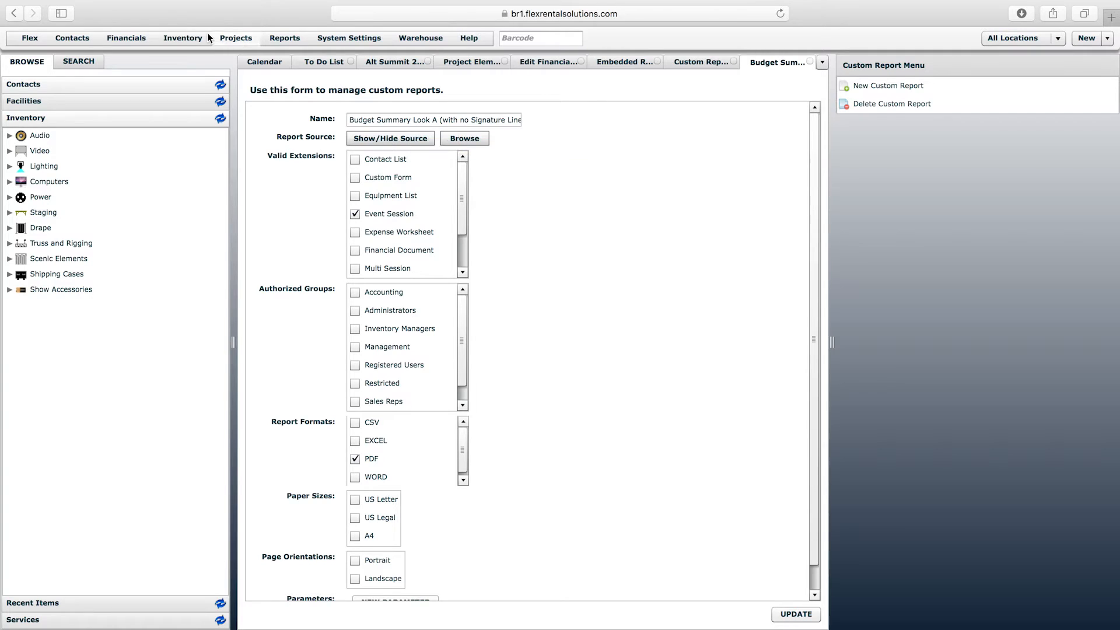
Step: Open the Event Folder definition from the project elements and check its instance level reports for the new budget summary
{"action": "left_click", "coordinate": [225, 37]}
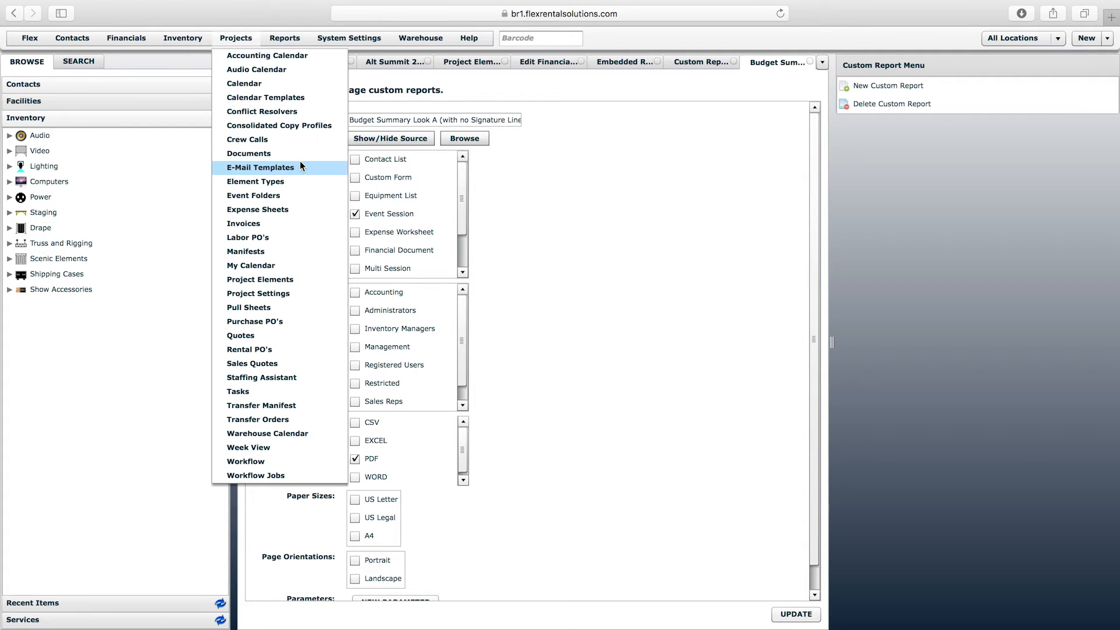
{"action": "left_click", "coordinate": [279, 281]}
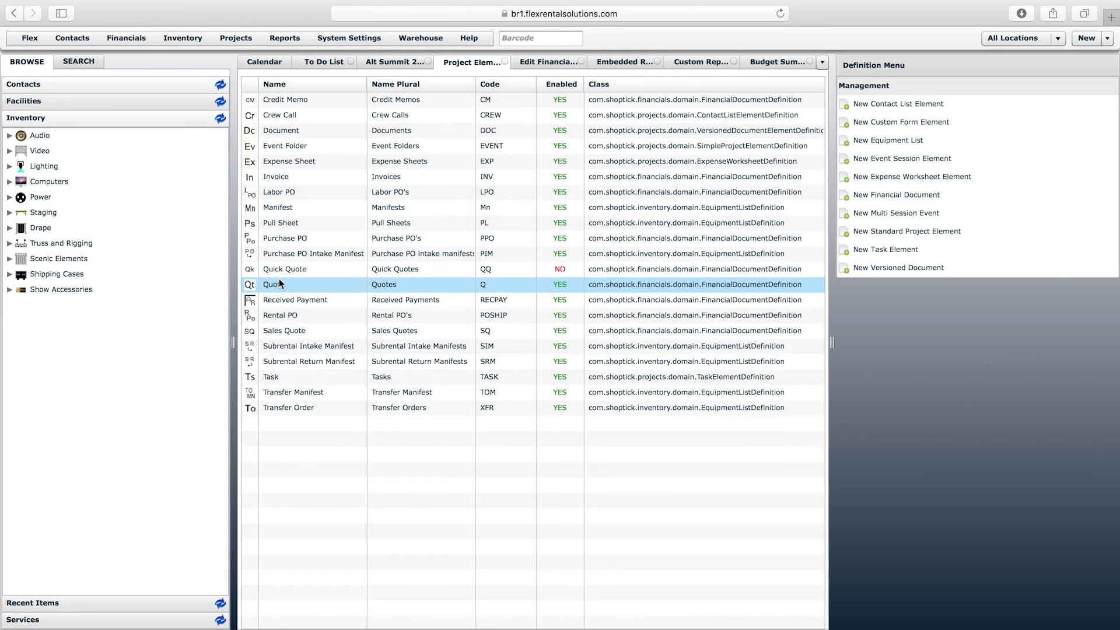
{"action": "left_click", "coordinate": [283, 147]}
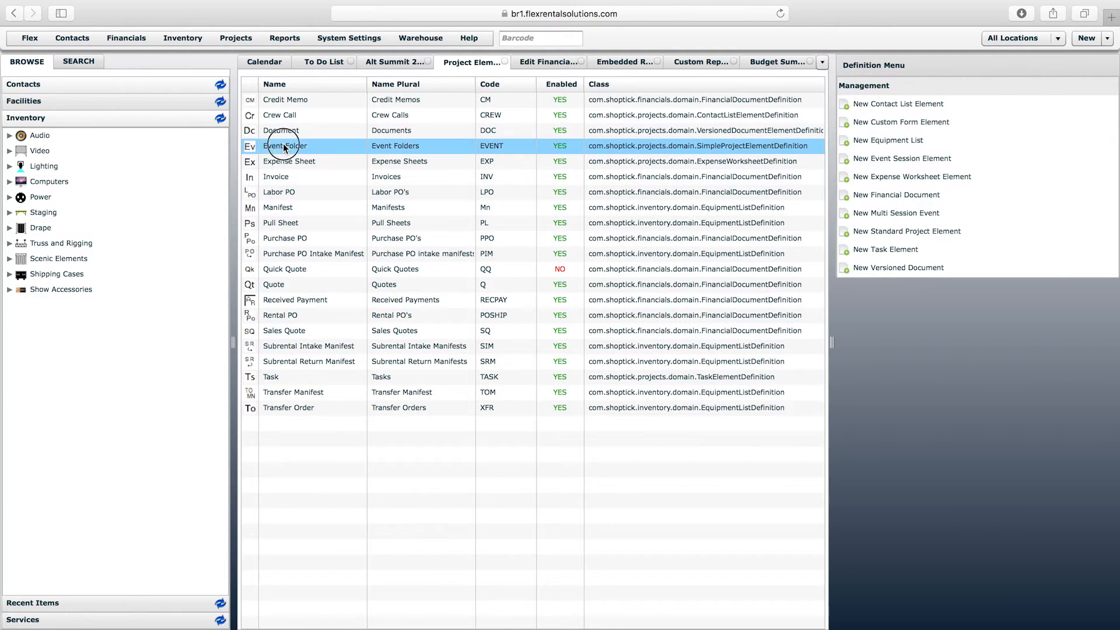
{"action": "double_click", "coordinate": [285, 148]}
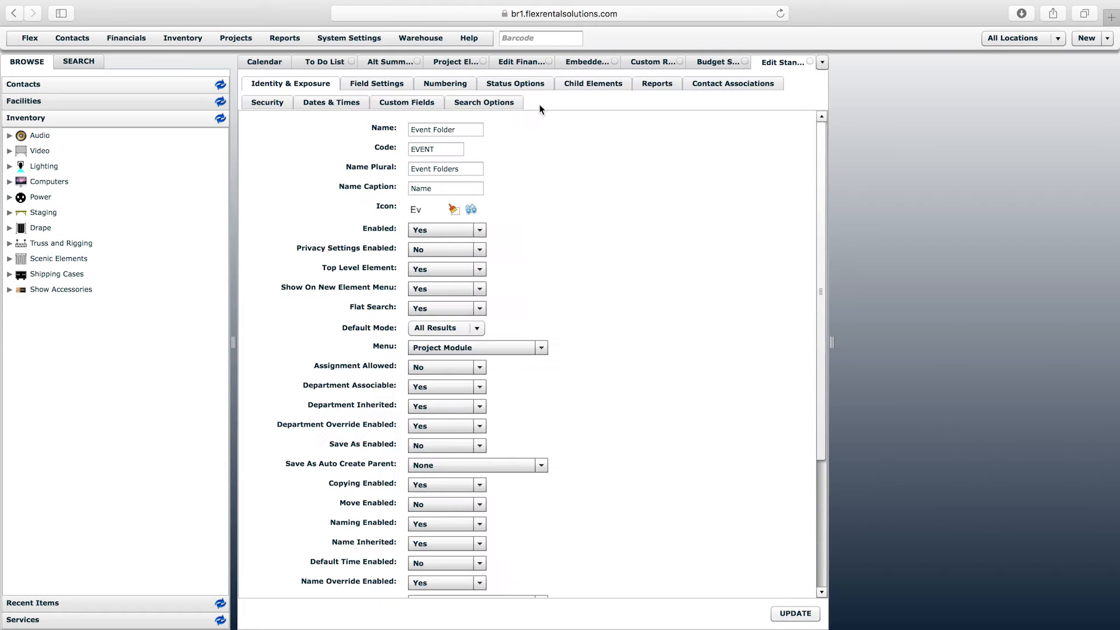
{"action": "left_click", "coordinate": [669, 83]}
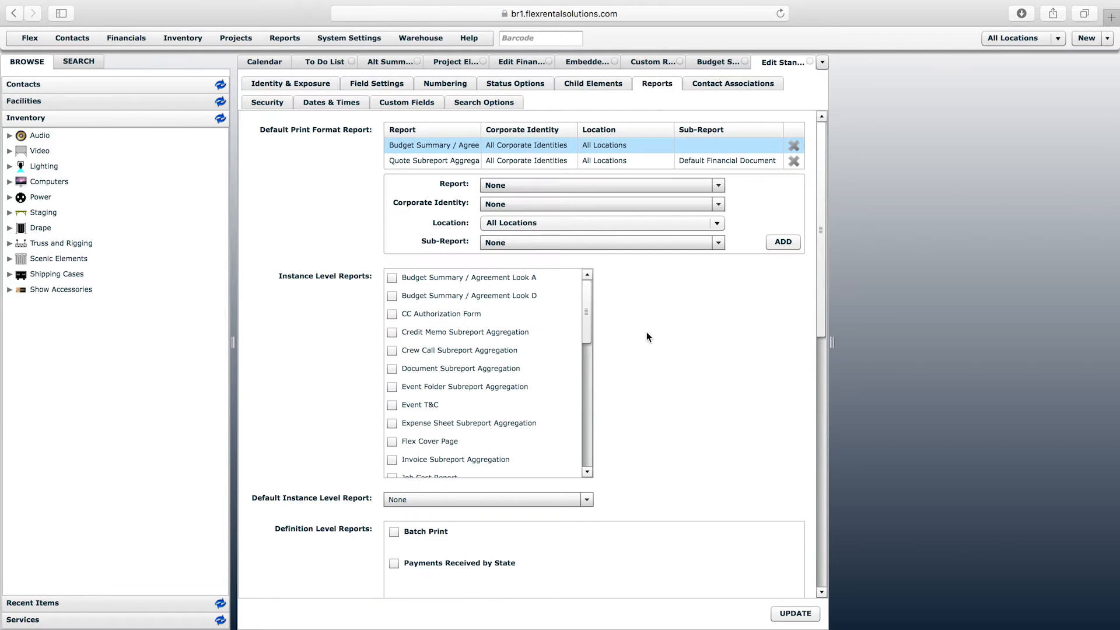
{"action": "mouse_move", "coordinate": [590, 309]}
{"action": "left_mouse_down"}
{"action": "mouse_move", "coordinate": [590, 327]}
{"action": "mouse_move", "coordinate": [590, 295]}
{"action": "mouse_move", "coordinate": [592, 455]}
{"action": "mouse_move", "coordinate": [590, 280]}
{"action": "mouse_move", "coordinate": [590, 420]}
{"action": "mouse_move", "coordinate": [595, 287]}
{"action": "left_mouse_up"}
Step: Add Multi Session and Standard Element to the budget summary report's valid extensions and save the report
{"action": "left_click", "coordinate": [642, 63]}
{"action": "left_click", "coordinate": [715, 63]}
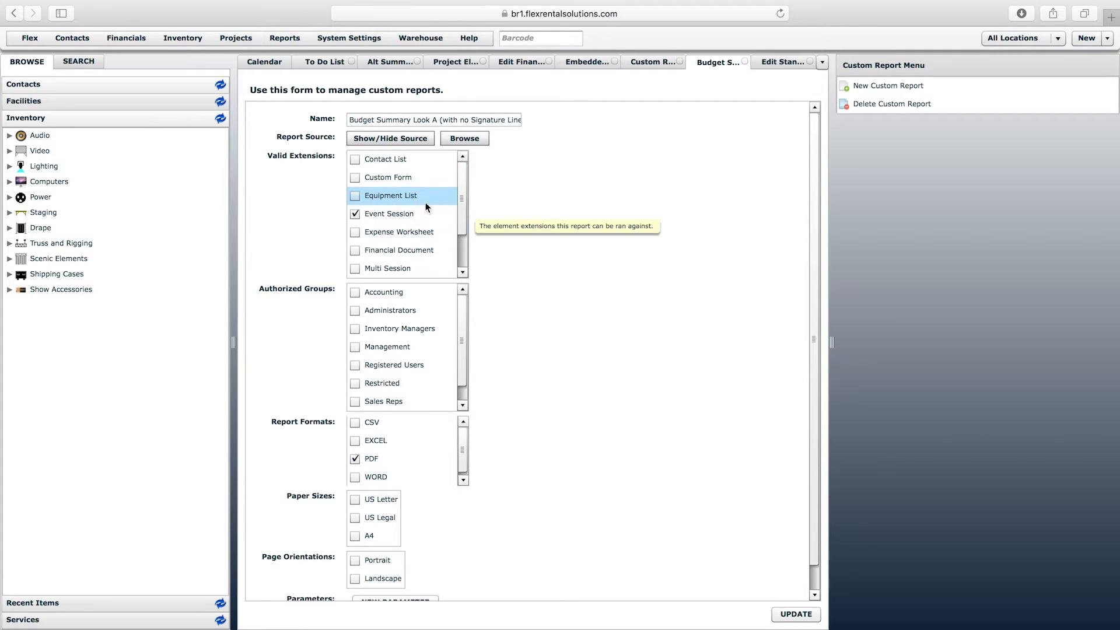
{"action": "left_click_drag", "start_coordinate": [465, 186], "coordinate": [465, 238]}
{"action": "left_click", "coordinate": [412, 217]}
{"action": "left_click", "coordinate": [387, 233]}
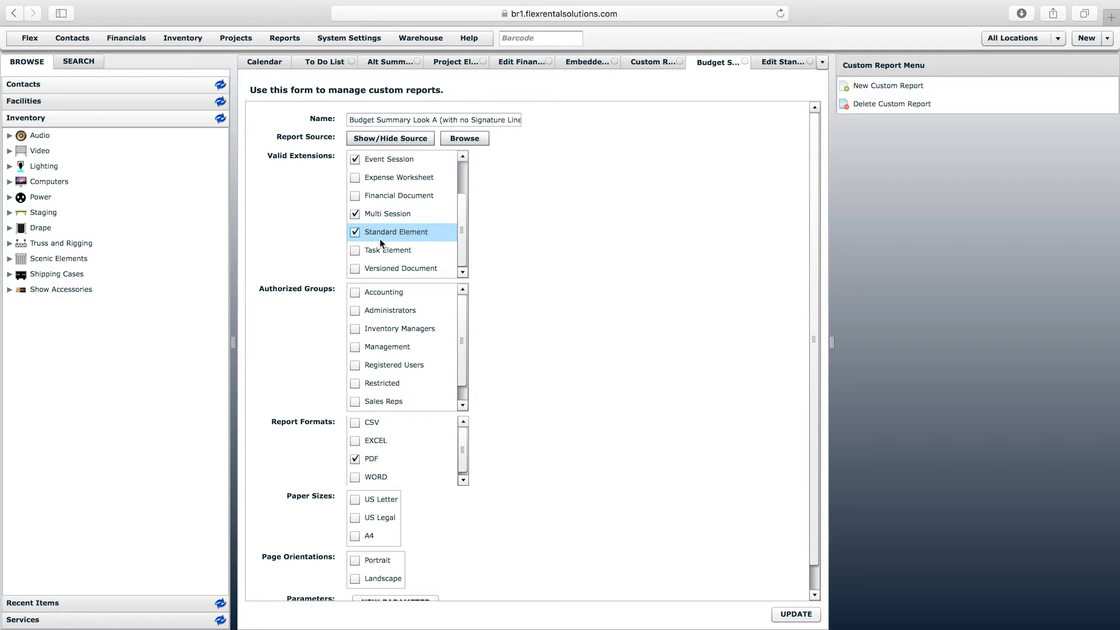
{"action": "left_click", "coordinate": [796, 616]}
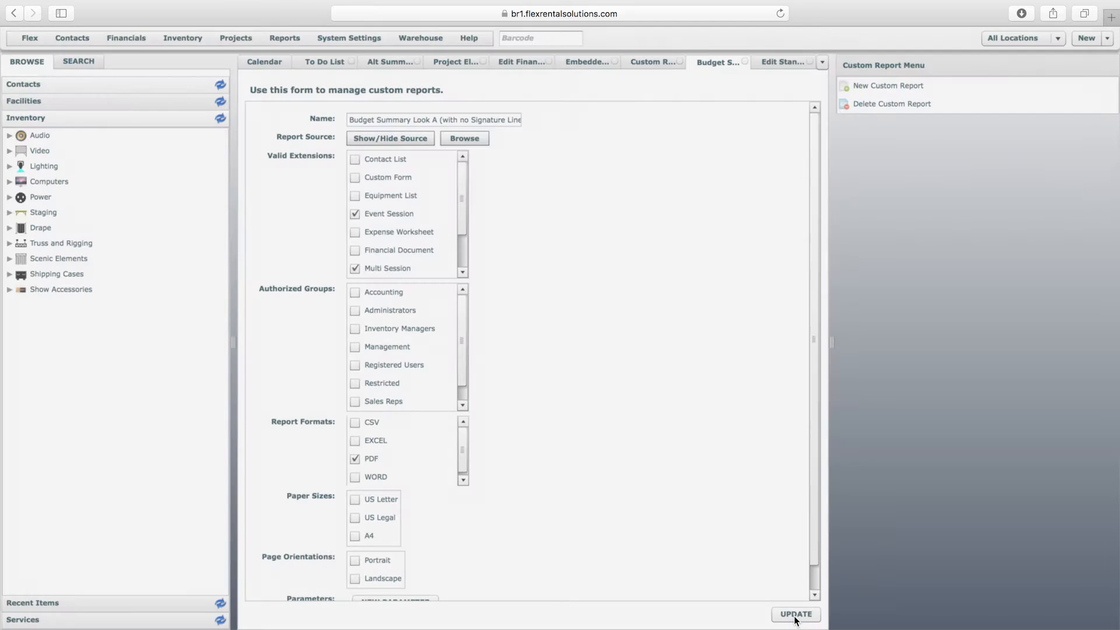
Step: Close the open Event Folder definition and reopen it from the project elements list
{"action": "left_click", "coordinate": [810, 61]}
{"action": "left_click", "coordinate": [236, 38]}
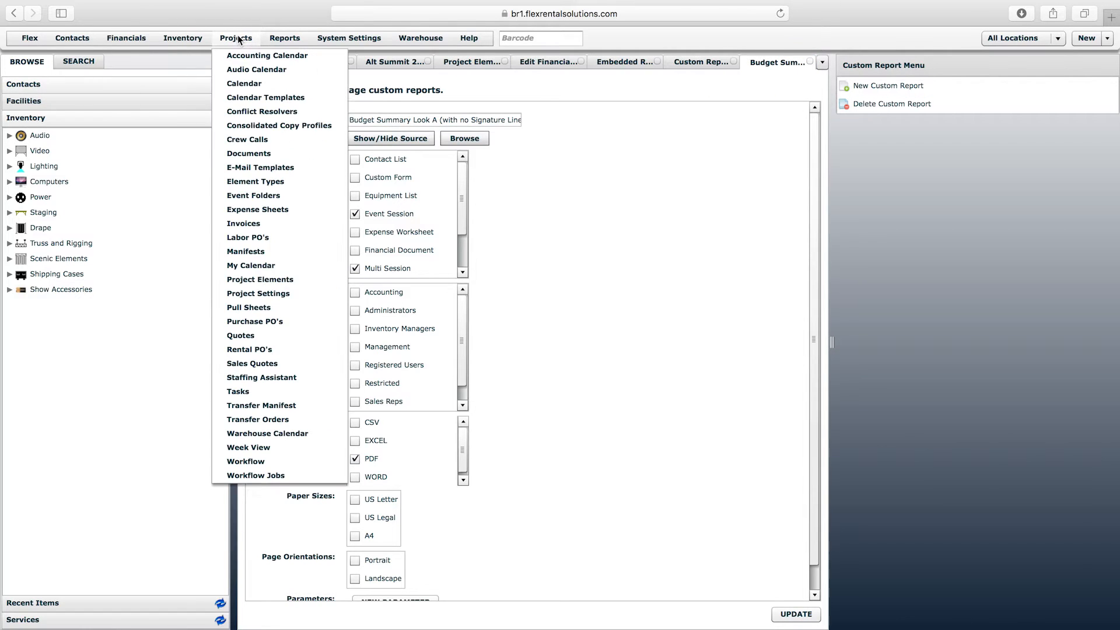
{"action": "left_click", "coordinate": [260, 279]}
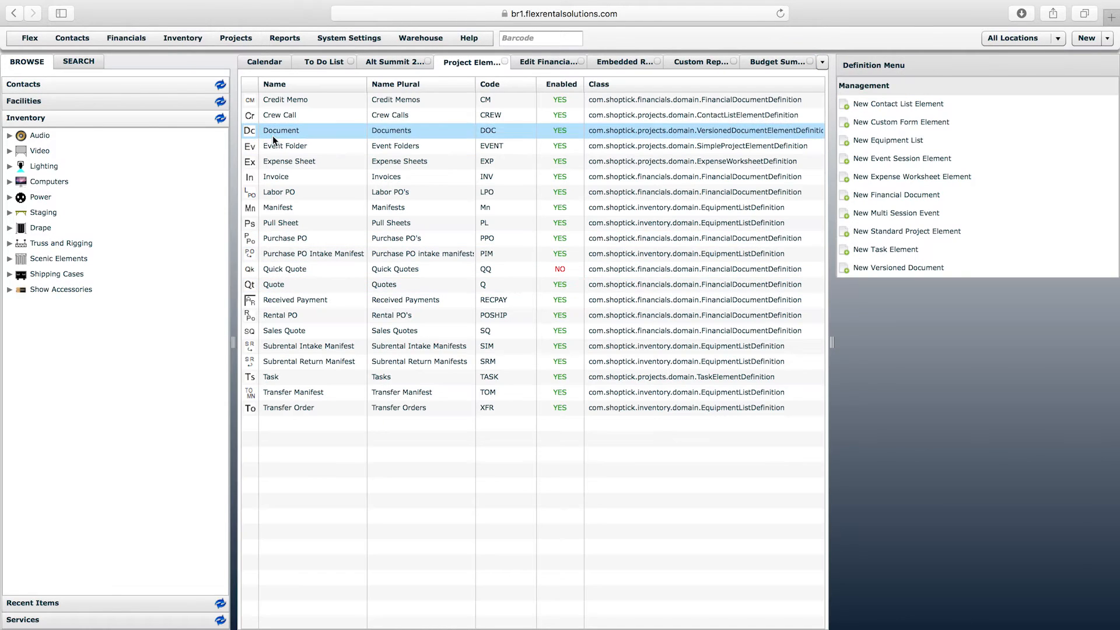
{"action": "left_click", "coordinate": [286, 152]}
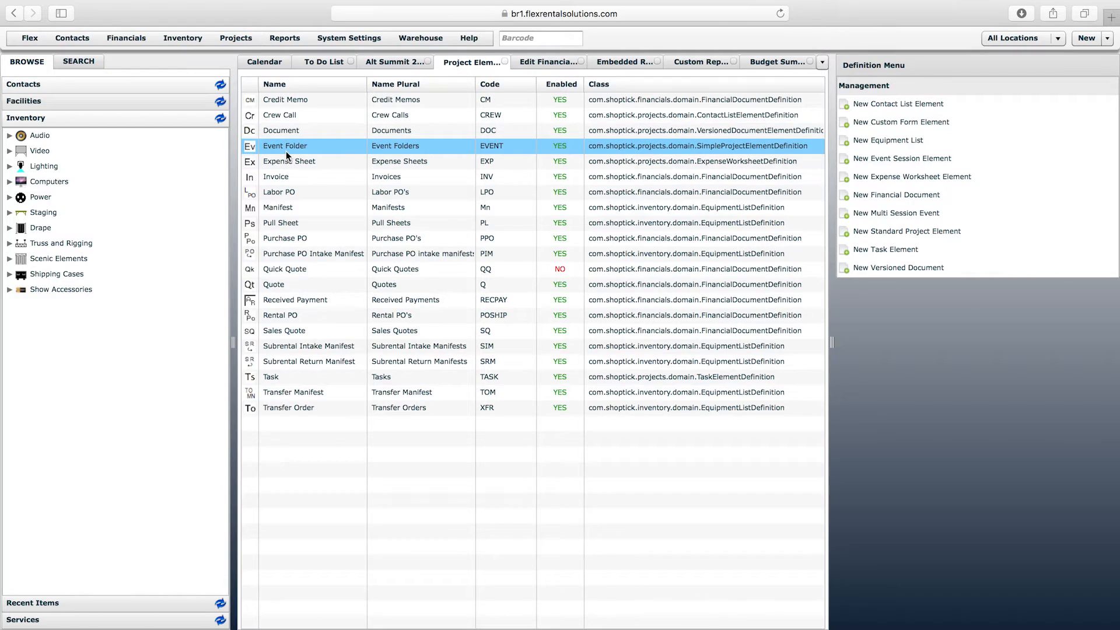
{"action": "double_click", "coordinate": [286, 152]}
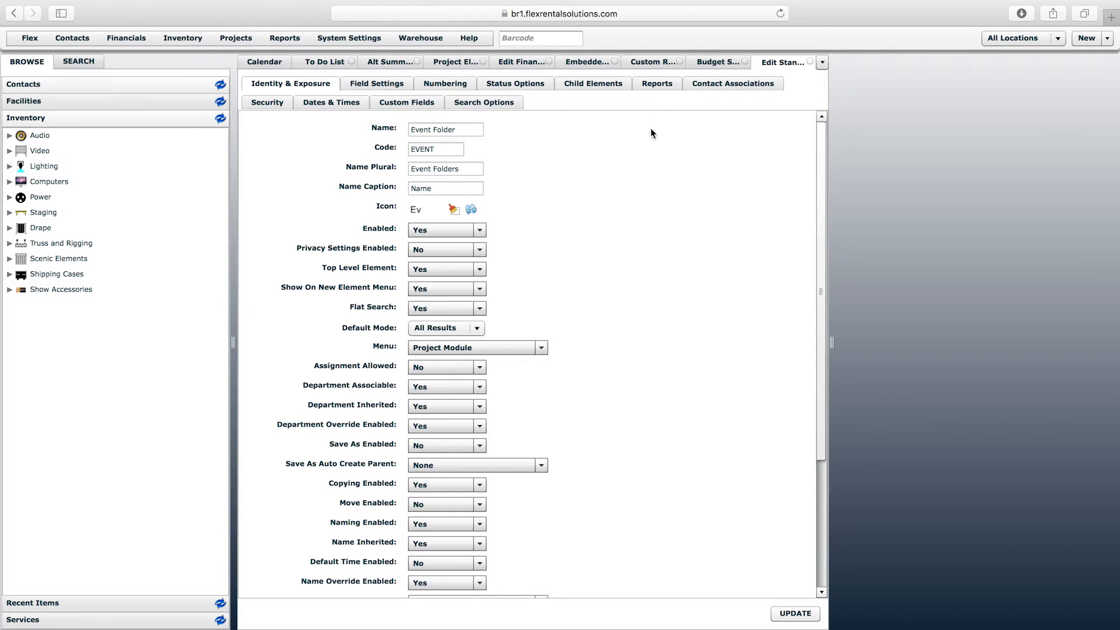
{"action": "left_click", "coordinate": [658, 62]}
{"action": "left_click", "coordinate": [709, 61]}
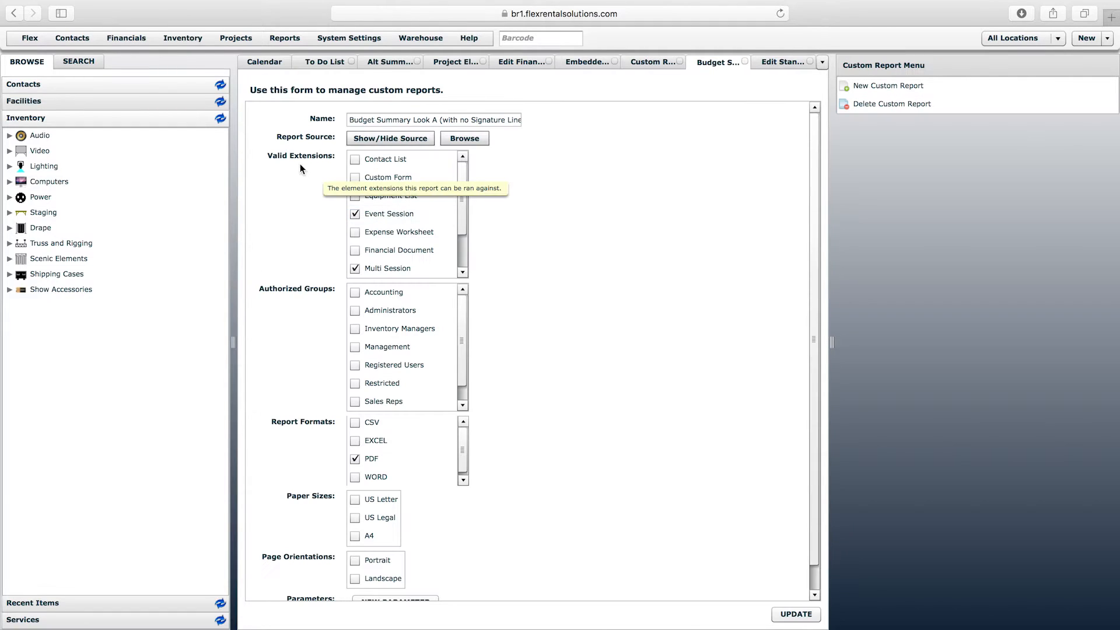
{"action": "left_click", "coordinate": [777, 61]}
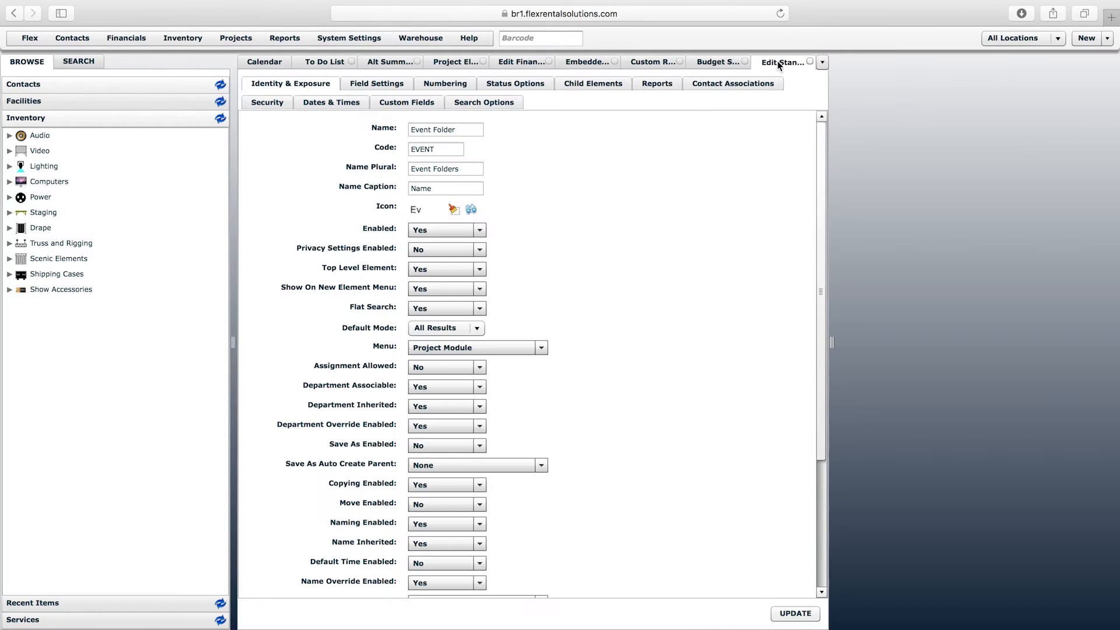
Step: Enable Budget Summary Look A (with no Signature Line) in the Event Folder's instance level reports and save the definition
{"action": "left_click", "coordinate": [653, 87]}
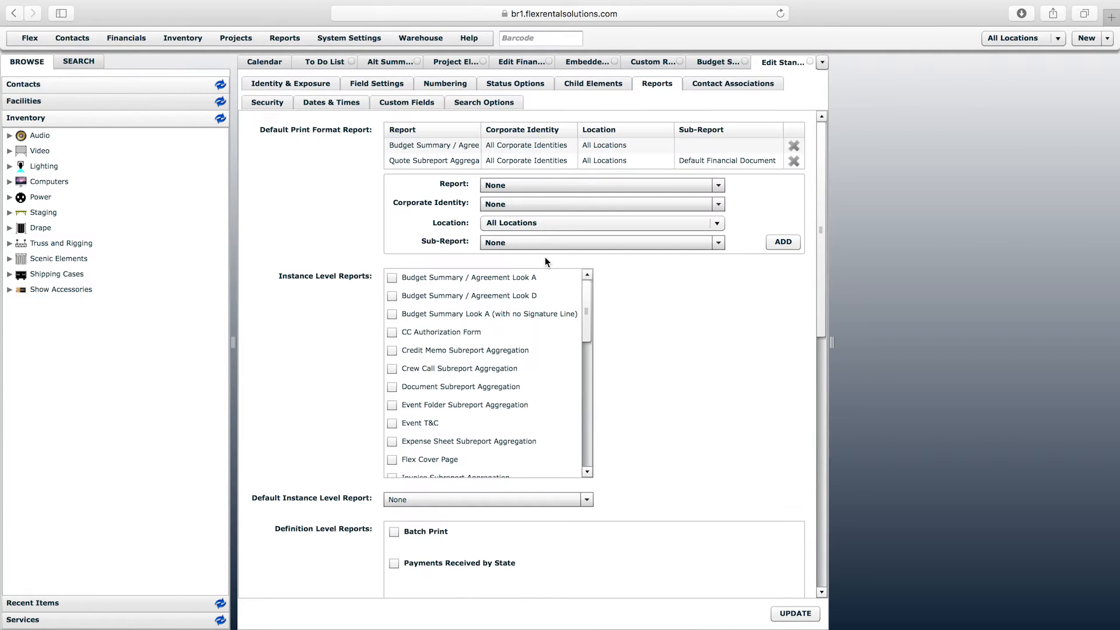
{"action": "left_click", "coordinate": [392, 313]}
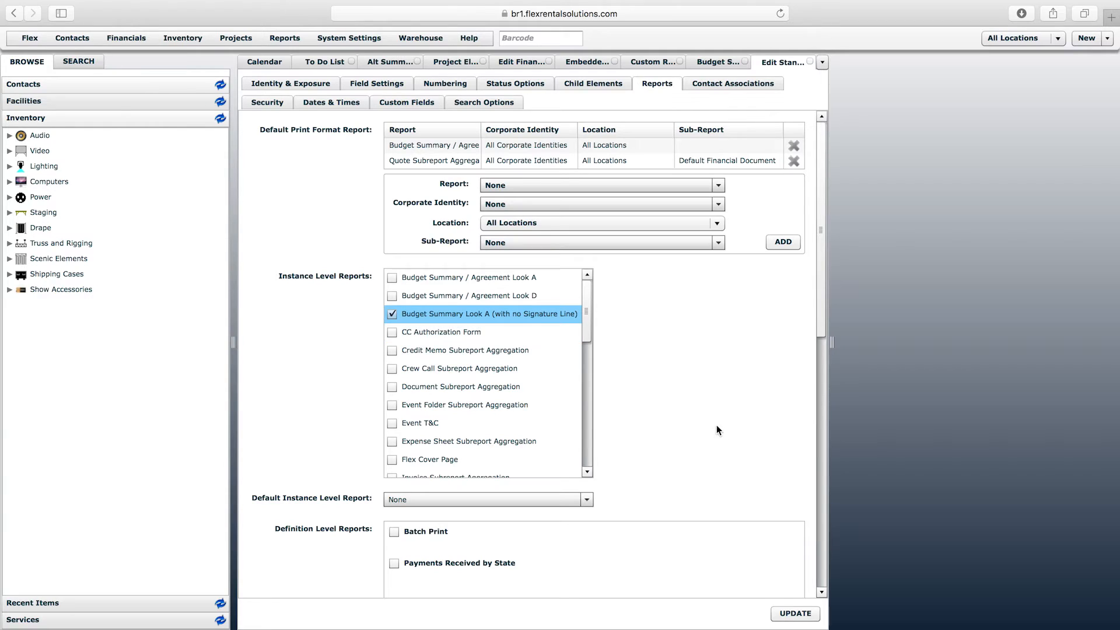
{"action": "left_click", "coordinate": [798, 619]}
{"action": "left_click", "coordinate": [792, 613]}
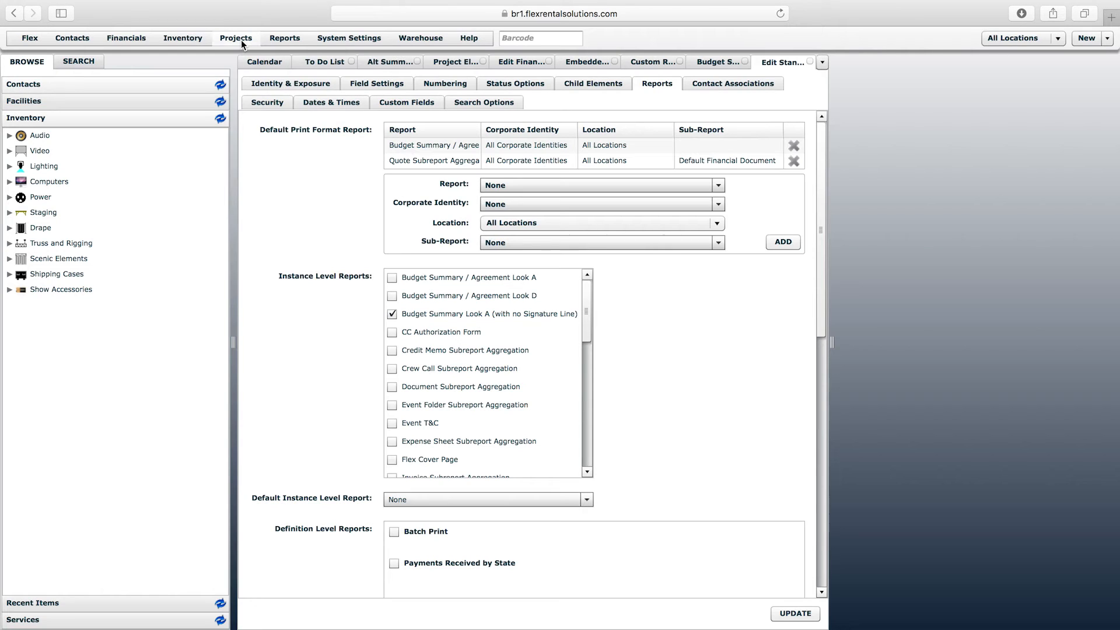
Step: Open the Alt Summit 2016 event folder from the list of event folders
{"action": "left_click", "coordinate": [241, 40]}
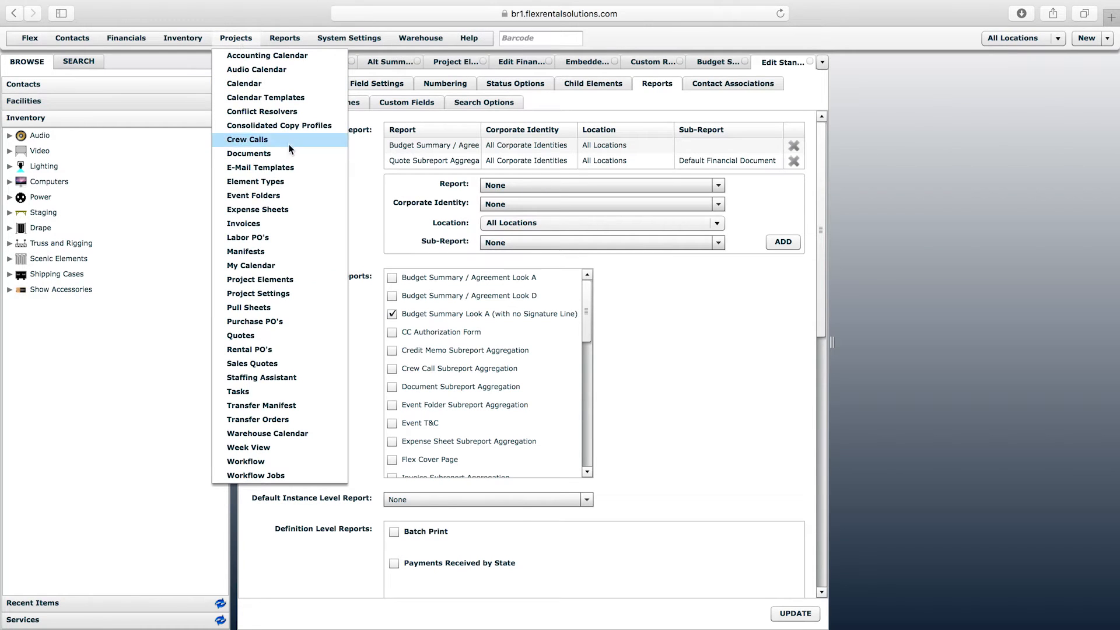
{"action": "left_click", "coordinate": [271, 195]}
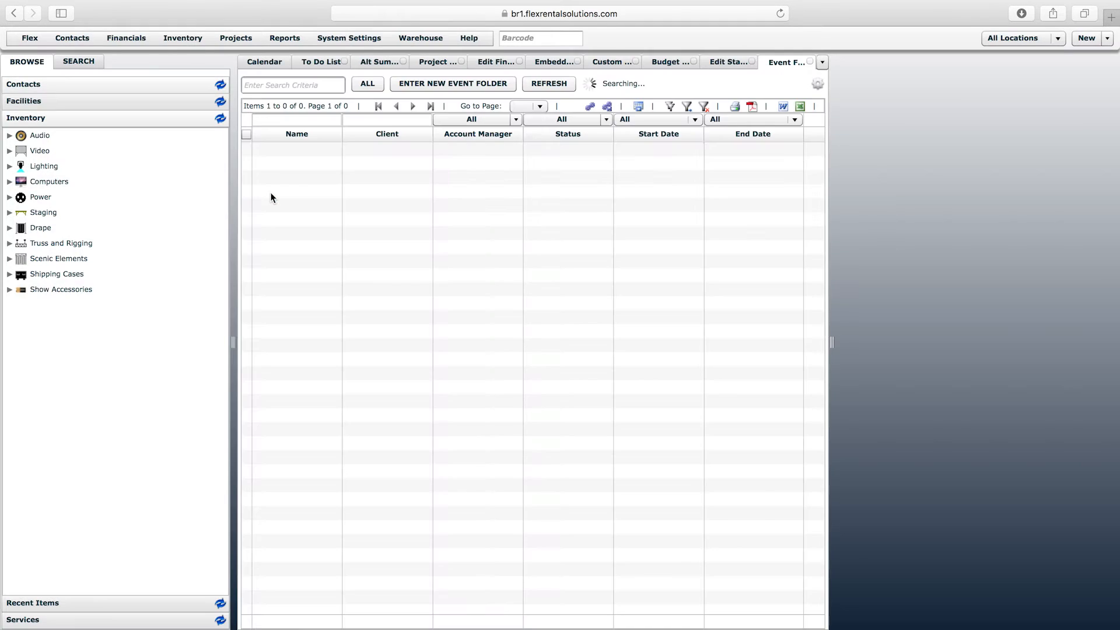
{"action": "left_click", "coordinate": [289, 157]}
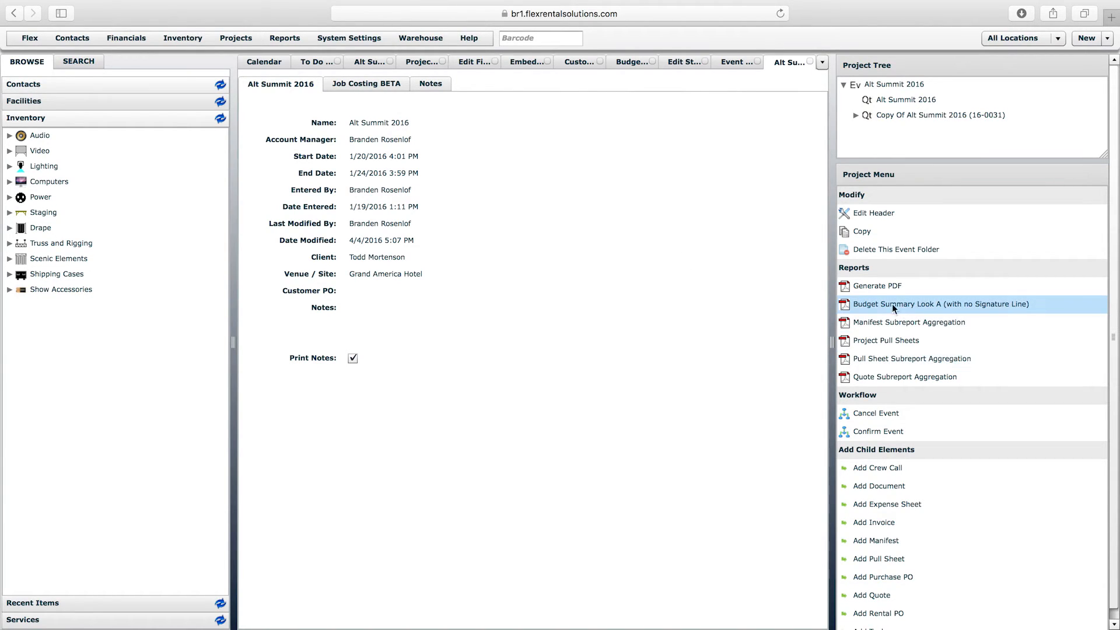
Step: Switch back to iReport Designer and show the design of financials-quote-with-pricing-look-B.jrxml
{"action": "key", "text": "ctrl+Right"}
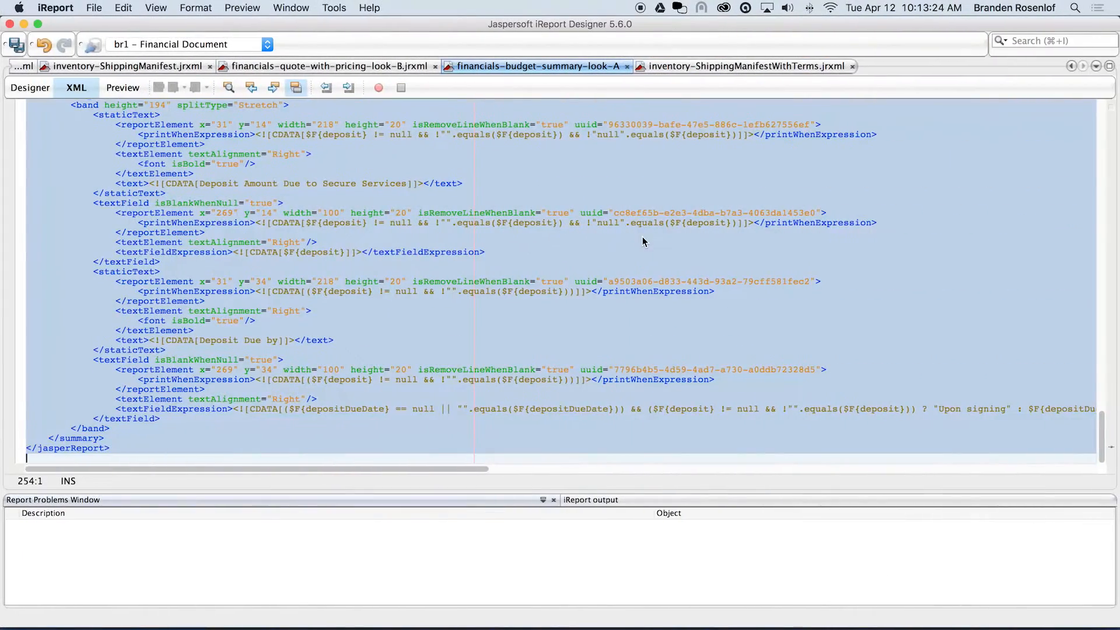
{"action": "left_click", "coordinate": [280, 69]}
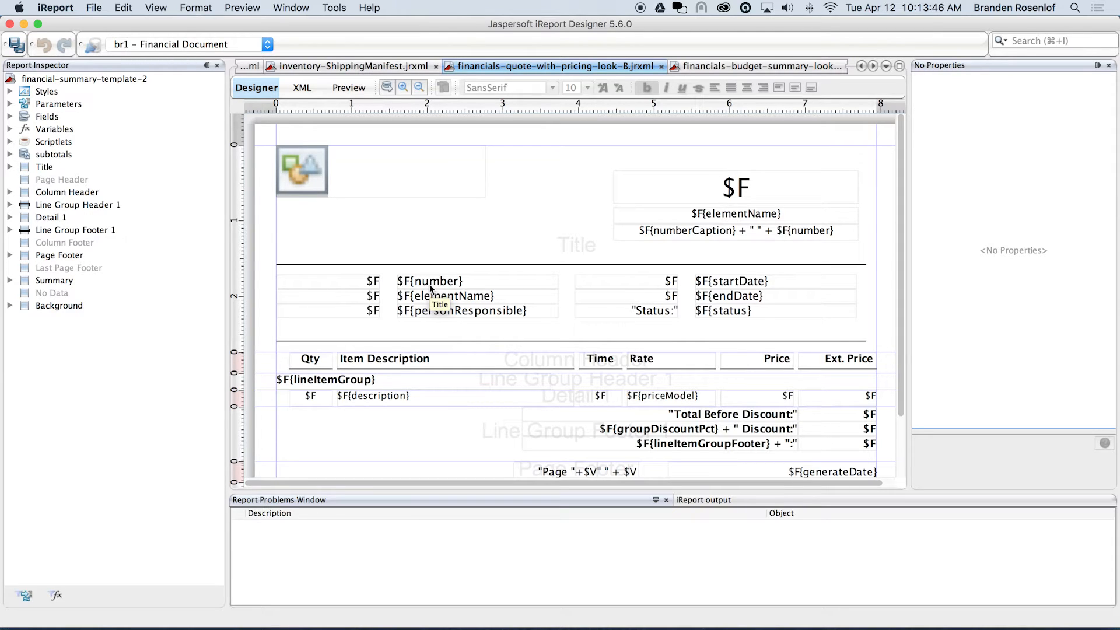
Step: Switch the active datasource for the report to br1 - Budget Summary
{"action": "left_click", "coordinate": [439, 223]}
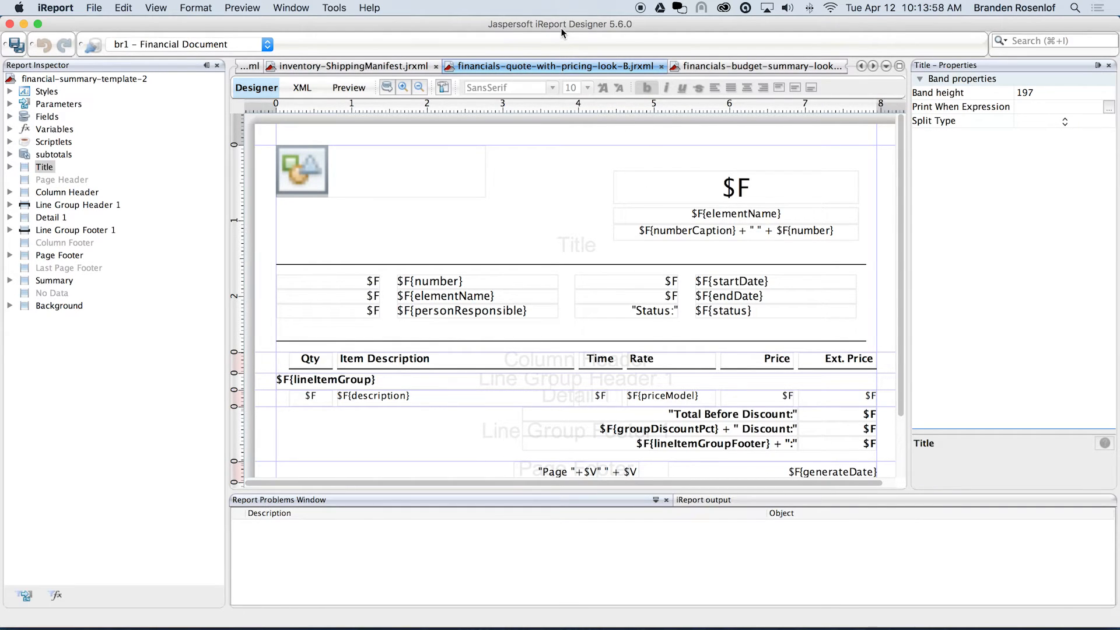
{"action": "left_click", "coordinate": [269, 47]}
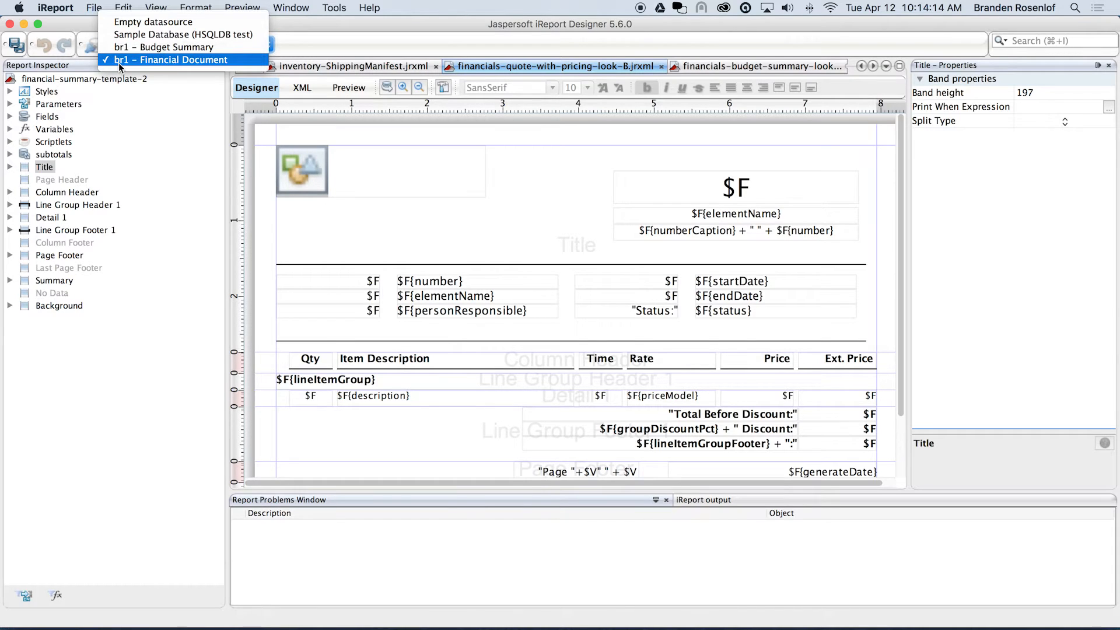
{"action": "left_click", "coordinate": [183, 49]}
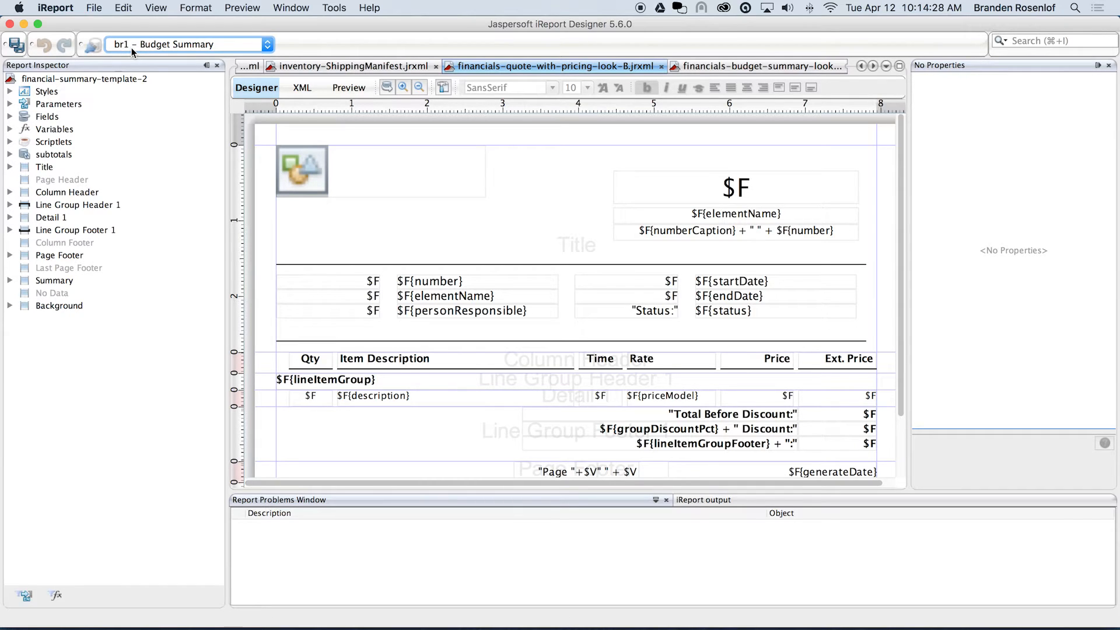
{"action": "left_click", "coordinate": [93, 45]}
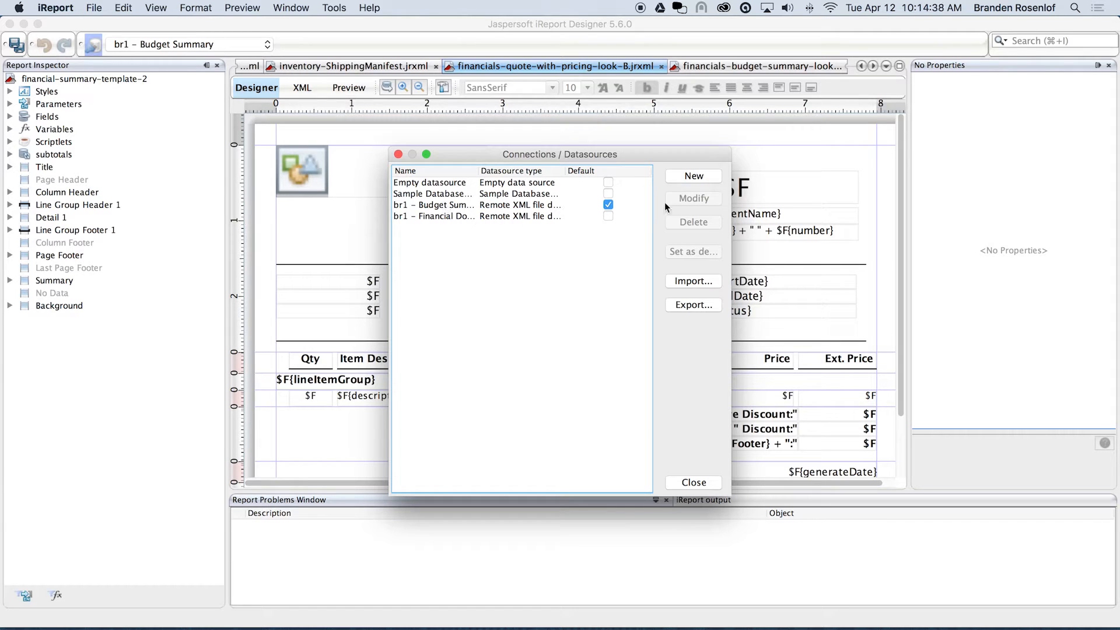
{"action": "left_click", "coordinate": [693, 184]}
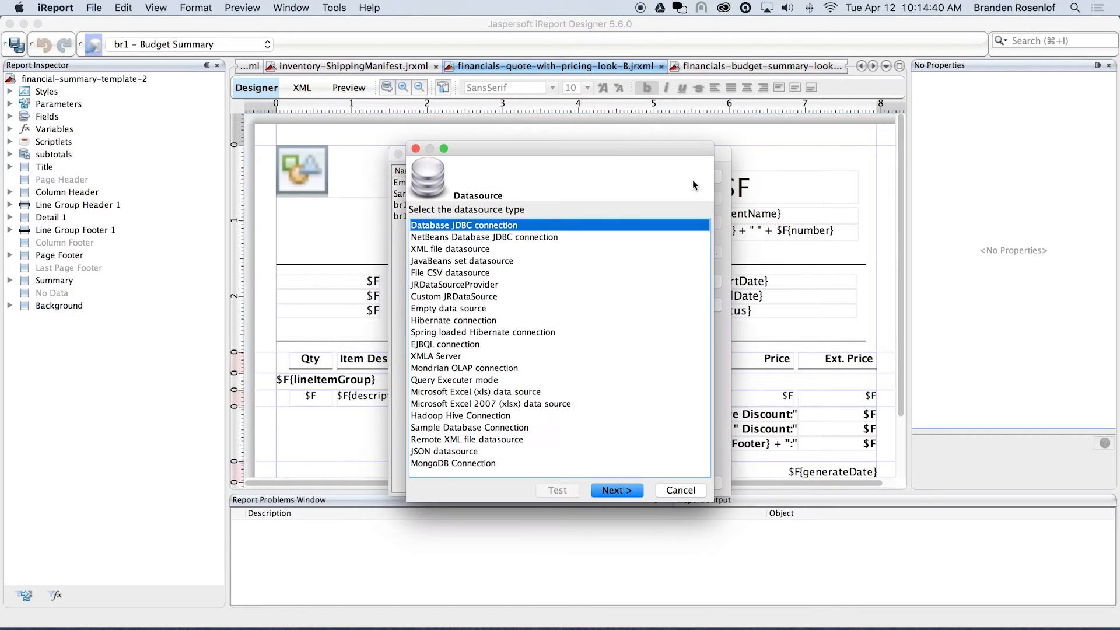
{"action": "left_click_drag", "start_coordinate": [558, 151], "coordinate": [561, 128]}
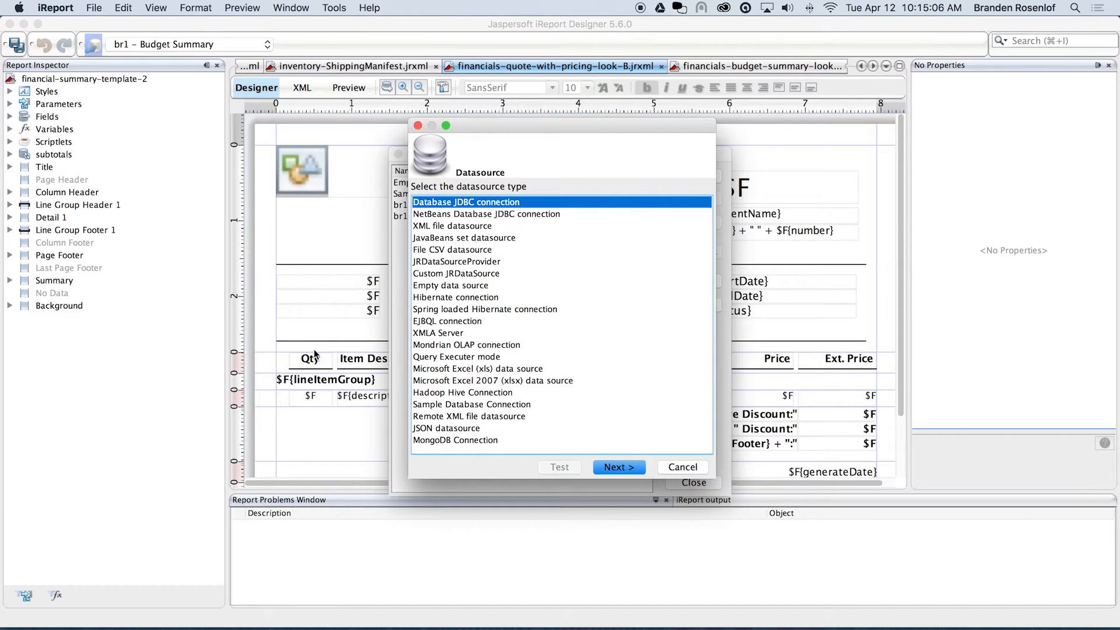
{"action": "mouse_move", "coordinate": [469, 132]}
{"action": "left_mouse_down"}
{"action": "mouse_move", "coordinate": [488, 119]}
{"action": "mouse_move", "coordinate": [483, 148]}
{"action": "left_mouse_up"}
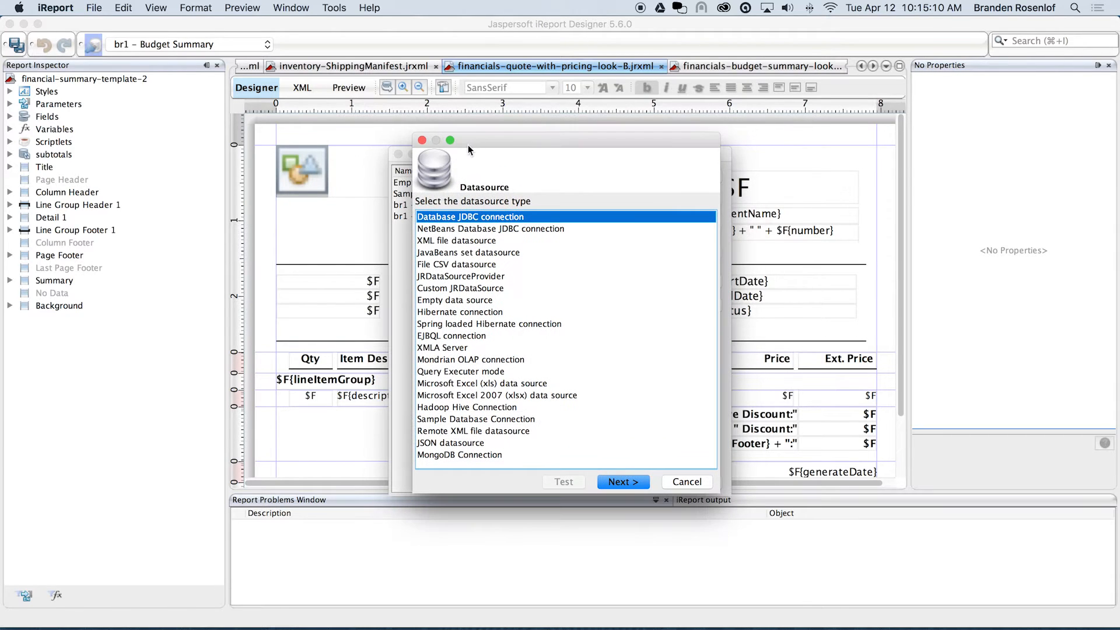
{"action": "left_click", "coordinate": [701, 482]}
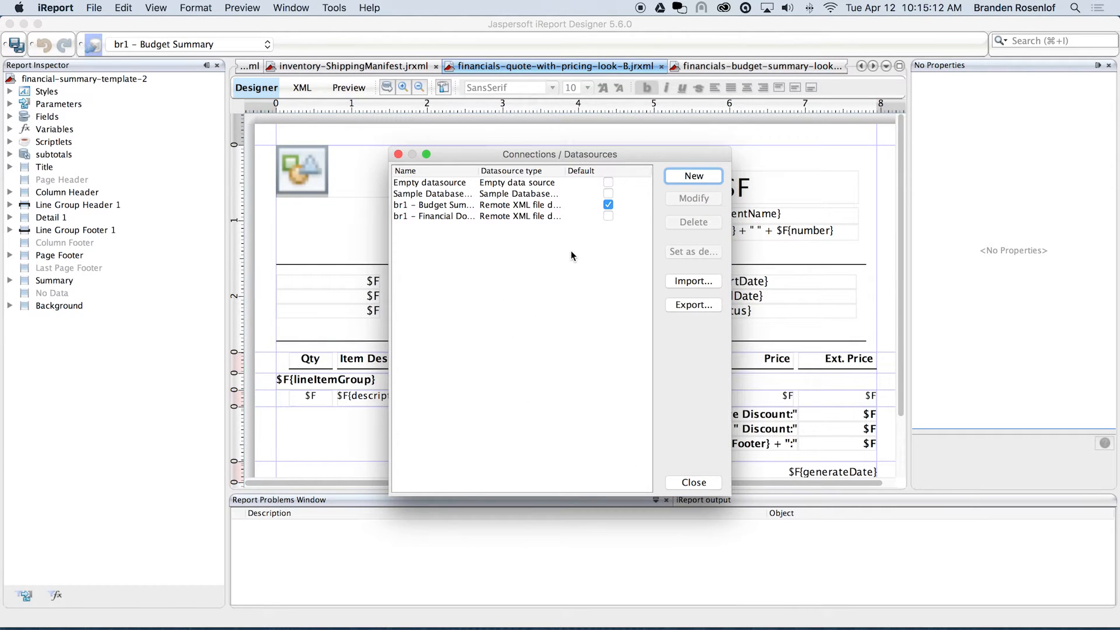
{"action": "left_click", "coordinate": [694, 481]}
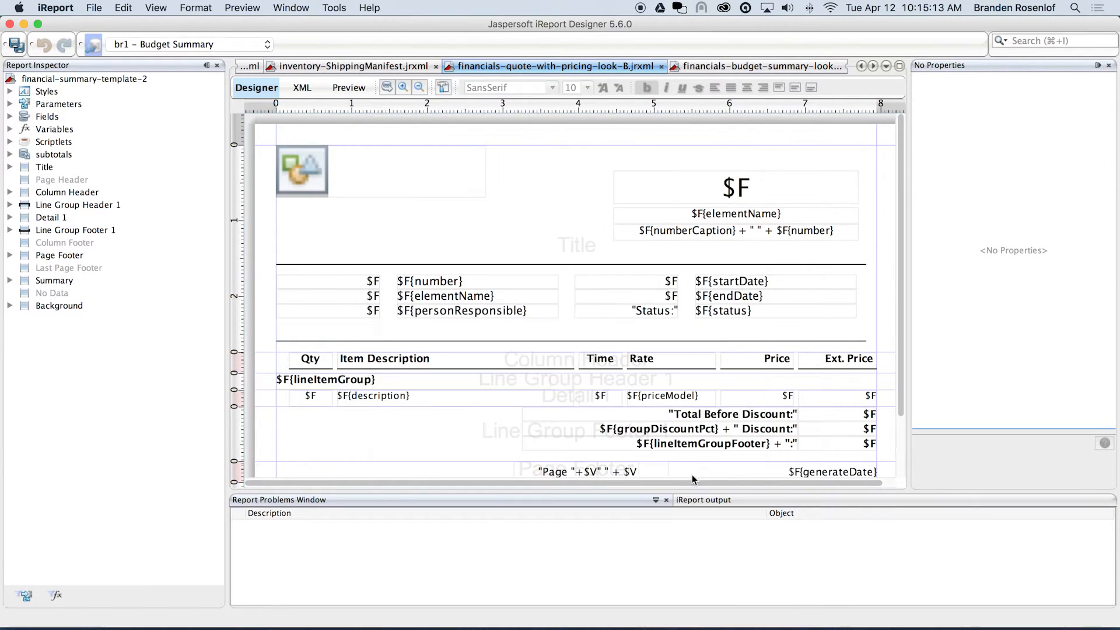
Step: Start a new Remote XML file datasource and name it br1 - Equipment List
{"action": "left_click", "coordinate": [95, 46]}
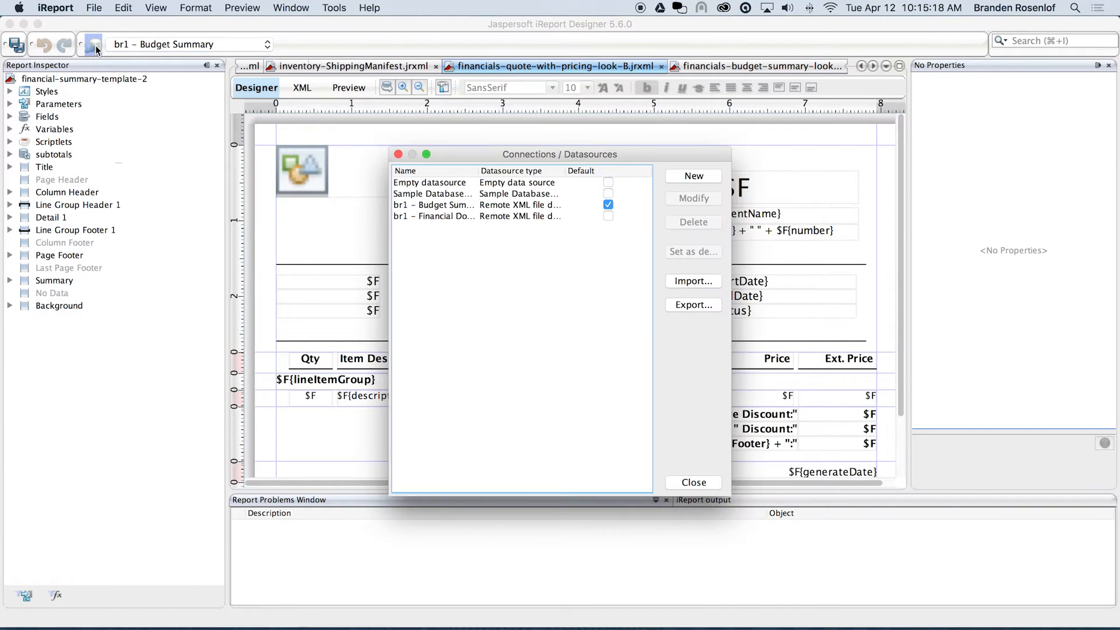
{"action": "left_click", "coordinate": [699, 178]}
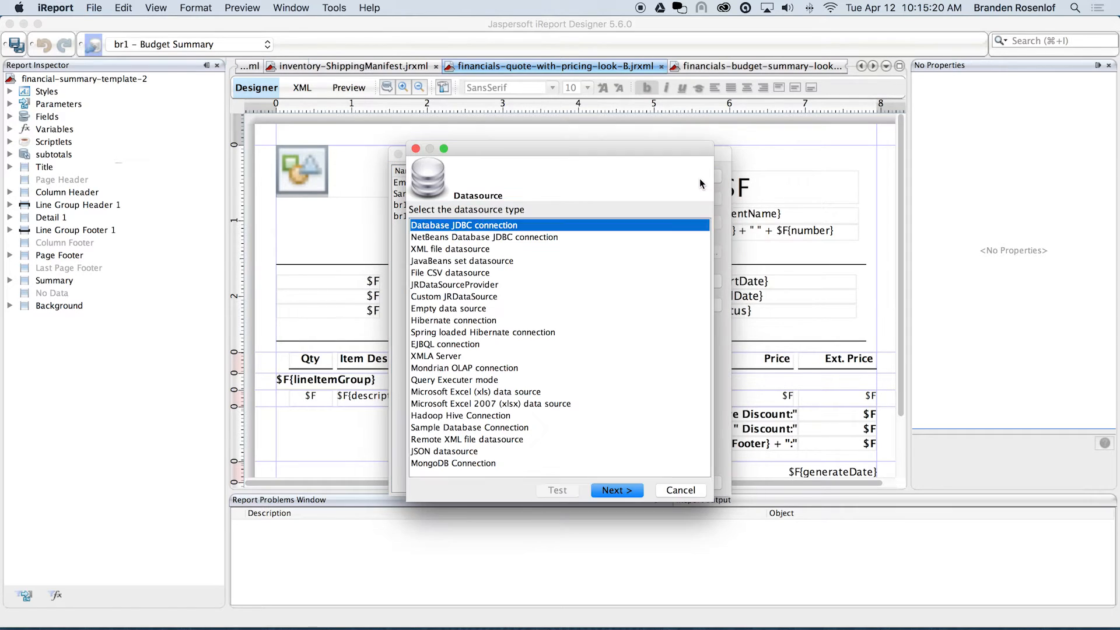
{"action": "left_click", "coordinate": [422, 444]}
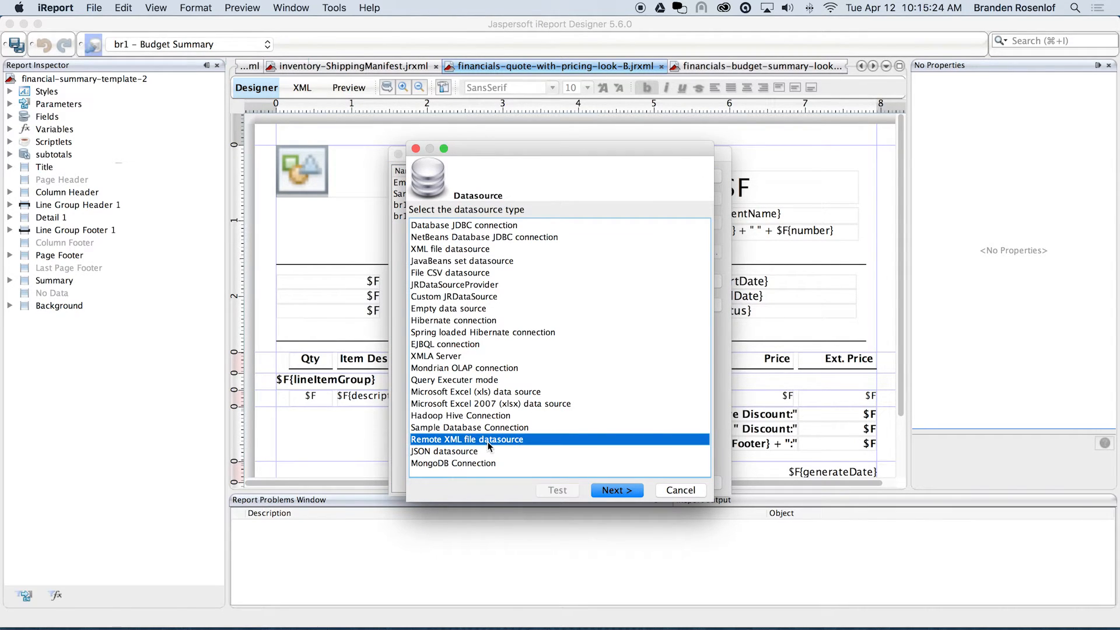
{"action": "left_click", "coordinate": [630, 492]}
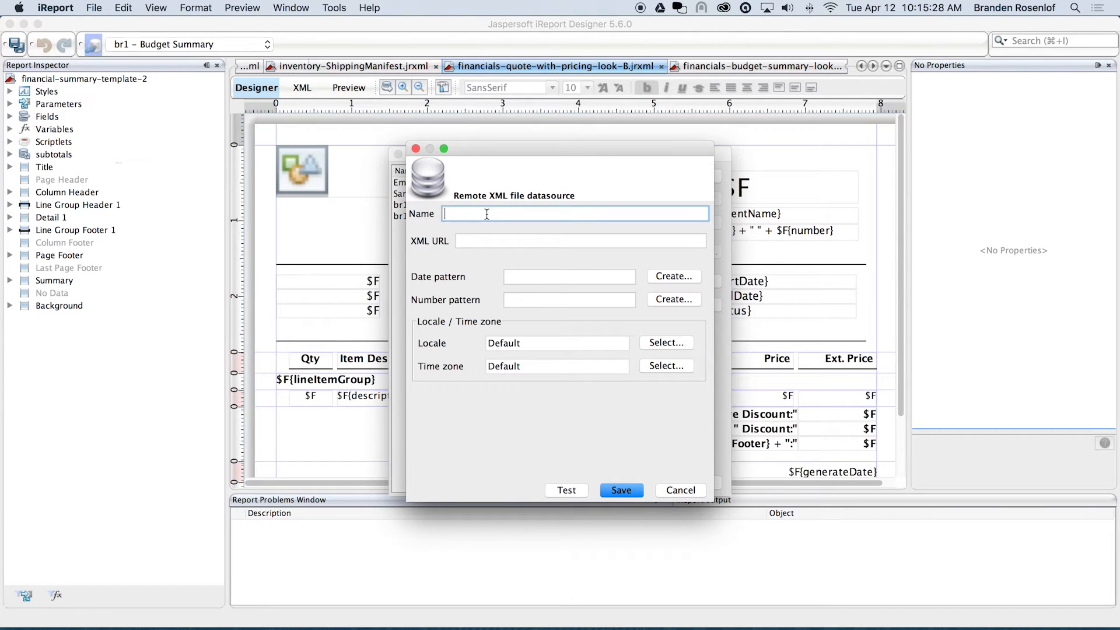
{"action": "type", "text": "br1 -"}
{"action": "left_click", "coordinate": [492, 213]}
{"action": "type", "text": "Equipment List"}
{"action": "left_click", "coordinate": [518, 240]}
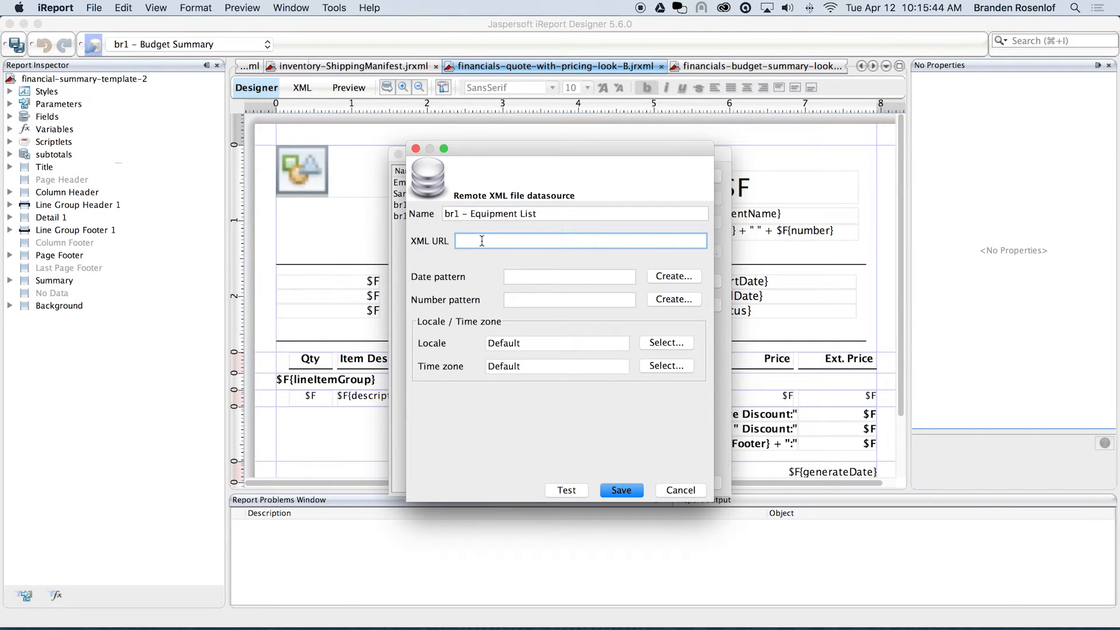
{"action": "key", "text": "ctrl+Left"}
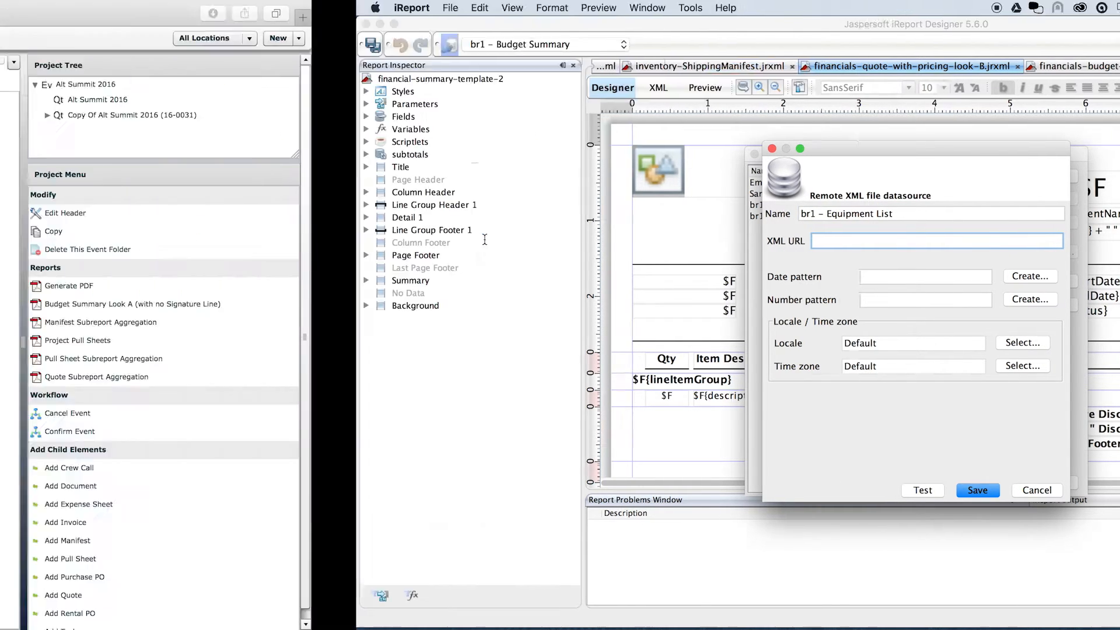
{"action": "left_click", "coordinate": [534, 15]}
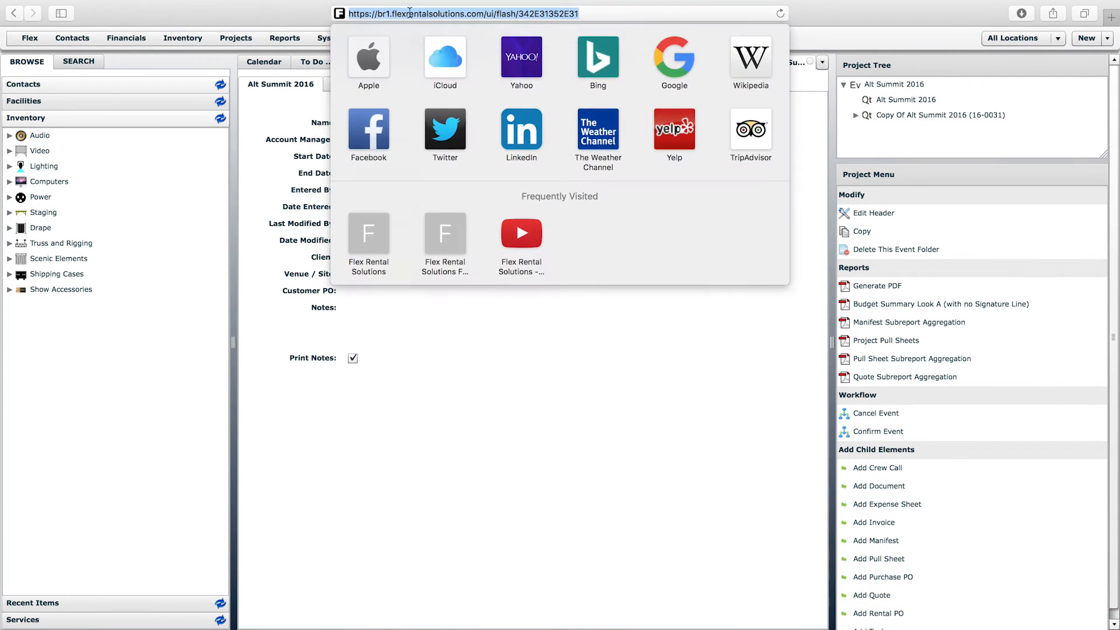
{"action": "left_click_drag", "start_coordinate": [349, 14], "coordinate": [486, 13]}
{"action": "mouse_move", "coordinate": [496, 1]}
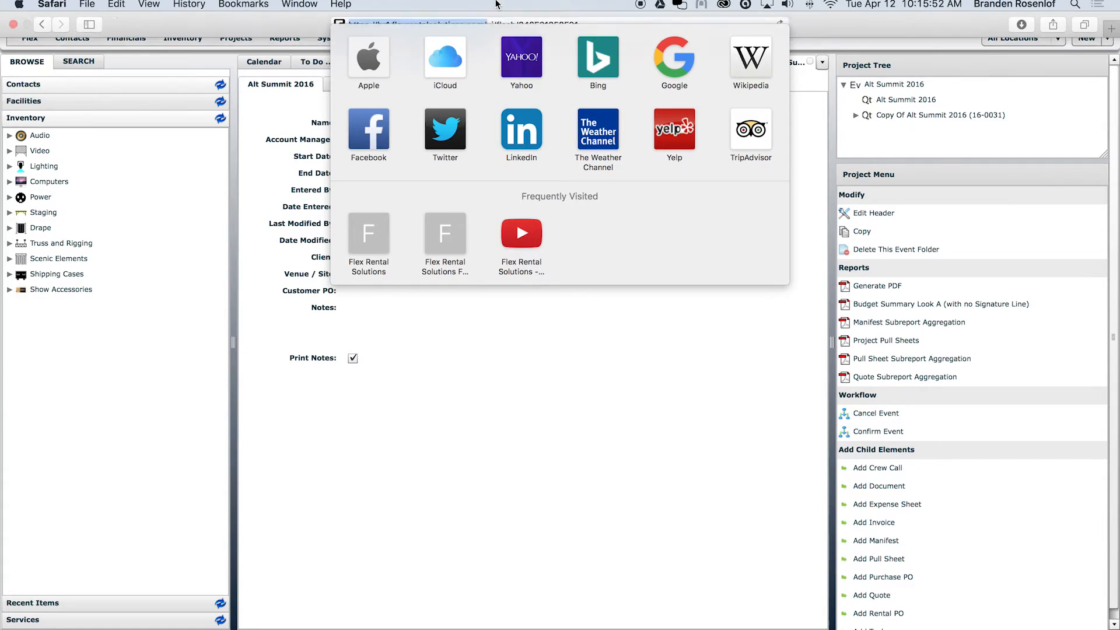
{"action": "left_click", "coordinate": [274, 28]}
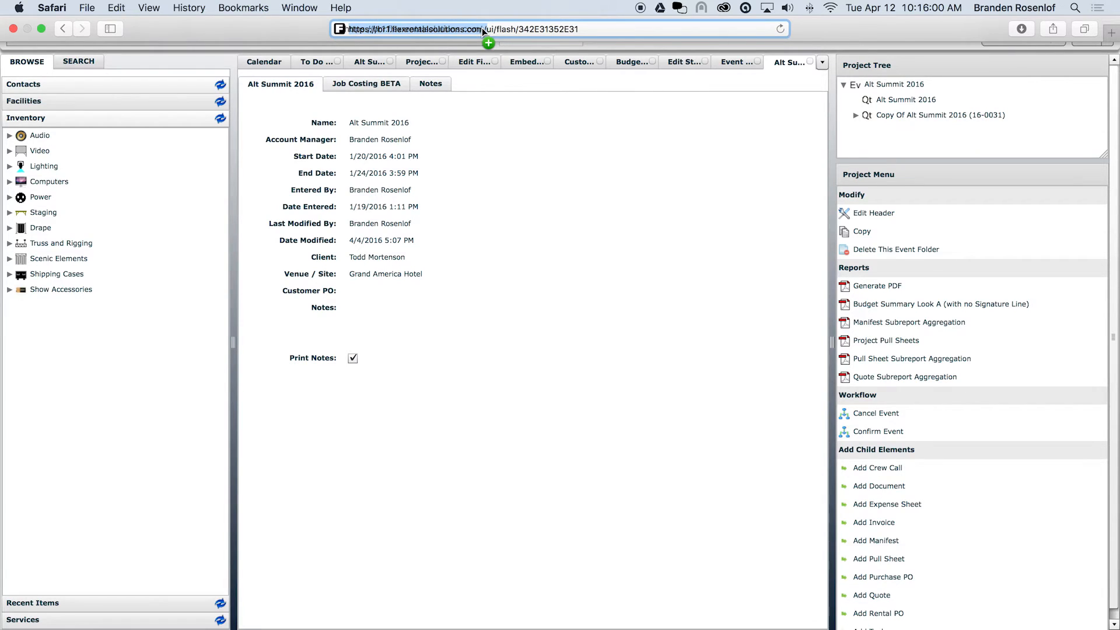
{"action": "key", "text": "Return"}
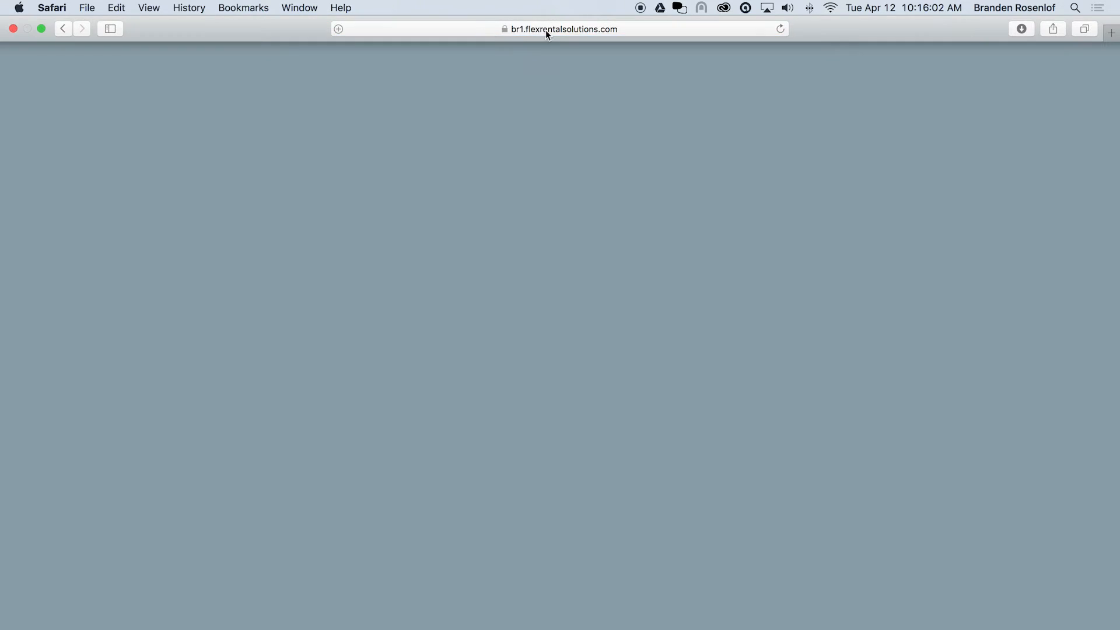
{"action": "left_click", "coordinate": [538, 30]}
{"action": "left_click_drag", "start_coordinate": [487, 30], "coordinate": [323, 24]}
{"action": "key", "text": "super+c"}
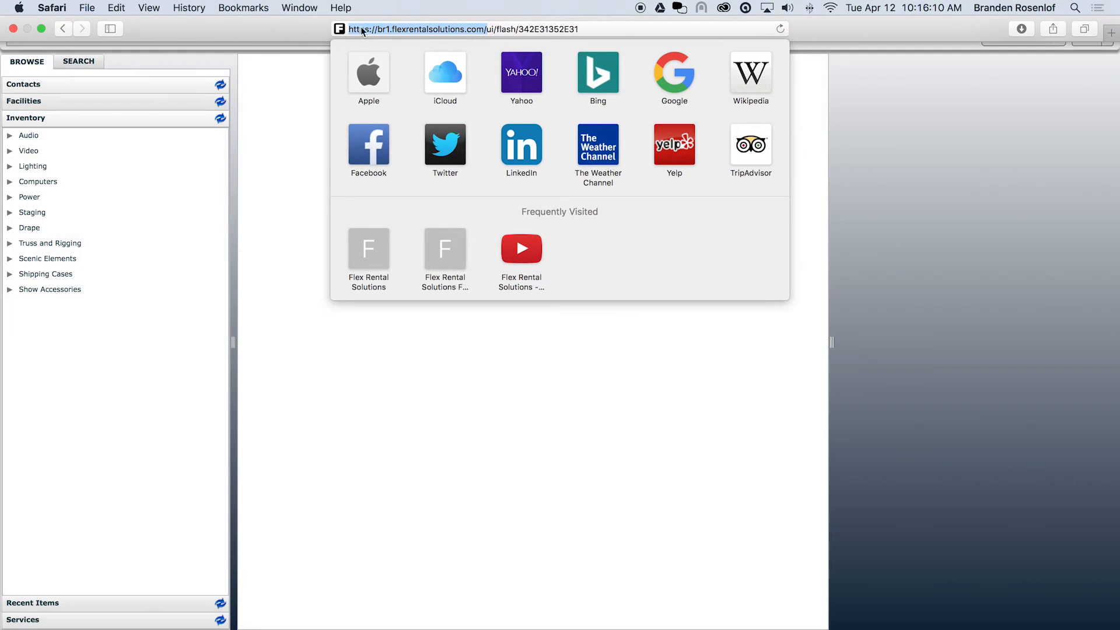
{"action": "left_click", "coordinate": [312, 24]}
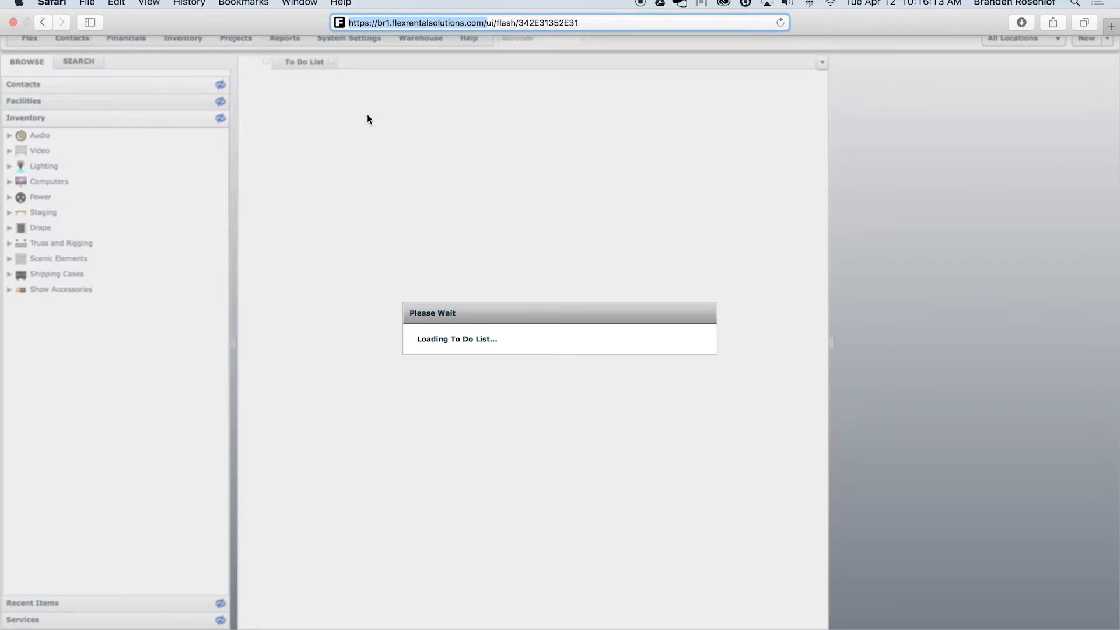
{"action": "left_click", "coordinate": [367, 114]}
{"action": "key", "text": "ctrl+Right"}
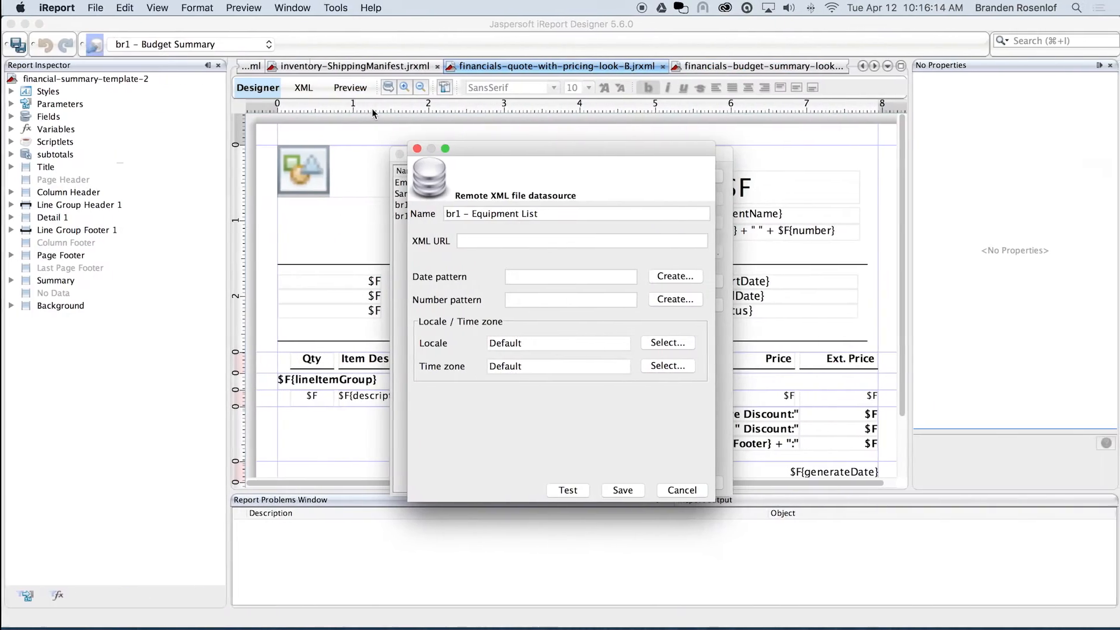
{"action": "left_click", "coordinate": [486, 241]}
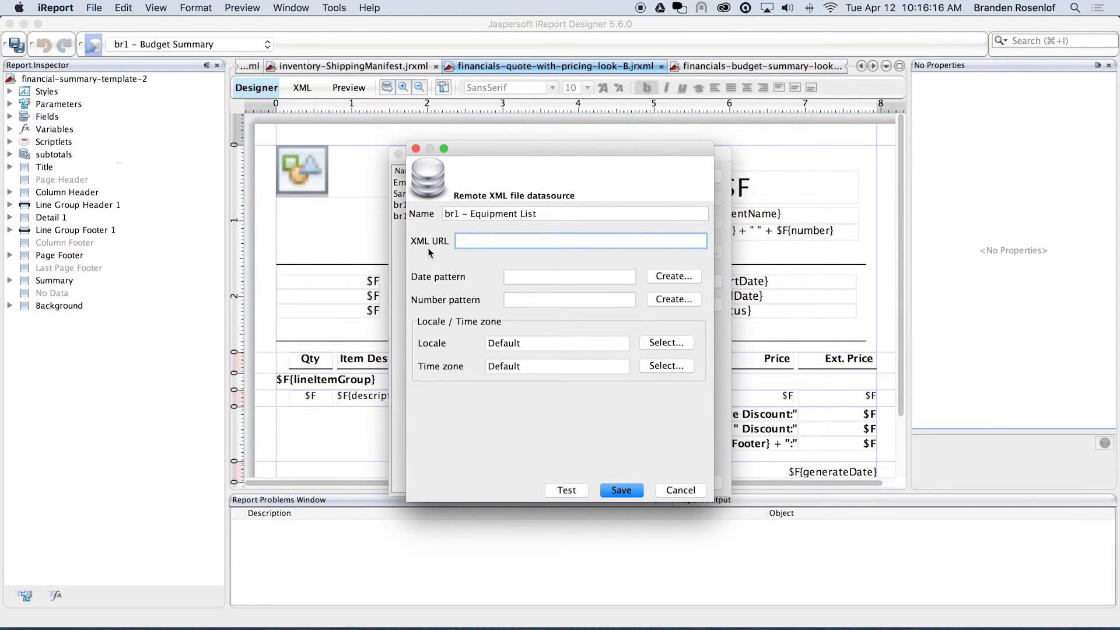
{"action": "key", "text": "super+v"}
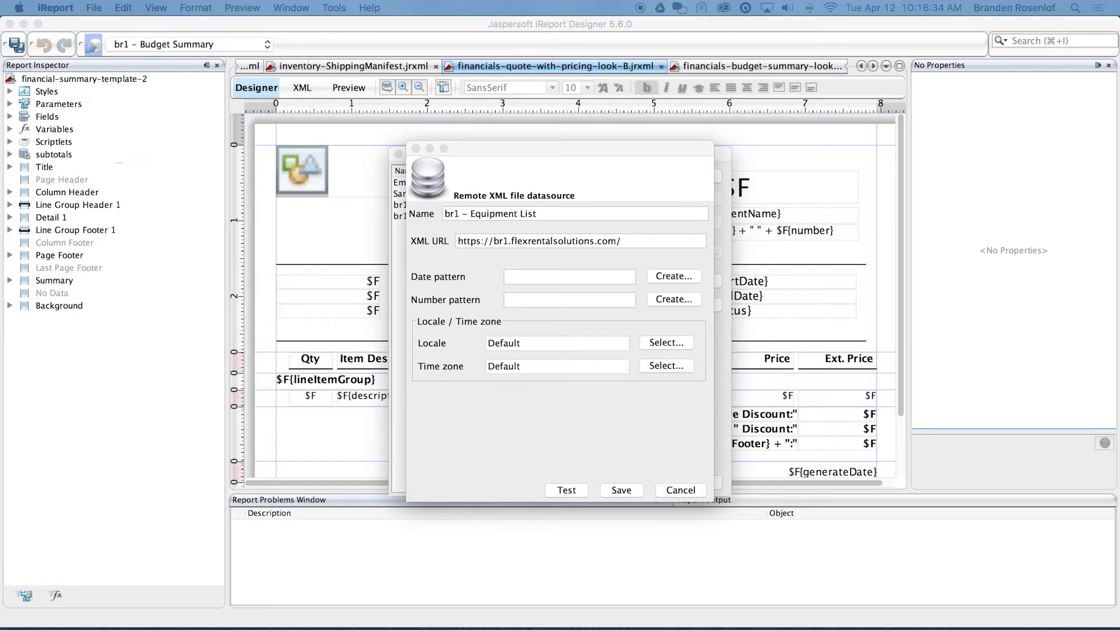
Step: Append xml-data/data-producer-equipment-list?PROJECT_ELEMENT_ID= to the XML URL and review the address through to its end
{"action": "left_click", "coordinate": [651, 243]}
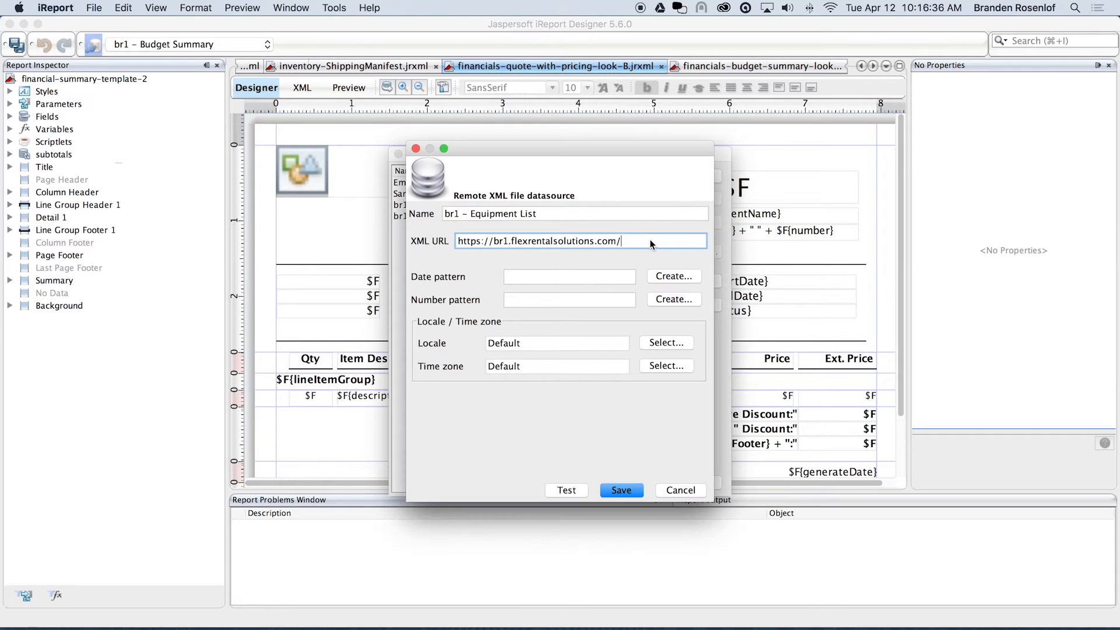
{"action": "key", "text": "super+v"}
{"action": "left_click_drag", "start_coordinate": [522, 241], "coordinate": [454, 240]}
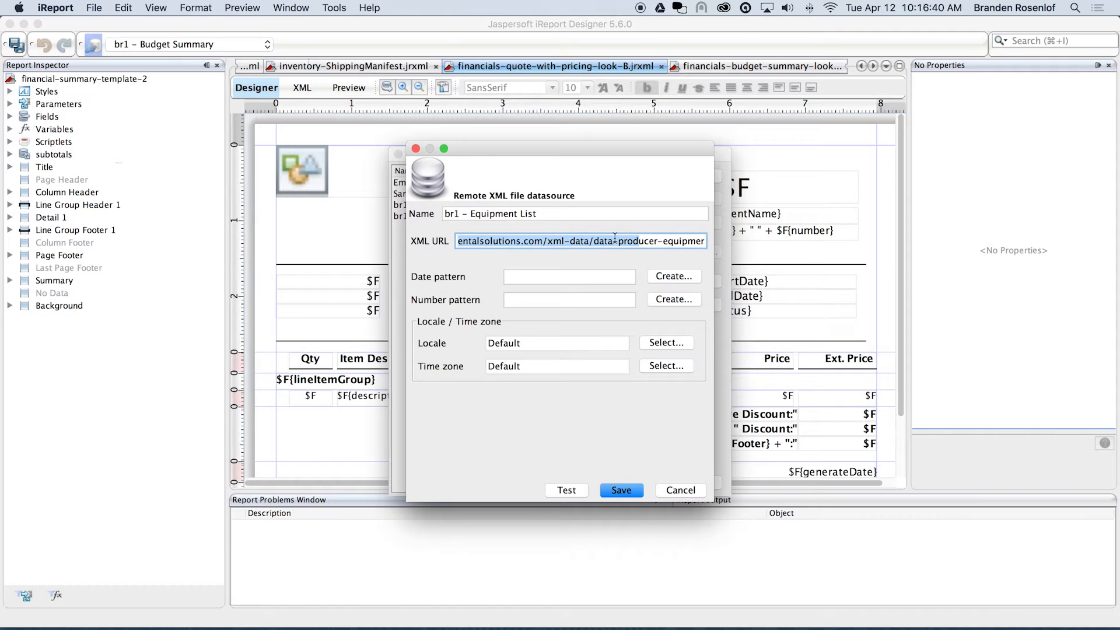
{"action": "left_click", "coordinate": [578, 241]}
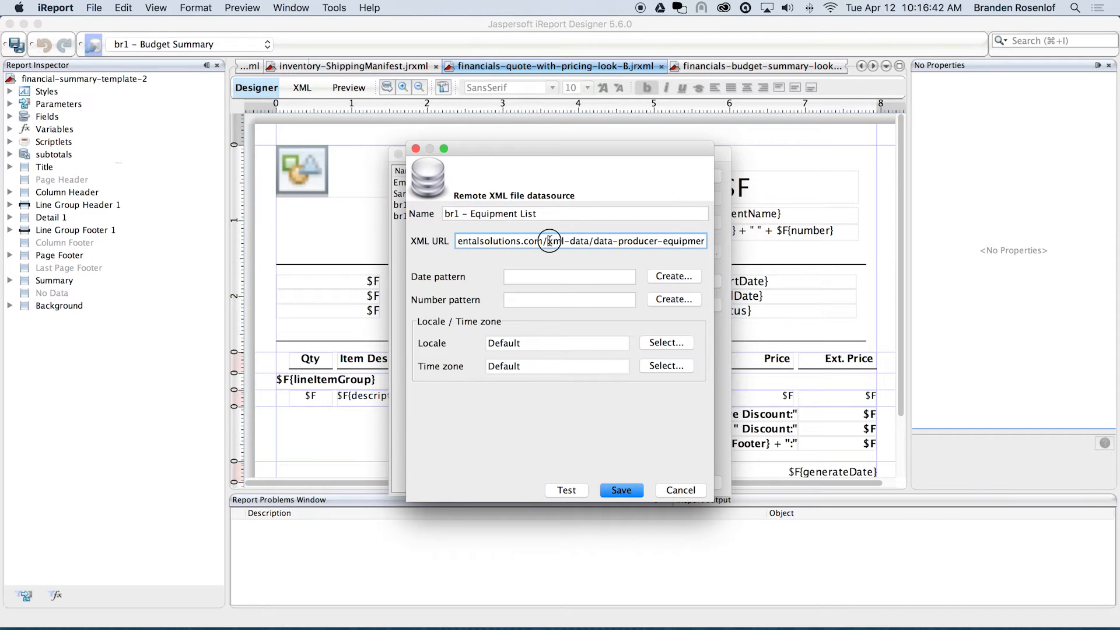
{"action": "left_click_drag", "start_coordinate": [609, 241], "coordinate": [712, 242]}
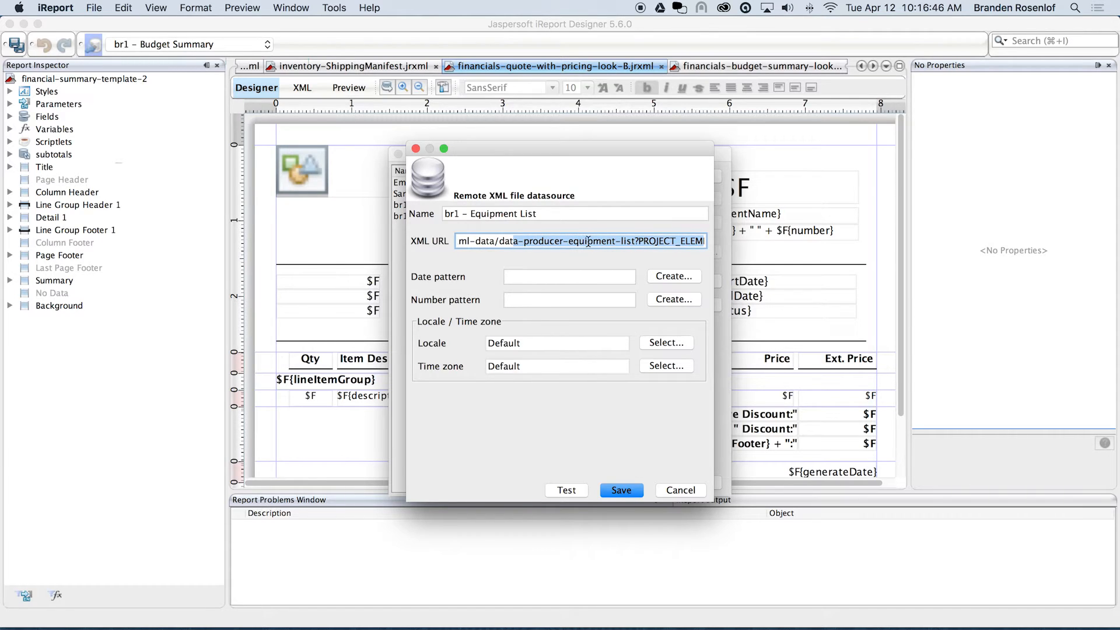
{"action": "left_click", "coordinate": [699, 242]}
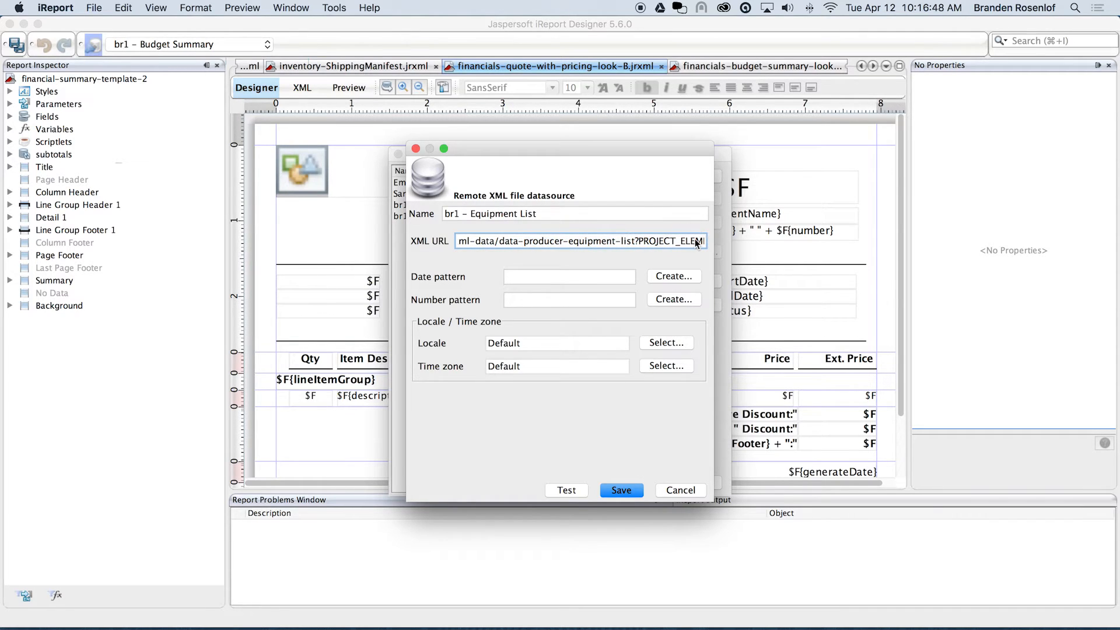
{"action": "left_click_drag", "start_coordinate": [697, 244], "coordinate": [717, 241]}
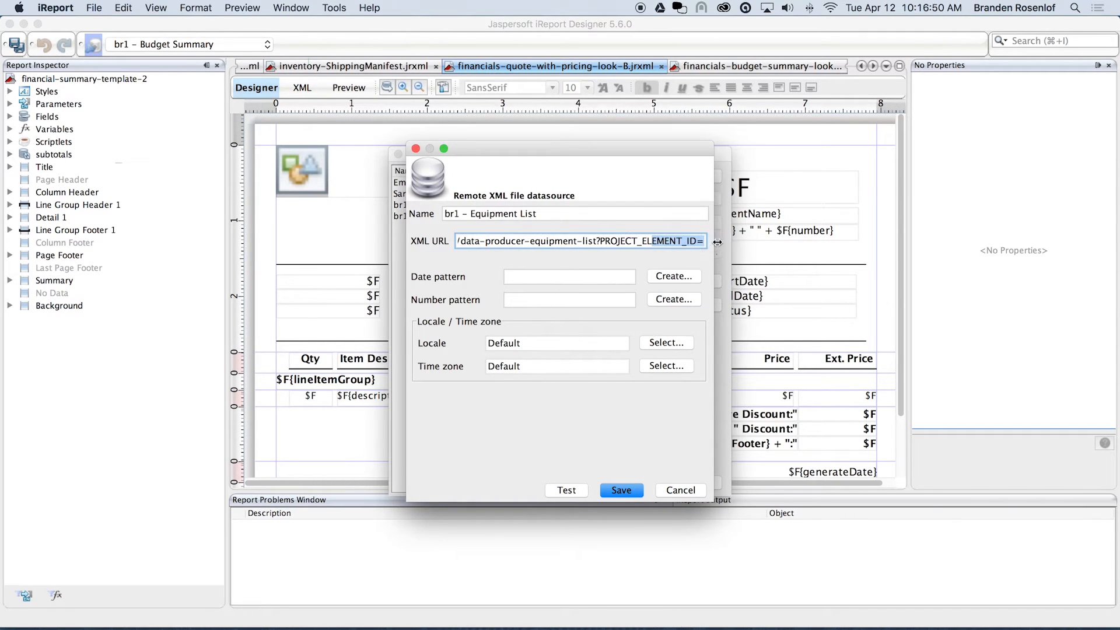
{"action": "left_click", "coordinate": [705, 242]}
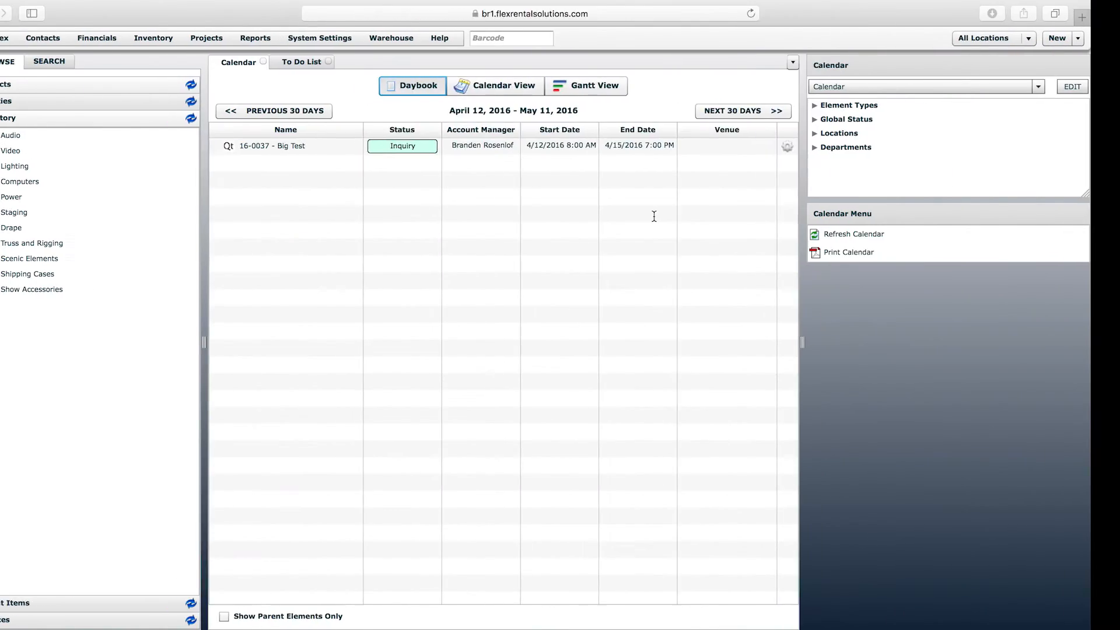
Step: Switch to Flex Rental Solutions in Safari and open the prepped SM58s borrowing manifest from the list of manifests
{"action": "left_click", "coordinate": [398, 222]}
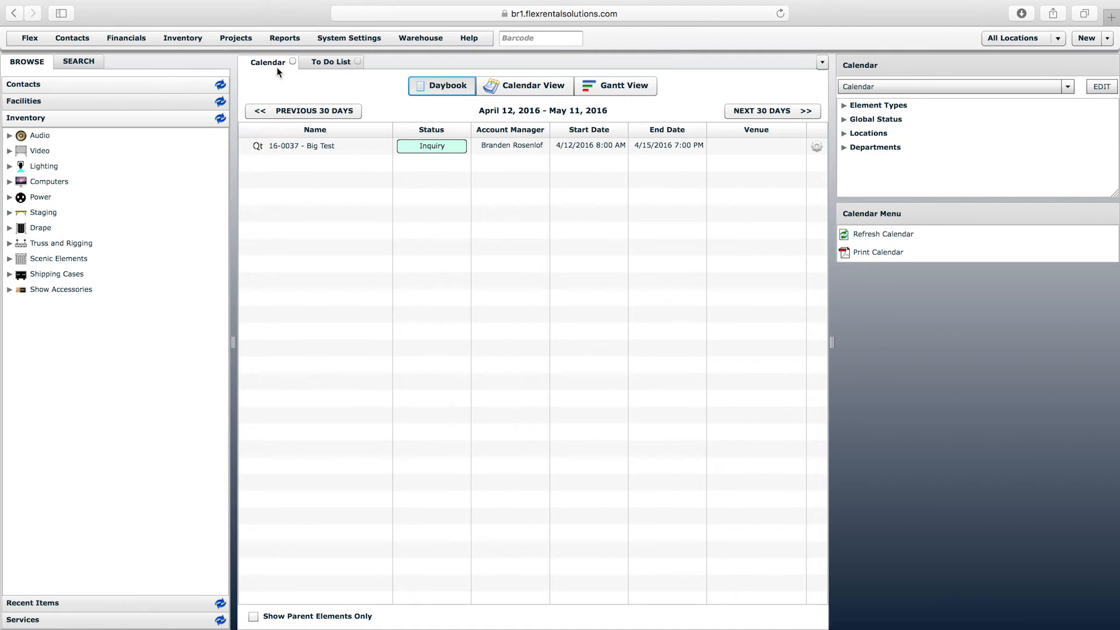
{"action": "left_click", "coordinate": [221, 38]}
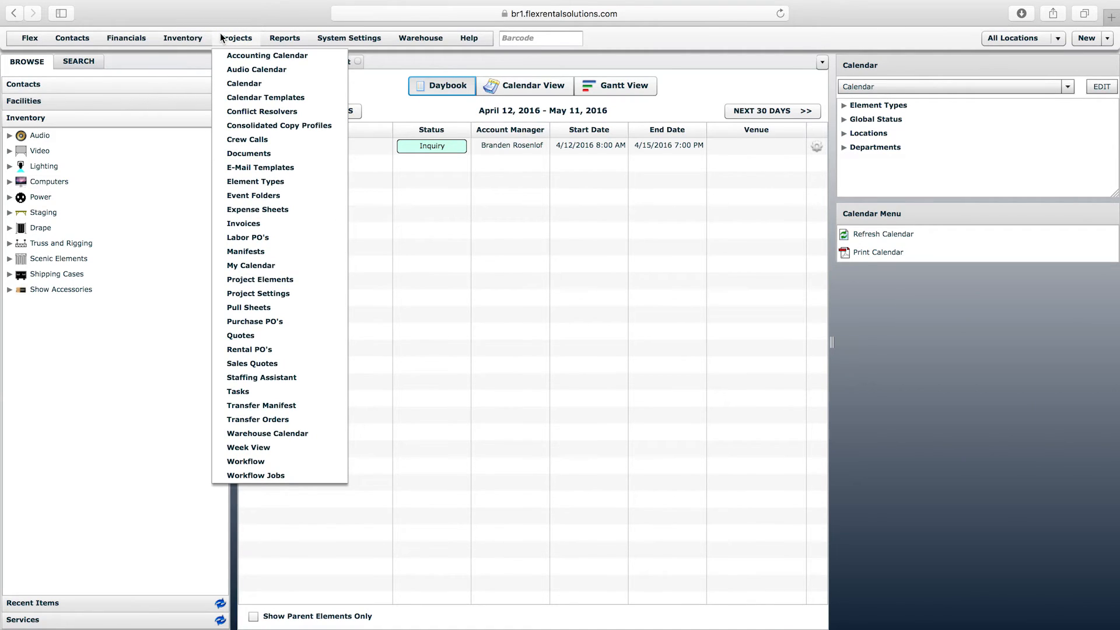
{"action": "left_click", "coordinate": [260, 309]}
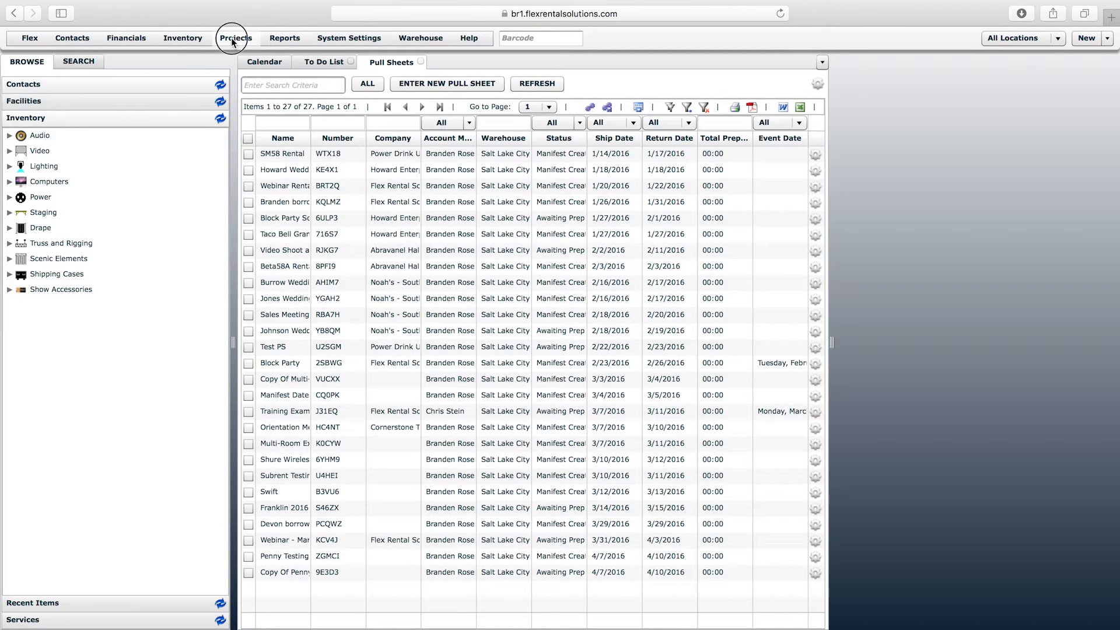
{"action": "left_click", "coordinate": [232, 40]}
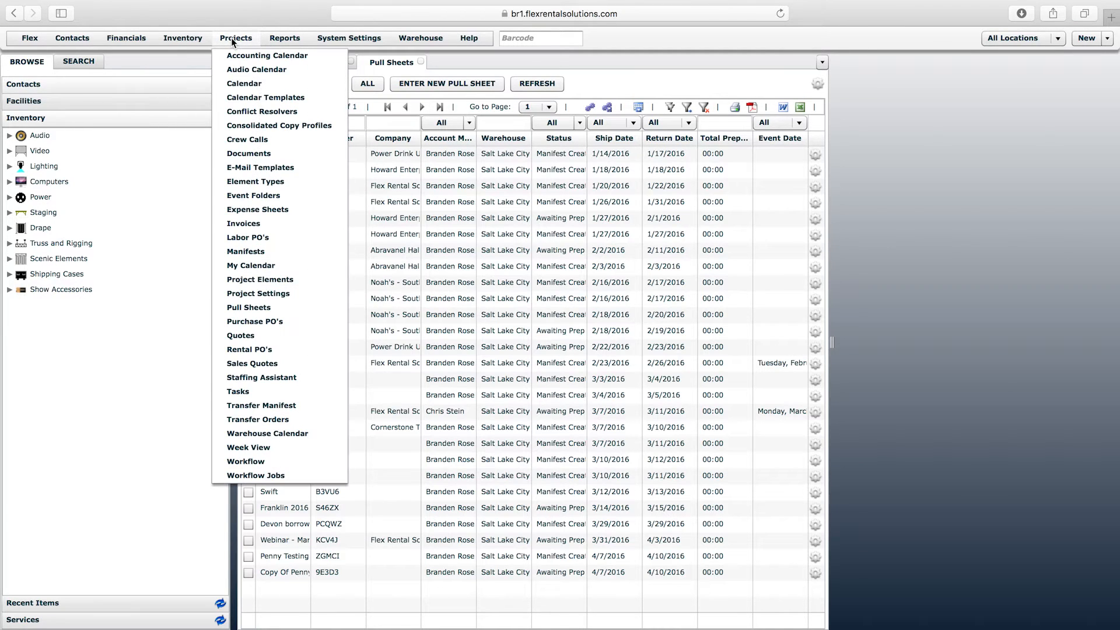
{"action": "left_click", "coordinate": [257, 251]}
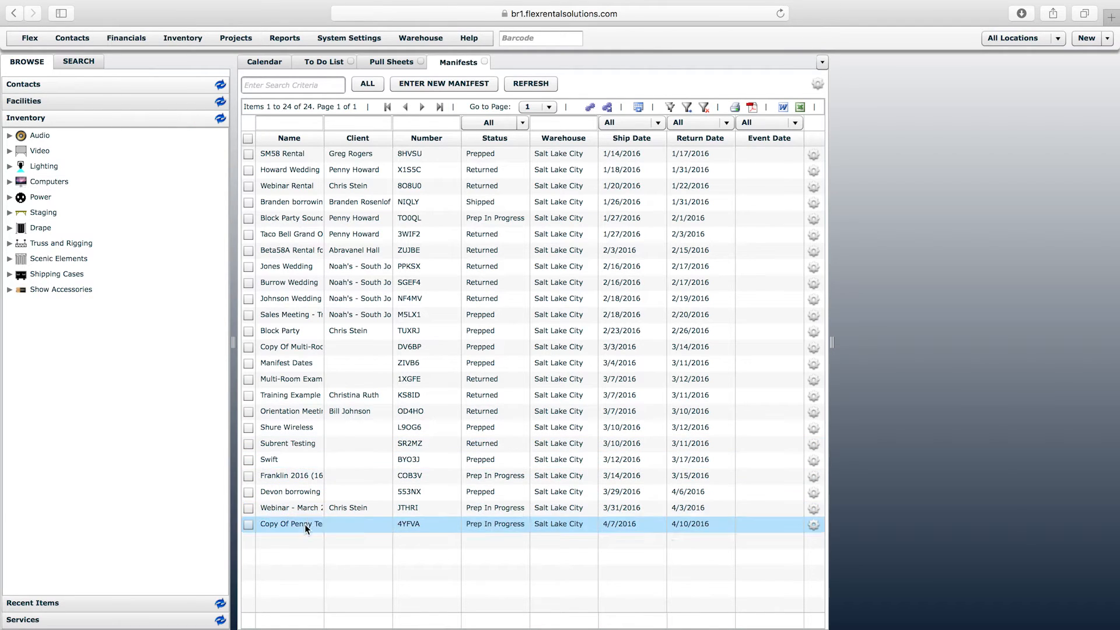
{"action": "double_click", "coordinate": [294, 492]}
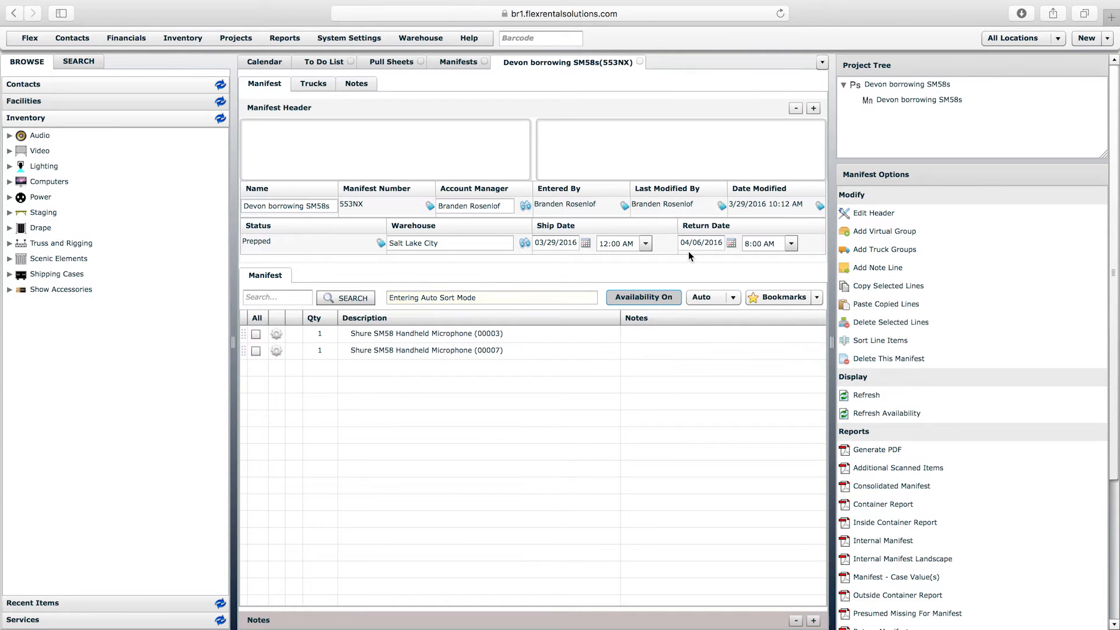
Step: Reveal the system identifiers in the manifest's header details, copy its project element ID, and leave the header without changes
{"action": "left_click", "coordinate": [870, 213]}
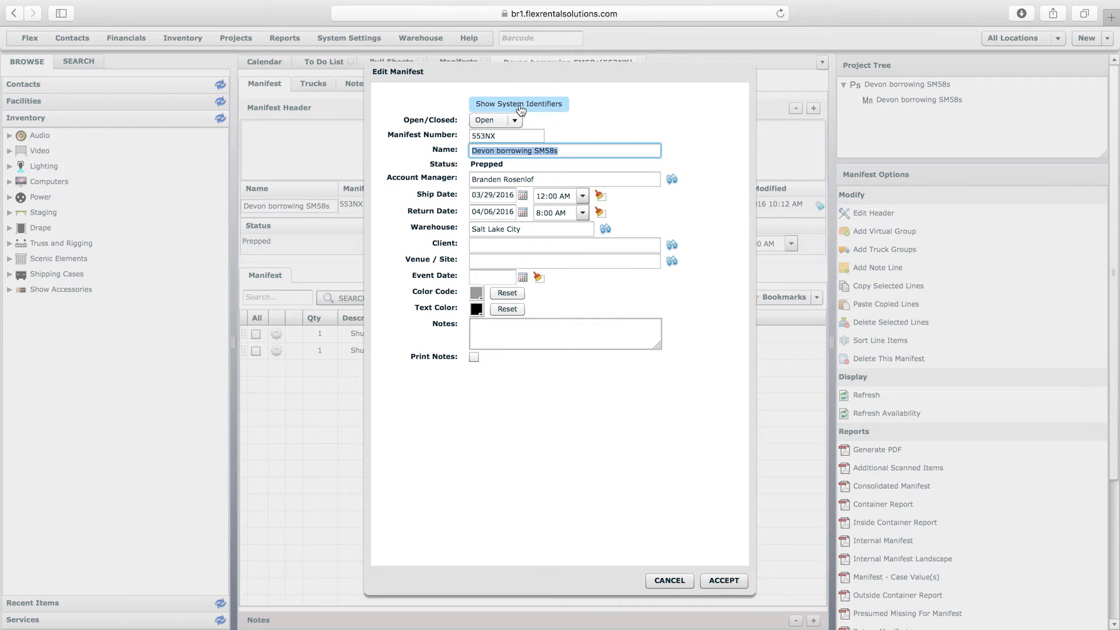
{"action": "left_click", "coordinate": [521, 106]}
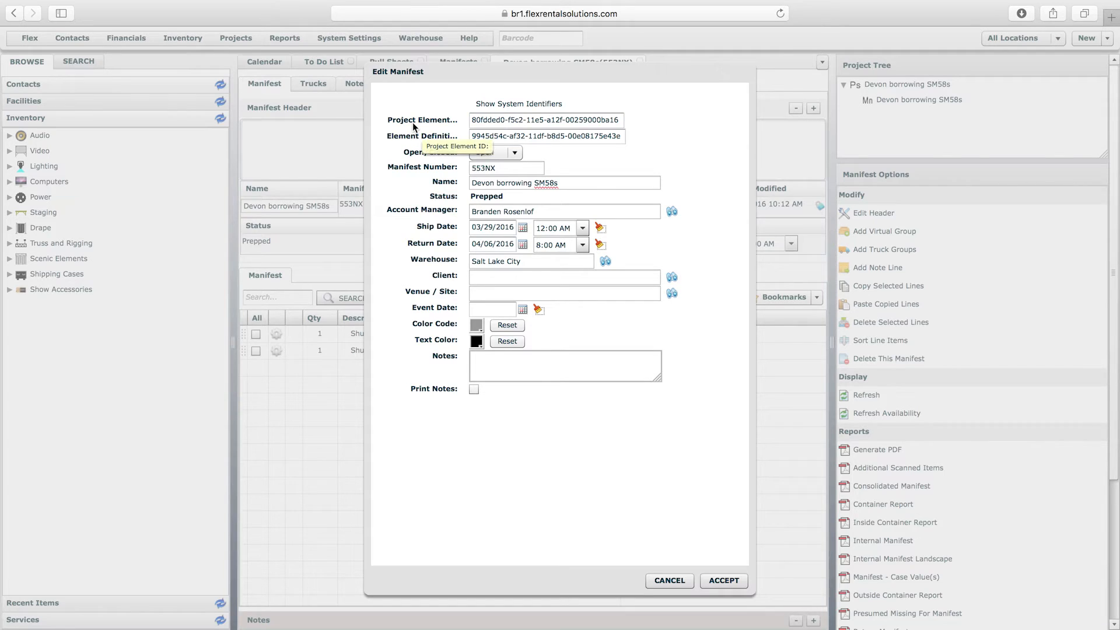
{"action": "triple_click", "coordinate": [479, 121]}
{"action": "key", "text": "super+c"}
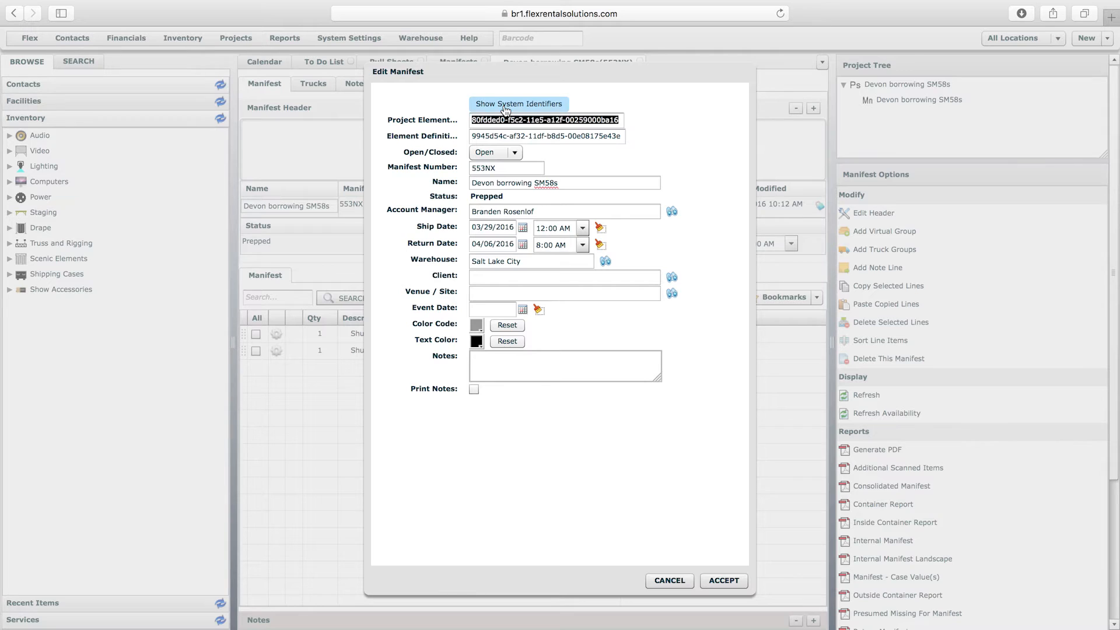
{"action": "left_click", "coordinate": [676, 579]}
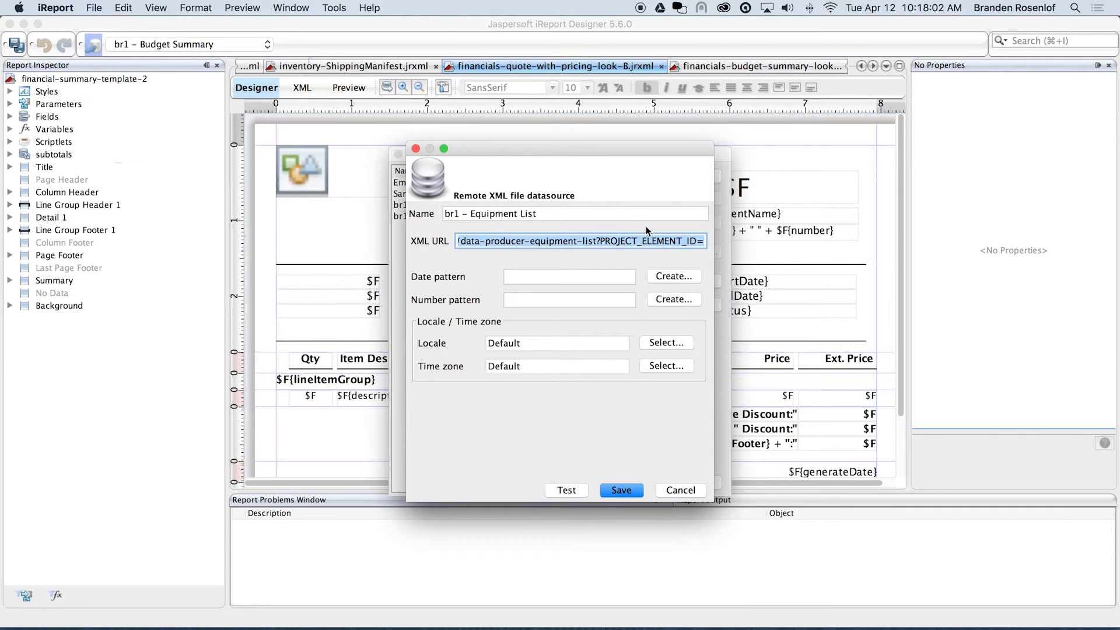
Step: Return to iReport Designer and append the copied project element ID to the end of the datasource's XML URL
{"action": "left_click", "coordinate": [703, 241]}
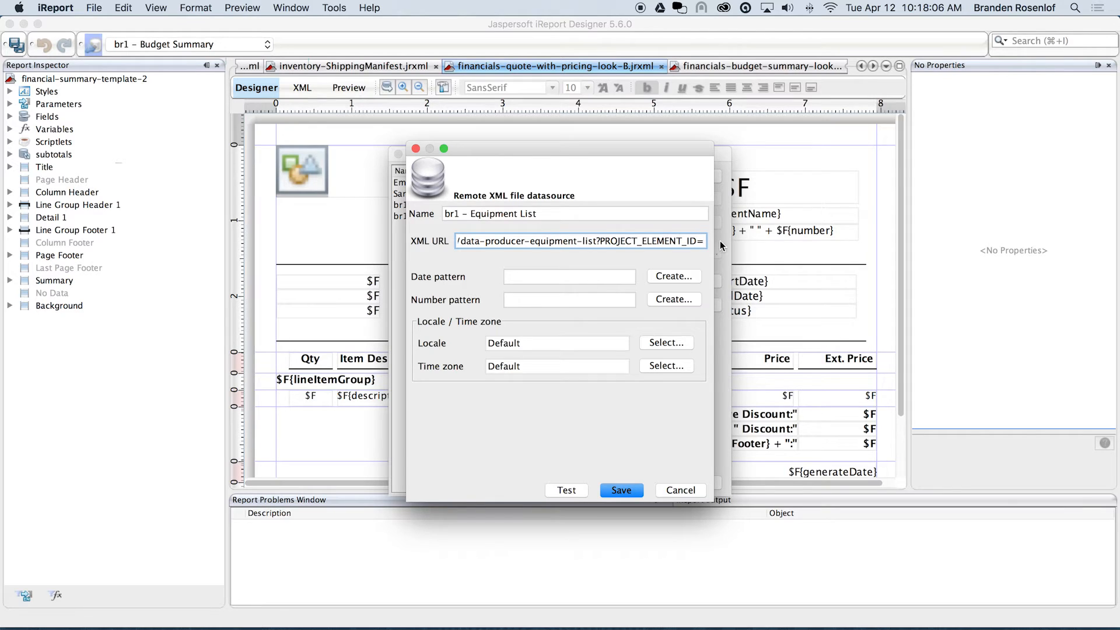
{"action": "key", "text": "super+v"}
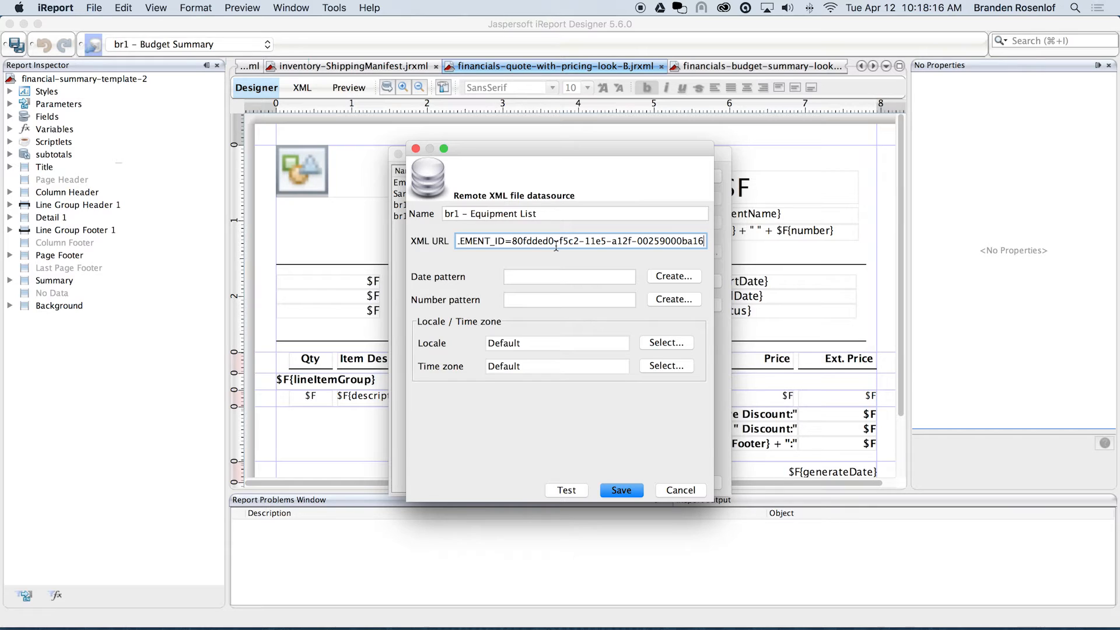
{"action": "left_click_drag", "start_coordinate": [512, 241], "coordinate": [701, 241]}
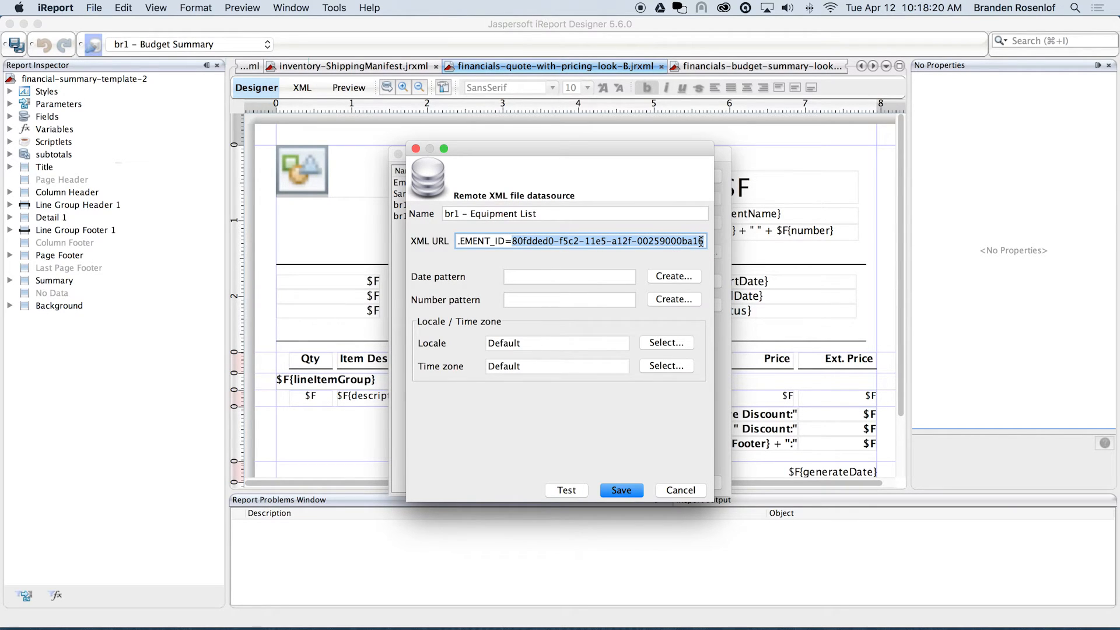
Step: Review the datasource's XML URL from its base address through to the project element ID at its end
{"action": "key", "text": "ctrl+Left"}
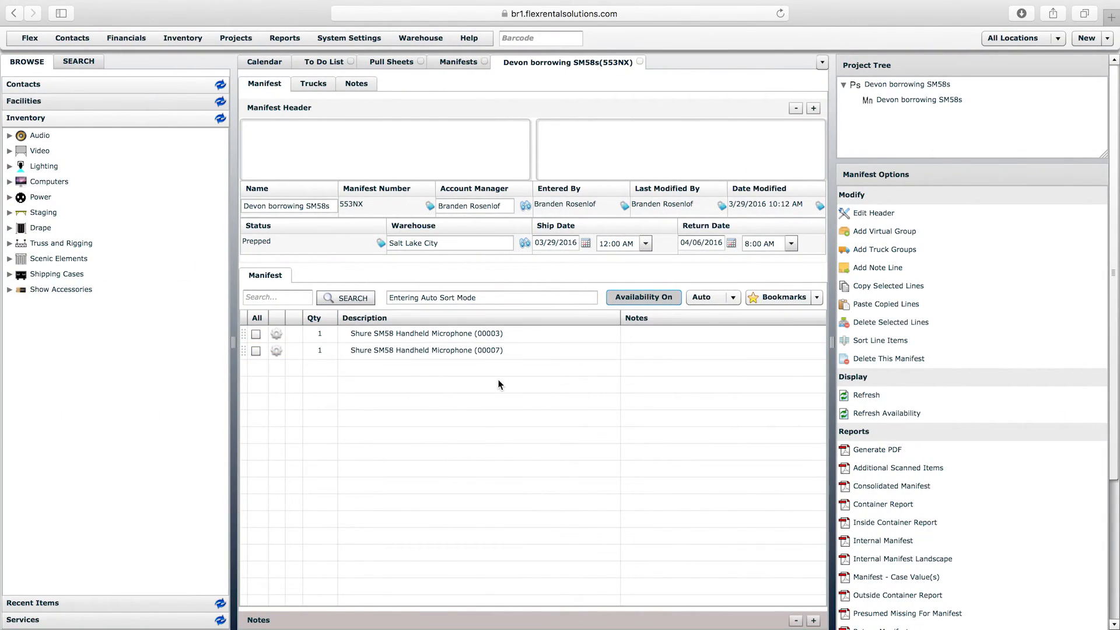
{"action": "key", "text": "ctrl+Right"}
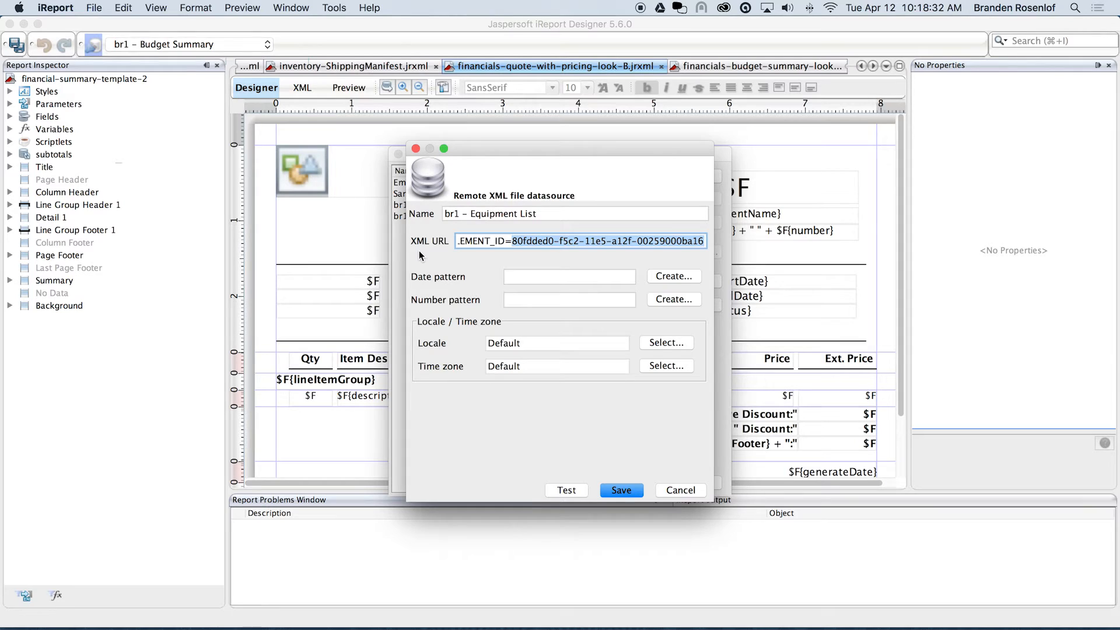
{"action": "left_click_drag", "start_coordinate": [586, 241], "coordinate": [372, 244]}
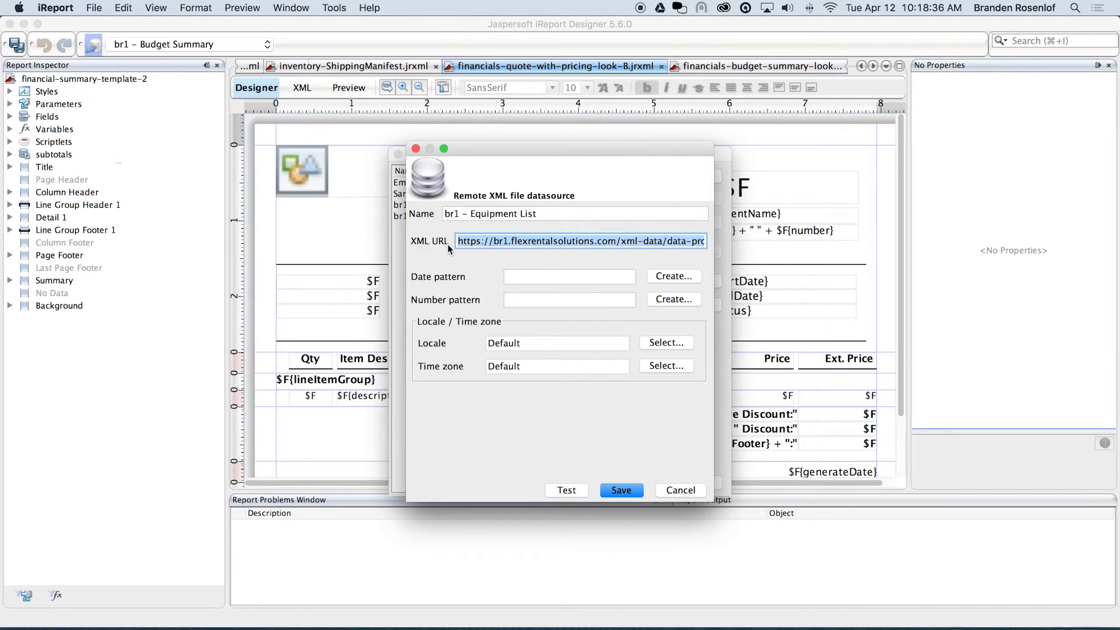
{"action": "left_click", "coordinate": [498, 242]}
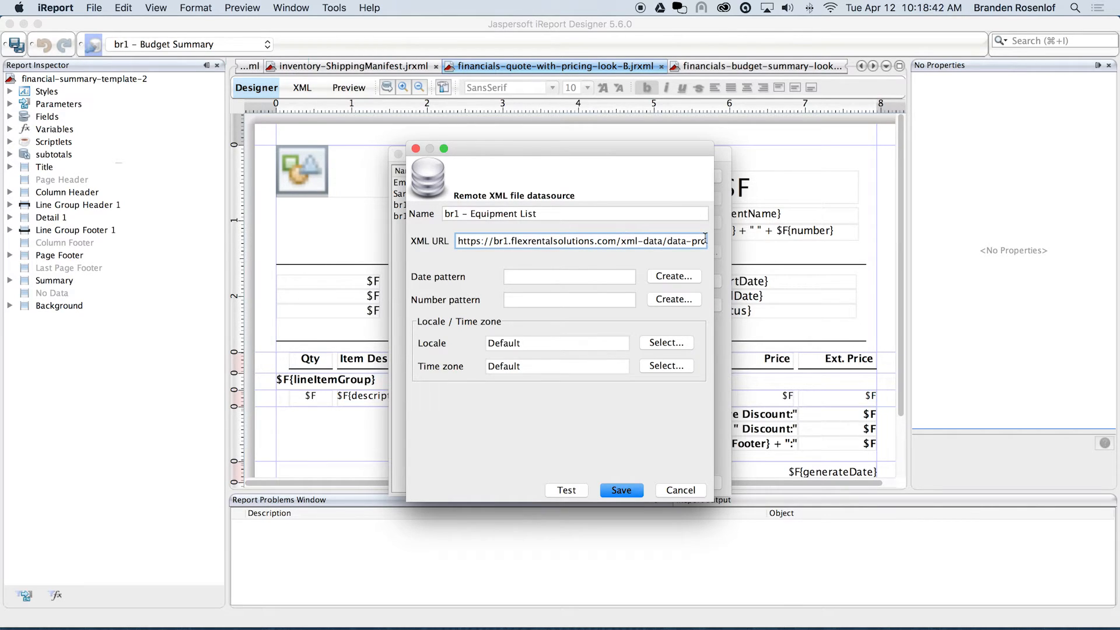
{"action": "key", "text": "Right"}
{"action": "key", "text": "Right"}
{"action": "key", "text": "Right"}
{"action": "key", "text": "Right"}
{"action": "key", "text": "Right"}
{"action": "key", "text": "Right"}
{"action": "key", "text": "Right"}
{"action": "key", "text": "Right"}
{"action": "key", "text": "Right"}
{"action": "key", "text": "Right"}
{"action": "key", "text": "Right"}
{"action": "key", "text": "Right"}
{"action": "key", "text": "Right"}
{"action": "key", "text": "Right"}
{"action": "key", "text": "Right"}
{"action": "key", "text": "Right"}
{"action": "key", "text": "Right"}
{"action": "key", "text": "Right"}
{"action": "key", "text": "Right"}
{"action": "key", "text": "Right"}
{"action": "key", "text": "Right"}
{"action": "key", "text": "Right"}
{"action": "key", "text": "Right"}
{"action": "key", "text": "Right"}
{"action": "key", "text": "Right"}
{"action": "key", "text": "Right"}
{"action": "key", "text": "Right"}
{"action": "key", "text": "Right"}
{"action": "key", "text": "Right"}
{"action": "key", "text": "Right"}
{"action": "key", "text": "Right"}
{"action": "key", "text": "Right"}
{"action": "key", "text": "Right"}
{"action": "key", "text": "Right"}
{"action": "key", "text": "Right"}
{"action": "key", "text": "Right"}
{"action": "key", "text": "Right"}
{"action": "key", "text": "Right"}
{"action": "key", "text": "Right"}
{"action": "key", "text": "Right"}
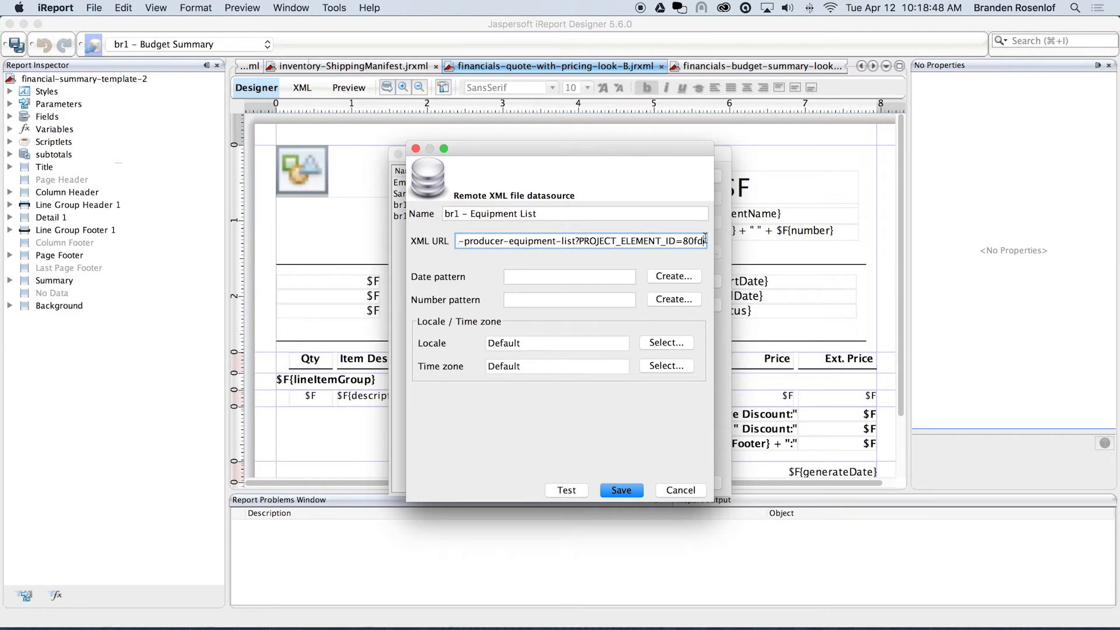
{"action": "key", "text": "Right"}
{"action": "key", "text": "Right"}
{"action": "key", "text": "Right"}
{"action": "key", "text": "Right"}
{"action": "key", "text": "Right"}
{"action": "key", "text": "Right"}
{"action": "key", "text": "Right"}
{"action": "key", "text": "Right"}
{"action": "key", "text": "Right"}
{"action": "key", "text": "Right"}
{"action": "key", "text": "Right"}
{"action": "key", "text": "Right"}
{"action": "key", "text": "Right"}
{"action": "key", "text": "Right"}
{"action": "key", "text": "Right"}
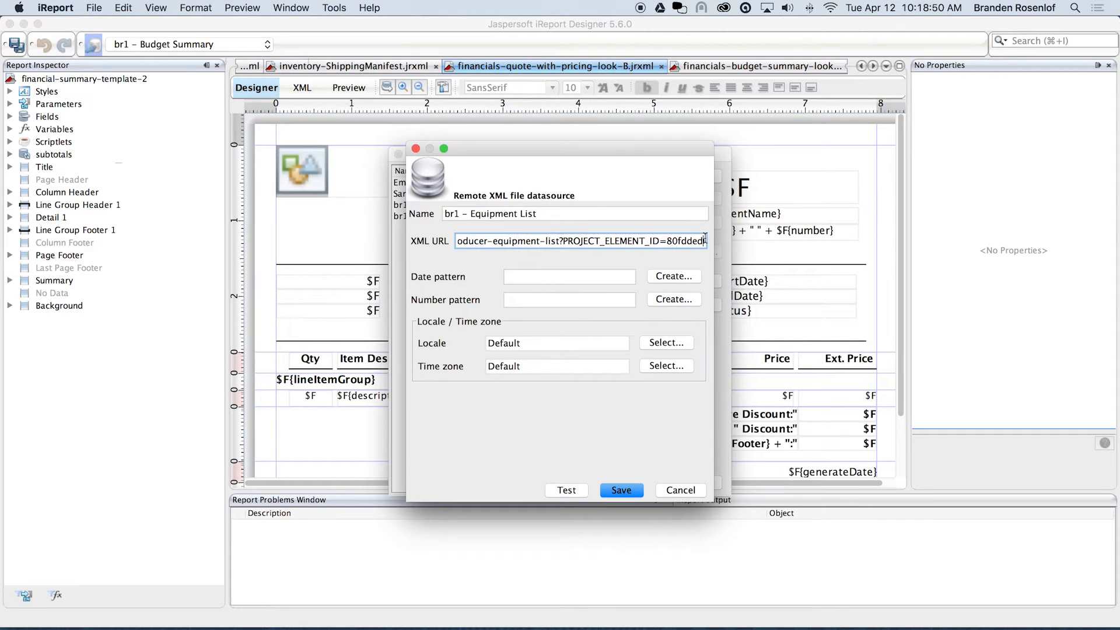
{"action": "key", "text": "Right"}
{"action": "key", "text": "Right"}
{"action": "key", "text": "Right"}
{"action": "key", "text": "Right"}
{"action": "key", "text": "Right"}
{"action": "key", "text": "Right"}
{"action": "key", "text": "Right"}
{"action": "key", "text": "Right"}
{"action": "key", "text": "Right"}
{"action": "key", "text": "Right"}
{"action": "key", "text": "Right"}
{"action": "key", "text": "Right"}
{"action": "key", "text": "Right"}
{"action": "key", "text": "Right"}
{"action": "key", "text": "Right"}
{"action": "key", "text": "Right"}
{"action": "key", "text": "Right"}
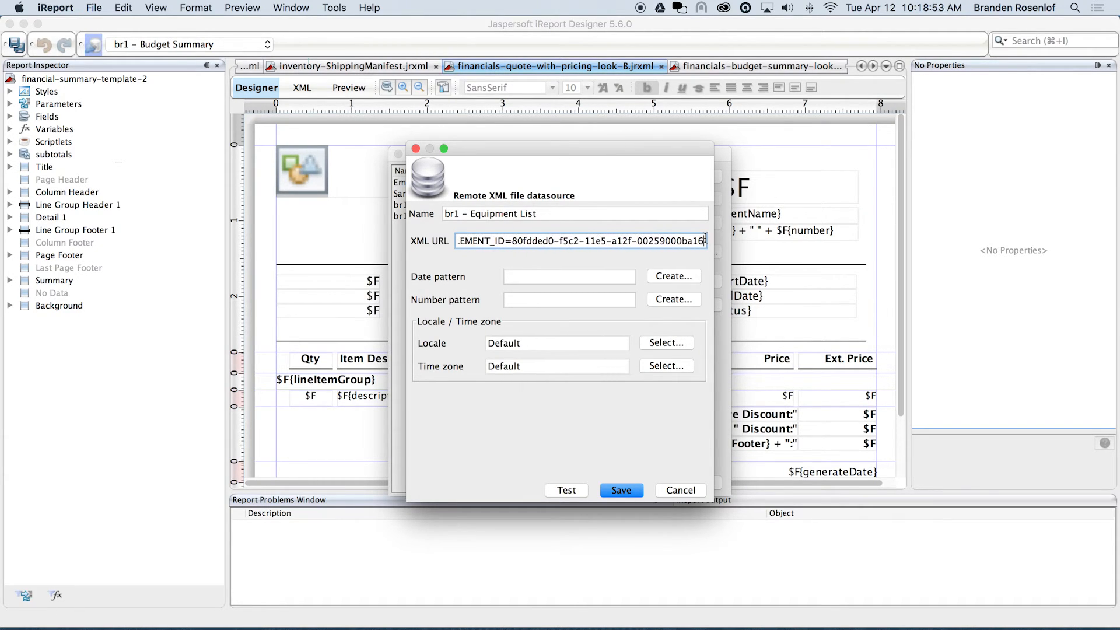
{"action": "left_click", "coordinate": [524, 240]}
{"action": "left_click_drag", "start_coordinate": [523, 241], "coordinate": [692, 242]}
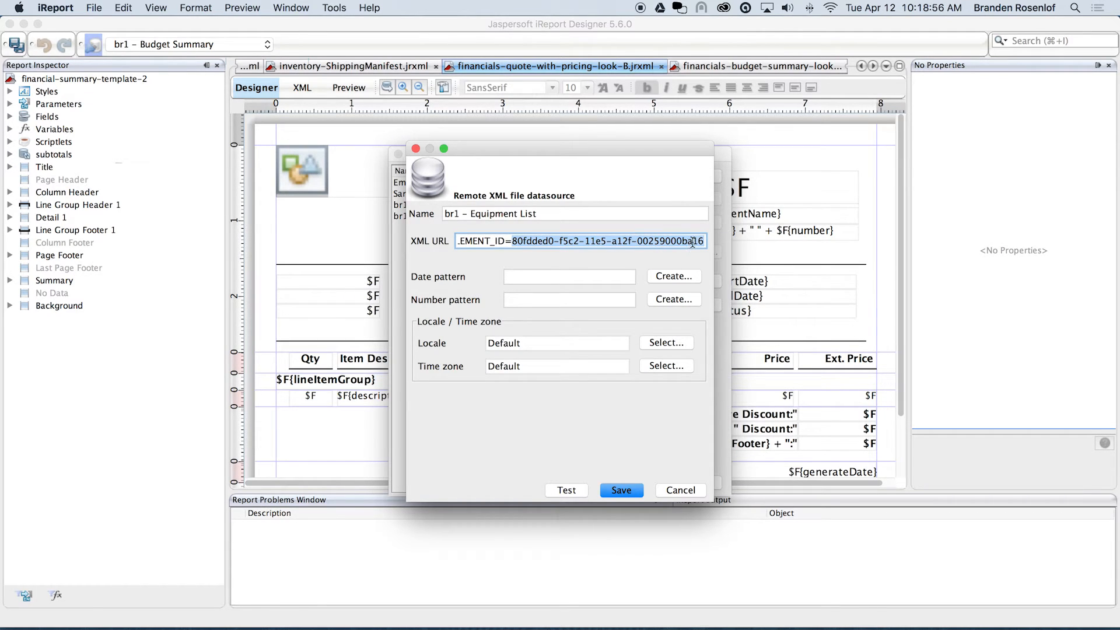
{"action": "left_click", "coordinate": [693, 242]}
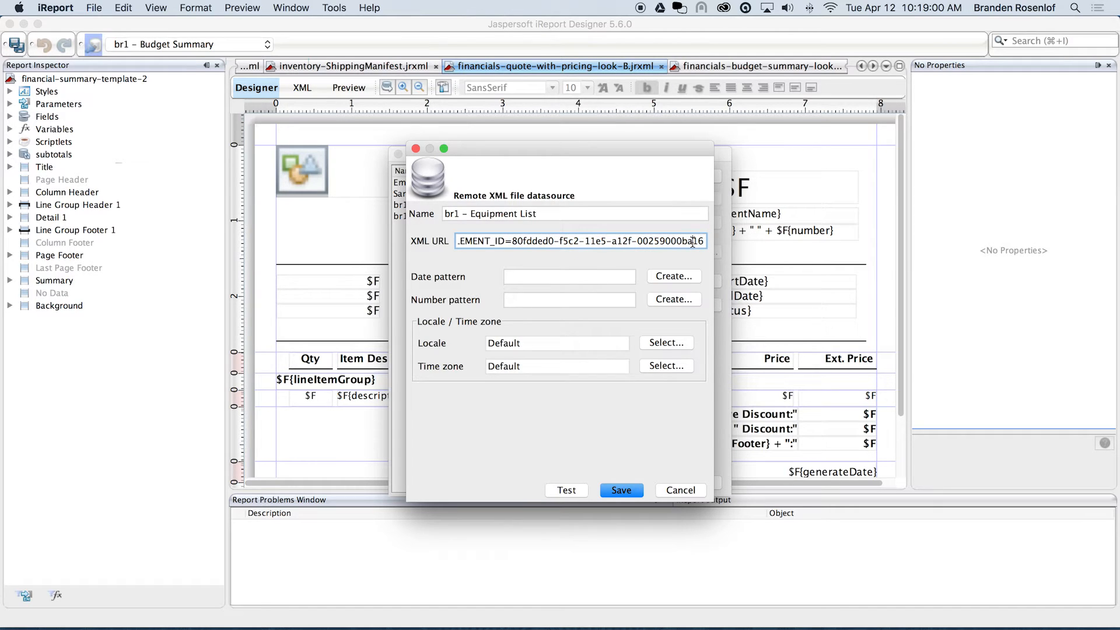
Step: Save the br1 - Equipment List datasource and reopen it to test its connection
{"action": "left_click", "coordinate": [622, 491]}
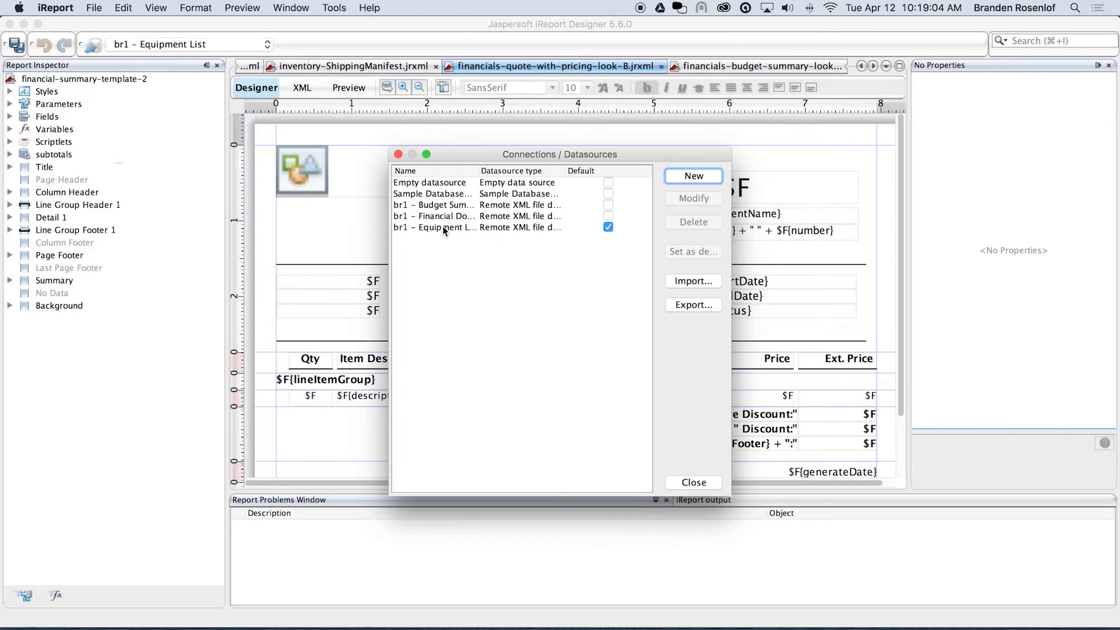
{"action": "double_click", "coordinate": [444, 229]}
{"action": "left_click", "coordinate": [571, 491]}
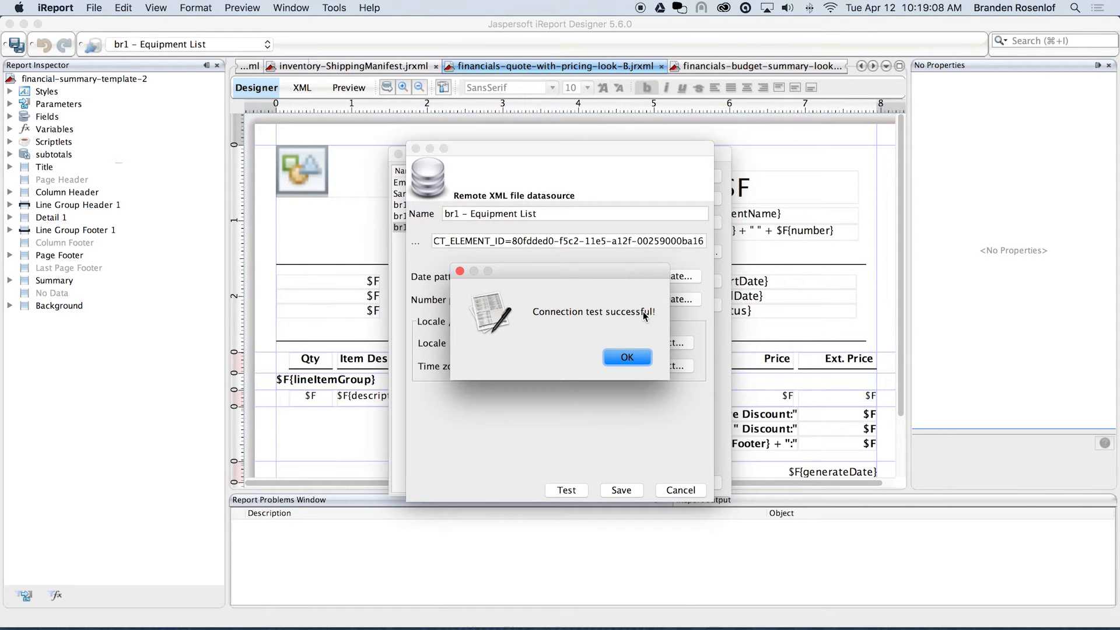
{"action": "left_click", "coordinate": [625, 362]}
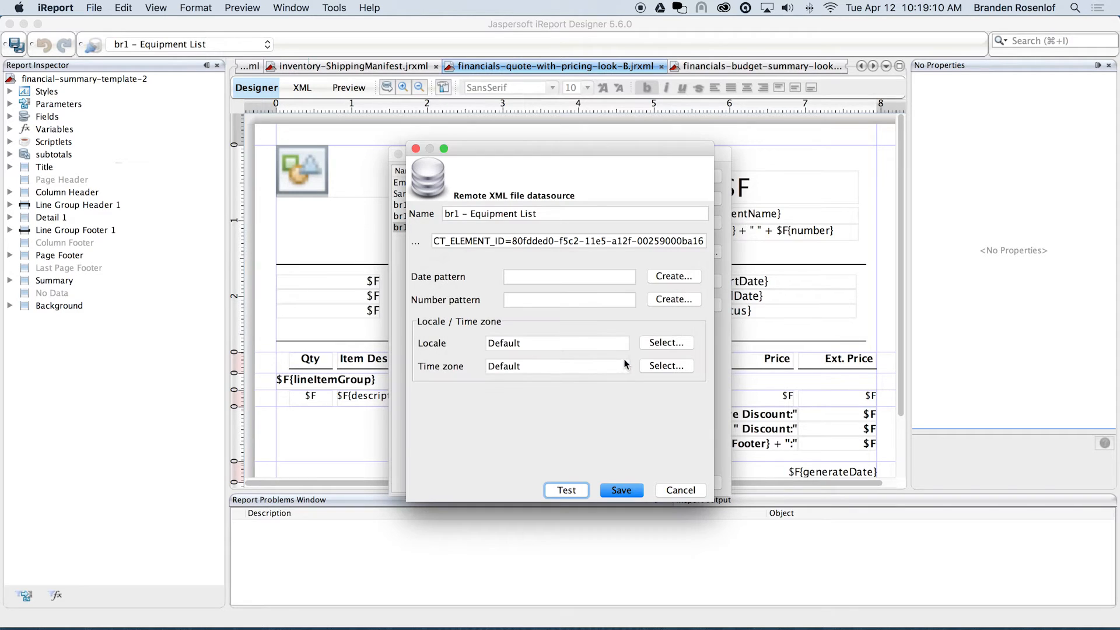
Step: Save and close the datasource settings, and check that br1 - Equipment List is the active datasource
{"action": "left_click", "coordinate": [641, 493]}
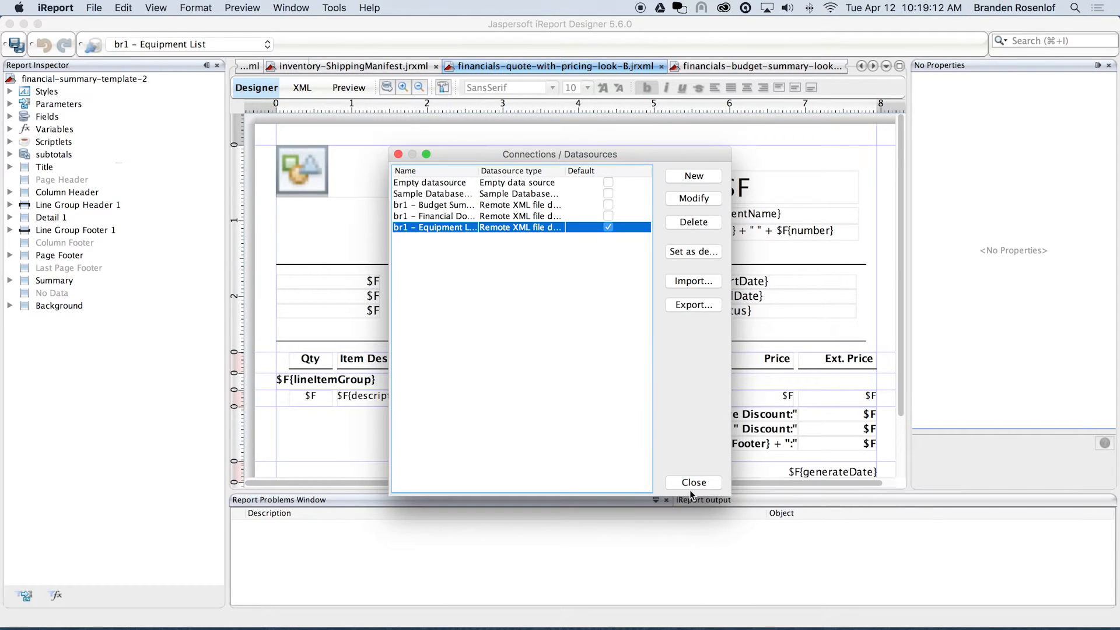
{"action": "left_click", "coordinate": [699, 481]}
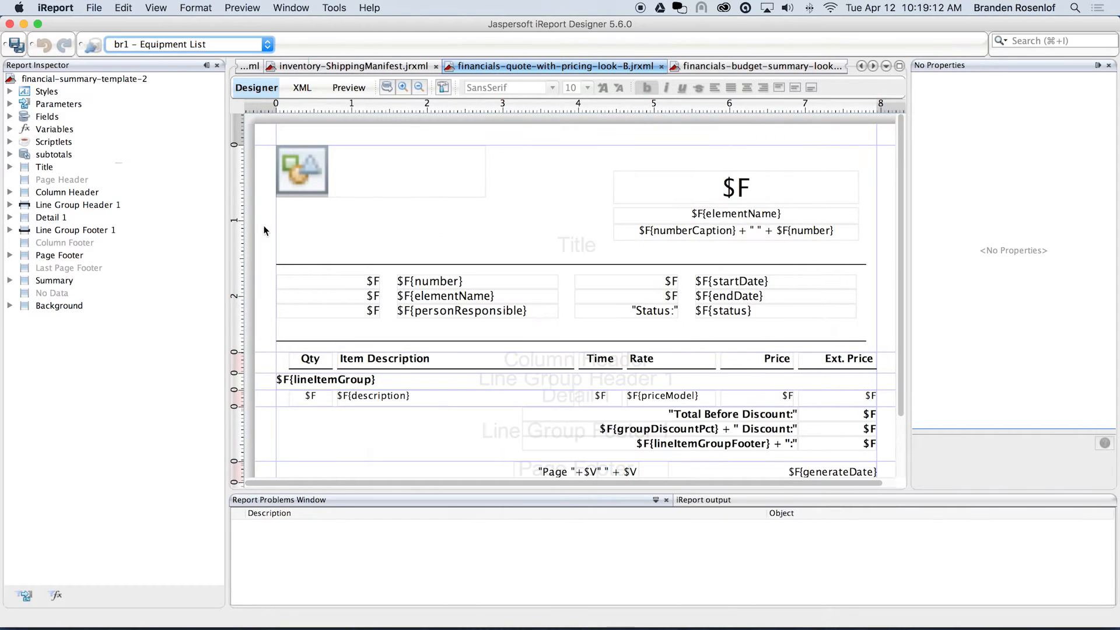
{"action": "left_click", "coordinate": [150, 45]}
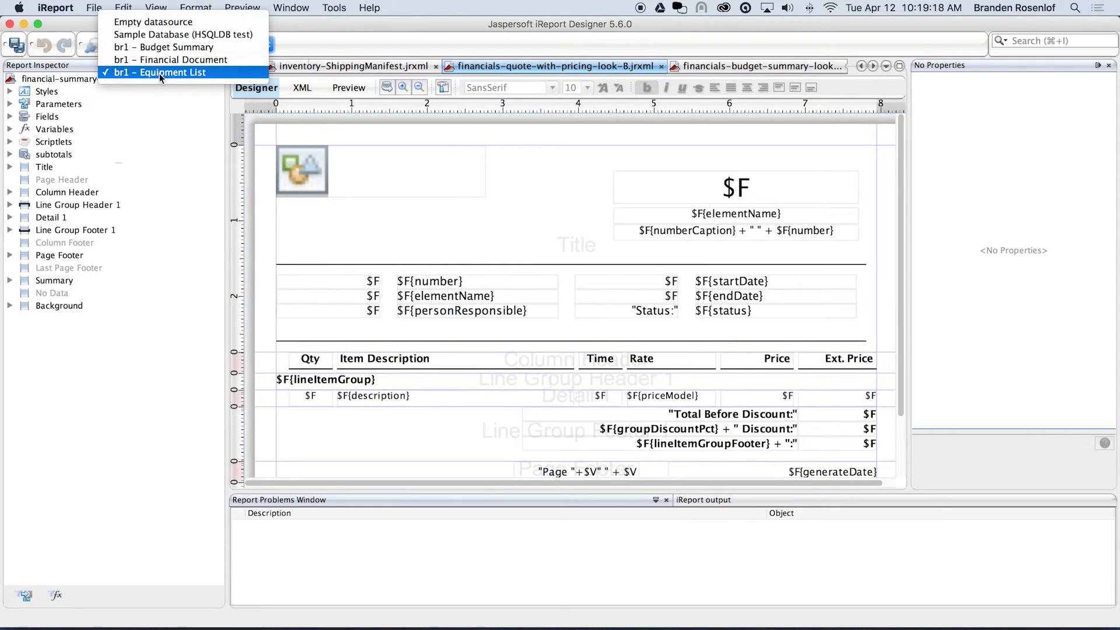
{"action": "left_click", "coordinate": [337, 44]}
Step: Look at the inventory-ShippingManifest.jrxml report and bring up inventory-ShippingManifestWithTerms.jrxml
{"action": "left_click", "coordinate": [353, 67]}
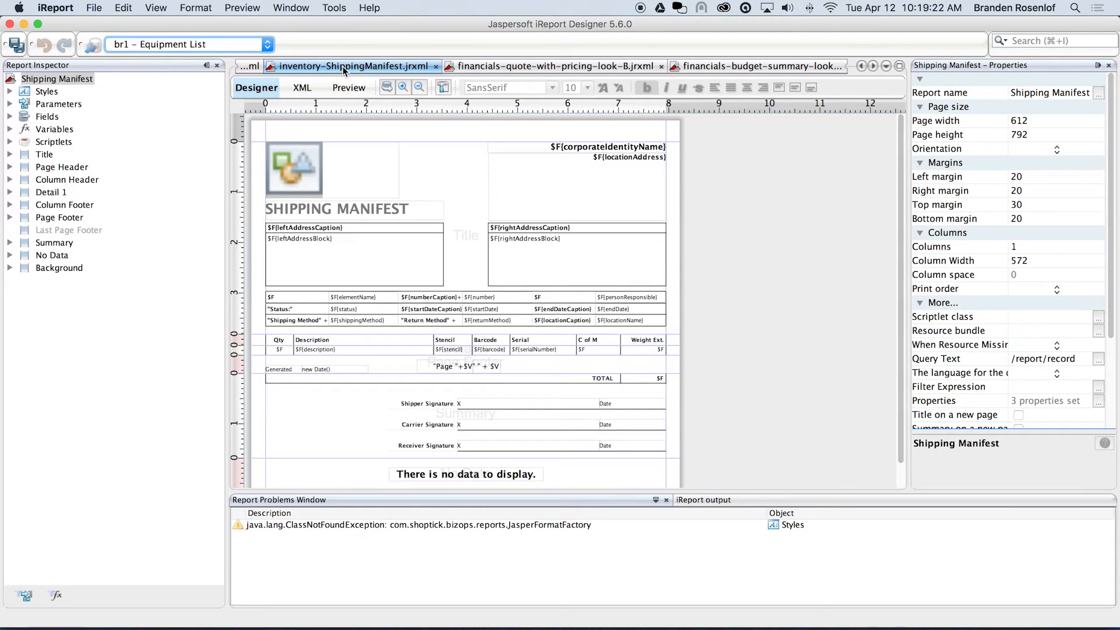
{"action": "left_click", "coordinate": [873, 65]}
{"action": "left_click", "coordinate": [781, 66]}
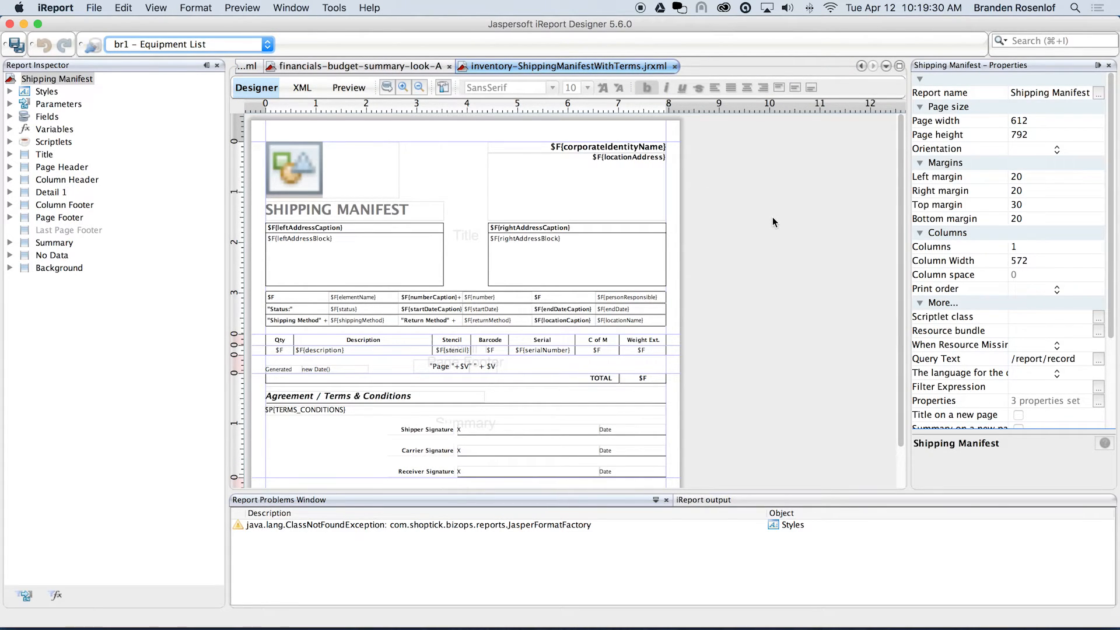
Step: Try to preview the shipping manifest report with terms using the br1 - Equipment List datasource
{"action": "left_click", "coordinate": [349, 88]}
{"action": "left_click", "coordinate": [348, 92]}
{"action": "left_click", "coordinate": [271, 46]}
{"action": "left_click", "coordinate": [189, 73]}
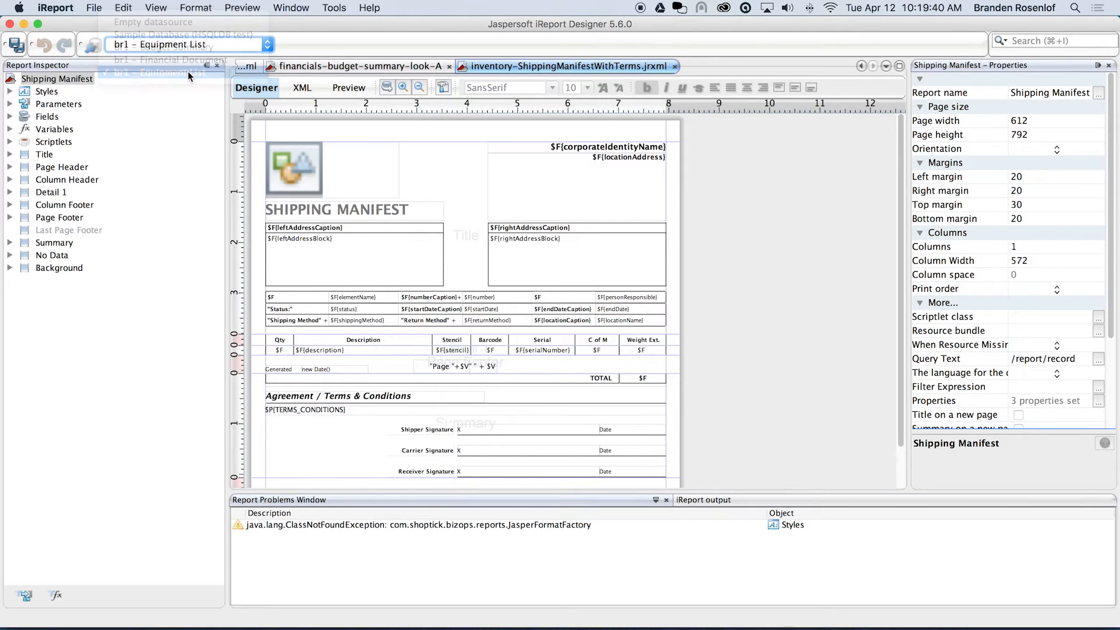
{"action": "left_click", "coordinate": [360, 93]}
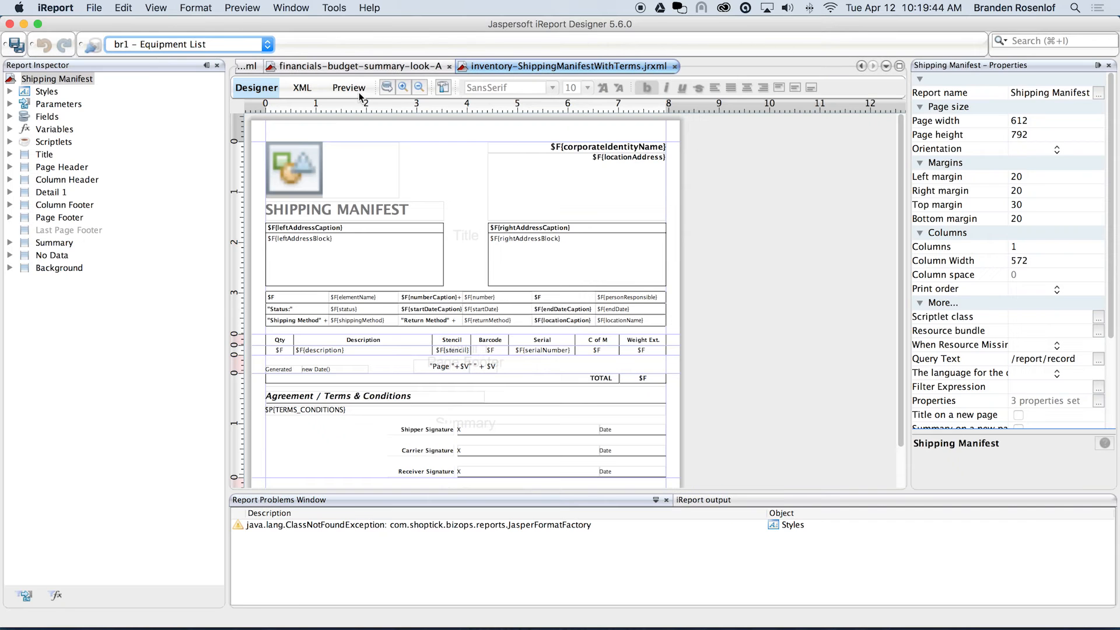
Step: Inspect the shipping manifest's report query and fields without changing them, and try the preview again
{"action": "left_click", "coordinate": [387, 91]}
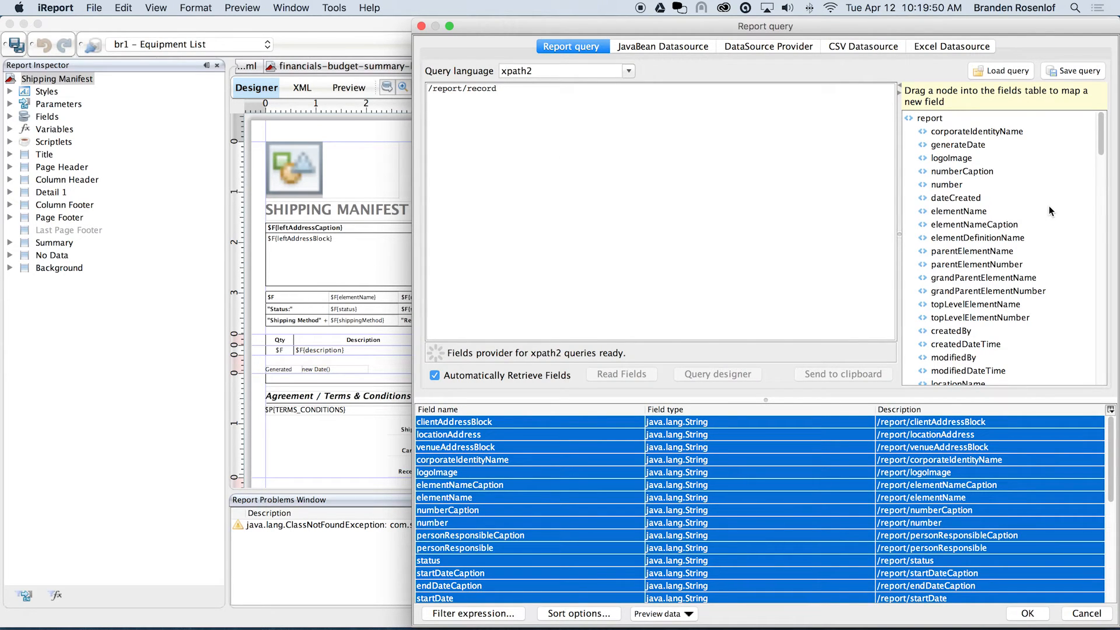
{"action": "left_click", "coordinate": [421, 26]}
{"action": "left_click", "coordinate": [348, 86]}
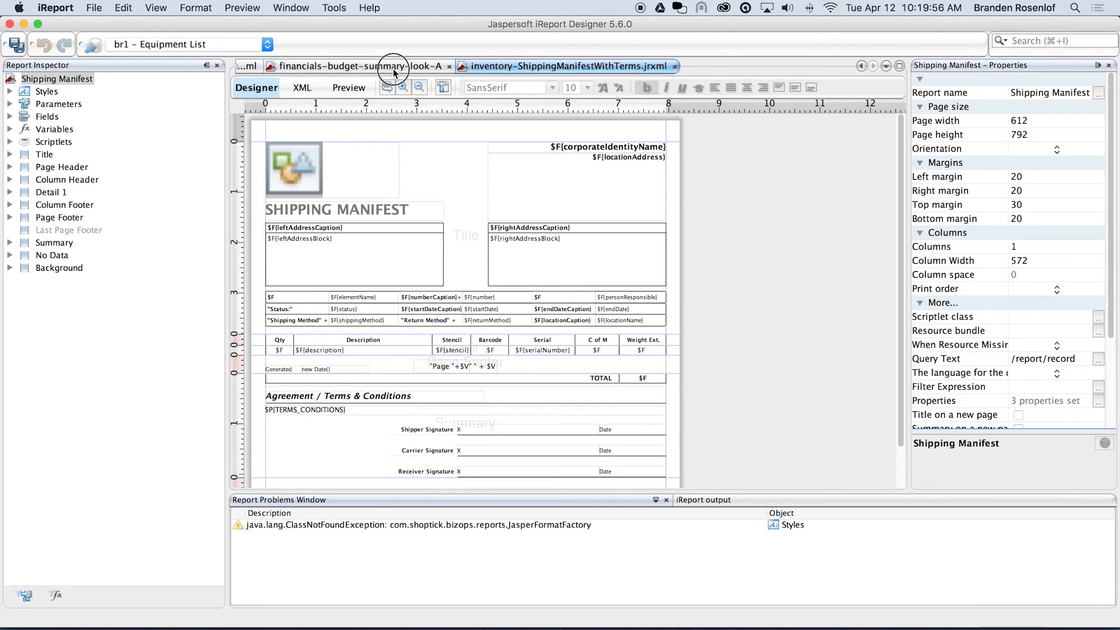
Step: Bring up financials-quote-with-pricing-look-B.jrxml, set the active datasource to br1 - Financial Document, and preview the quote
{"action": "double_click", "coordinate": [392, 68]}
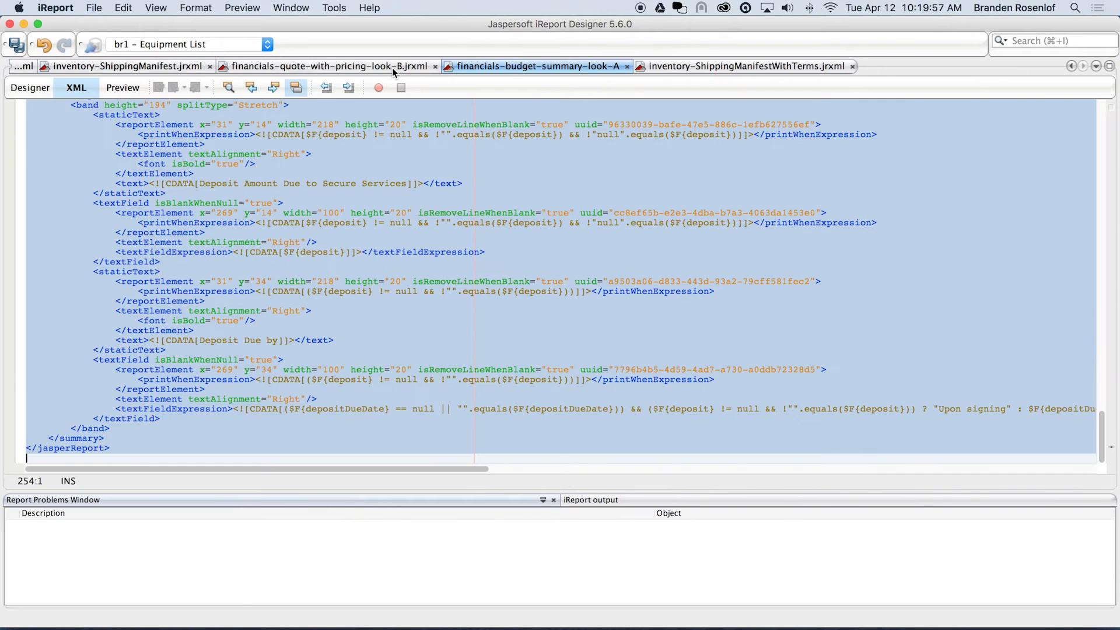
{"action": "double_click", "coordinate": [335, 67]}
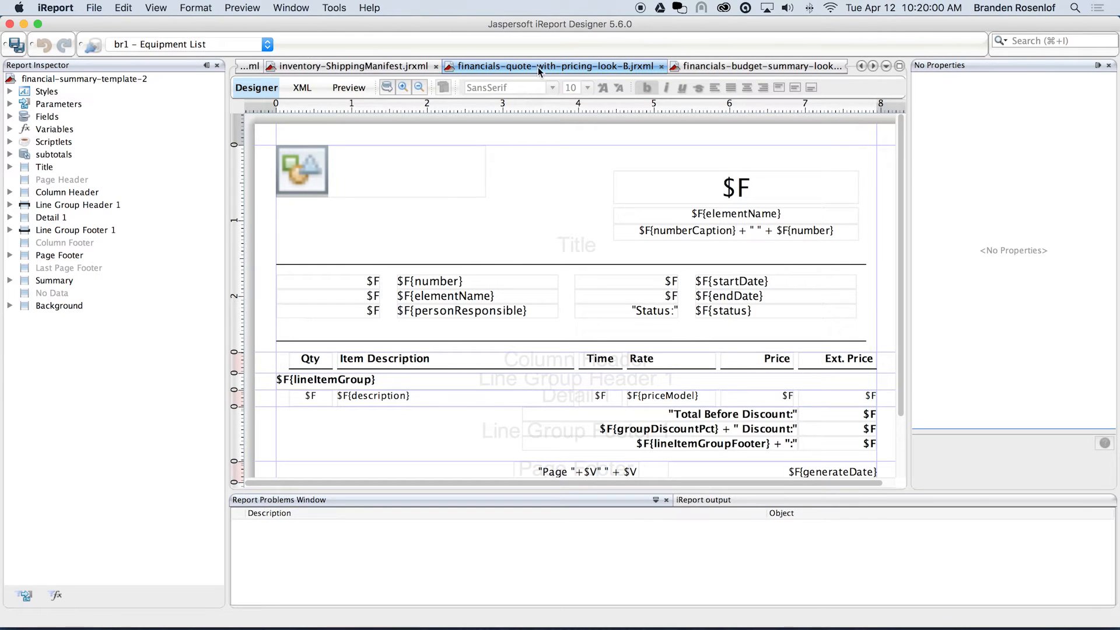
{"action": "left_click", "coordinate": [267, 44]}
{"action": "left_click", "coordinate": [228, 63]}
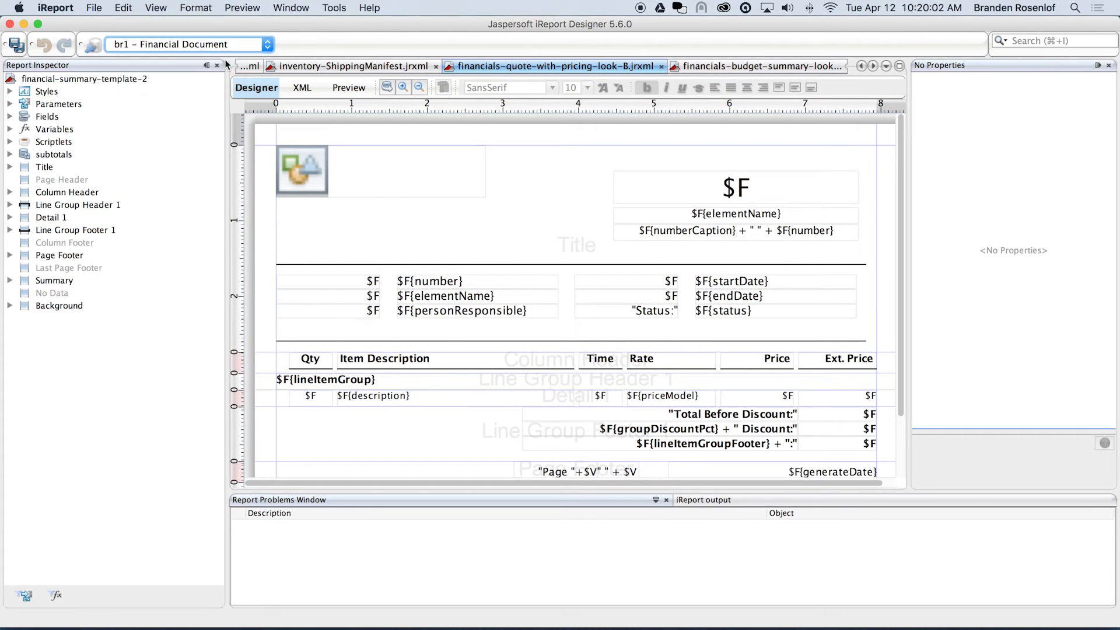
{"action": "left_click", "coordinate": [346, 87]}
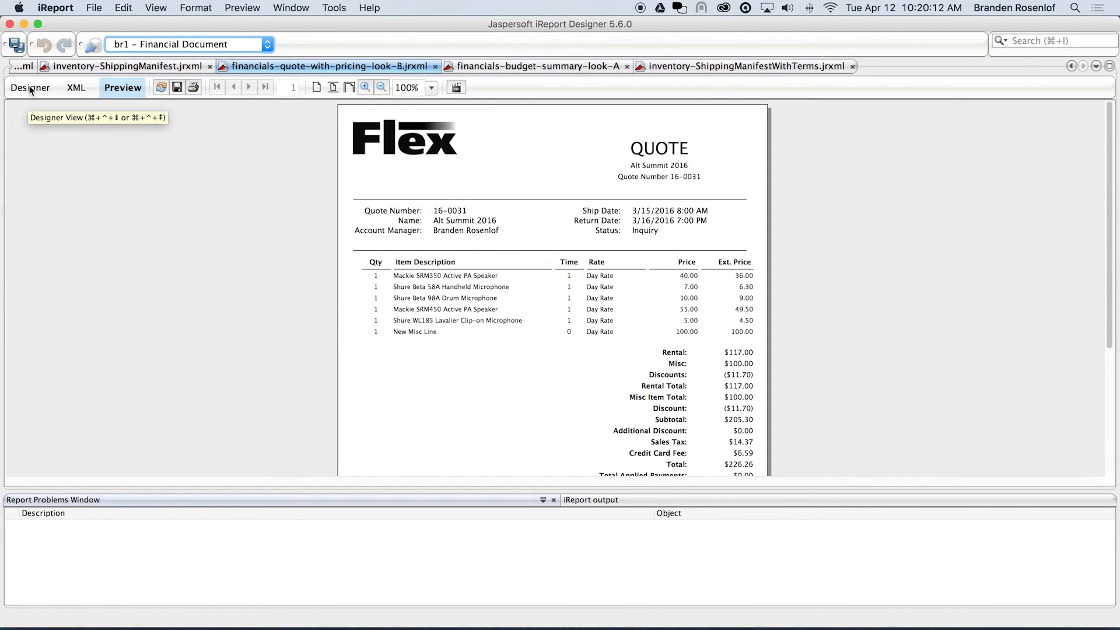
{"action": "scroll", "coordinate": [429, 225], "scroll_direction": "down", "scroll_amount": 1}
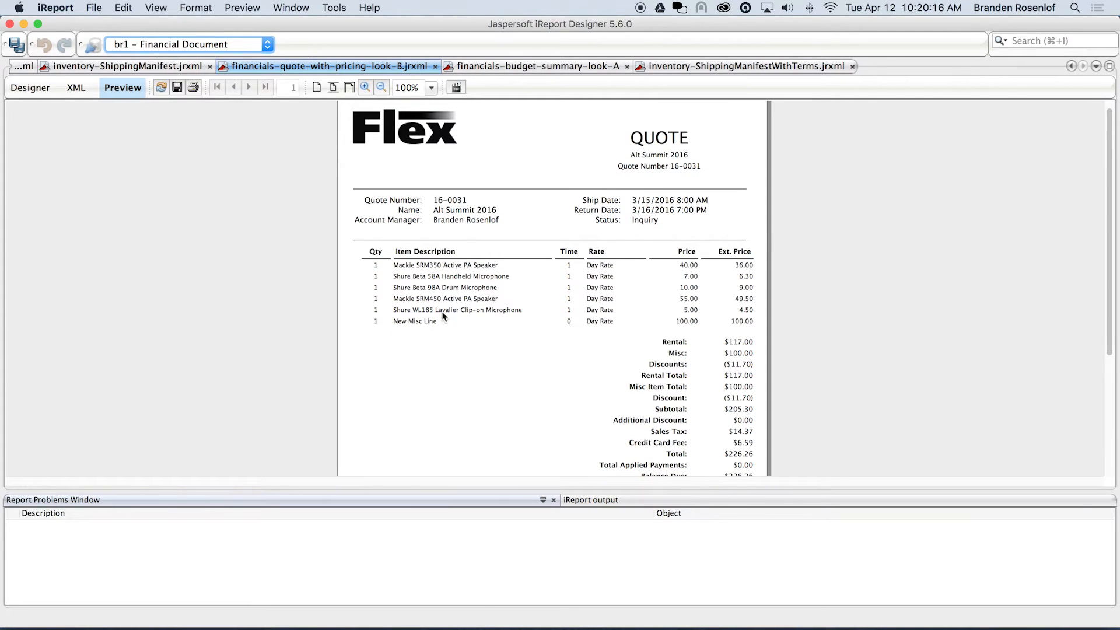
Step: Inspect the element ID in the br1 - Financial Document datasource URL, save it unchanged, and review the list of available datasources
{"action": "left_click", "coordinate": [145, 46]}
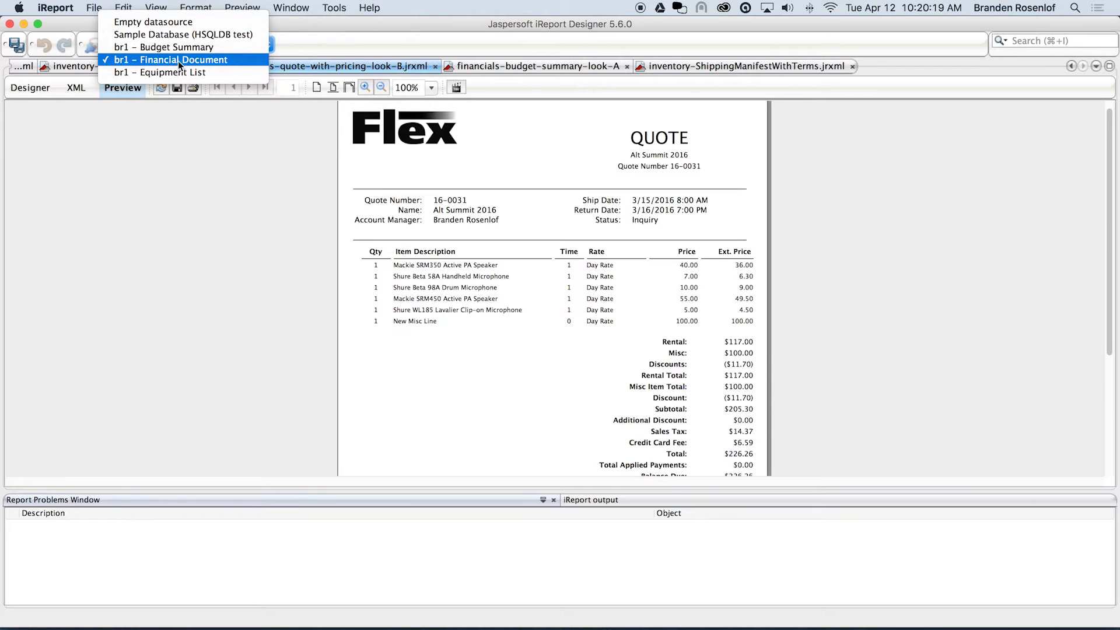
{"action": "left_click", "coordinate": [92, 46]}
{"action": "double_click", "coordinate": [422, 218]}
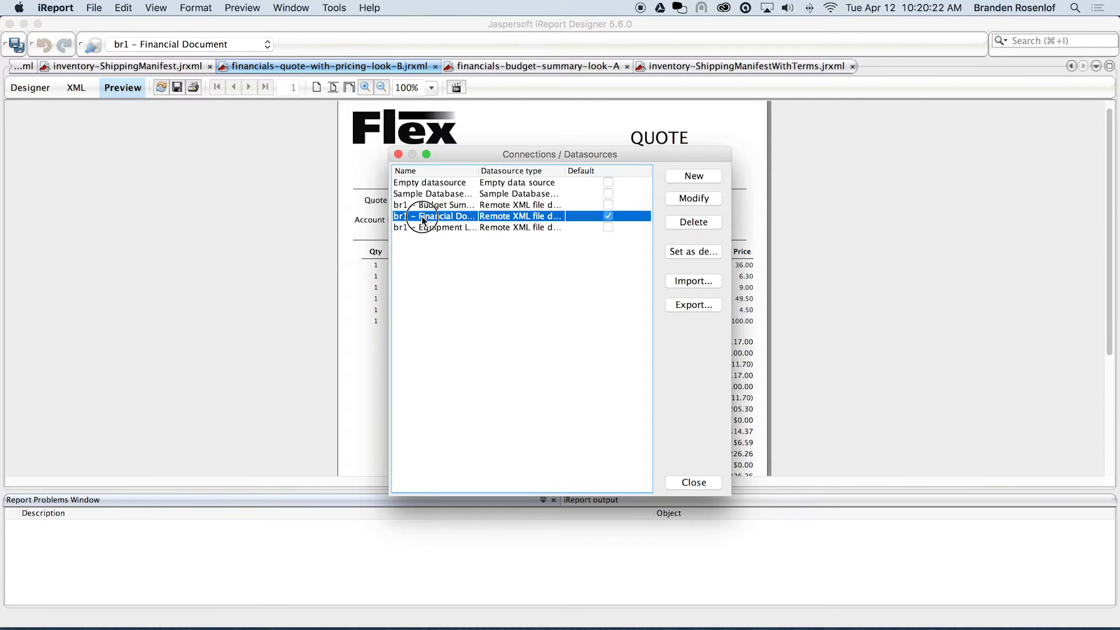
{"action": "left_click_drag", "start_coordinate": [505, 241], "coordinate": [721, 243]}
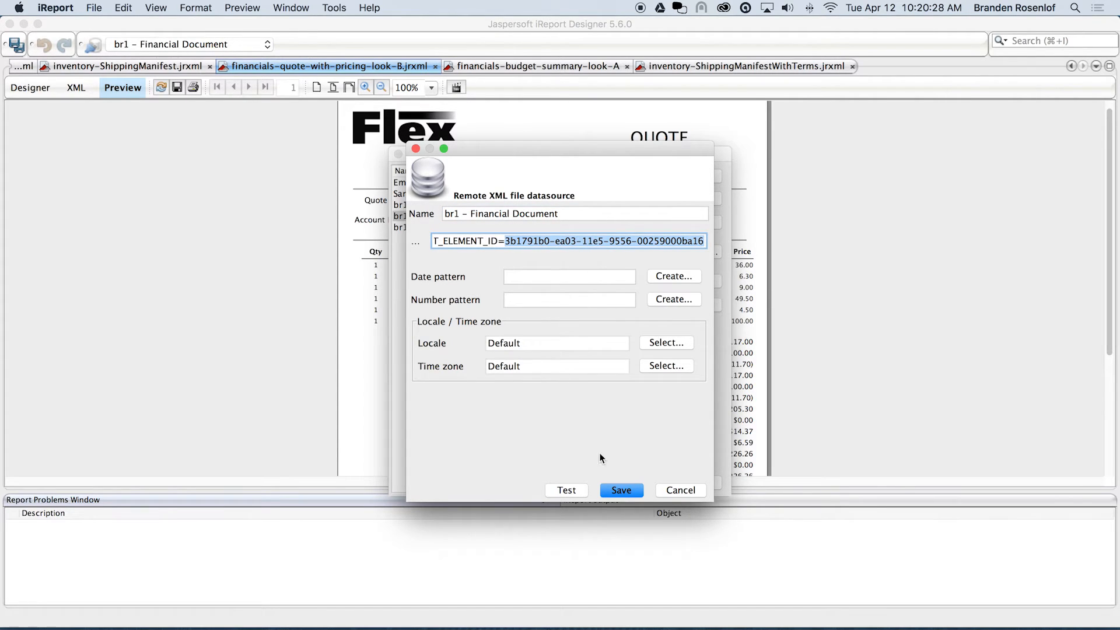
{"action": "left_click", "coordinate": [621, 490]}
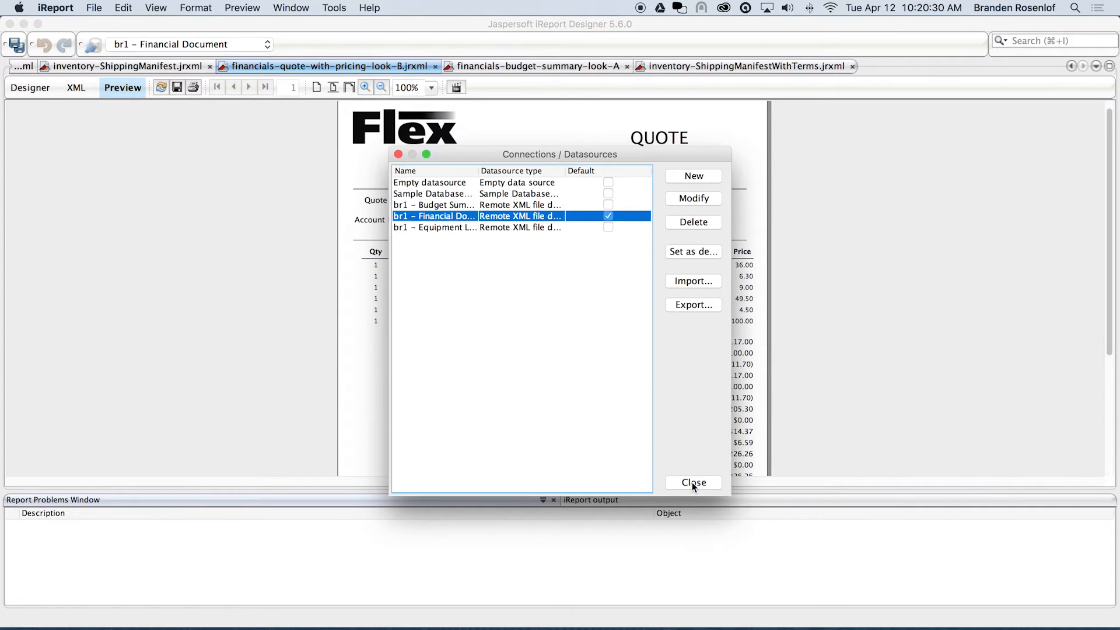
{"action": "left_click", "coordinate": [692, 481]}
{"action": "left_click", "coordinate": [202, 44]}
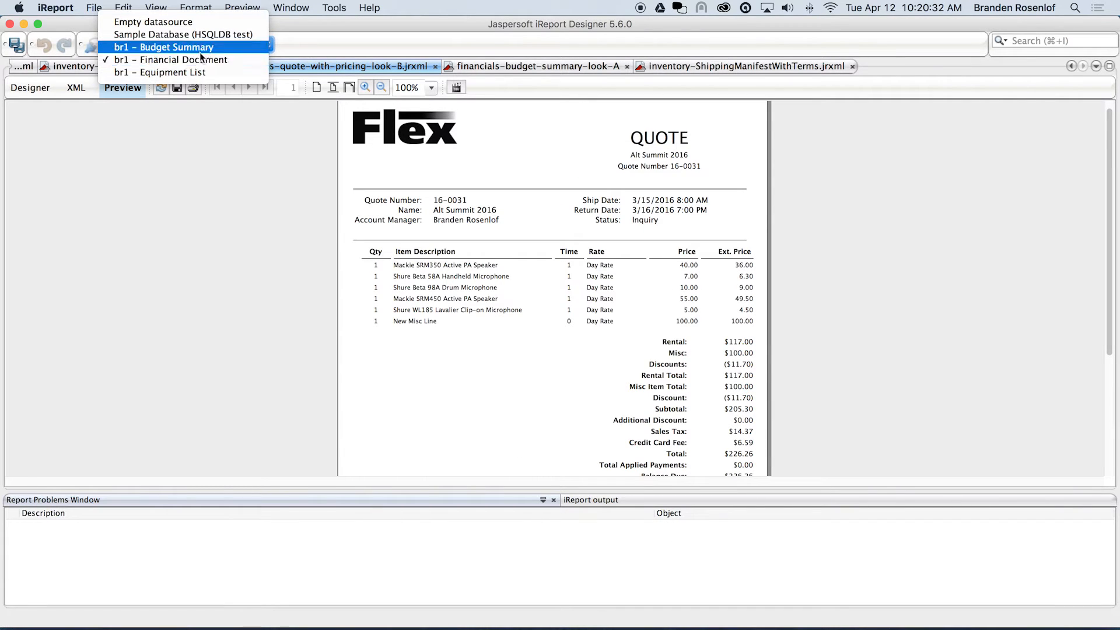
{"action": "left_click", "coordinate": [308, 205]}
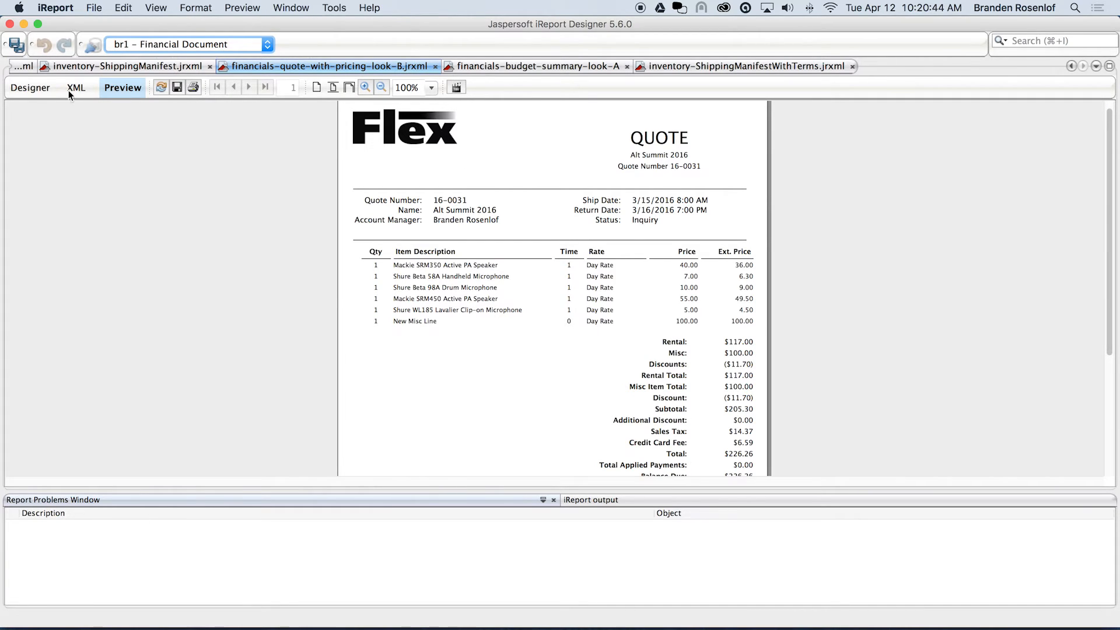
Step: Return to the quote's design view, bring up its report query, and examine the XML nodes the datasource provides
{"action": "left_click", "coordinate": [30, 87]}
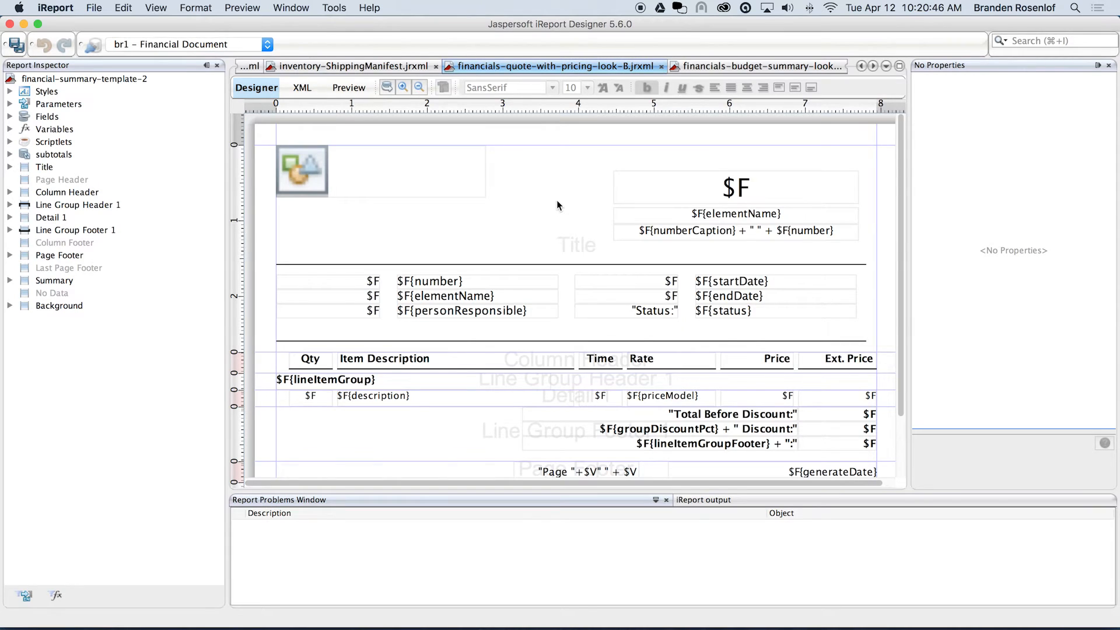
{"action": "scroll", "coordinate": [558, 205], "scroll_direction": "down", "scroll_amount": 1}
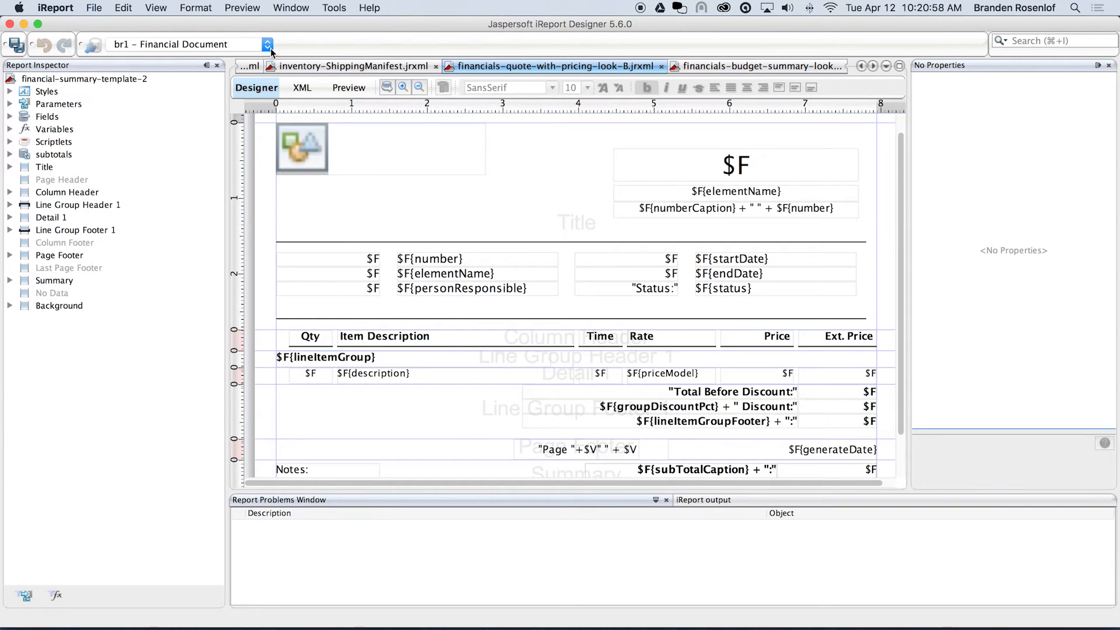
{"action": "left_click", "coordinate": [393, 88]}
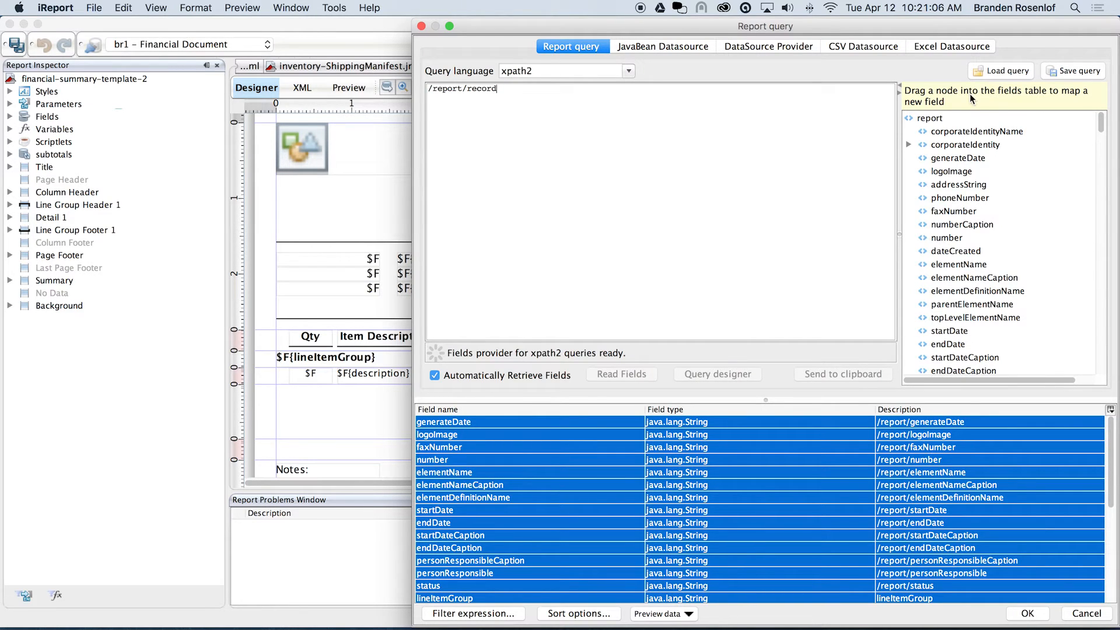
{"action": "scroll", "coordinate": [962, 156], "scroll_direction": "down", "scroll_amount": 5}
{"action": "scroll", "coordinate": [963, 157], "scroll_direction": "up", "scroll_amount": 5}
{"action": "scroll", "coordinate": [963, 156], "scroll_direction": "down", "scroll_amount": 15}
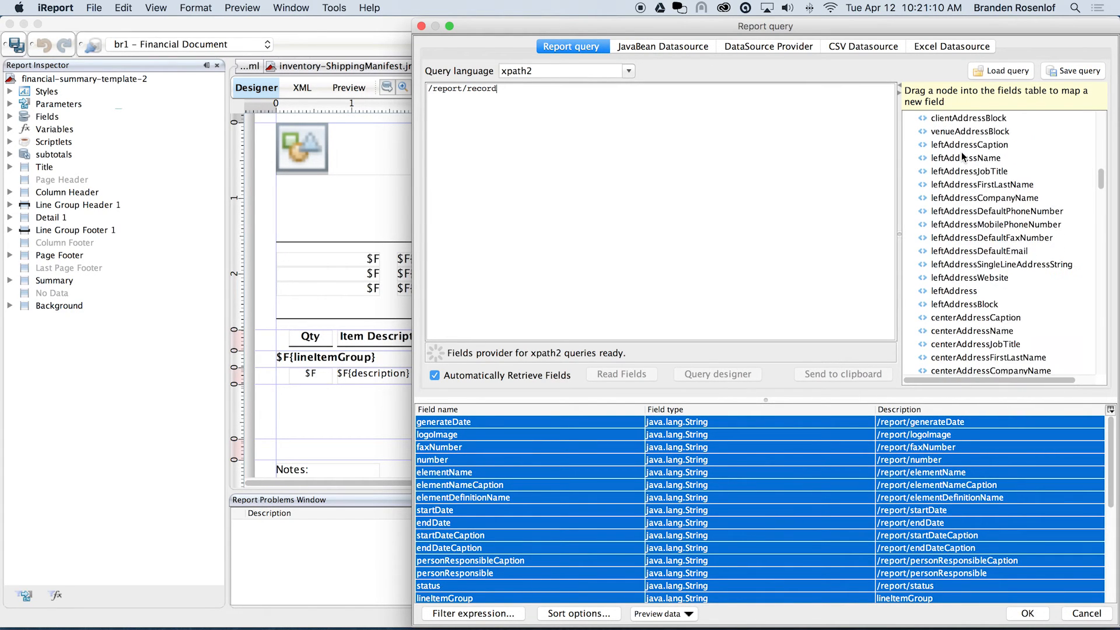
{"action": "scroll", "coordinate": [961, 157], "scroll_direction": "down", "scroll_amount": 15}
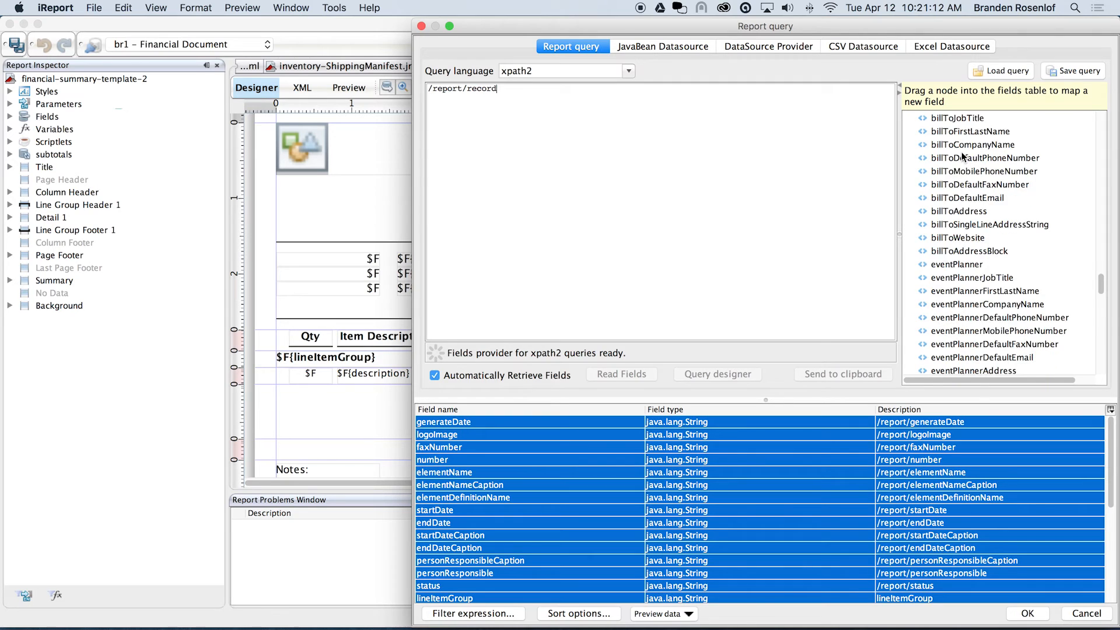
{"action": "scroll", "coordinate": [962, 156], "scroll_direction": "down", "scroll_amount": 15}
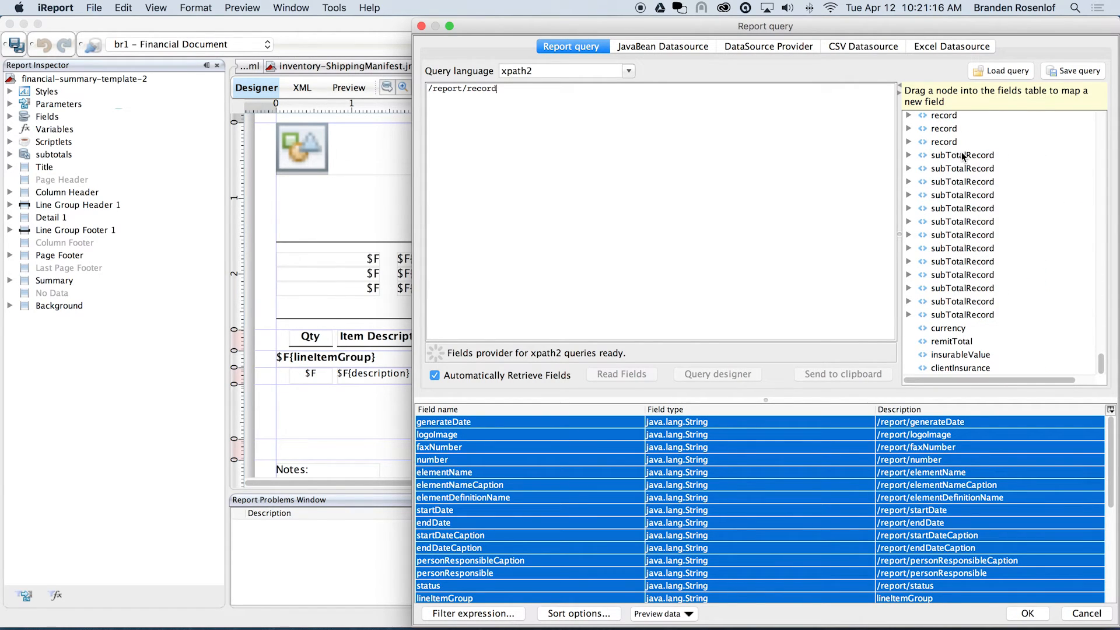
{"action": "scroll", "coordinate": [962, 153], "scroll_direction": "up", "scroll_amount": 15}
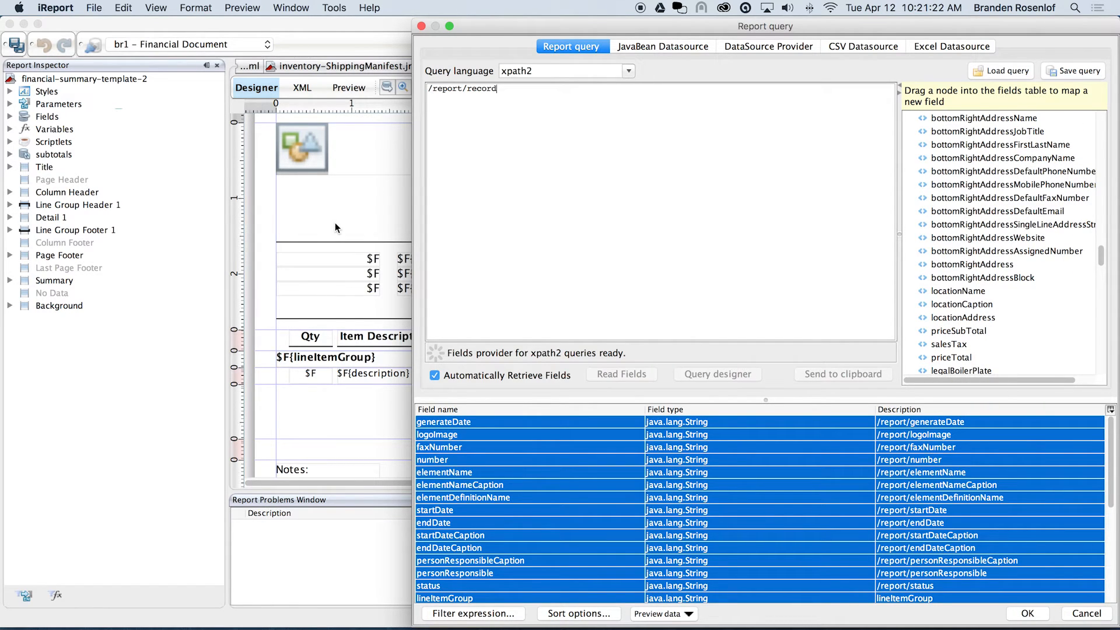
Step: Review the fields already mapped in the report query and clear their selection
{"action": "scroll", "coordinate": [671, 460], "scroll_direction": "down", "scroll_amount": 5}
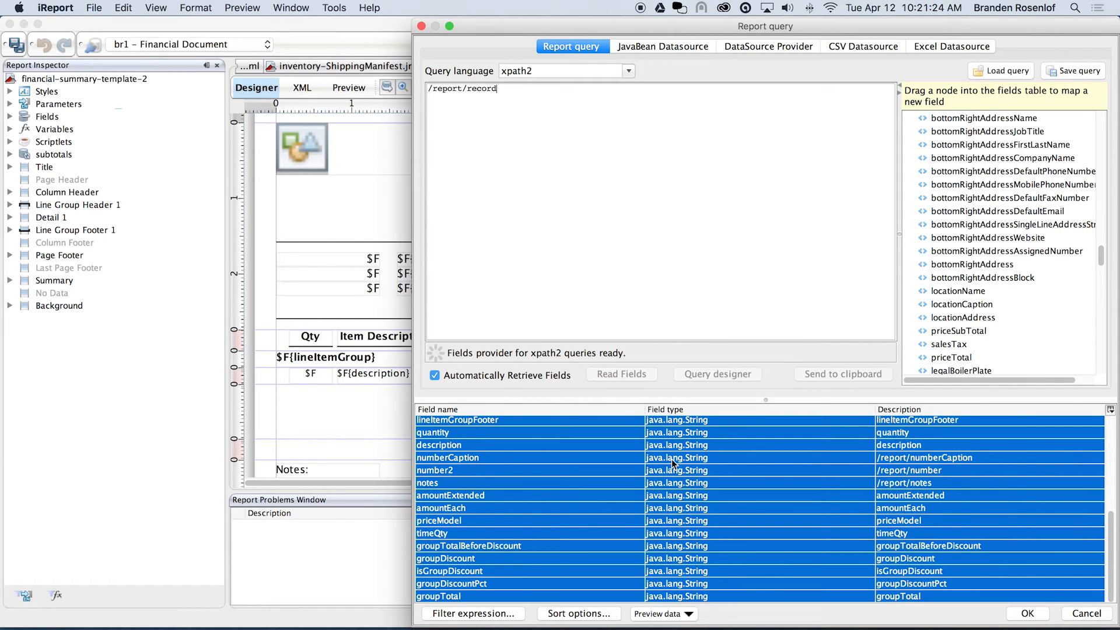
{"action": "left_click", "coordinate": [583, 505]}
{"action": "scroll", "coordinate": [555, 467], "scroll_direction": "up", "scroll_amount": 5}
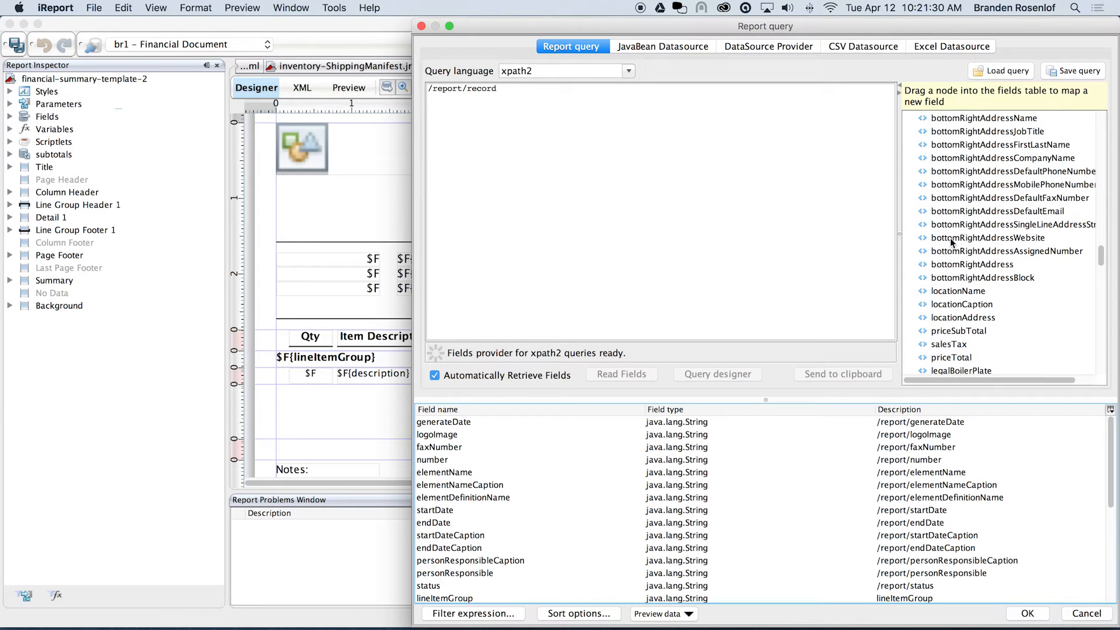
Step: Examine the remaining report nodes, including the client and venue ones, and close the report query without changes
{"action": "scroll", "coordinate": [993, 214], "scroll_direction": "down", "scroll_amount": 10}
{"action": "scroll", "coordinate": [992, 230], "scroll_direction": "down", "scroll_amount": 5}
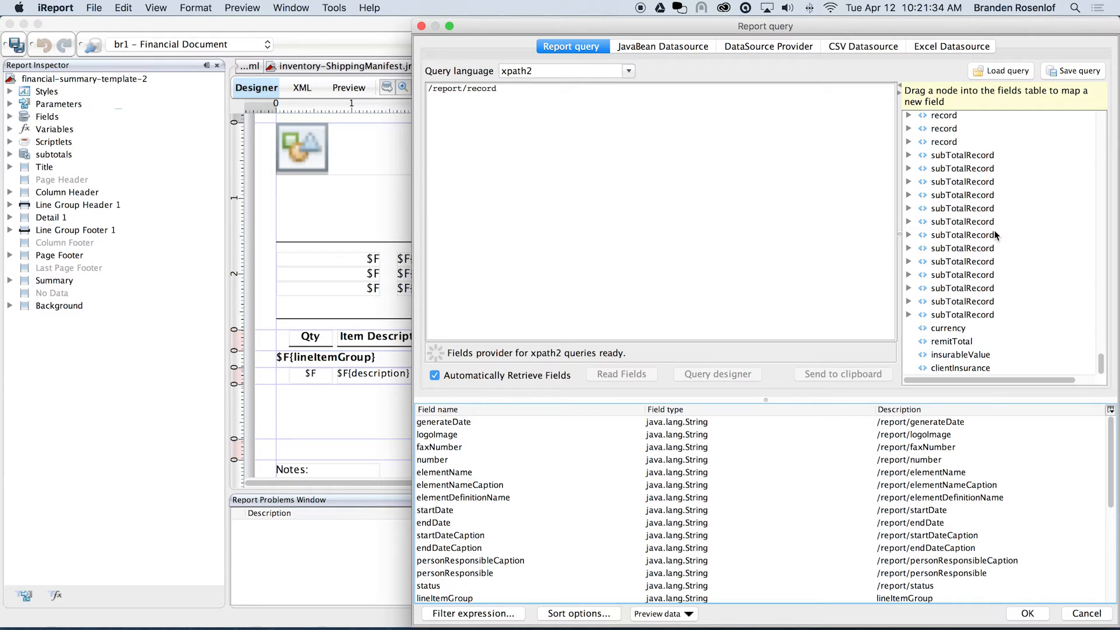
{"action": "scroll", "coordinate": [986, 216], "scroll_direction": "up", "scroll_amount": 15}
{"action": "scroll", "coordinate": [979, 202], "scroll_direction": "up", "scroll_amount": 15}
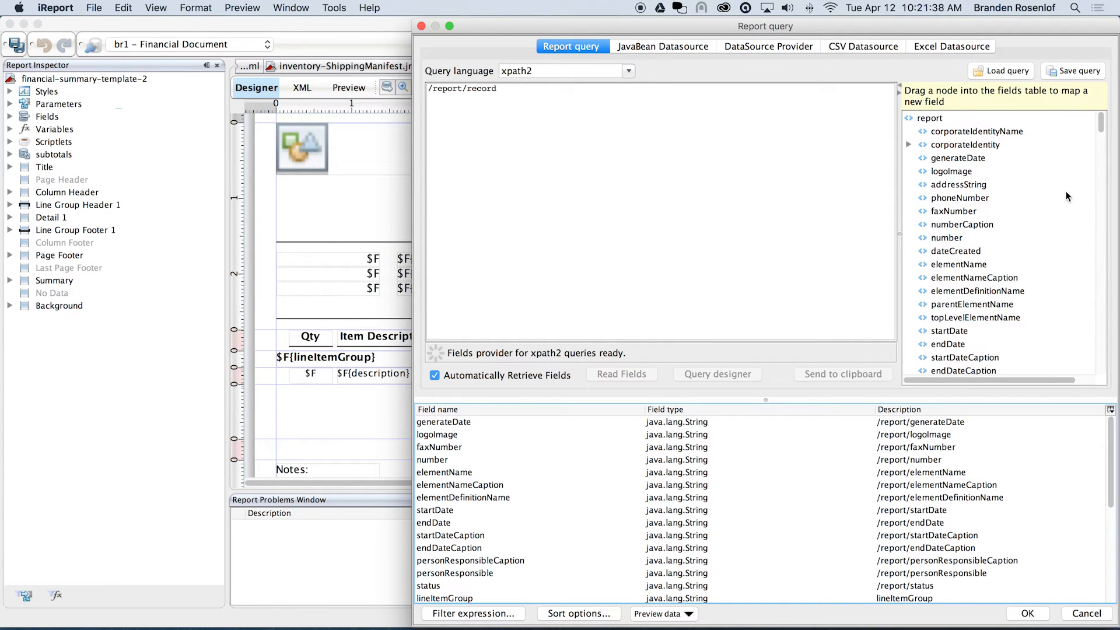
{"action": "scroll", "coordinate": [1079, 159], "scroll_direction": "down", "scroll_amount": 12}
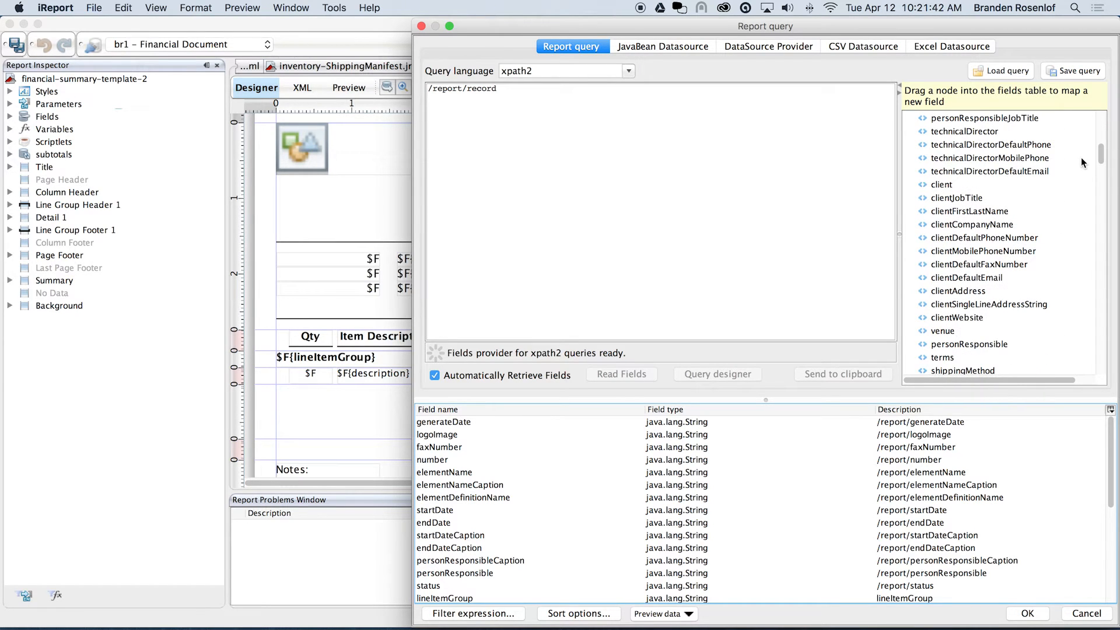
{"action": "left_click_drag", "start_coordinate": [1101, 156], "coordinate": [1102, 166]}
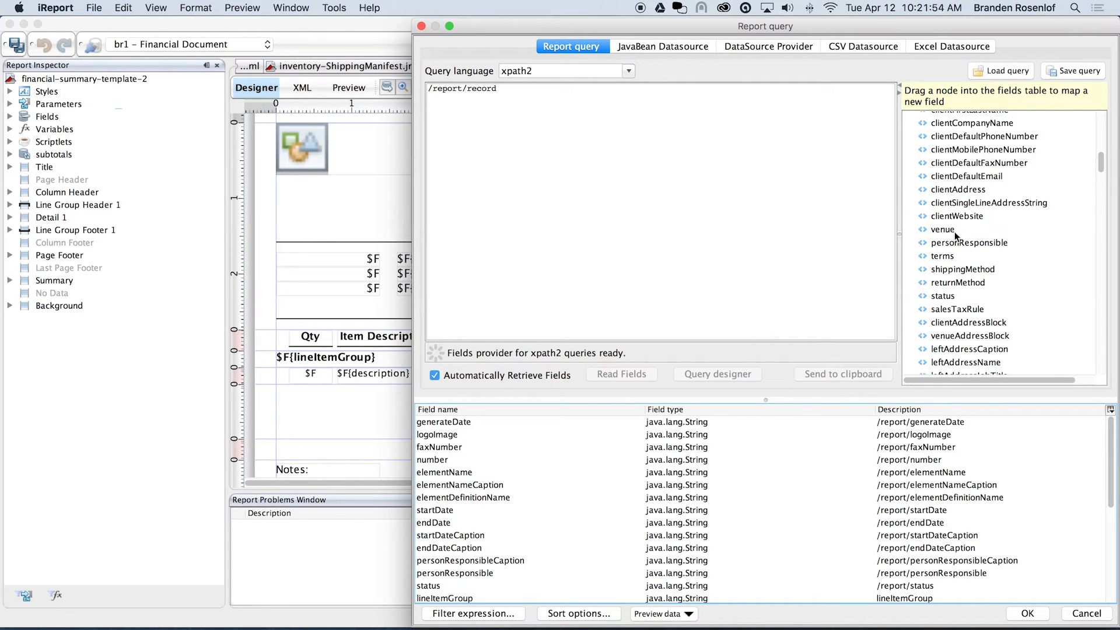
{"action": "left_click", "coordinate": [420, 25]}
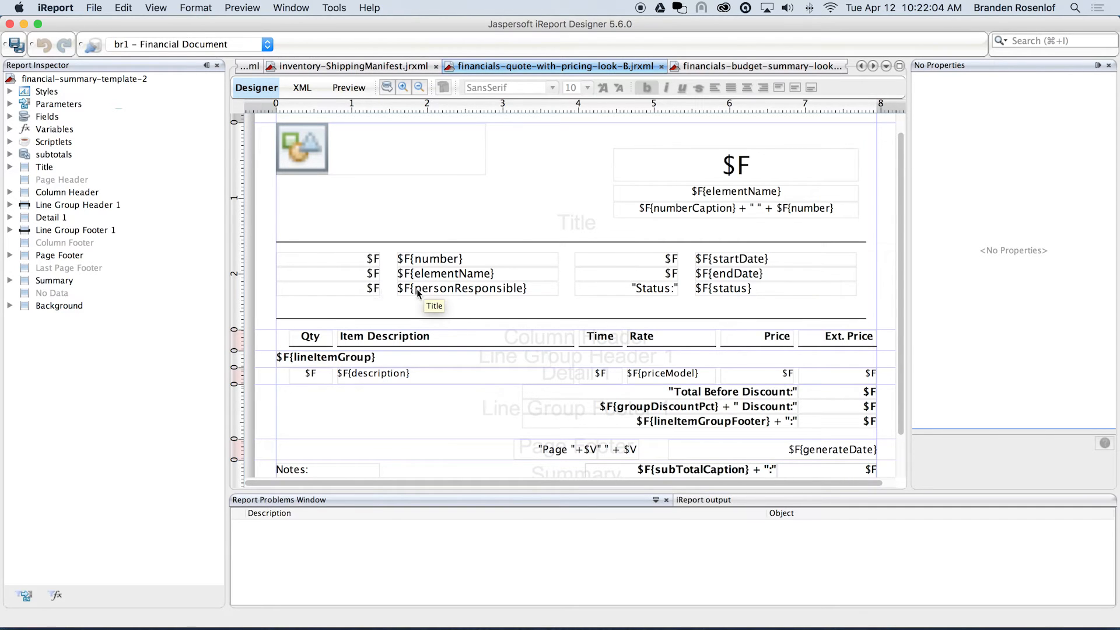
Step: Inspect the expression of the person responsible caption field in the Title band and leave it unchanged
{"action": "left_click", "coordinate": [373, 290]}
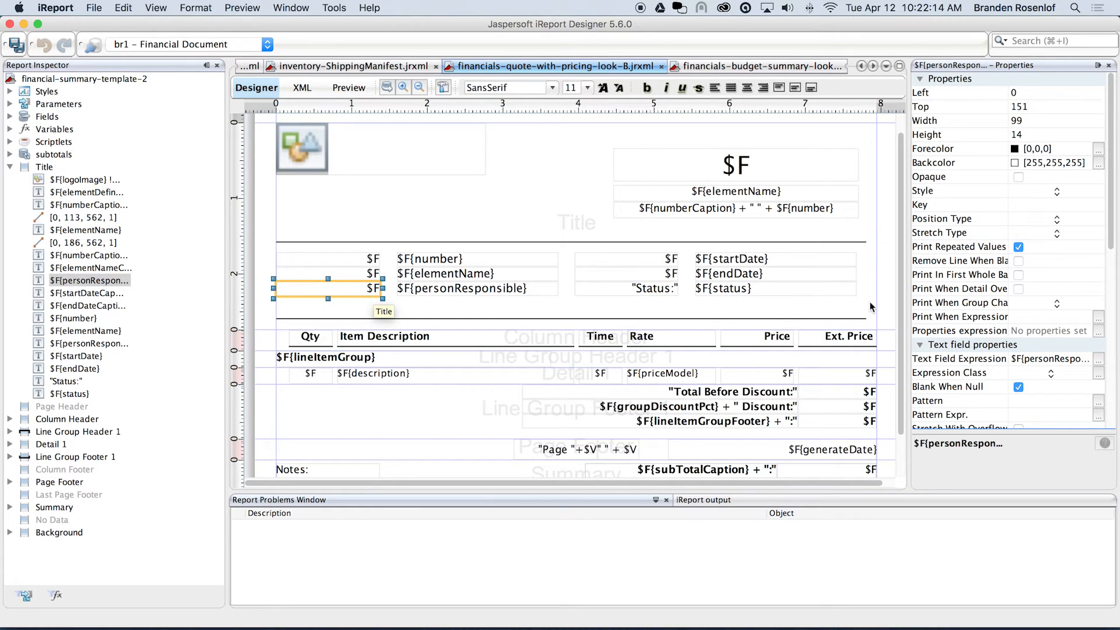
{"action": "right_click", "coordinate": [363, 290]}
{"action": "left_click", "coordinate": [414, 250]}
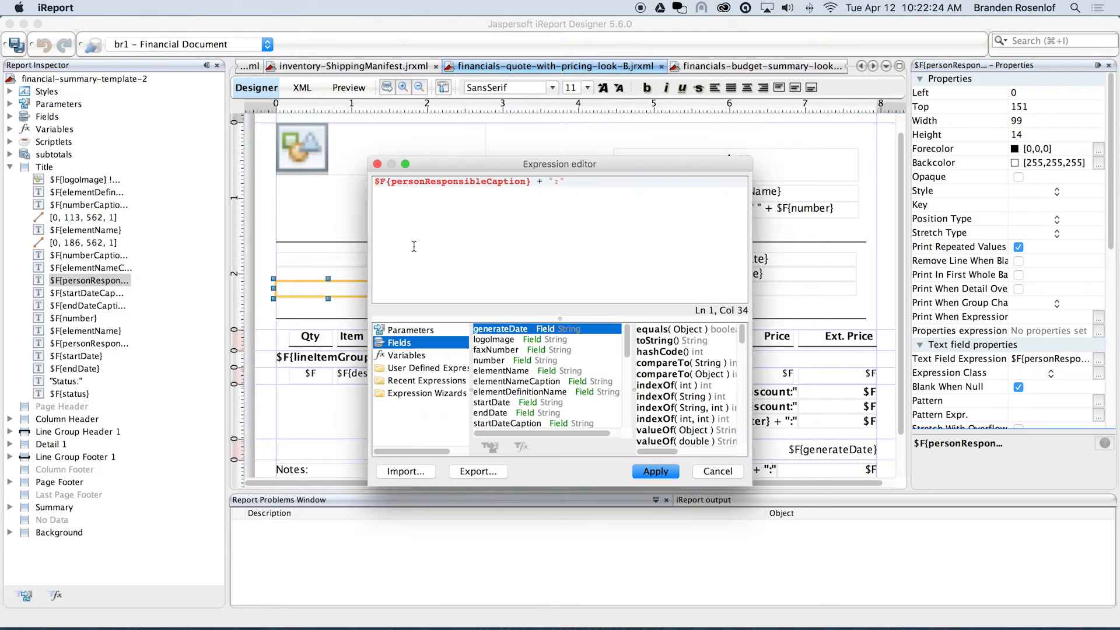
{"action": "left_click_drag", "start_coordinate": [378, 182], "coordinate": [623, 162]}
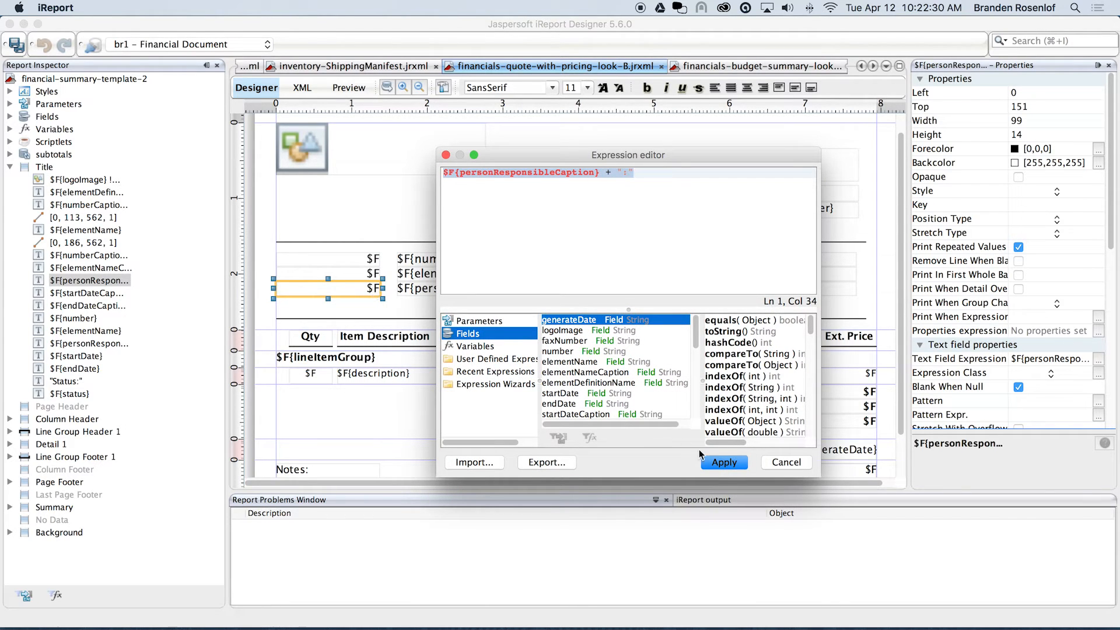
{"action": "left_click", "coordinate": [785, 462]}
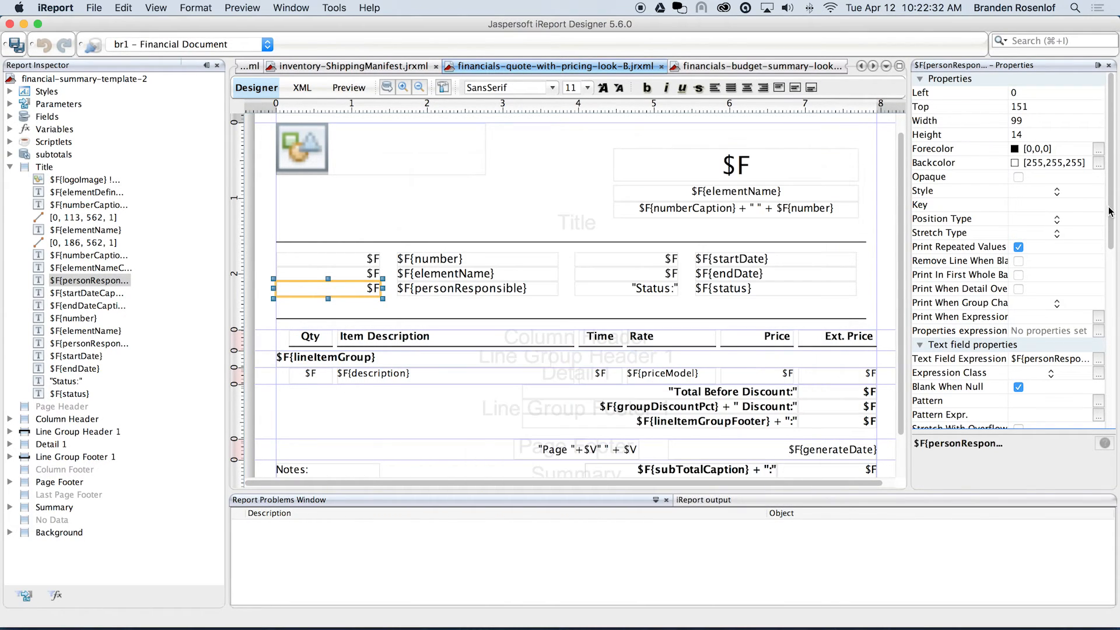
Step: Look through the person responsible caption's field and text properties, including its Text Field Expression
{"action": "left_click_drag", "start_coordinate": [1110, 220], "coordinate": [1106, 264]}
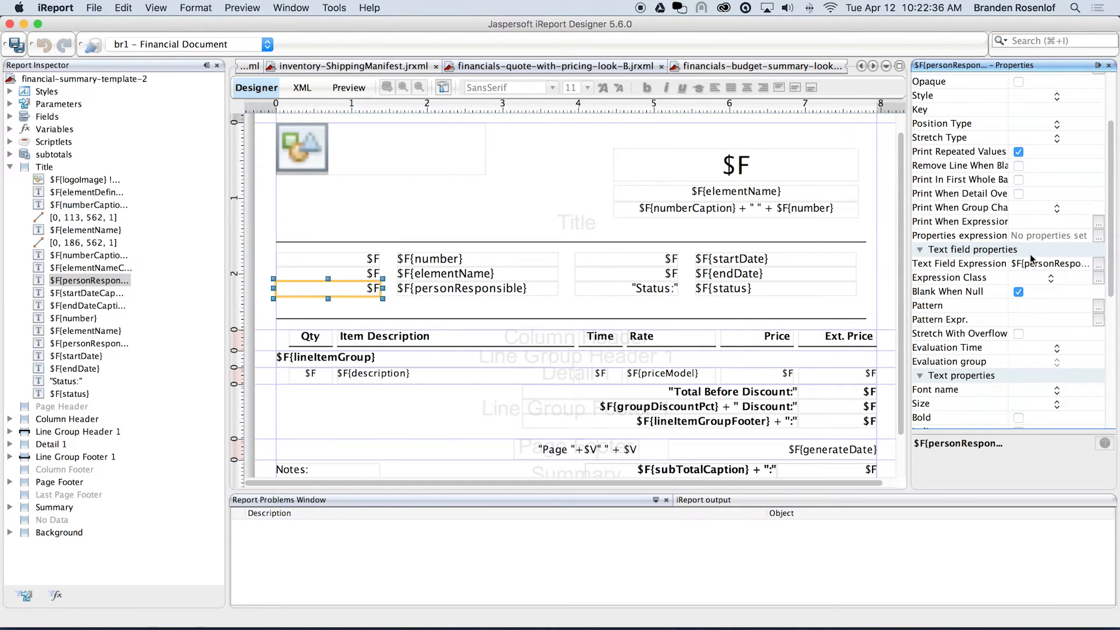
{"action": "left_click_drag", "start_coordinate": [1113, 235], "coordinate": [1112, 288]}
{"action": "left_click", "coordinate": [1037, 175]}
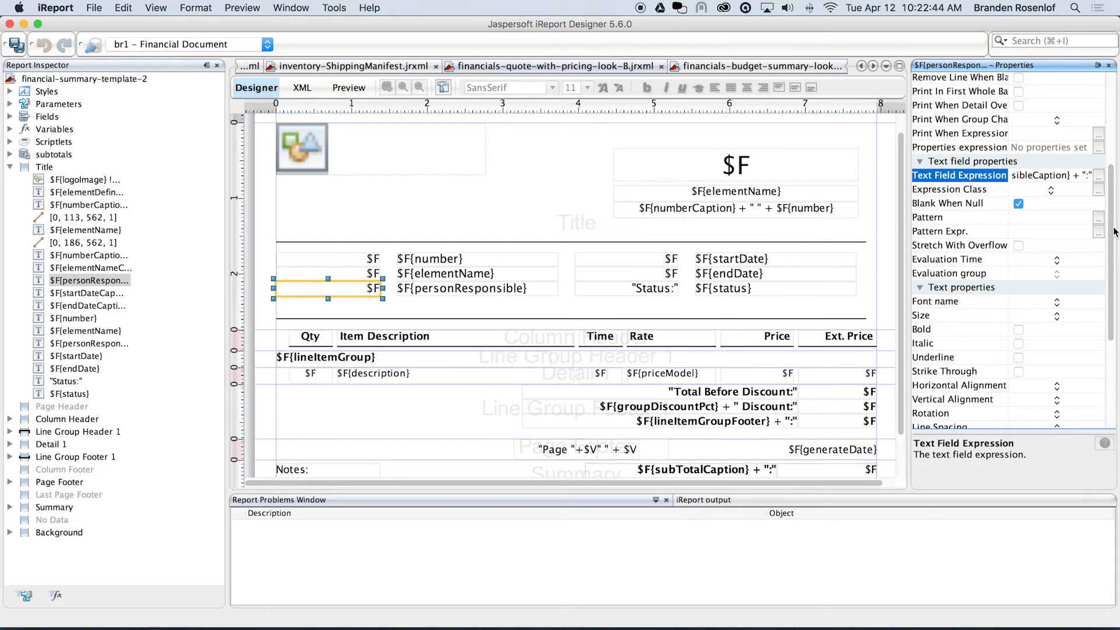
{"action": "left_click_drag", "start_coordinate": [1109, 229], "coordinate": [1112, 264]}
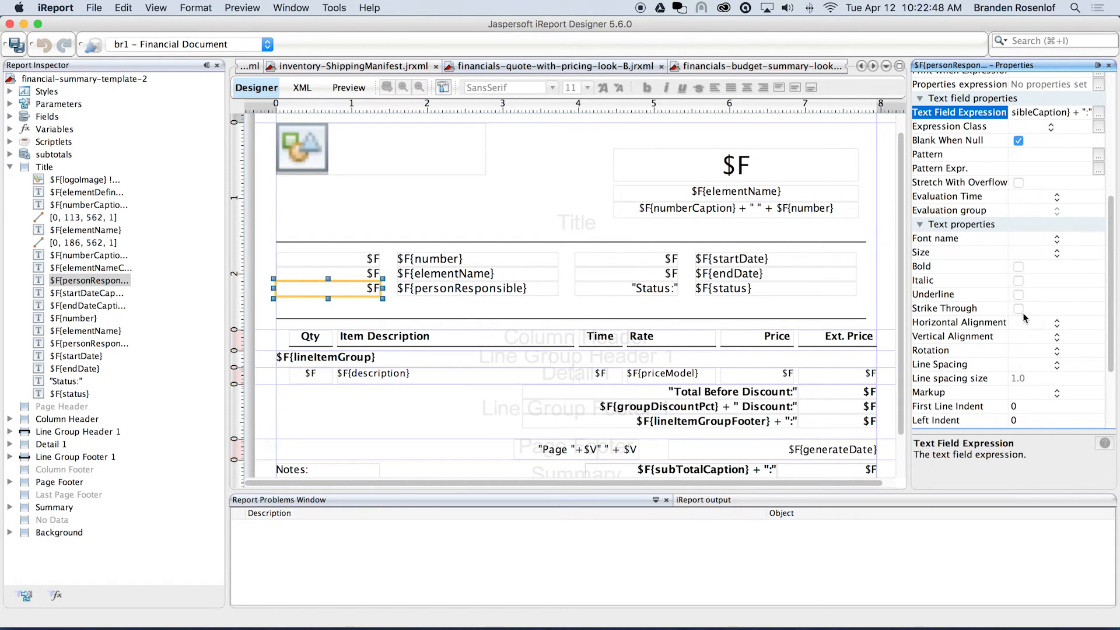
{"action": "left_click_drag", "start_coordinate": [1112, 268], "coordinate": [1102, 103]}
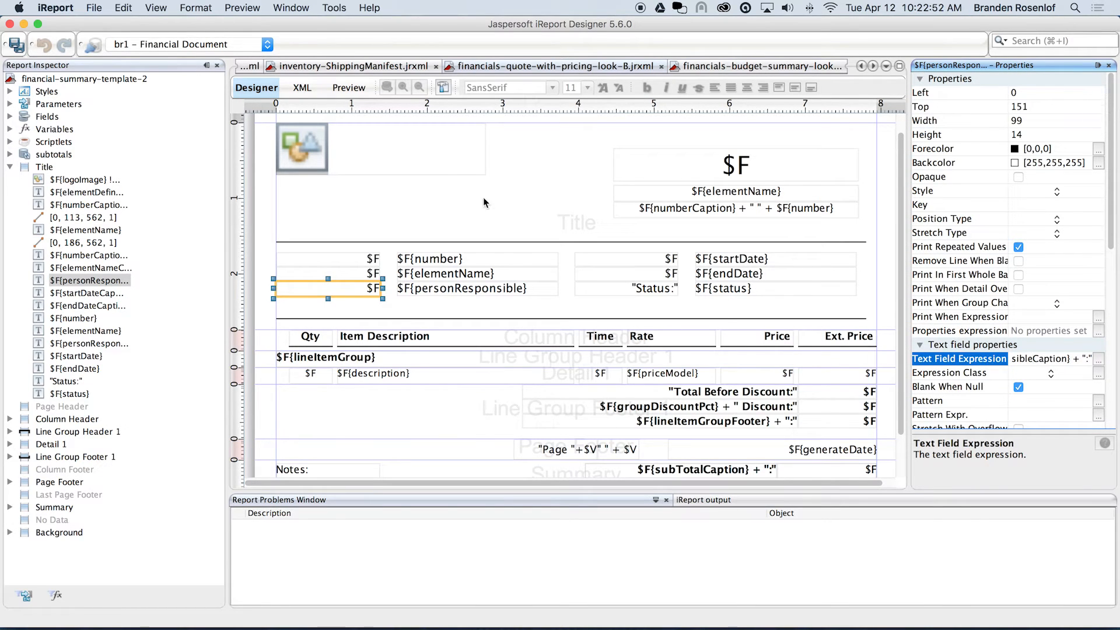
Step: Delete the person responsible caption field and its value field from the Title band
{"action": "left_click", "coordinate": [357, 295]}
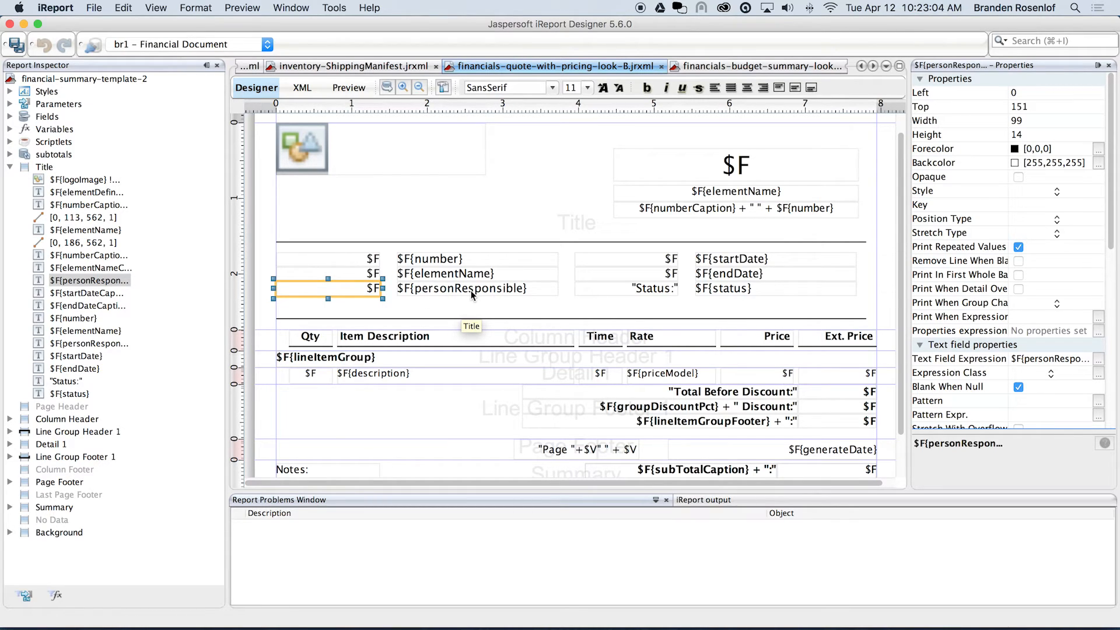
{"action": "left_click", "coordinate": [450, 305]}
{"action": "left_click_drag", "start_coordinate": [464, 302], "coordinate": [341, 290]}
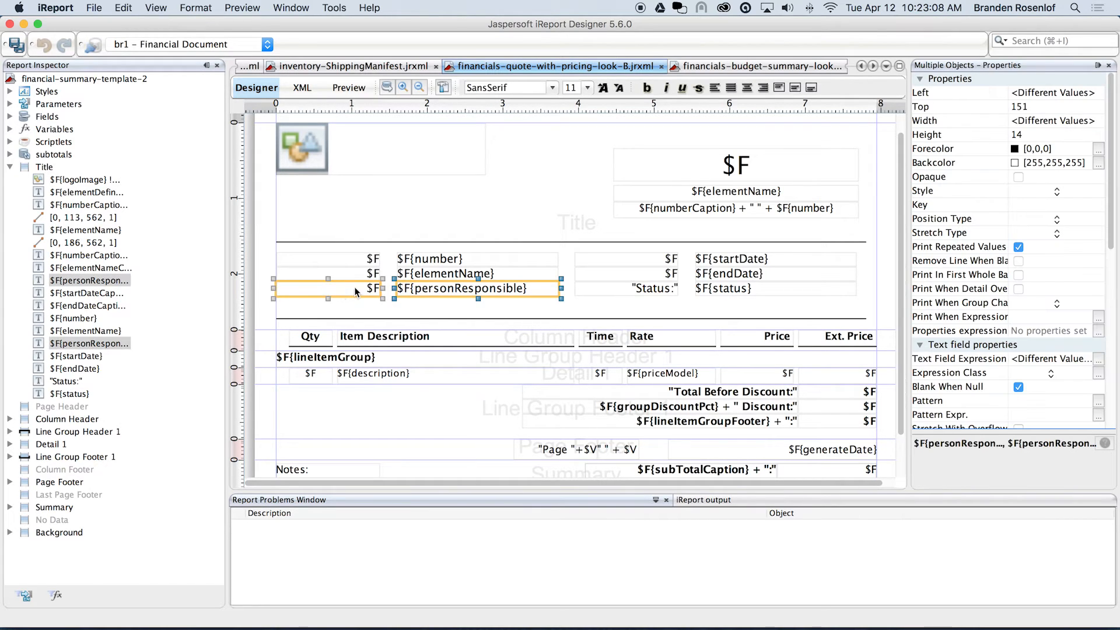
{"action": "right_click", "coordinate": [357, 292]}
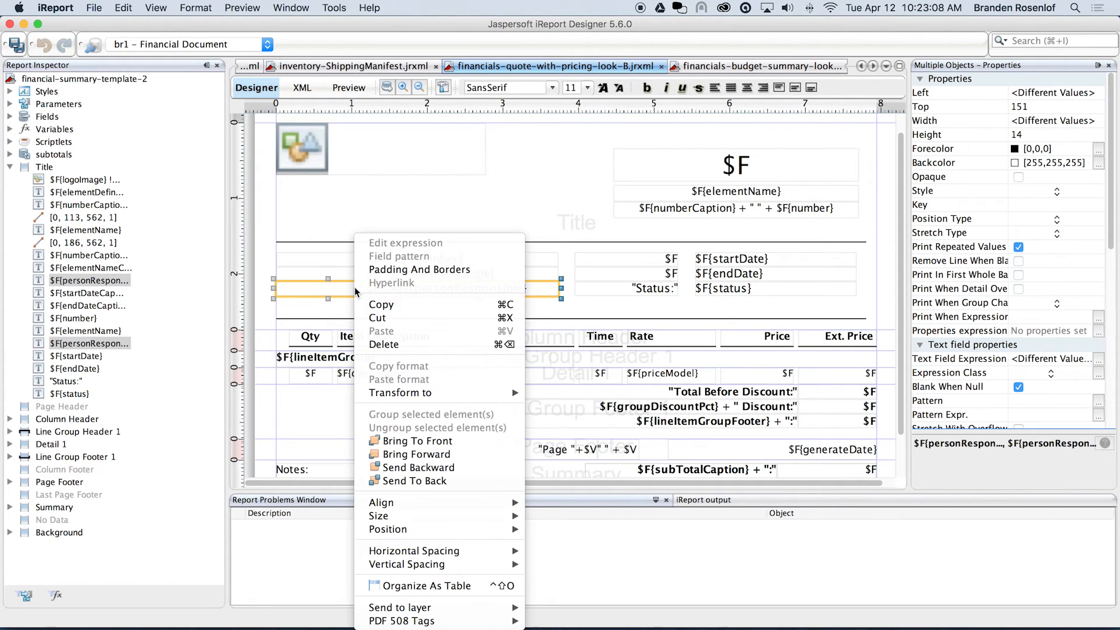
{"action": "left_click", "coordinate": [399, 345]}
{"action": "left_click", "coordinate": [426, 308]}
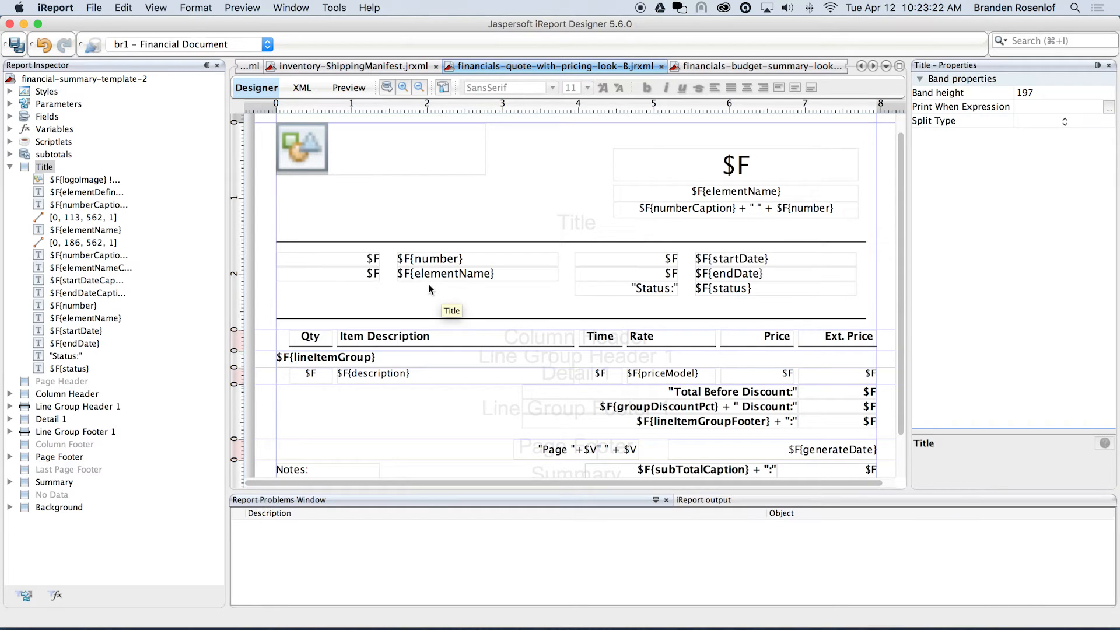
Step: Add the venue node to the mapped fields in the report query and move the query window off the layout
{"action": "left_click", "coordinate": [390, 85]}
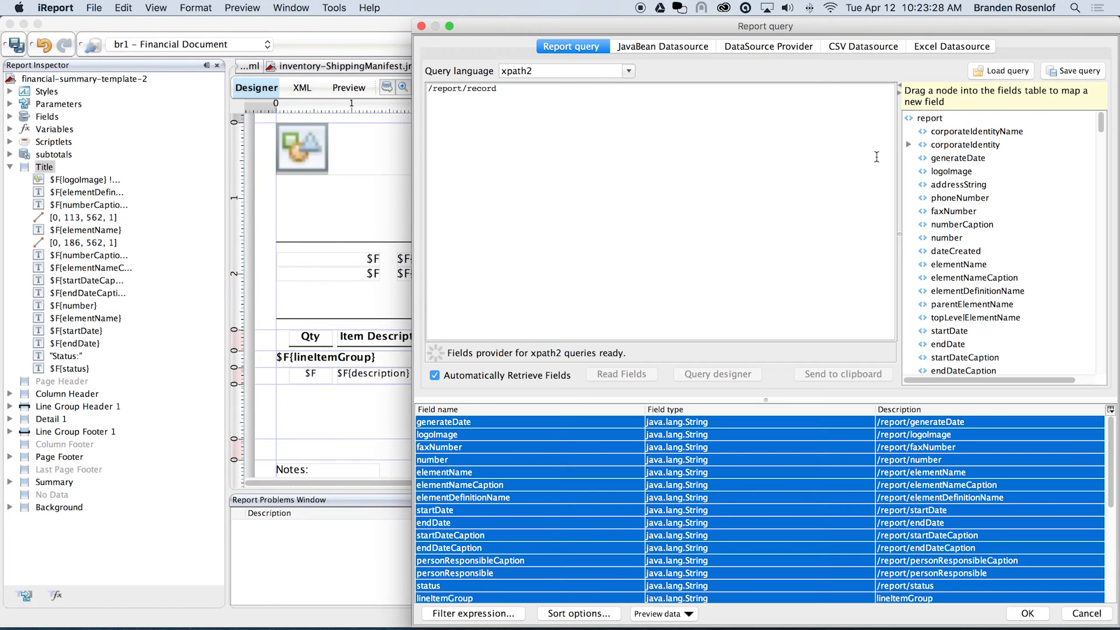
{"action": "scroll", "coordinate": [1083, 166], "scroll_direction": "down", "scroll_amount": 5}
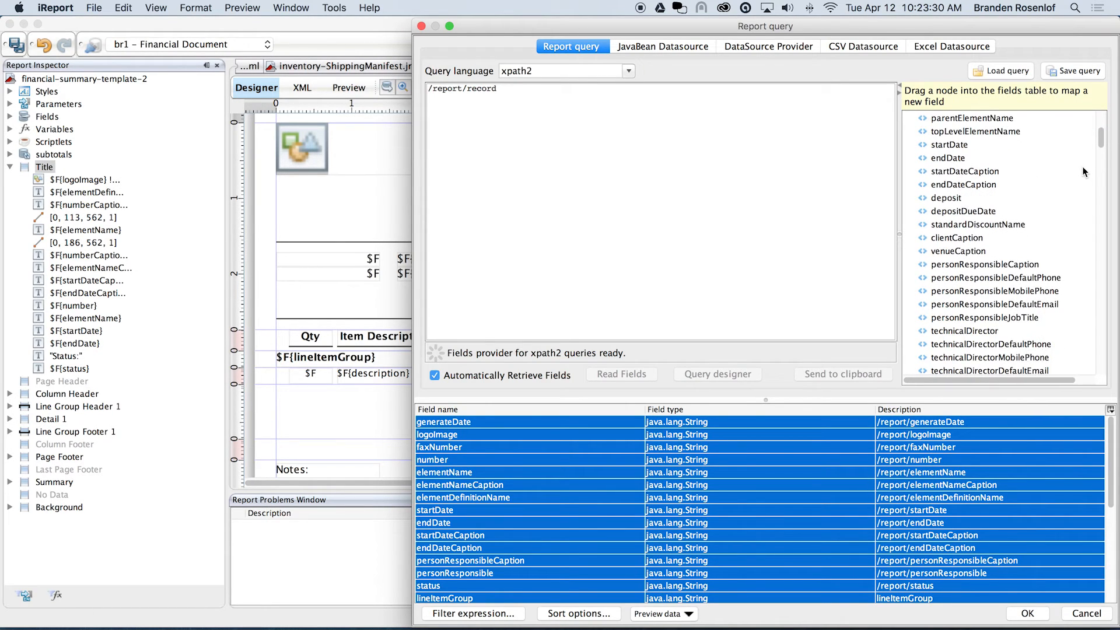
{"action": "scroll", "coordinate": [1083, 166], "scroll_direction": "down", "scroll_amount": 5}
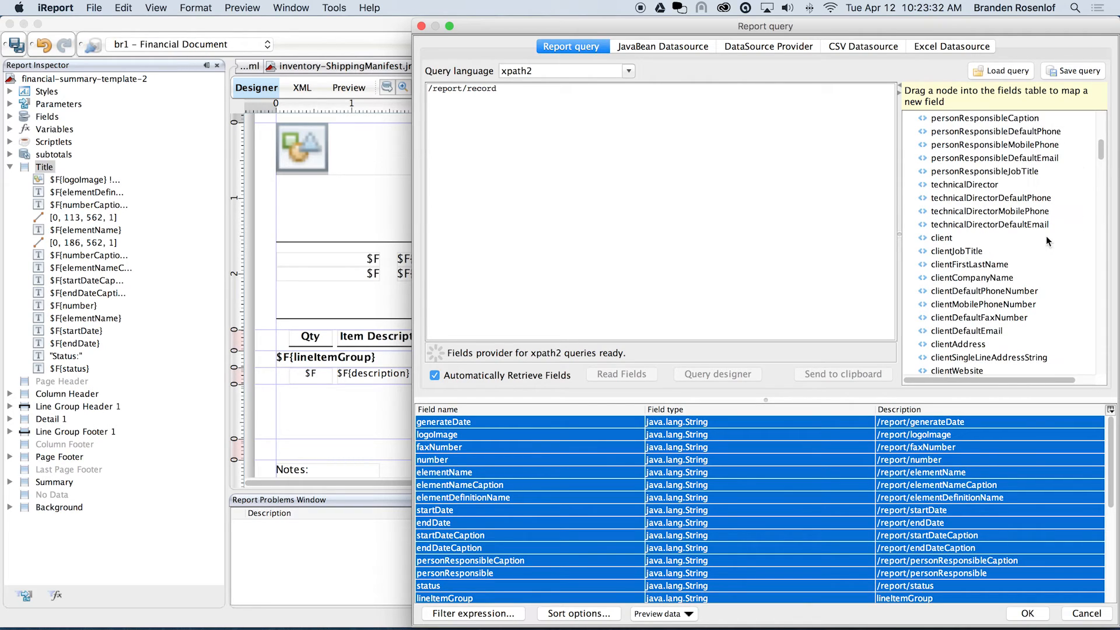
{"action": "scroll", "coordinate": [1045, 236], "scroll_direction": "down", "scroll_amount": 1}
{"action": "left_click", "coordinate": [945, 291]}
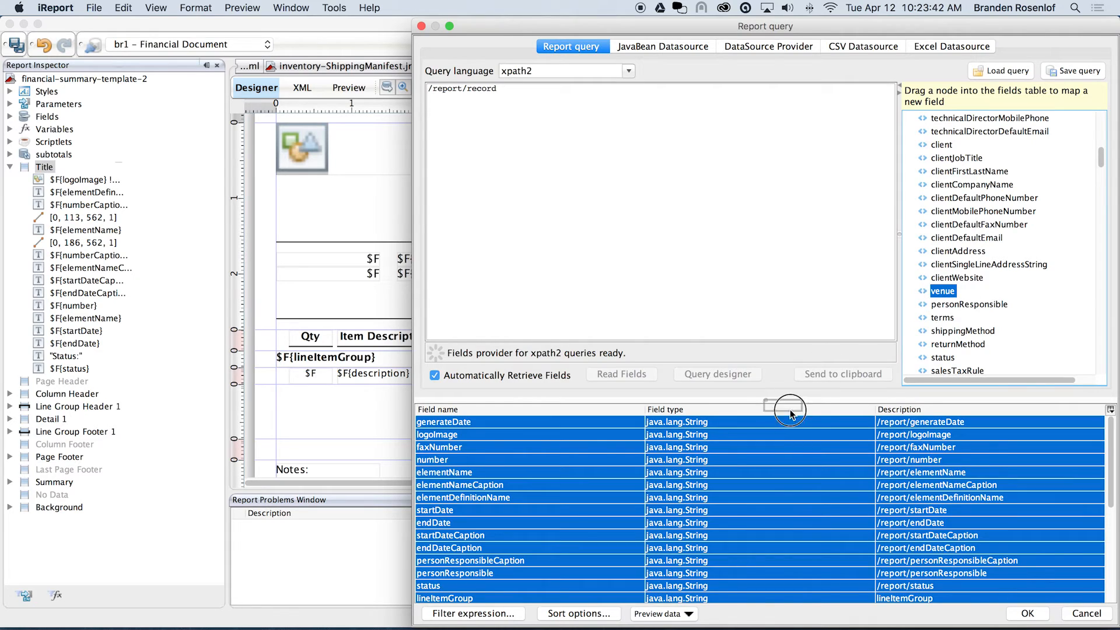
{"action": "left_click", "coordinate": [780, 434]}
{"action": "left_click", "coordinate": [688, 461]}
{"action": "left_click", "coordinate": [638, 488]}
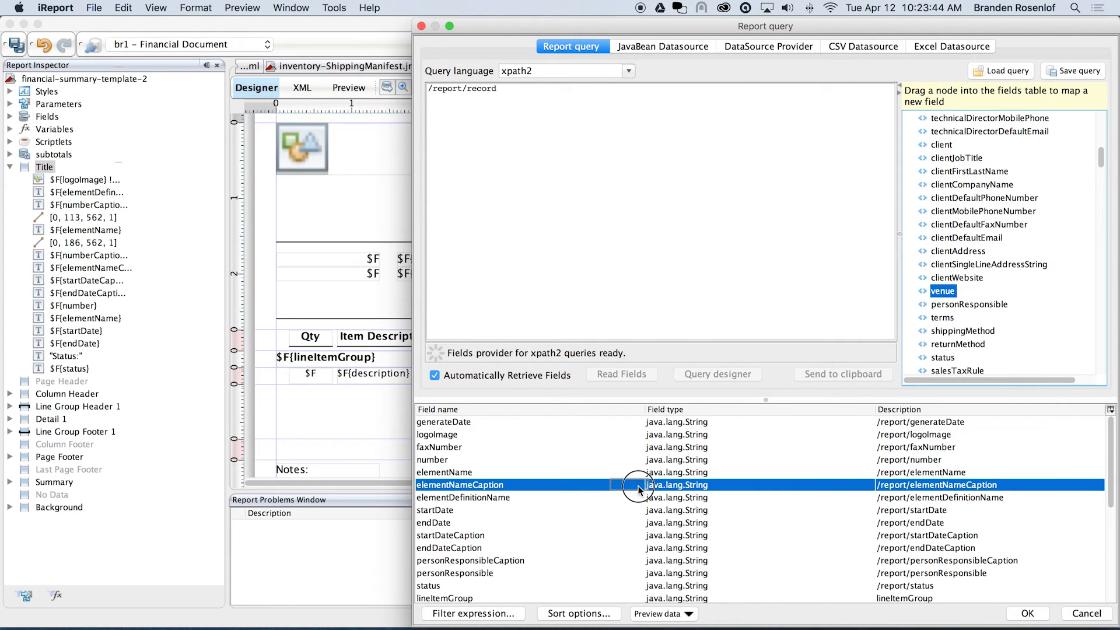
{"action": "scroll", "coordinate": [638, 488], "scroll_direction": "down", "scroll_amount": 2}
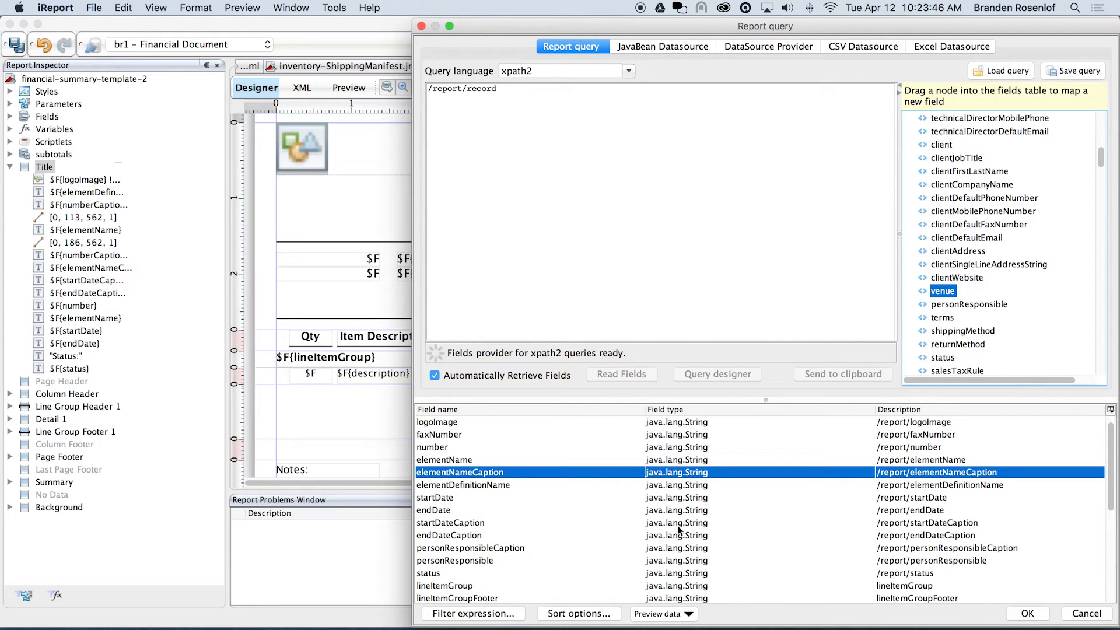
{"action": "left_click_drag", "start_coordinate": [685, 503], "coordinate": [683, 505]}
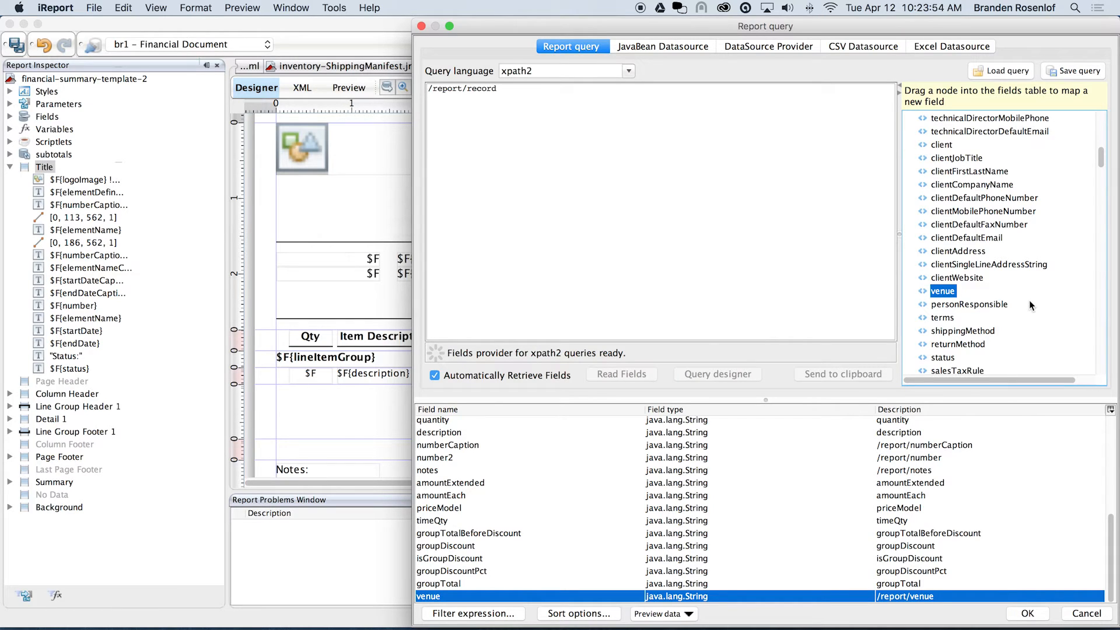
{"action": "scroll", "coordinate": [1029, 300], "scroll_direction": "up", "scroll_amount": 2}
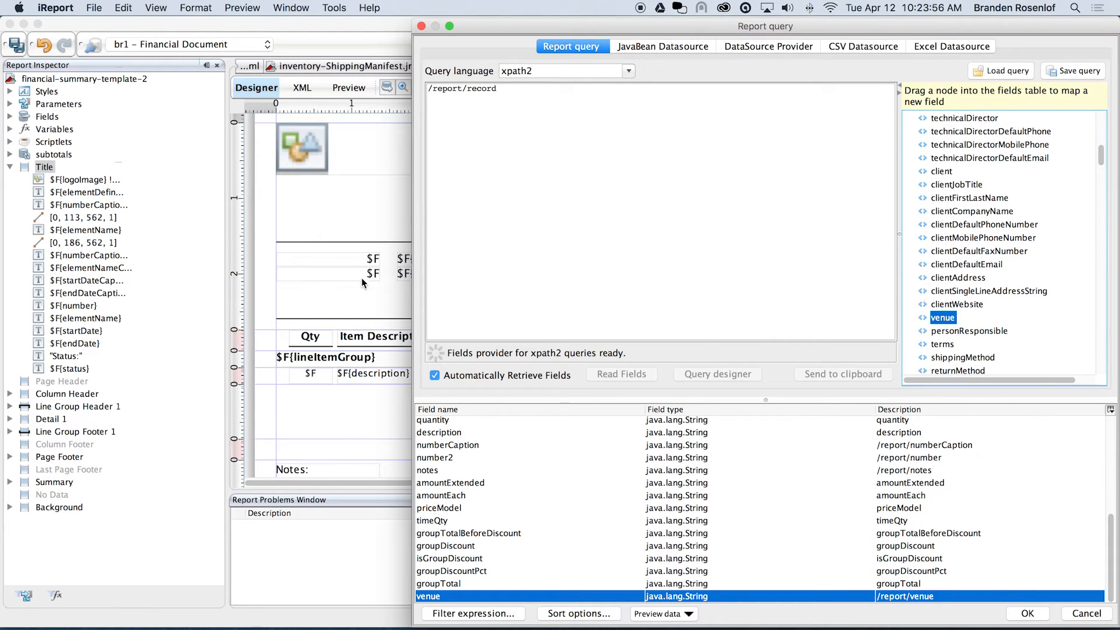
{"action": "left_click_drag", "start_coordinate": [492, 25], "coordinate": [621, 23]}
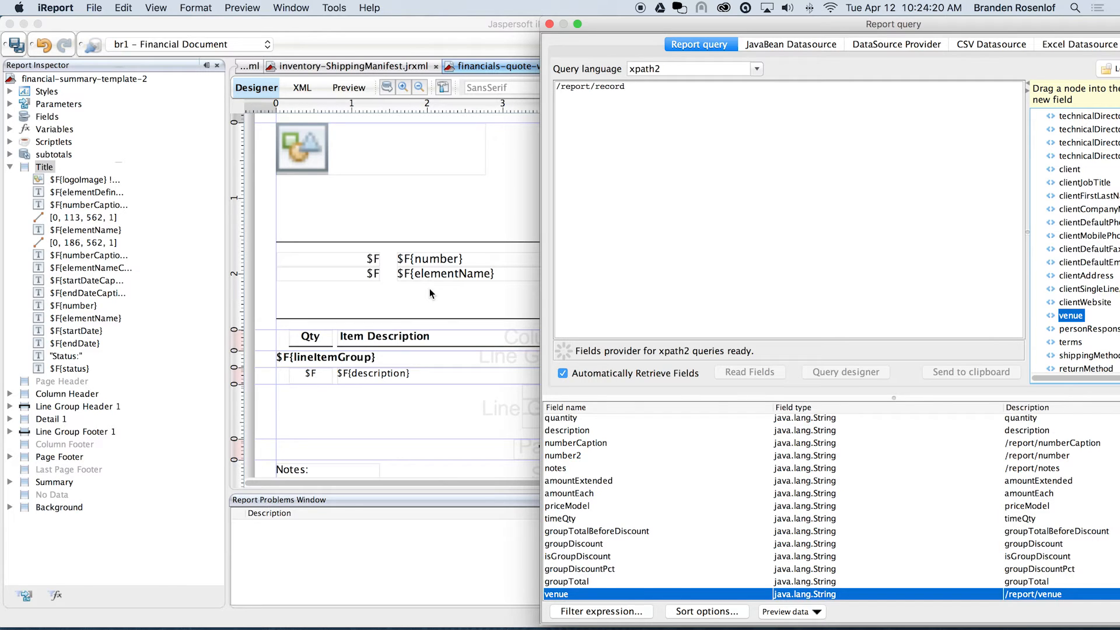
Step: Switch to the Flex web application and open the Quote project element definition for editing
{"action": "key", "text": "ctrl+Left"}
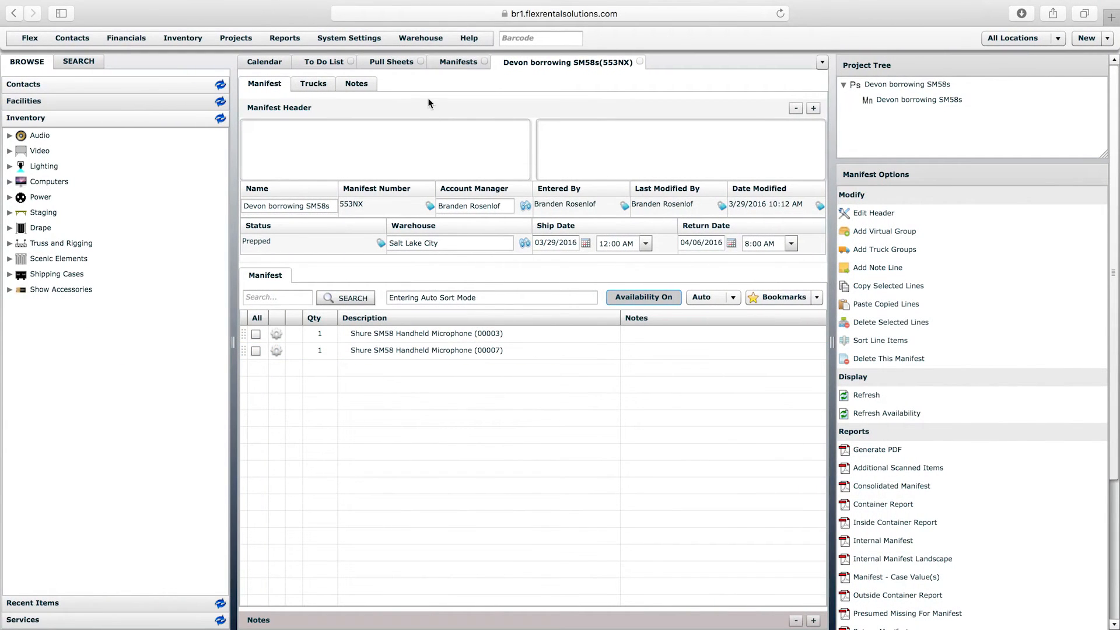
{"action": "left_click", "coordinate": [234, 38]}
{"action": "left_click", "coordinate": [260, 280]}
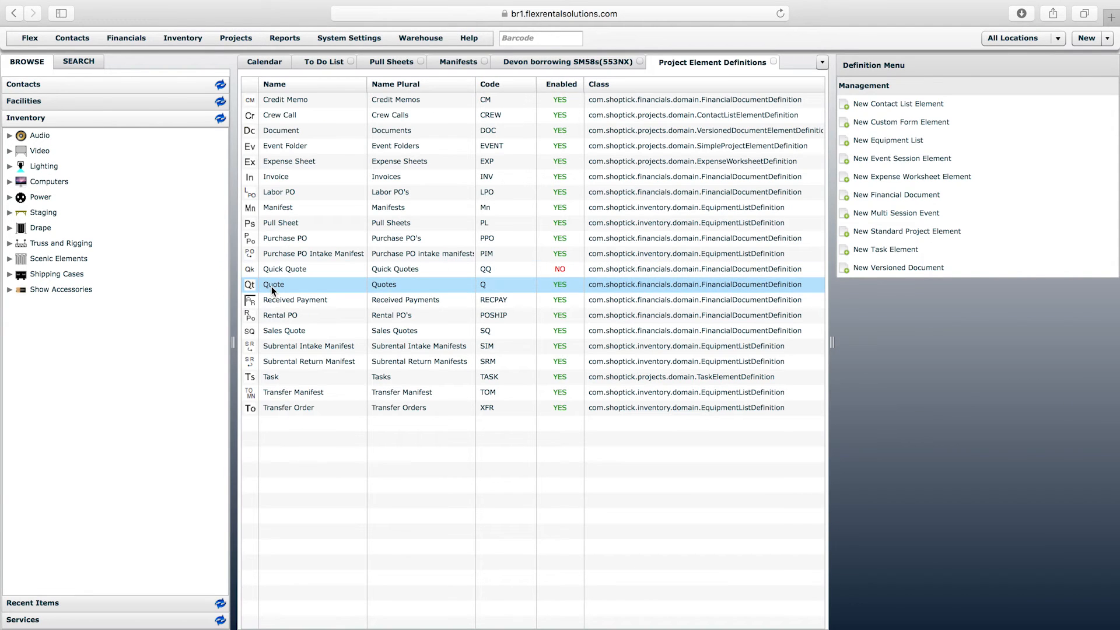
{"action": "left_click", "coordinate": [272, 286]}
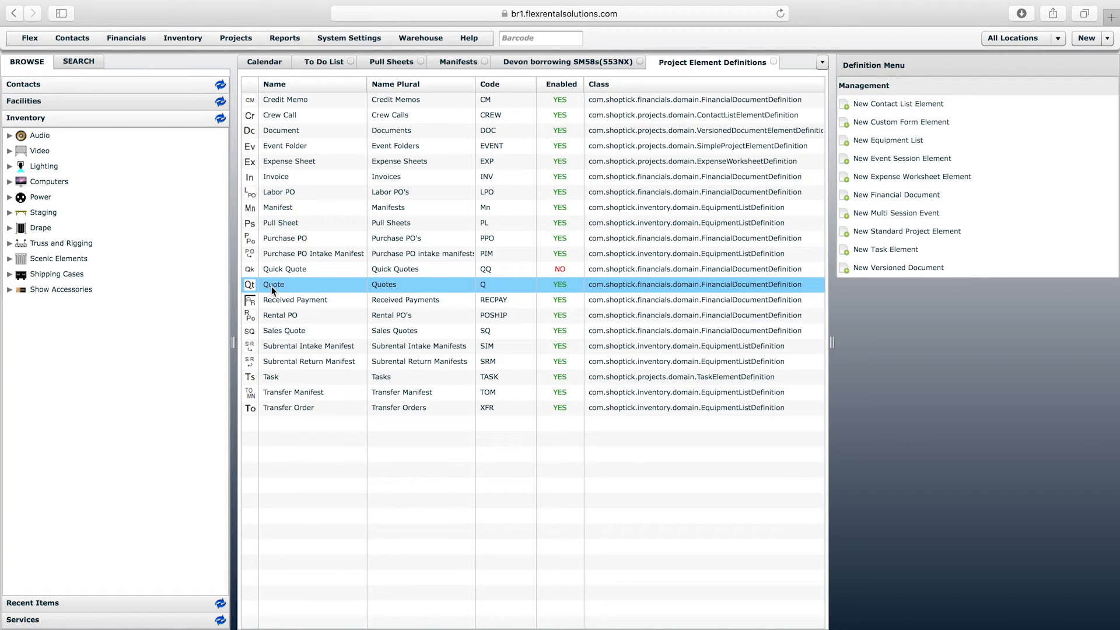
{"action": "double_click", "coordinate": [271, 286]}
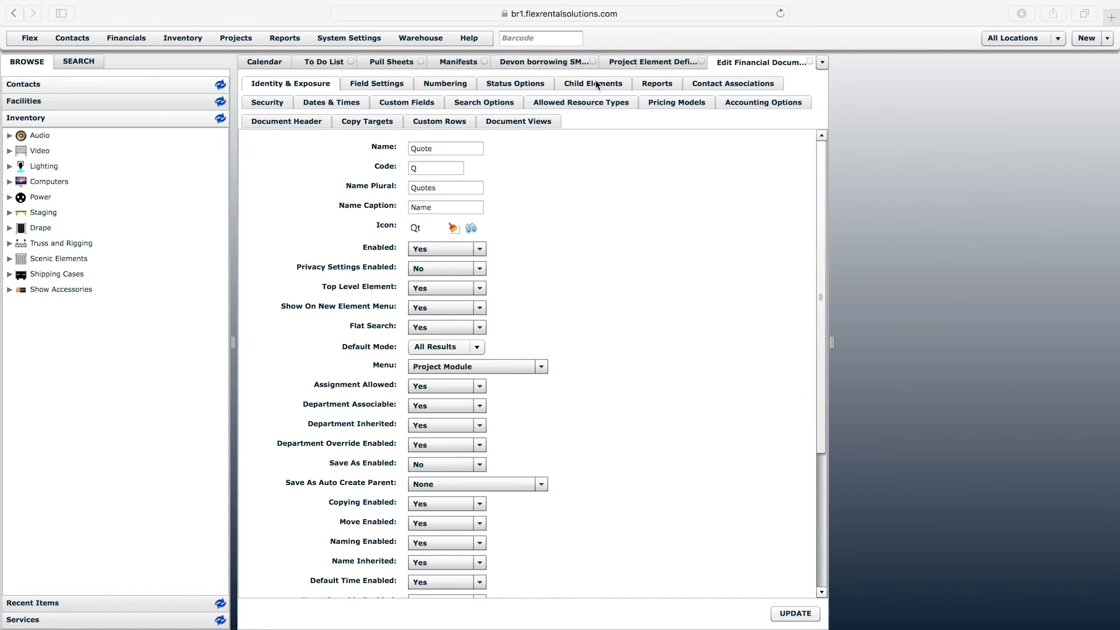
Step: Examine the Responsible Person and Venue captions in the Quote definition's contact associations without changing them
{"action": "left_click", "coordinate": [717, 86]}
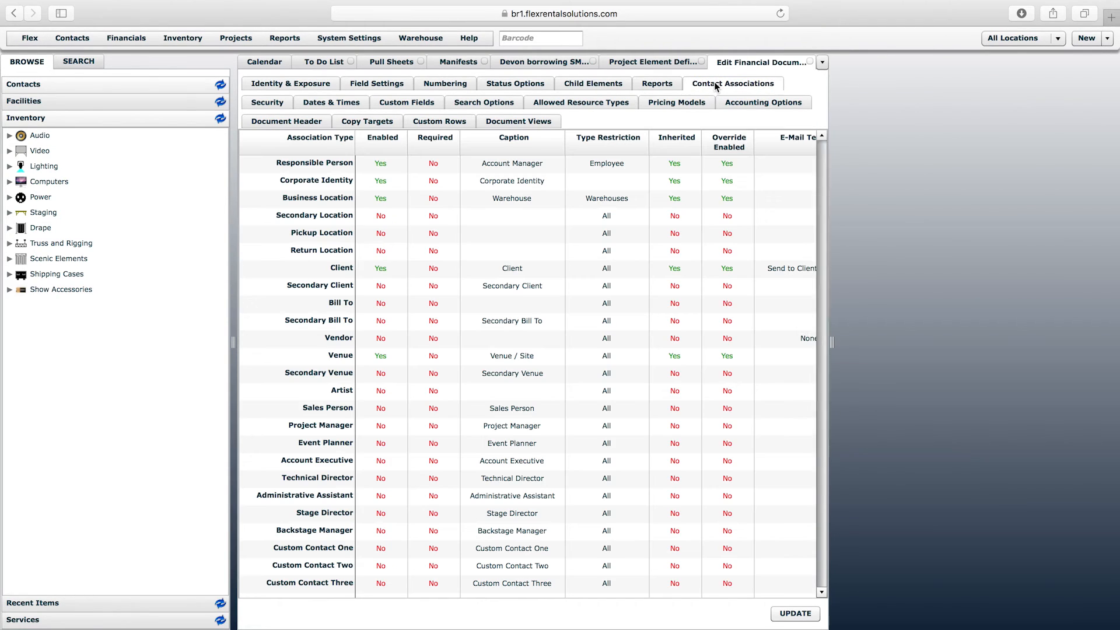
{"action": "left_click", "coordinate": [510, 164]}
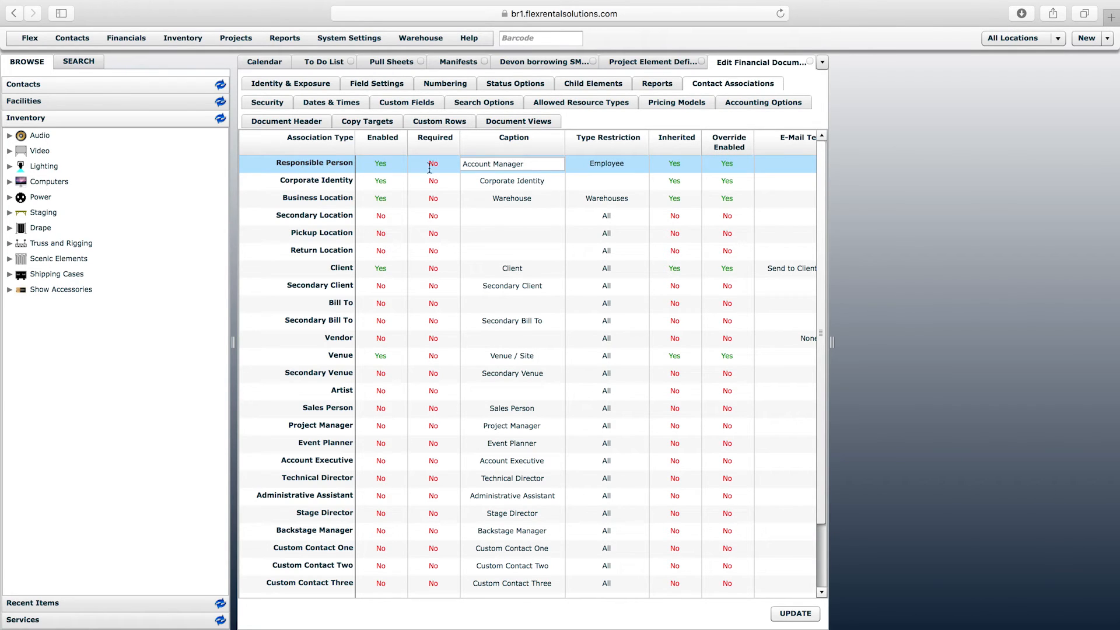
{"action": "left_click_drag", "start_coordinate": [525, 163], "coordinate": [450, 163]}
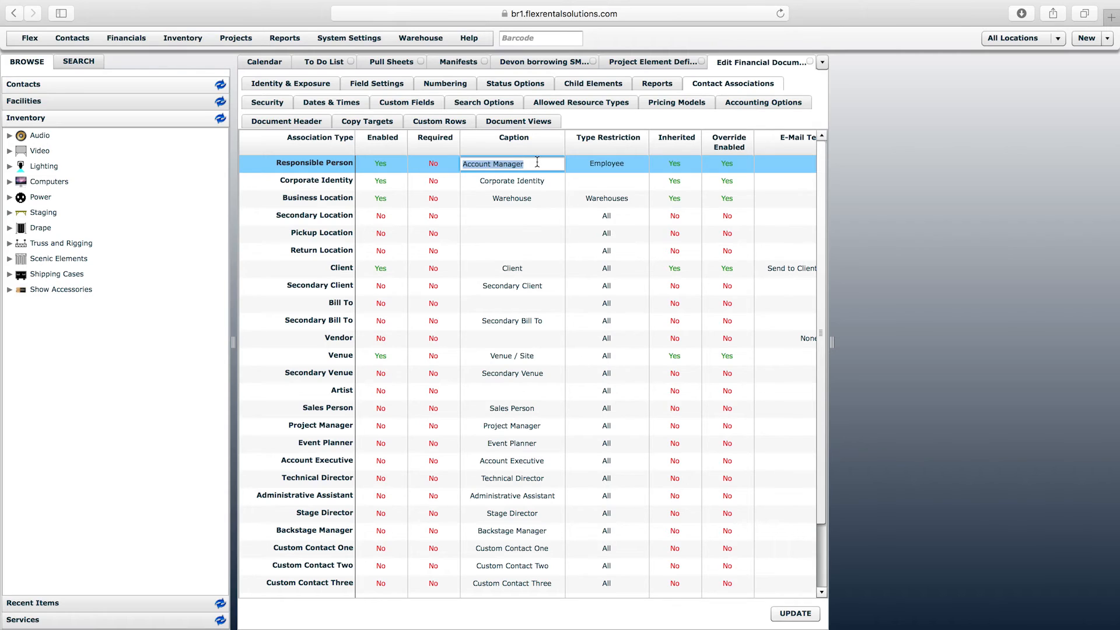
{"action": "left_click", "coordinate": [537, 164]}
{"action": "left_click", "coordinate": [492, 357]}
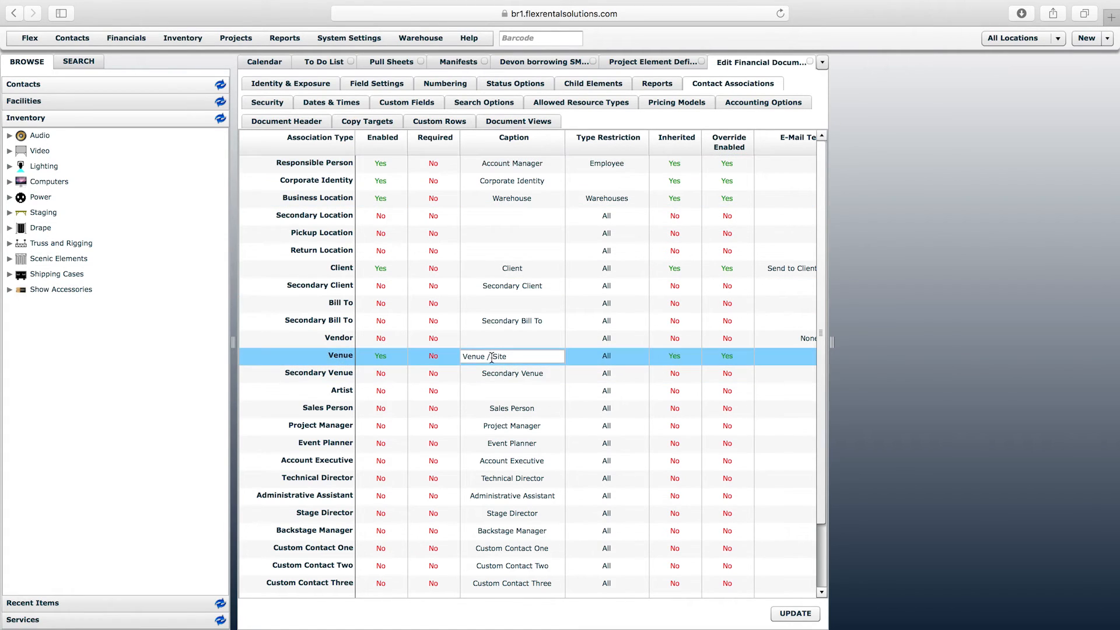
{"action": "triple_click", "coordinate": [501, 356]}
{"action": "left_click", "coordinate": [900, 277]}
Step: Switch back to iReport Designer, add the venueCaption node to the mapped fields, and accept the report query
{"action": "key", "text": "ctrl+Right"}
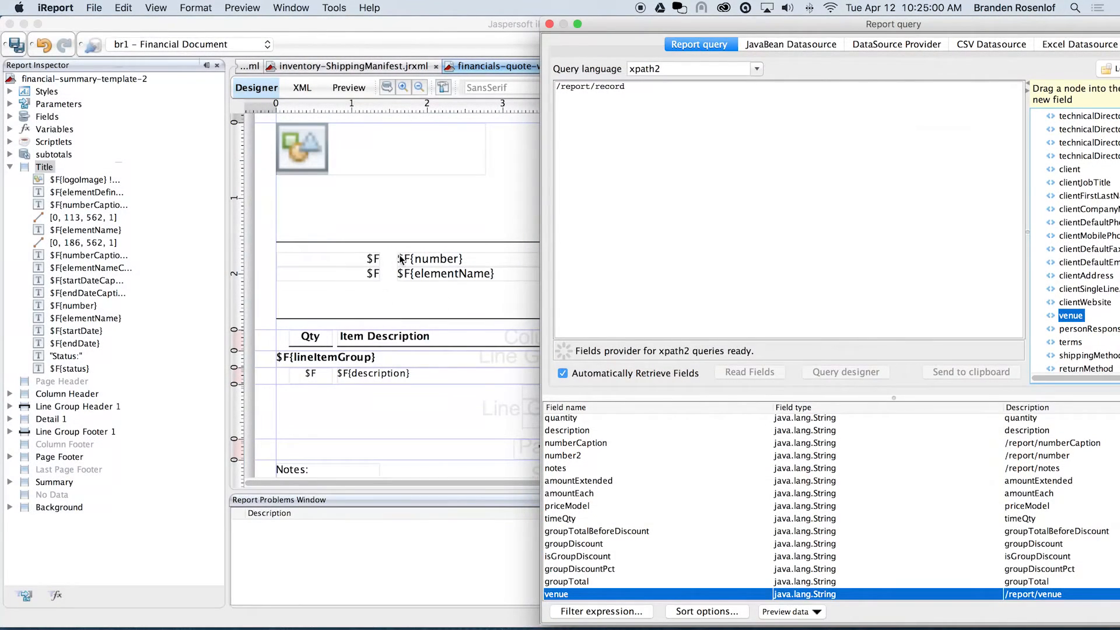
{"action": "left_click_drag", "start_coordinate": [1006, 25], "coordinate": [844, 25]}
{"action": "scroll", "coordinate": [1016, 220], "scroll_direction": "up", "scroll_amount": 5}
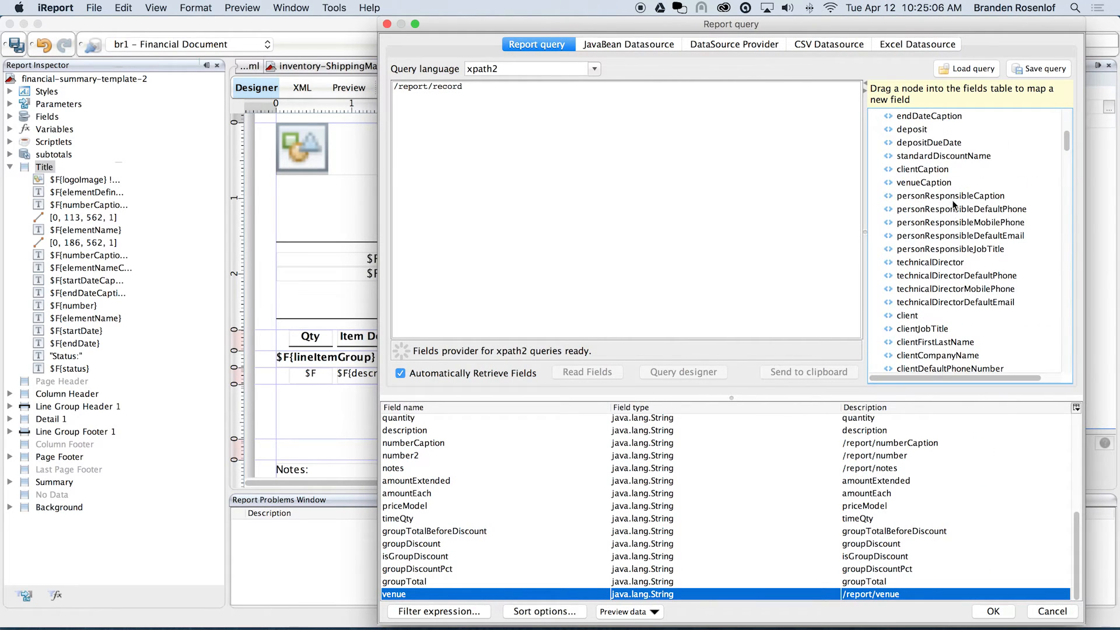
{"action": "left_click", "coordinate": [908, 185]}
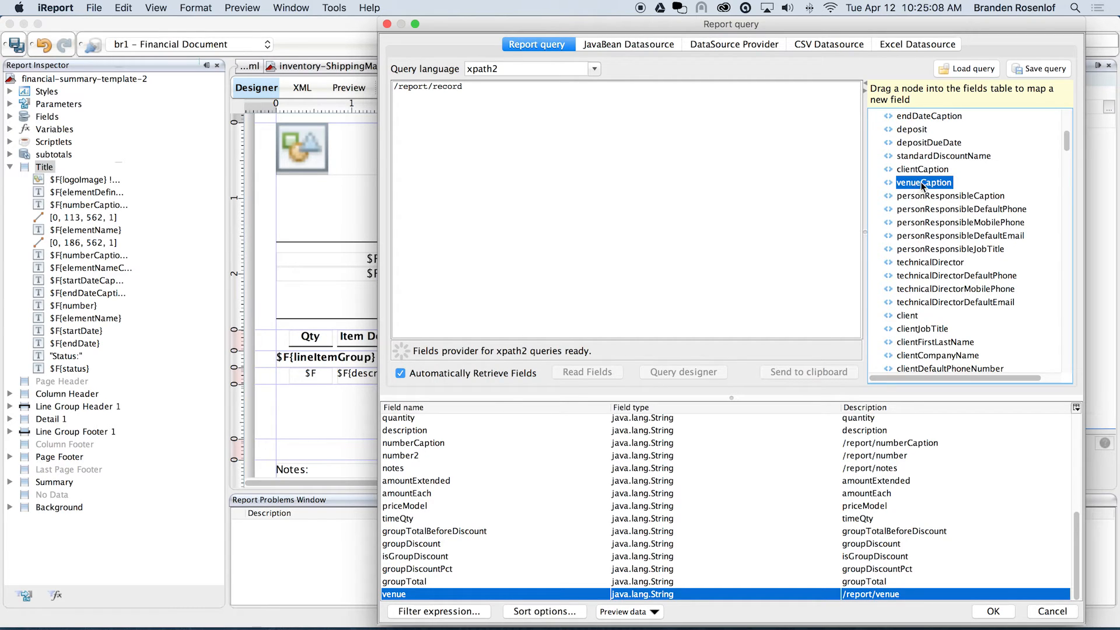
{"action": "left_click_drag", "start_coordinate": [915, 188], "coordinate": [608, 470]}
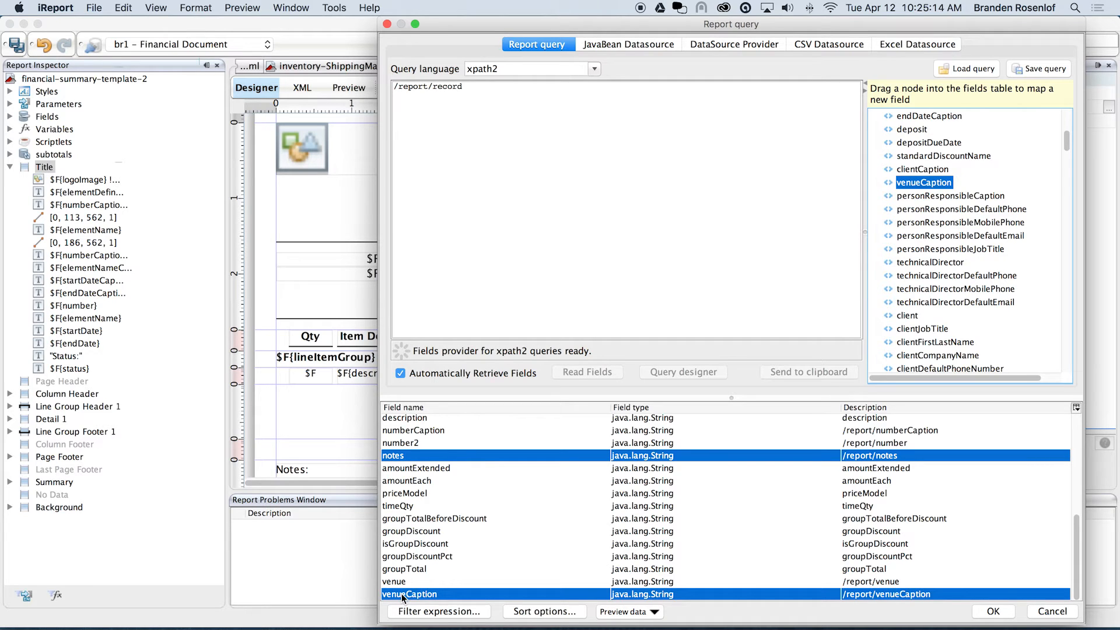
{"action": "left_click", "coordinate": [1002, 613]}
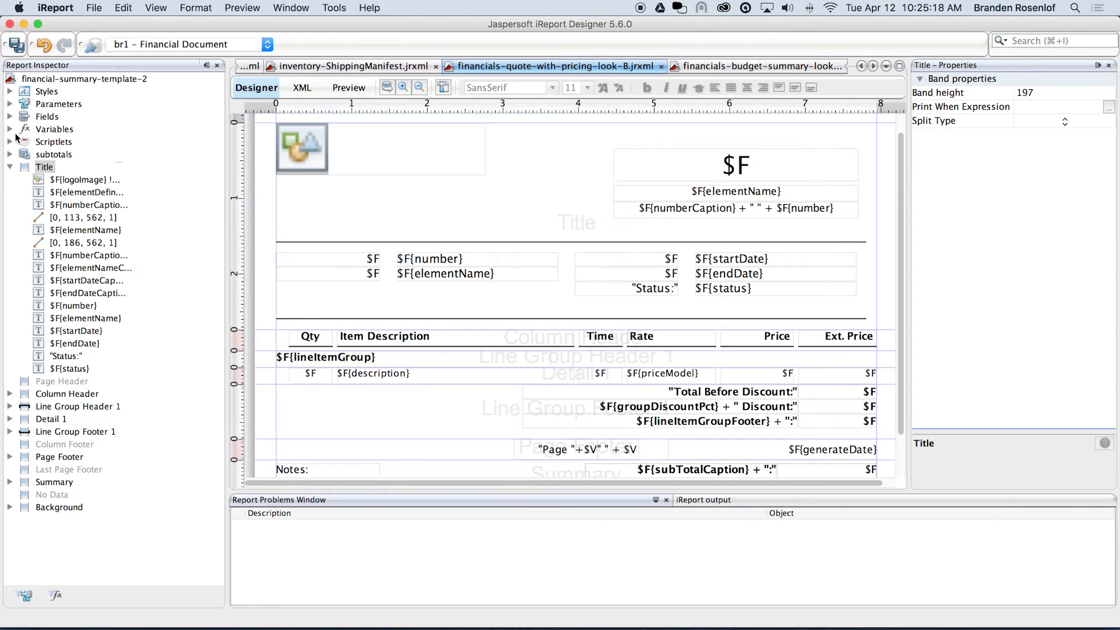
Step: Place the venueCaption field value in the Title band below the element name caption, with its left position at -1 and top at 151
{"action": "left_click", "coordinate": [10, 117]}
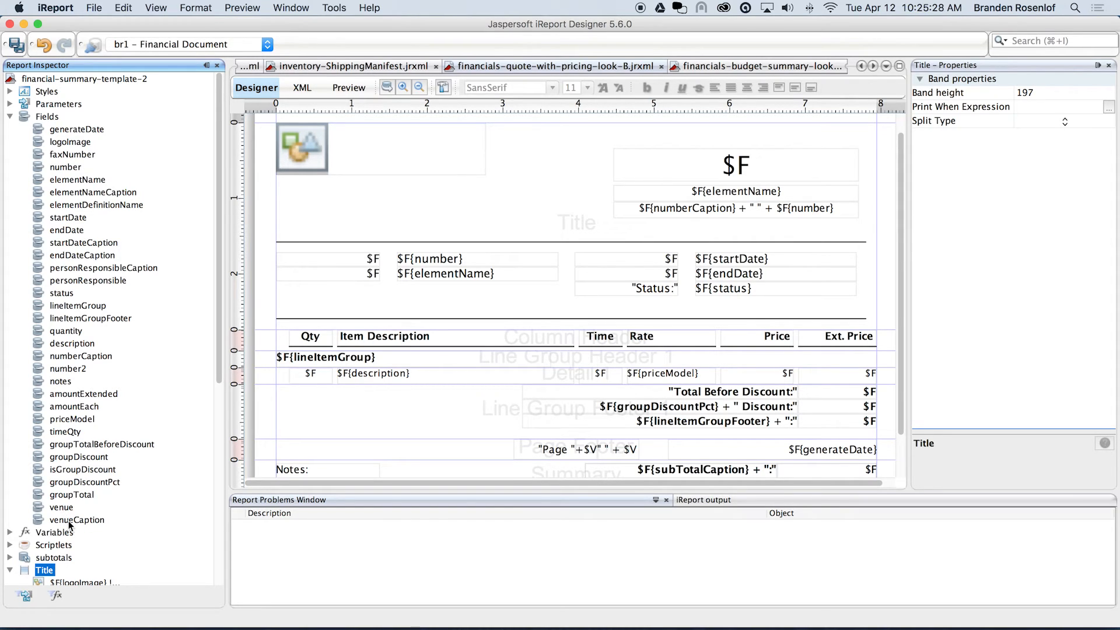
{"action": "left_click_drag", "start_coordinate": [63, 522], "coordinate": [337, 295]}
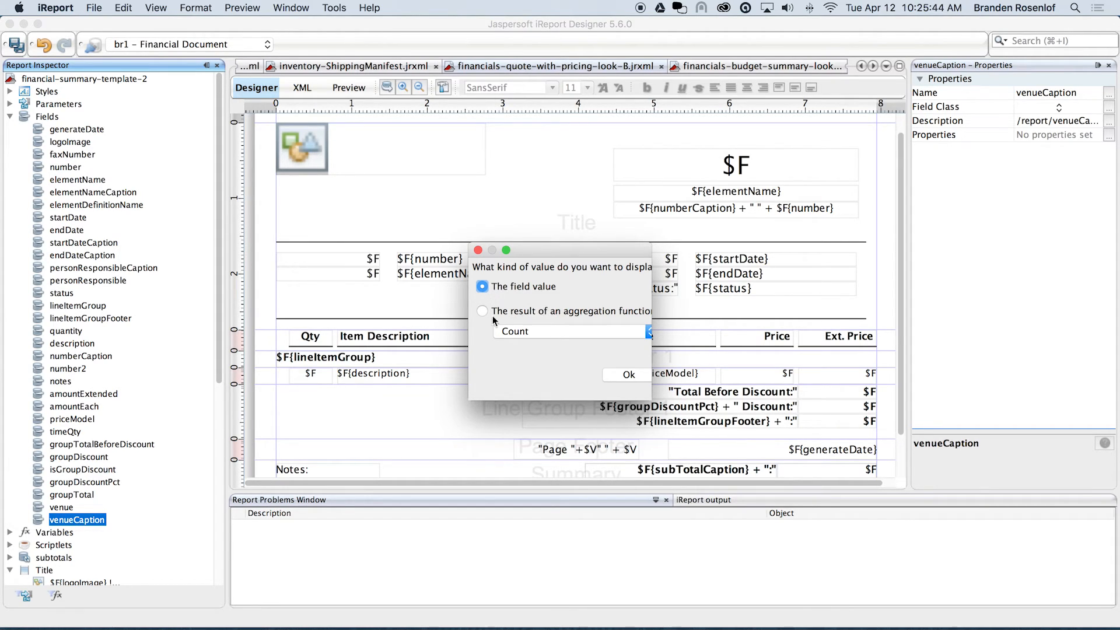
{"action": "left_click", "coordinate": [639, 377]}
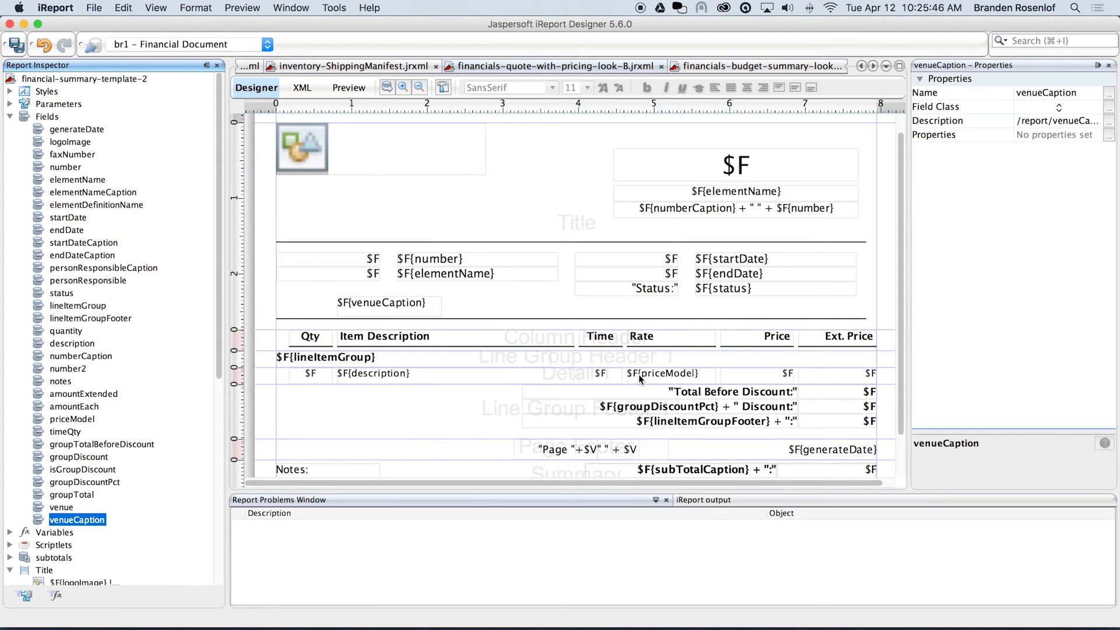
{"action": "left_click", "coordinate": [386, 304]}
{"action": "left_click_drag", "start_coordinate": [386, 303], "coordinate": [336, 292]}
{"action": "left_click", "coordinate": [422, 304]}
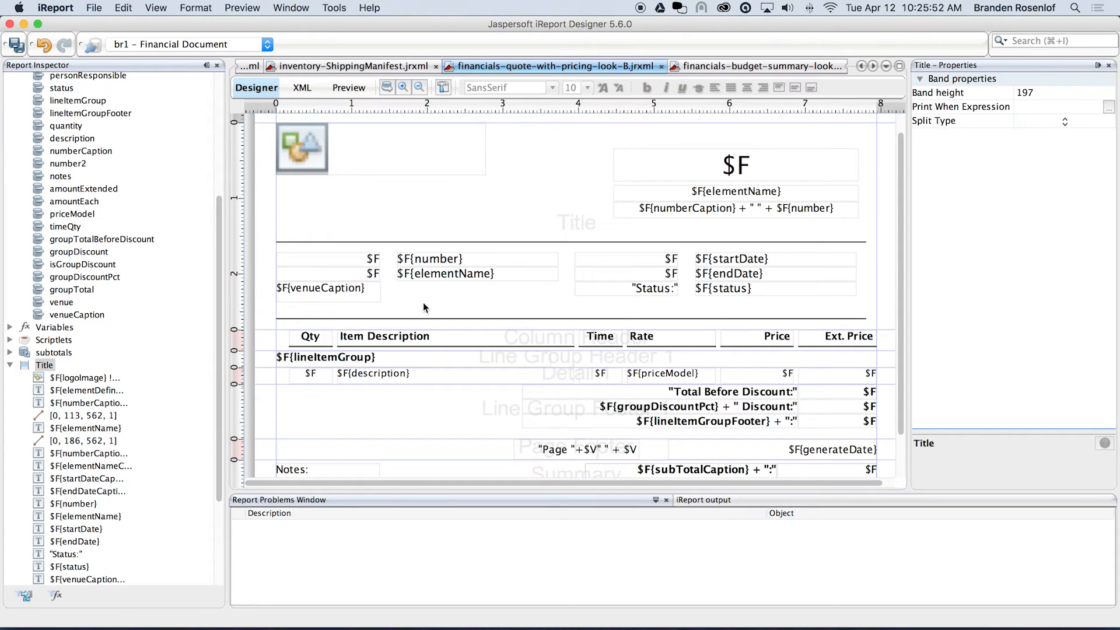
{"action": "left_click", "coordinate": [369, 296]}
{"action": "key", "text": "Left"}
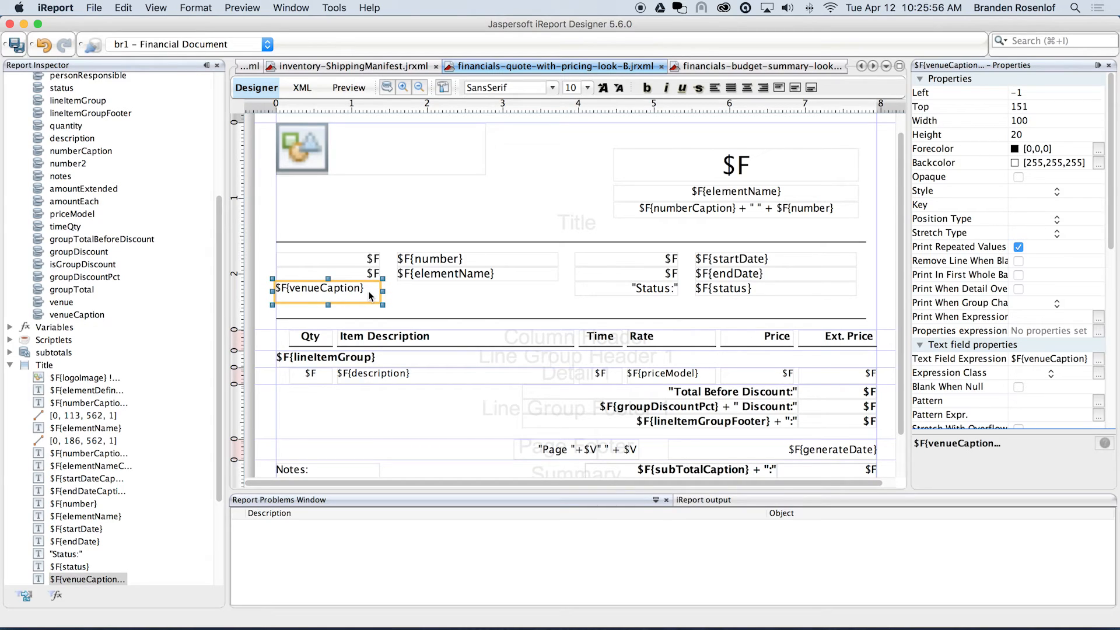
{"action": "left_click", "coordinate": [394, 297]}
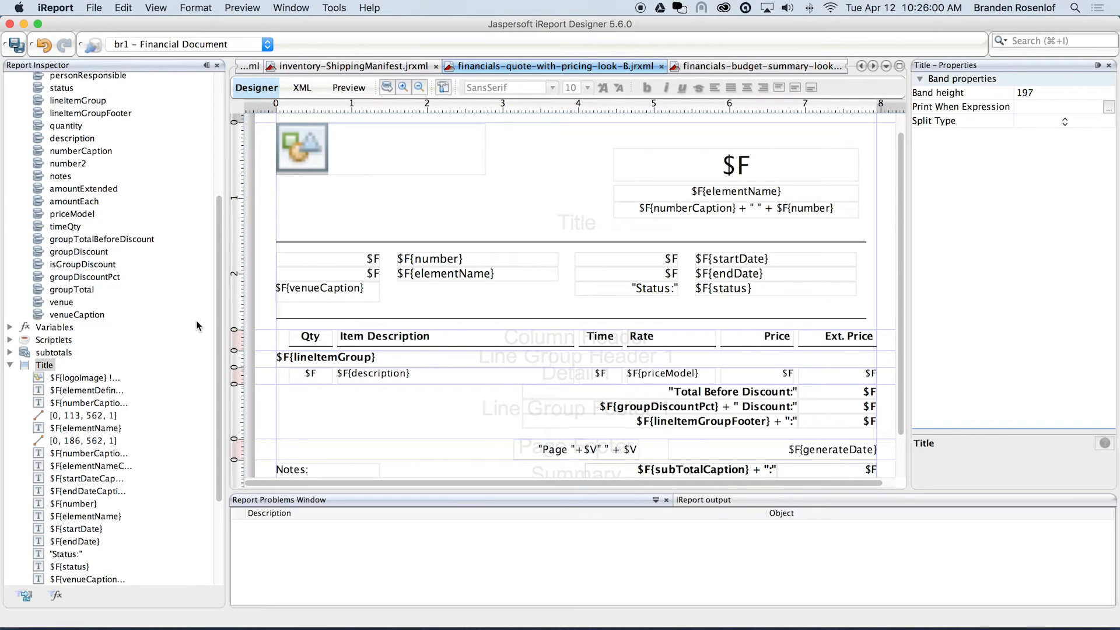
Step: Place the venue field value beside the venue caption in the Title band and preview the report
{"action": "left_click", "coordinate": [62, 302]}
{"action": "left_click_drag", "start_coordinate": [56, 305], "coordinate": [415, 289]}
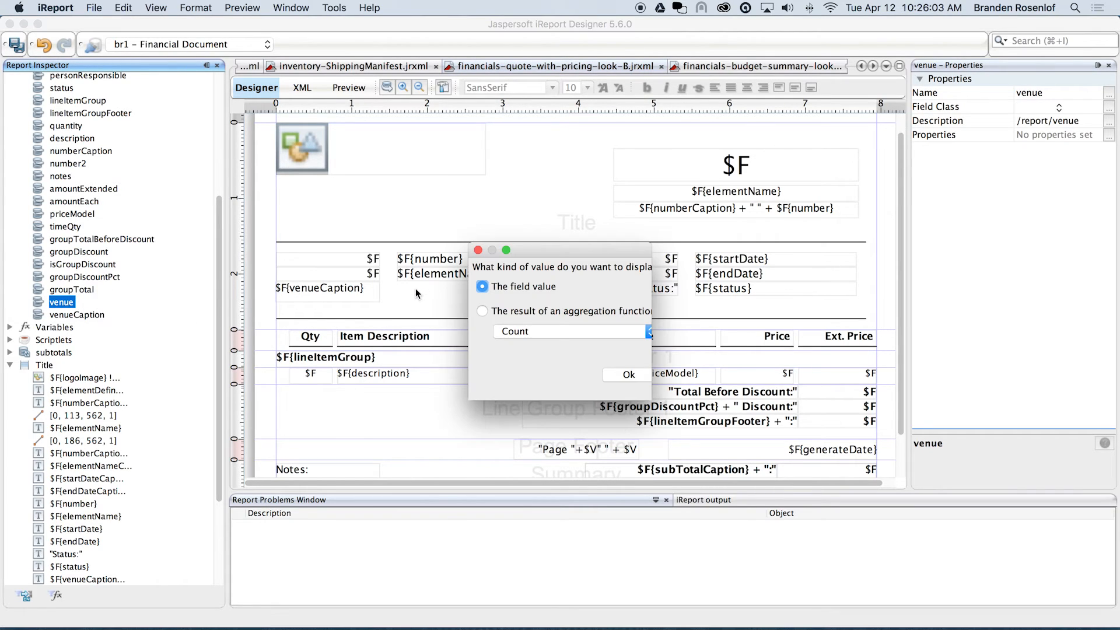
{"action": "left_click", "coordinate": [628, 374]}
{"action": "left_click", "coordinate": [469, 306]}
{"action": "left_click_drag", "start_coordinate": [469, 305], "coordinate": [449, 294]}
{"action": "left_click", "coordinate": [551, 302]}
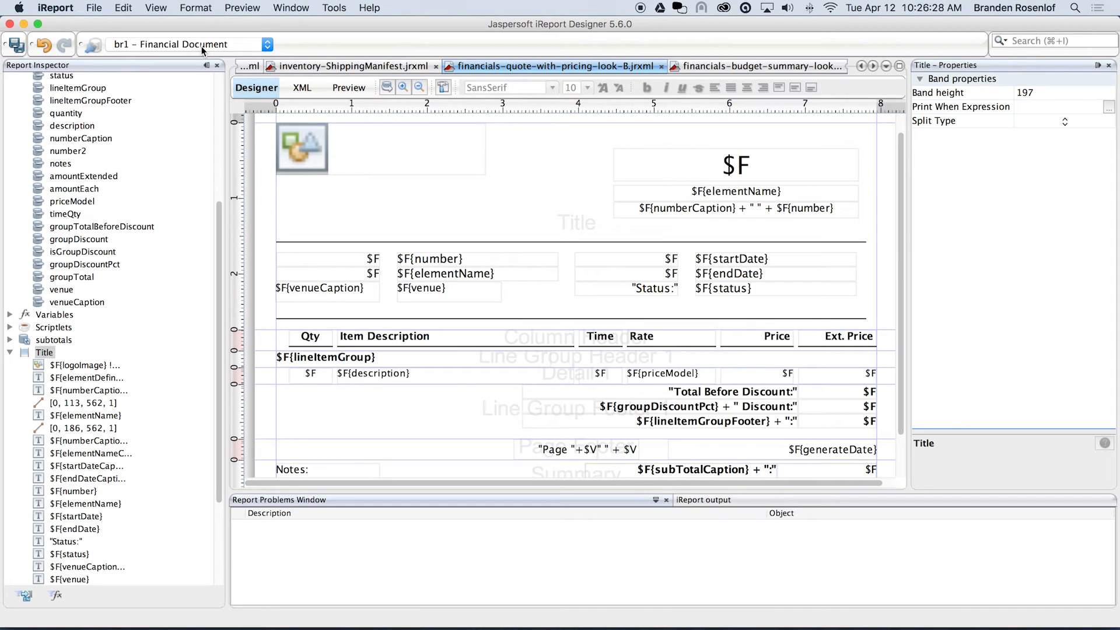
{"action": "left_click", "coordinate": [349, 88]}
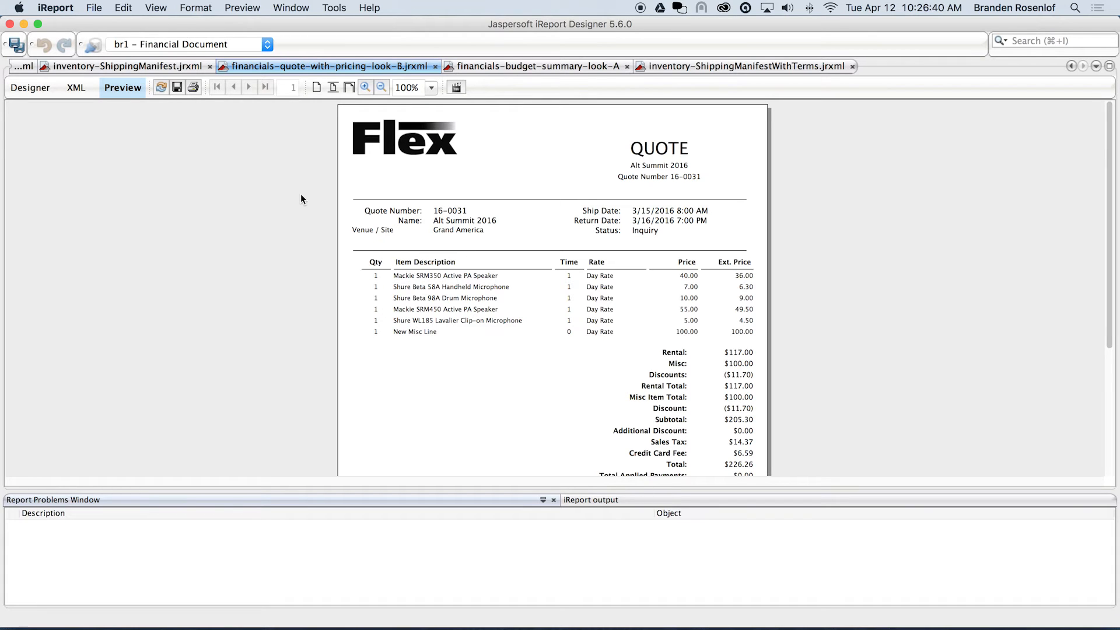
Step: Review the XML nodes available in the report query without changing them, and preview the quote again
{"action": "left_click", "coordinate": [27, 88]}
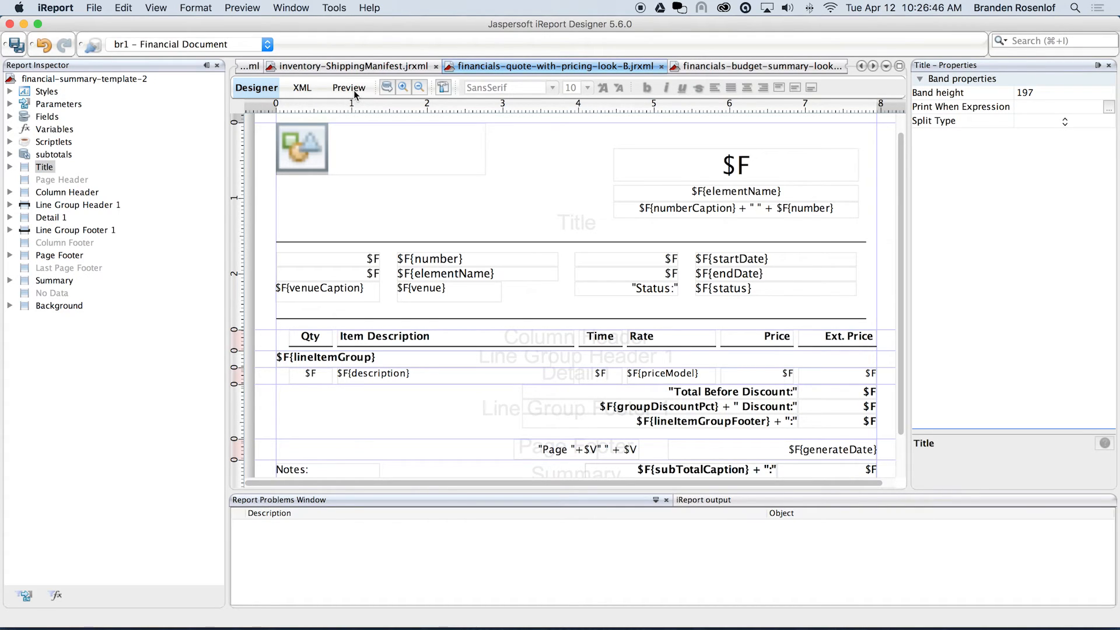
{"action": "left_click", "coordinate": [387, 87]}
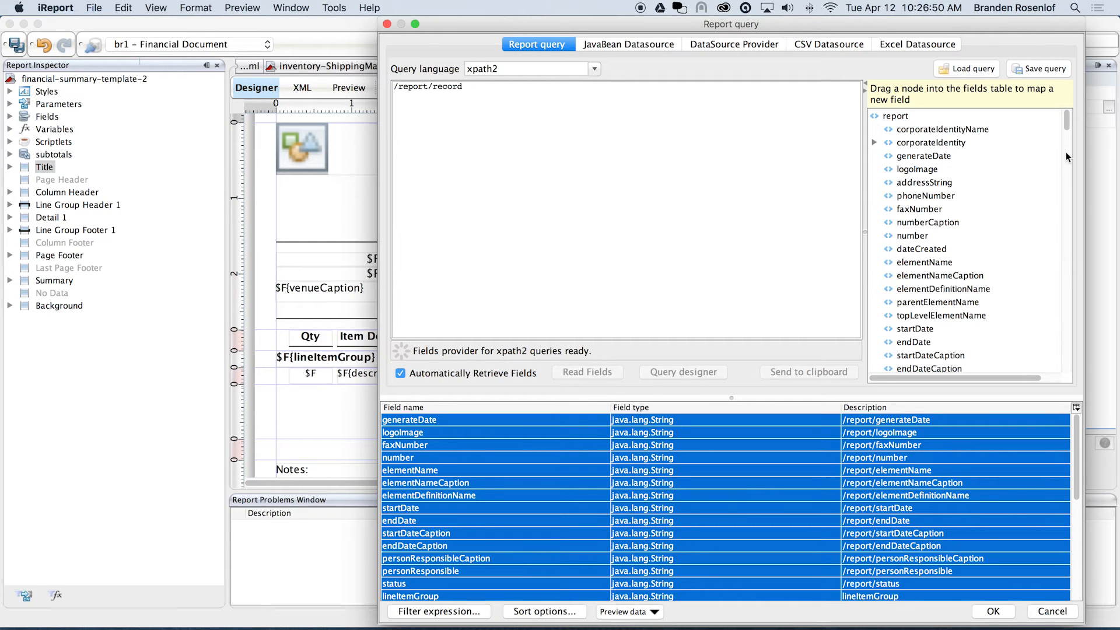
{"action": "left_click", "coordinate": [387, 25]}
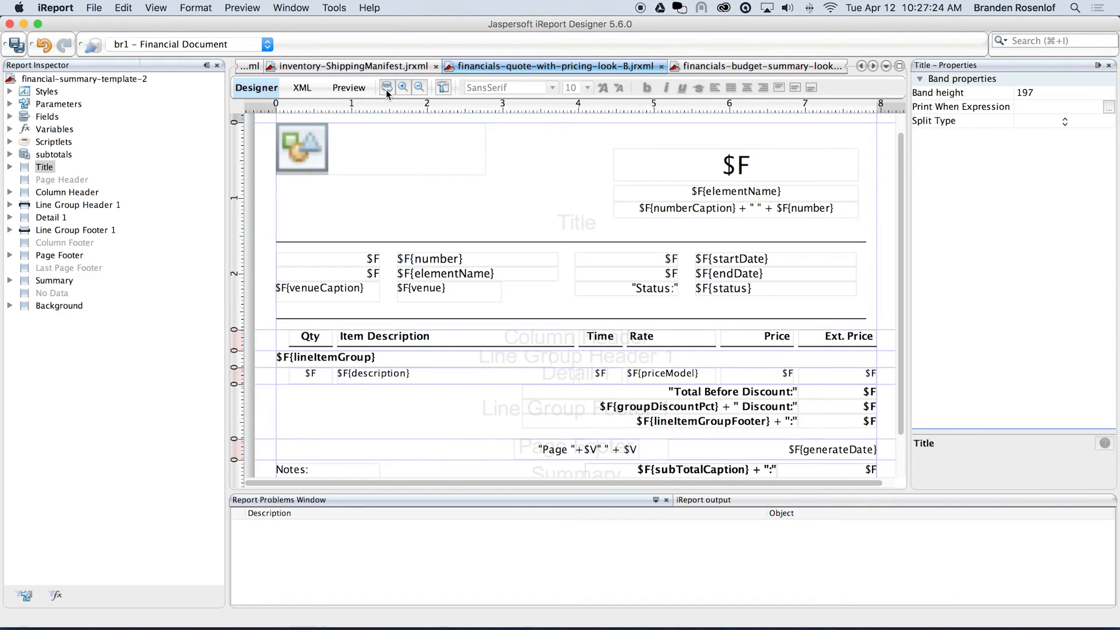
{"action": "left_click", "coordinate": [350, 87]}
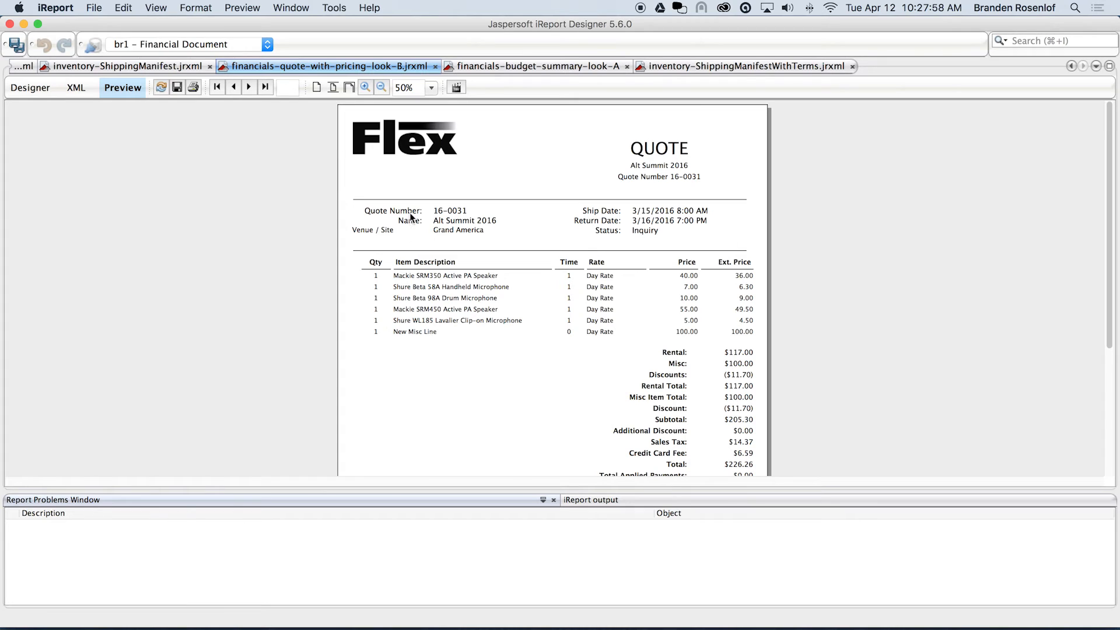
Step: Return to the report design and set the venueCaption field's horizontal alignment to Right
{"action": "left_click", "coordinate": [48, 98]}
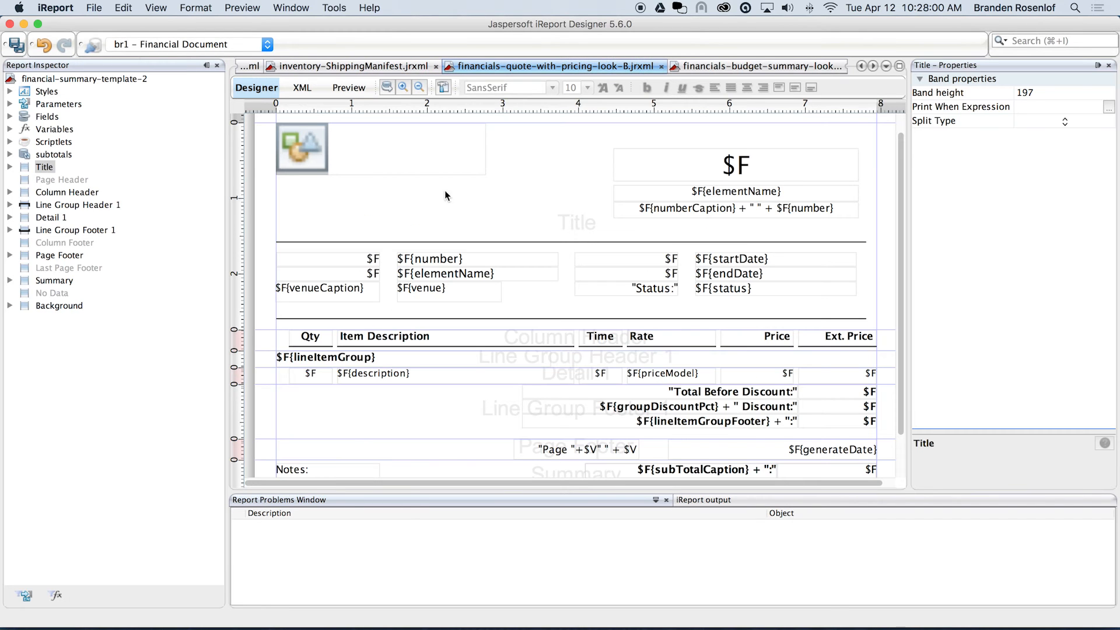
{"action": "left_click", "coordinate": [339, 294]}
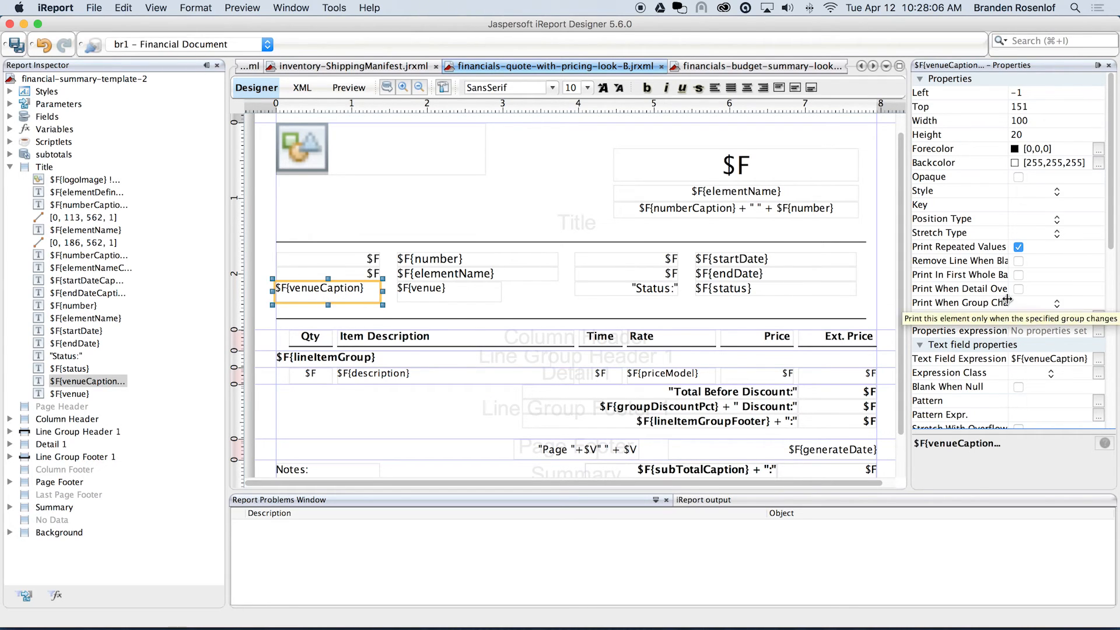
{"action": "left_click_drag", "start_coordinate": [1112, 179], "coordinate": [1113, 373]}
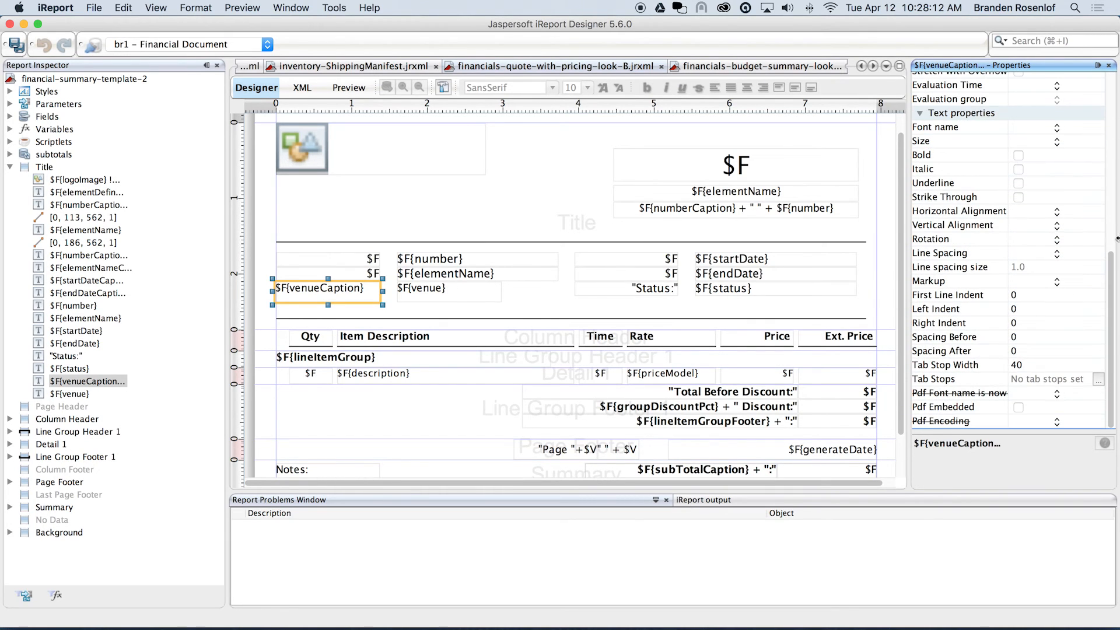
{"action": "left_click", "coordinate": [1053, 215]}
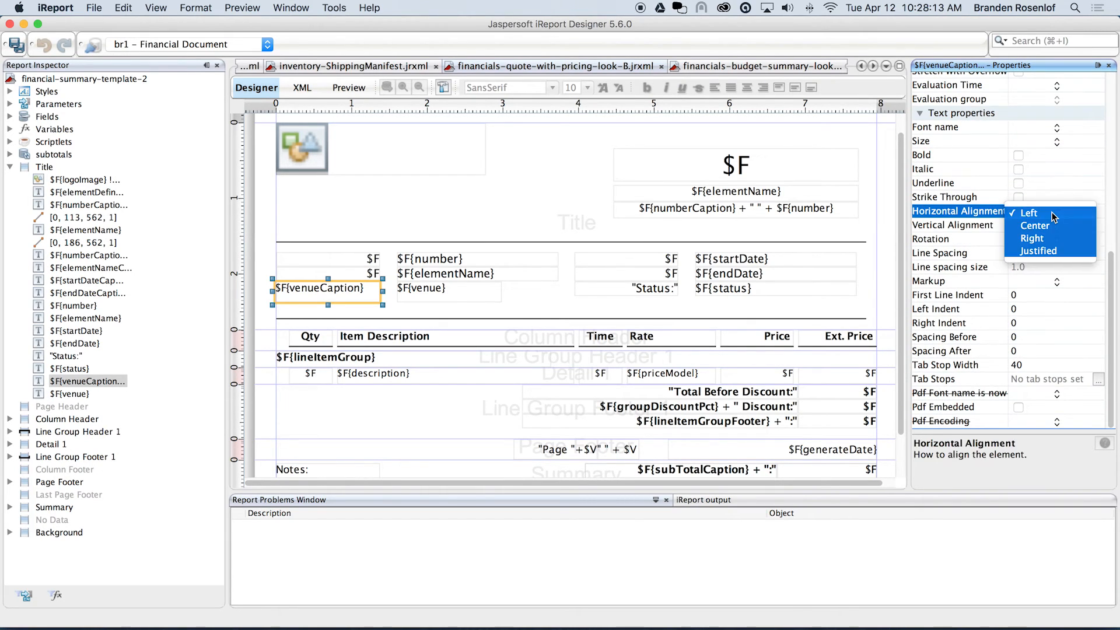
{"action": "left_click", "coordinate": [1043, 243]}
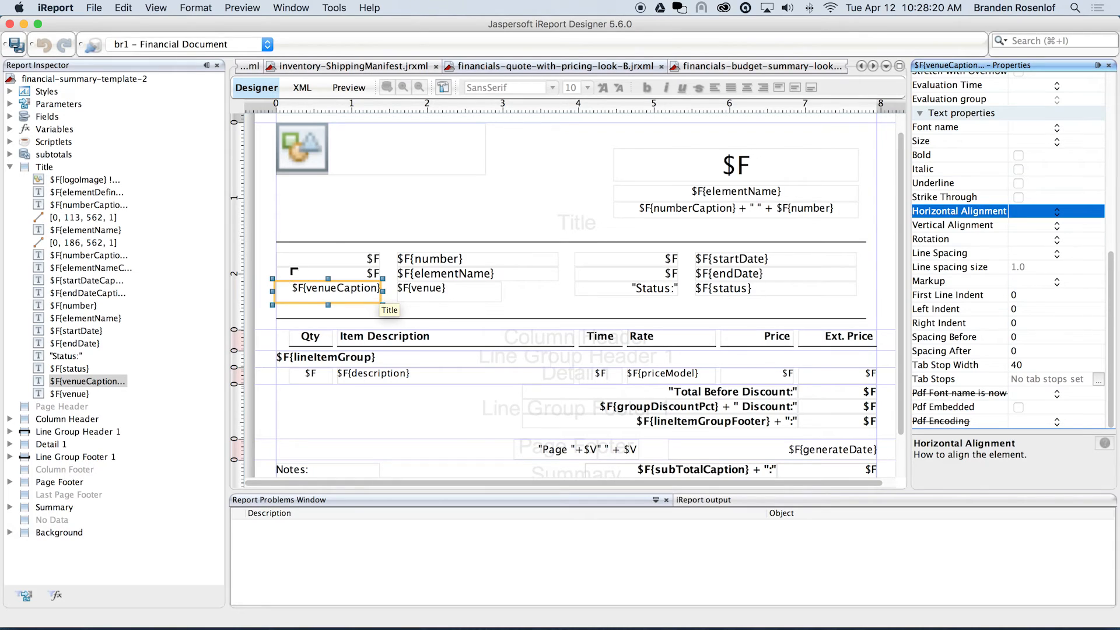
Step: Check the font size of the element name caption and set the venueCaption field's size to 11 to match
{"action": "left_click", "coordinate": [375, 277]}
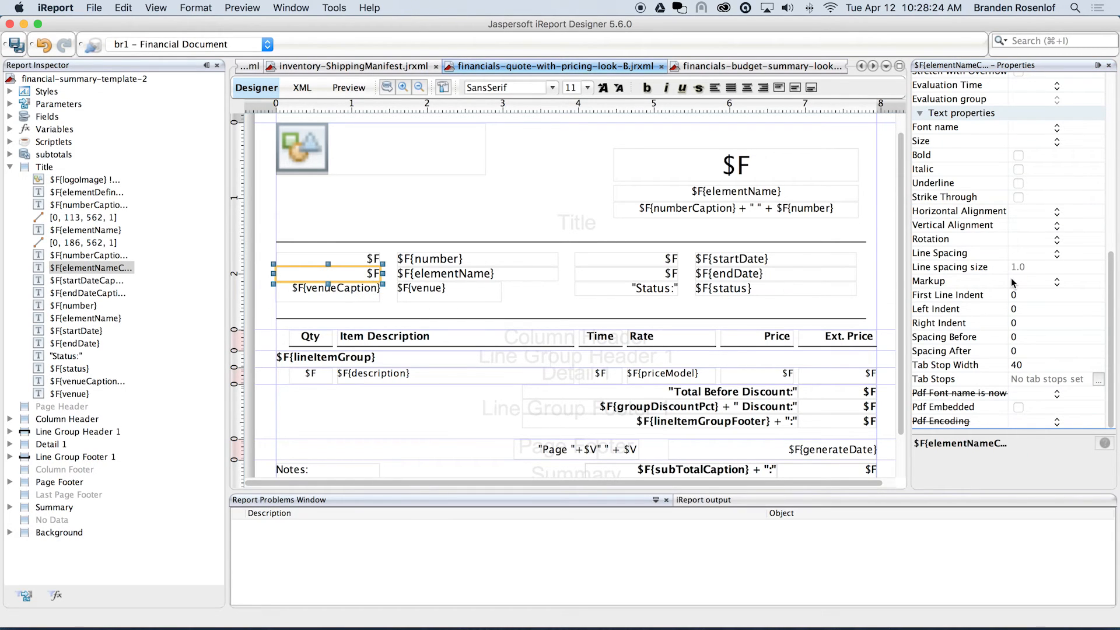
{"action": "left_click", "coordinate": [1053, 144]}
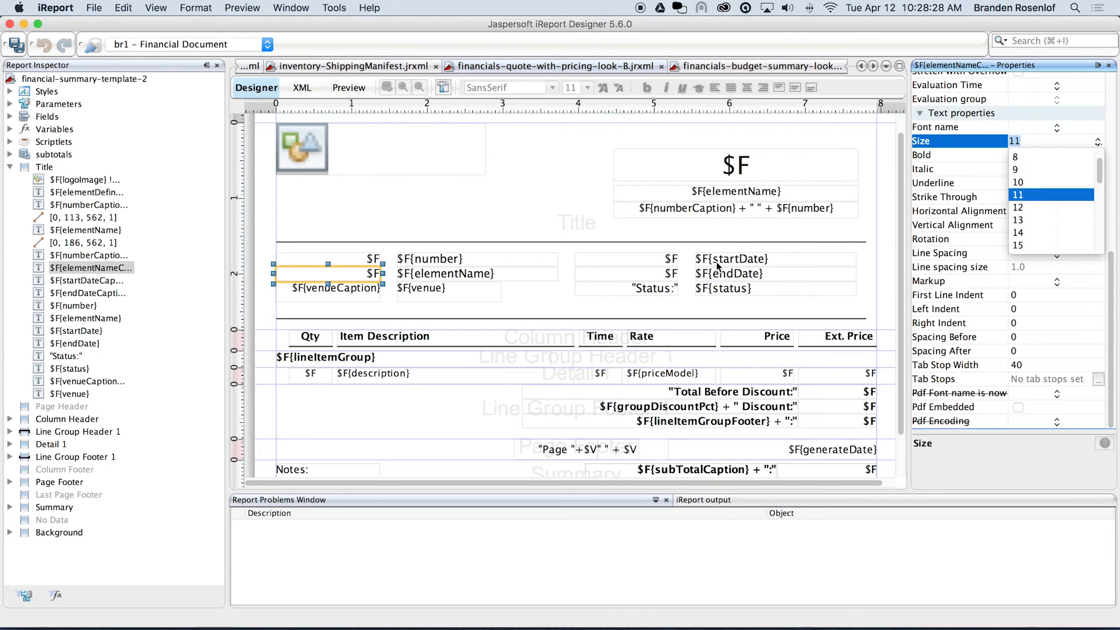
{"action": "left_click", "coordinate": [349, 291]}
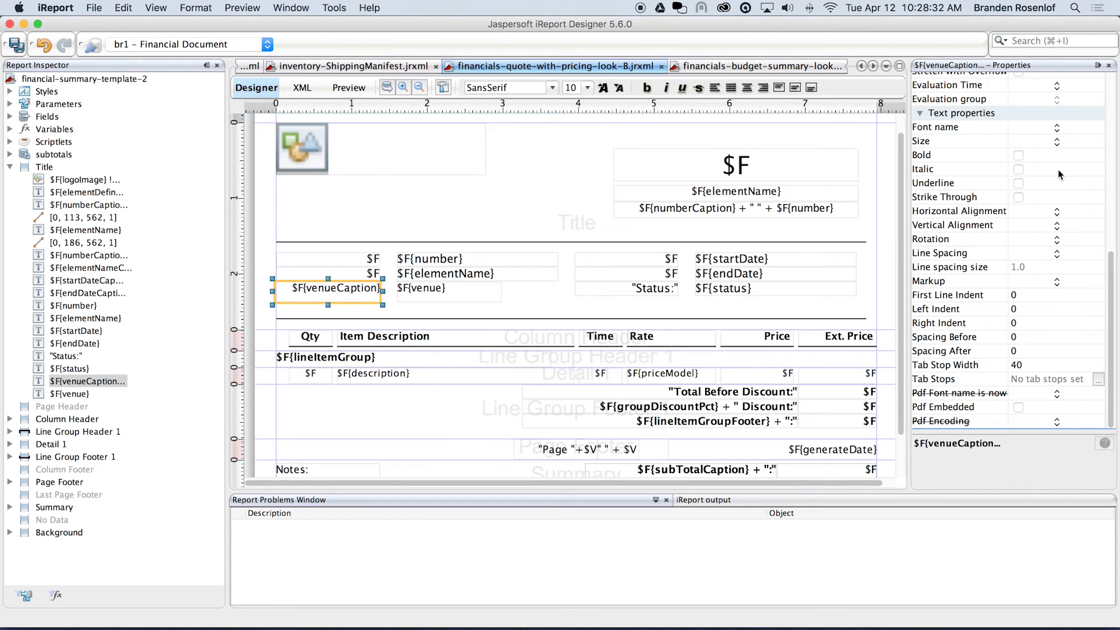
{"action": "left_click", "coordinate": [1060, 142]}
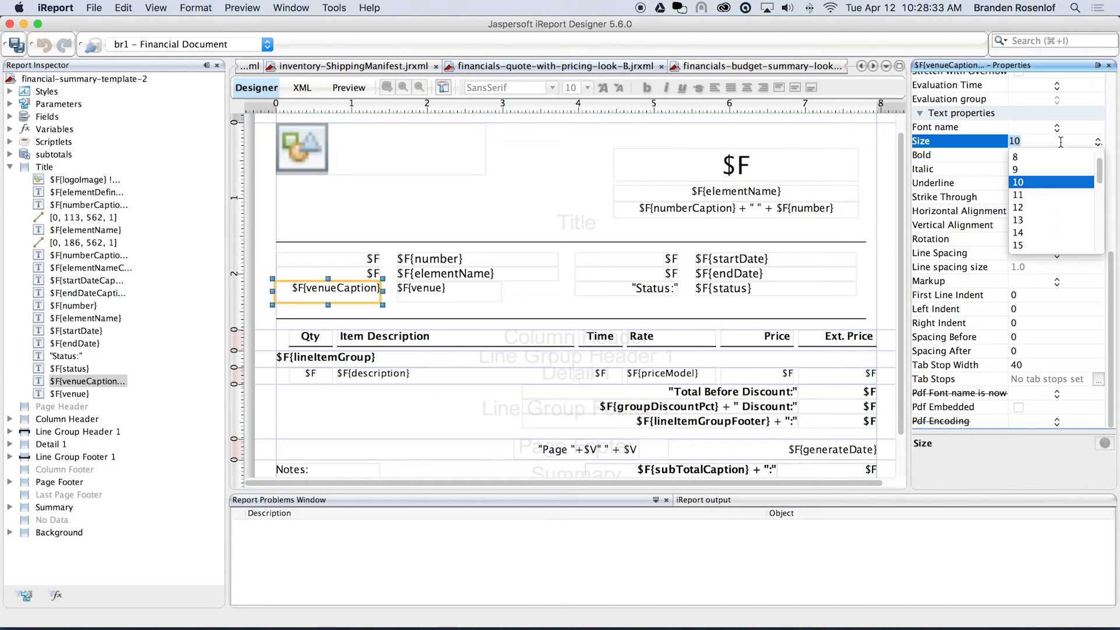
{"action": "left_click", "coordinate": [1029, 195]}
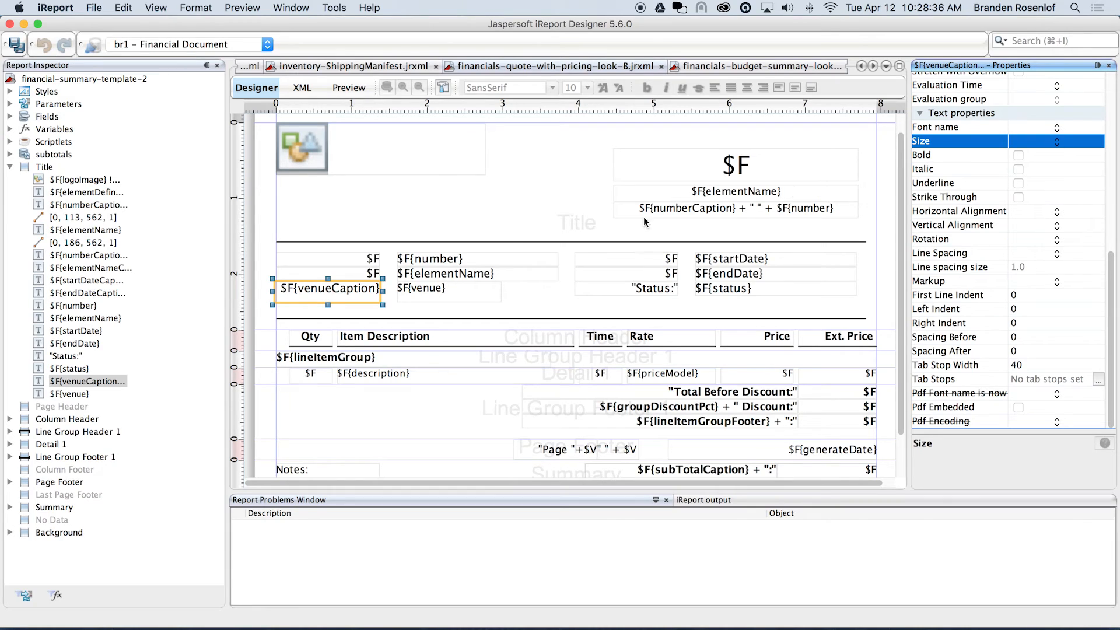
Step: Examine how the element name caption's expression appends the colon, and close its expression without changes
{"action": "left_click", "coordinate": [359, 275]}
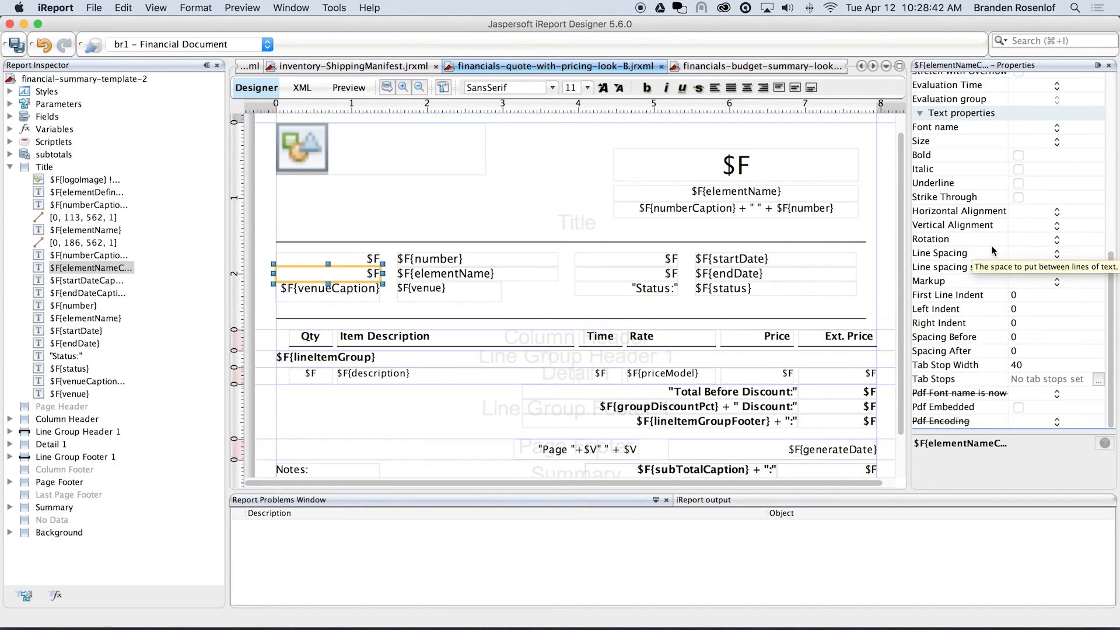
{"action": "scroll", "coordinate": [1064, 232], "scroll_direction": "up", "scroll_amount": 10}
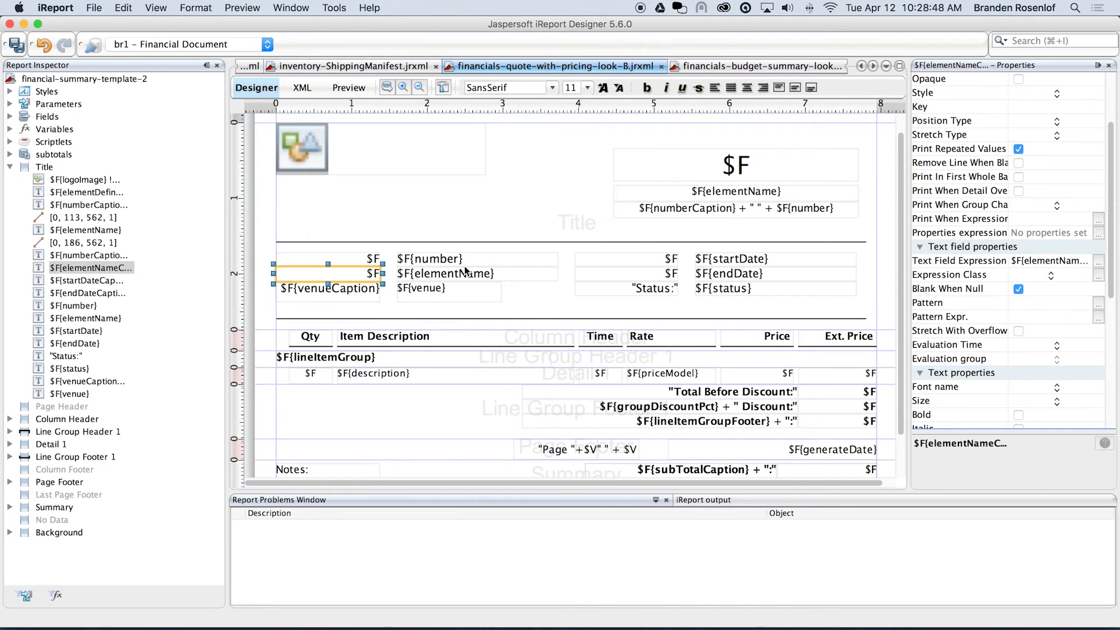
{"action": "right_click", "coordinate": [363, 275]}
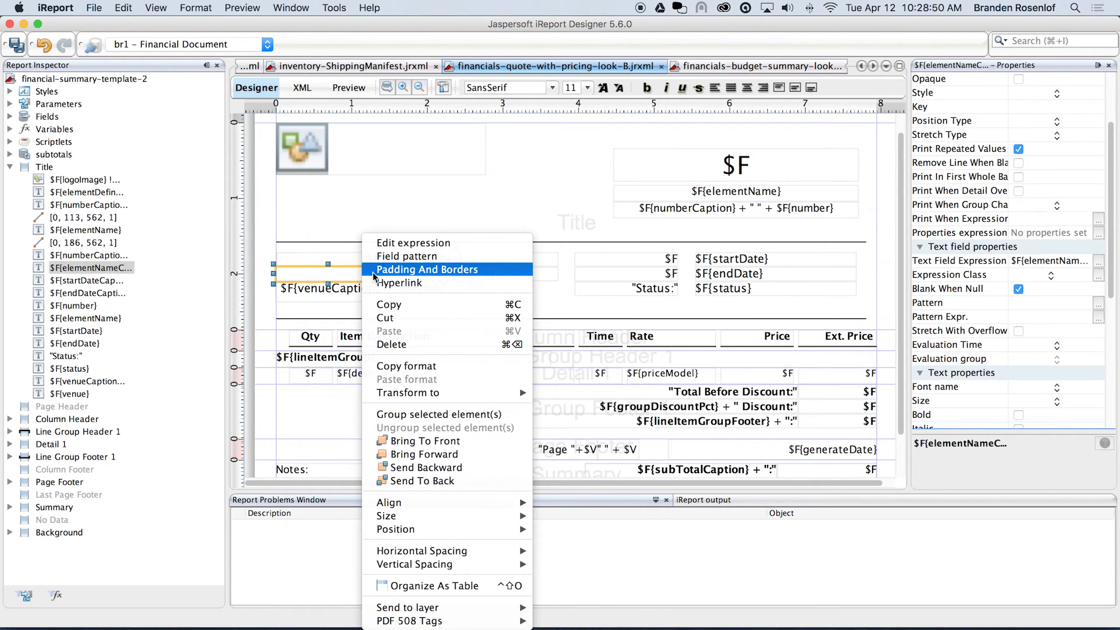
{"action": "left_click", "coordinate": [411, 244]}
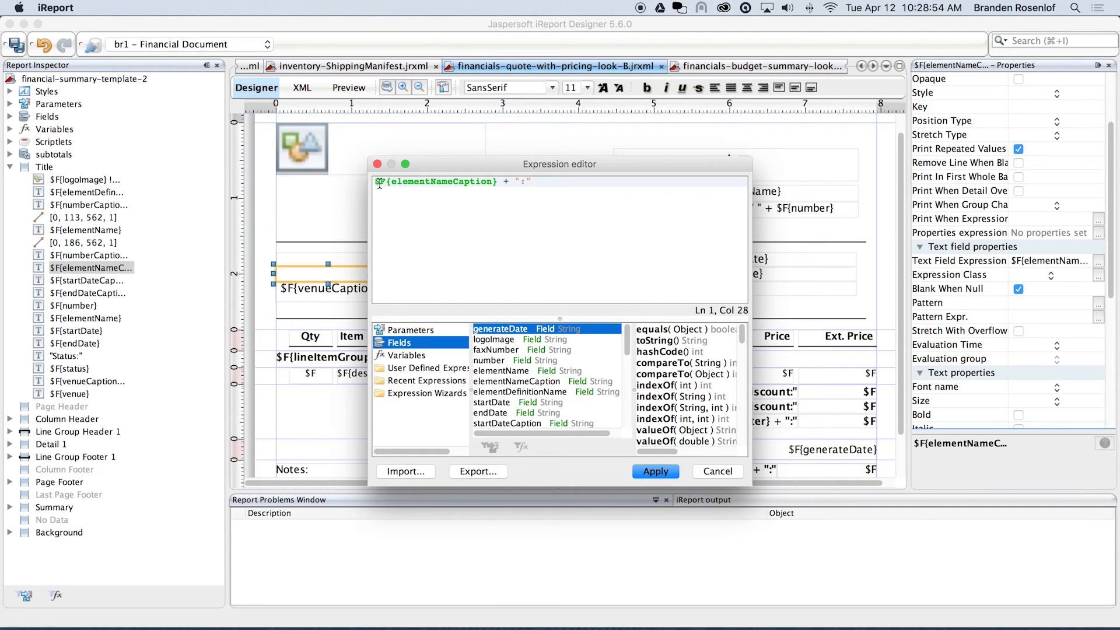
{"action": "left_click_drag", "start_coordinate": [376, 184], "coordinate": [496, 185]}
{"action": "left_click", "coordinate": [519, 186]}
{"action": "left_click", "coordinate": [507, 182]}
{"action": "left_click_drag", "start_coordinate": [512, 182], "coordinate": [533, 183]}
{"action": "left_click", "coordinate": [521, 183]}
{"action": "left_click_drag", "start_coordinate": [532, 183], "coordinate": [505, 182]}
{"action": "left_click", "coordinate": [716, 472]}
Step: Append + ":" to the venueCaption field's expression in the Title band and preview the report
{"action": "left_click", "coordinate": [352, 292]}
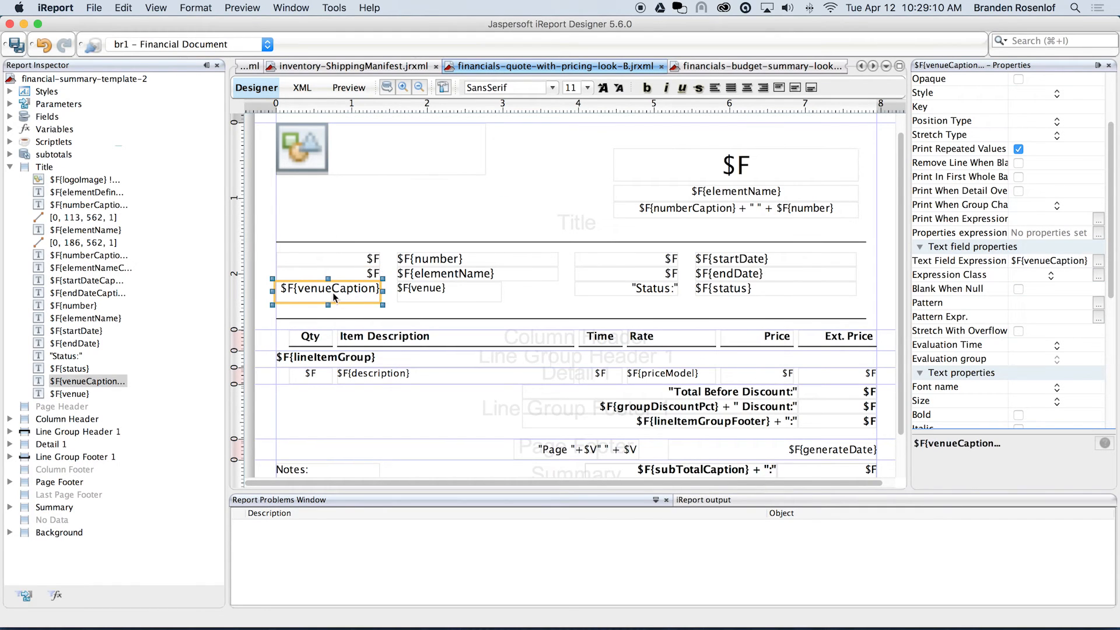
{"action": "right_click", "coordinate": [339, 293]}
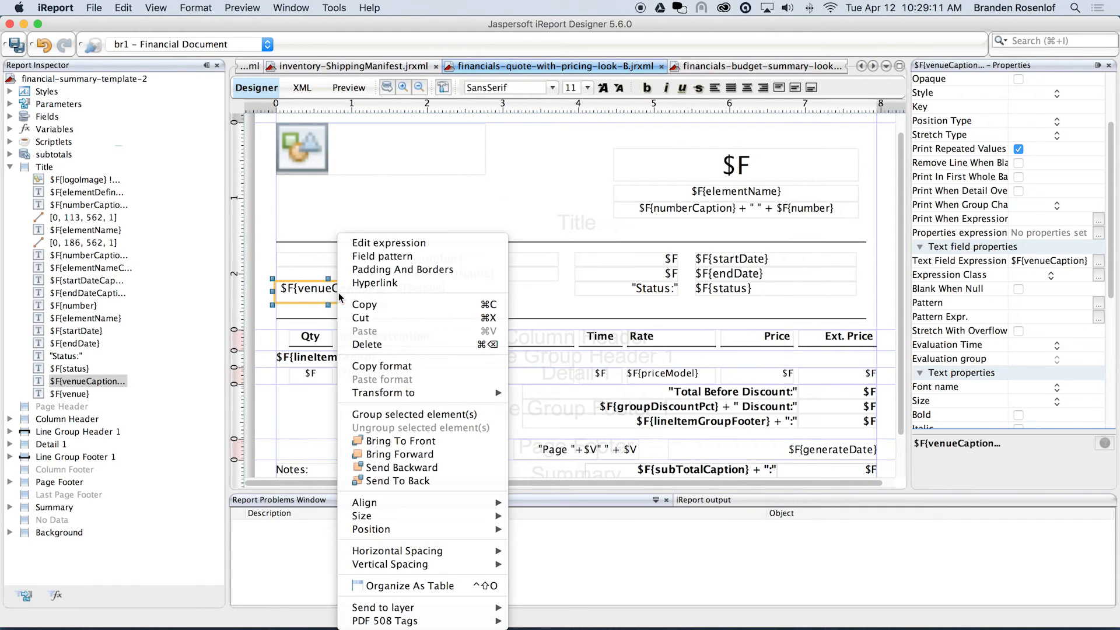
{"action": "left_click", "coordinate": [378, 243]}
{"action": "type", "text": "+ \":\""}
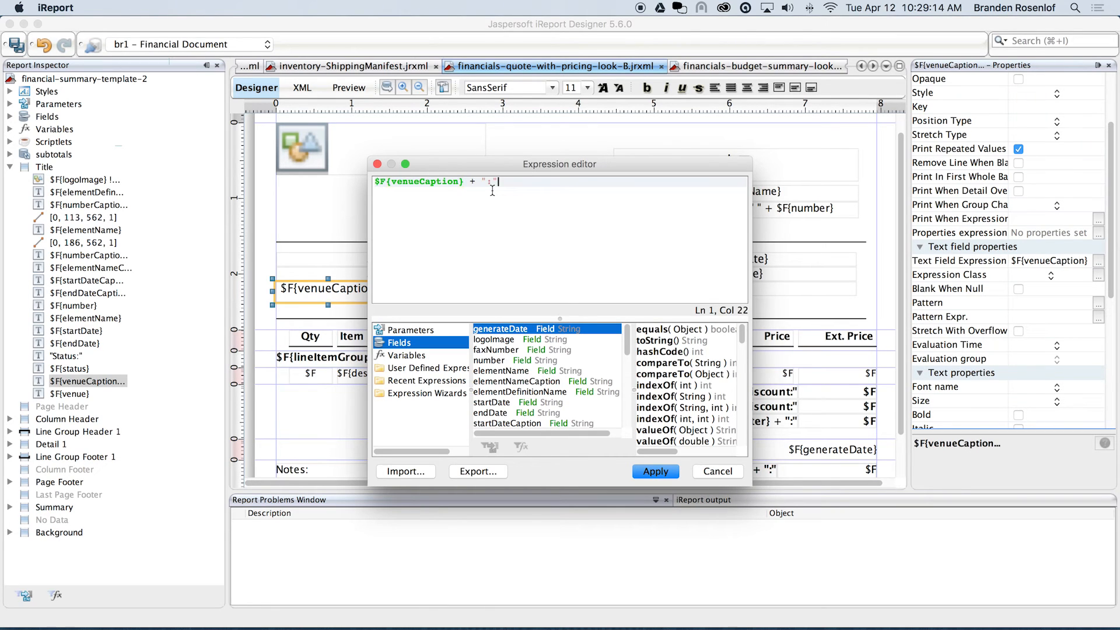
{"action": "left_click", "coordinate": [660, 473]}
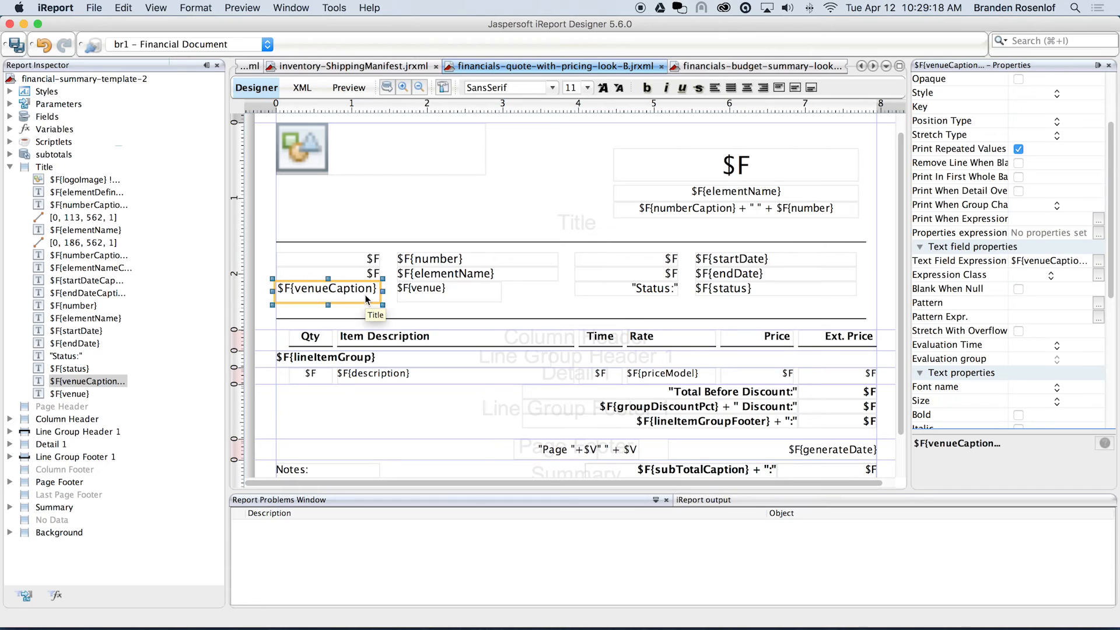
{"action": "left_click", "coordinate": [353, 90]}
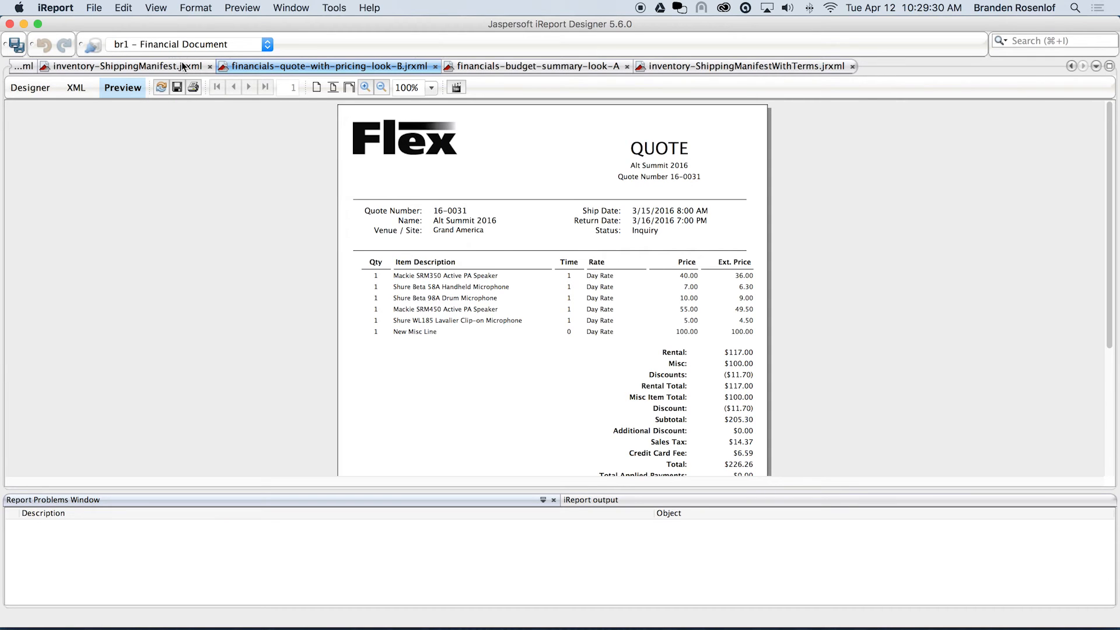
Step: Return to the report design and inspect the start date caption's expression without changing it
{"action": "left_click", "coordinate": [34, 89]}
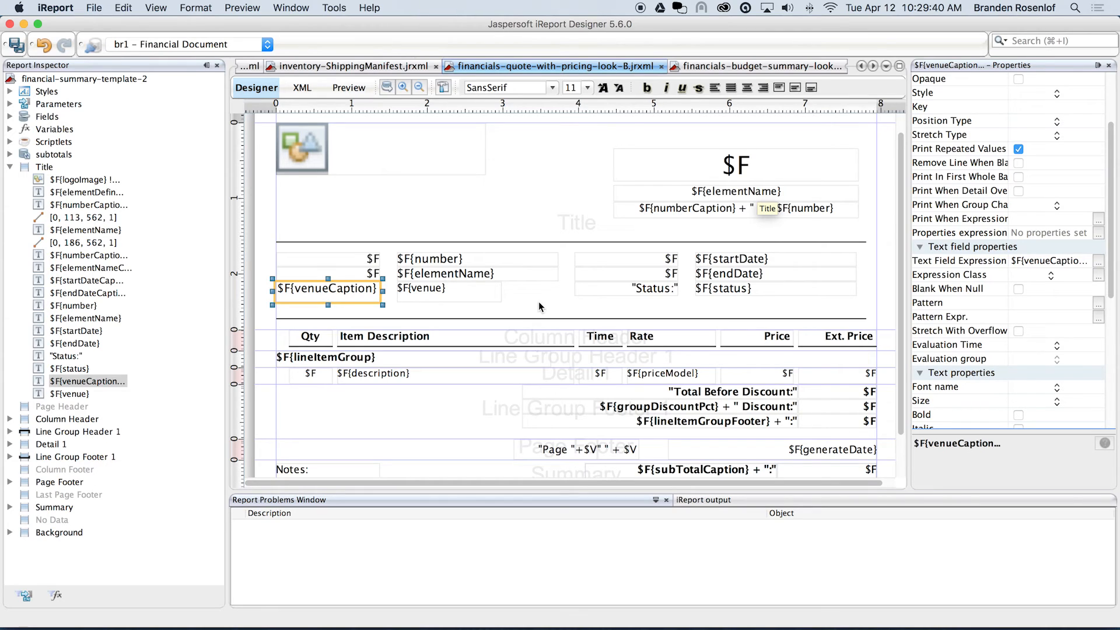
{"action": "left_click", "coordinate": [671, 263]}
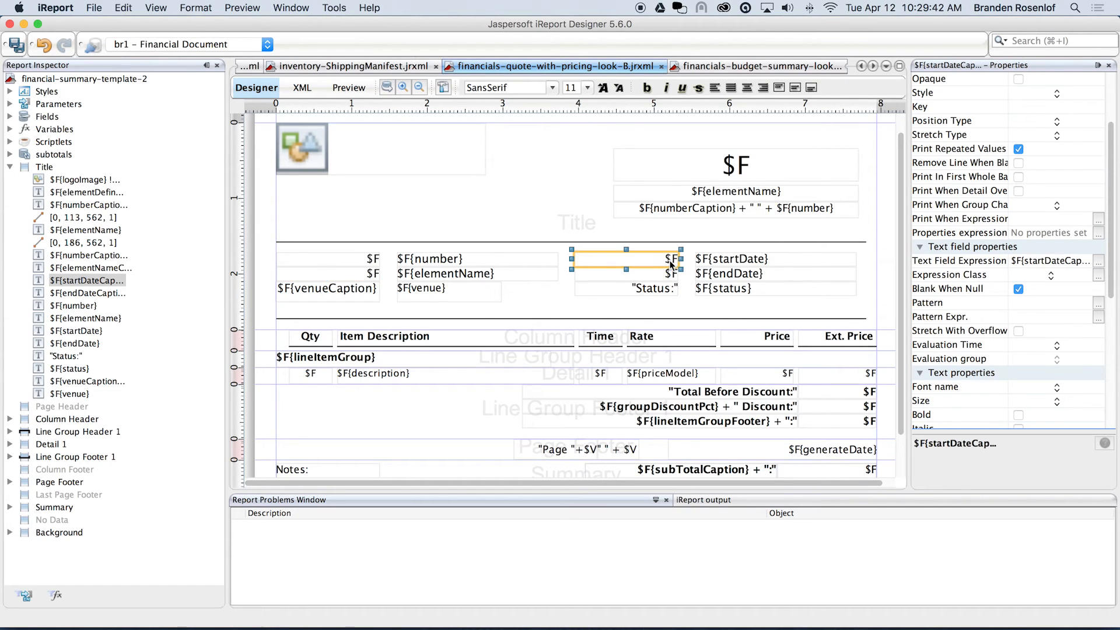
{"action": "right_click", "coordinate": [670, 259]}
{"action": "left_click", "coordinate": [672, 243]}
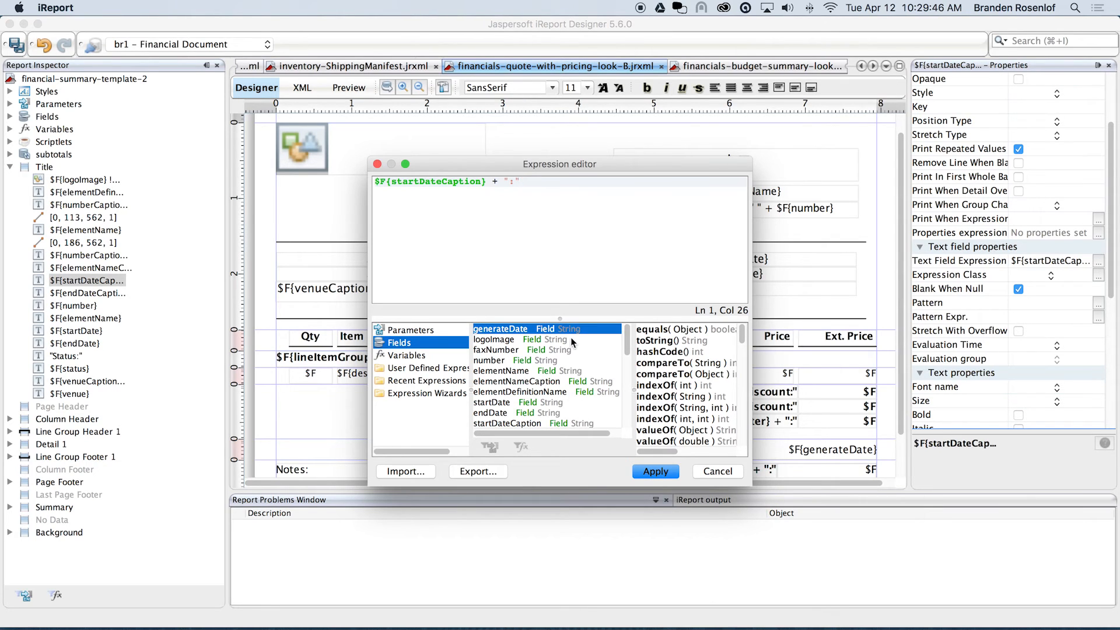
{"action": "left_click", "coordinate": [712, 472]}
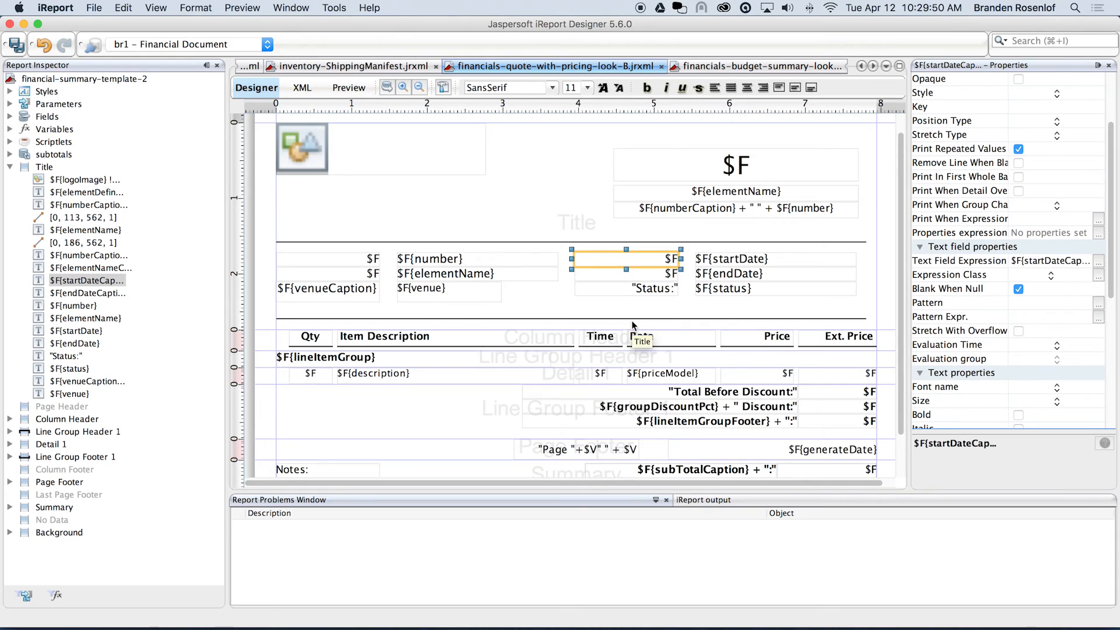
Step: Inspect the text field expression of the Status label in the Title band, leaving it as is
{"action": "scroll", "coordinate": [632, 320], "scroll_direction": "down", "scroll_amount": 3}
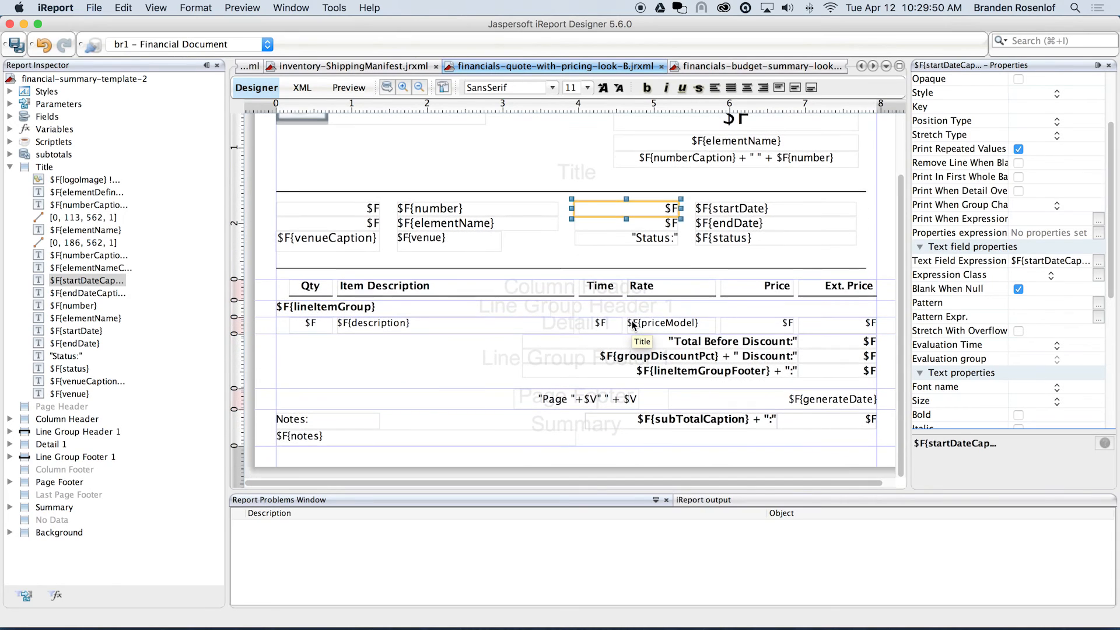
{"action": "left_click", "coordinate": [661, 242]}
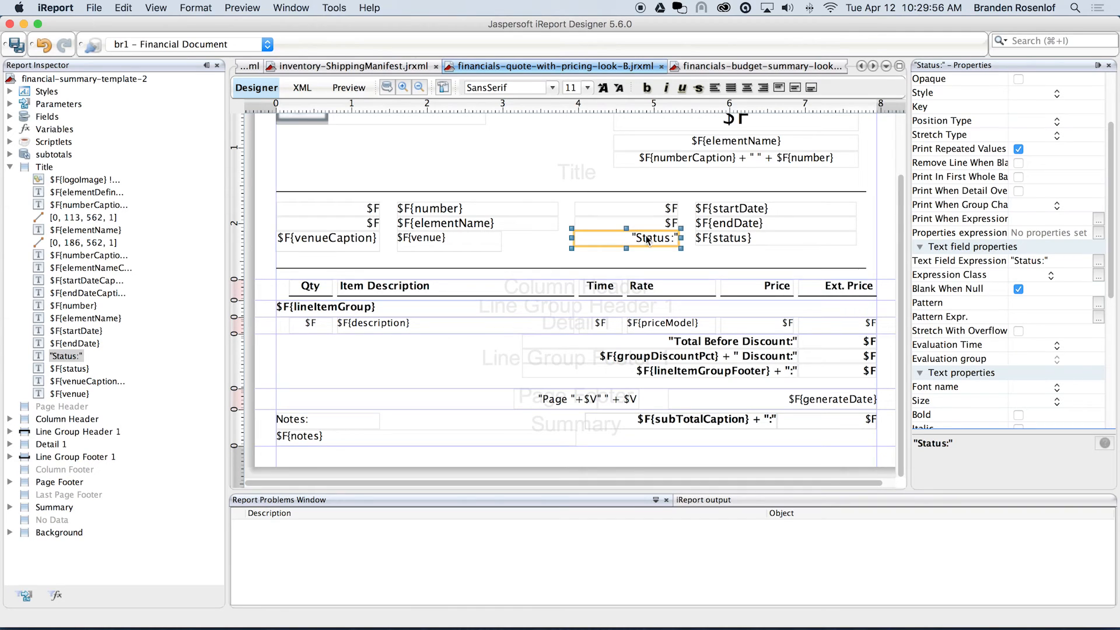
{"action": "double_click", "coordinate": [644, 241]}
{"action": "left_click", "coordinate": [589, 238]}
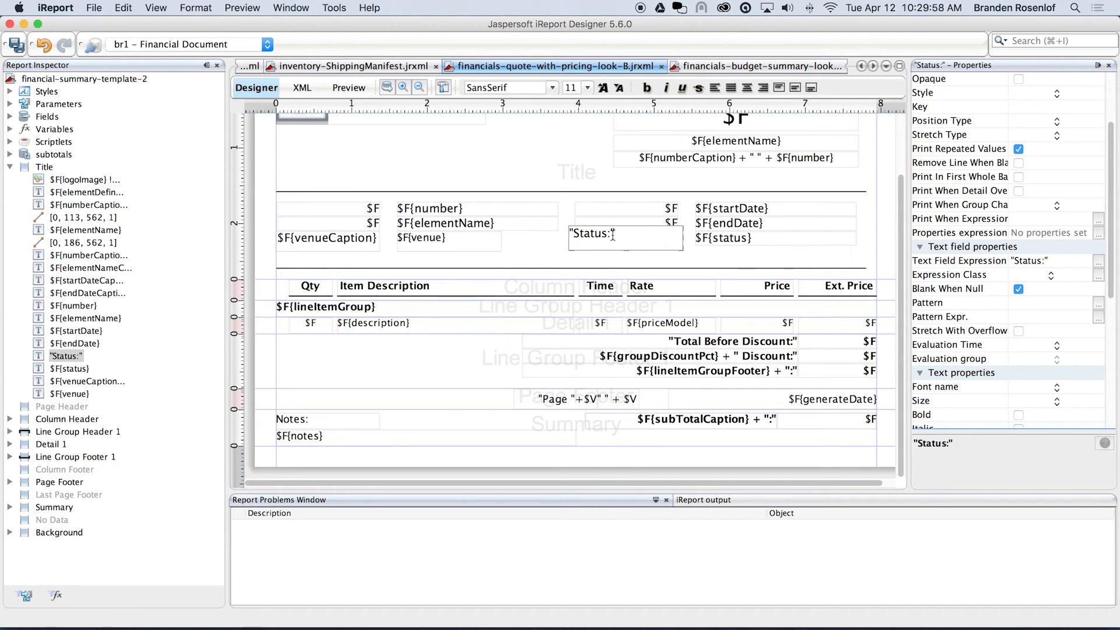
{"action": "scroll", "coordinate": [700, 231], "scroll_direction": "right", "scroll_amount": 1}
{"action": "left_click", "coordinate": [1033, 262]}
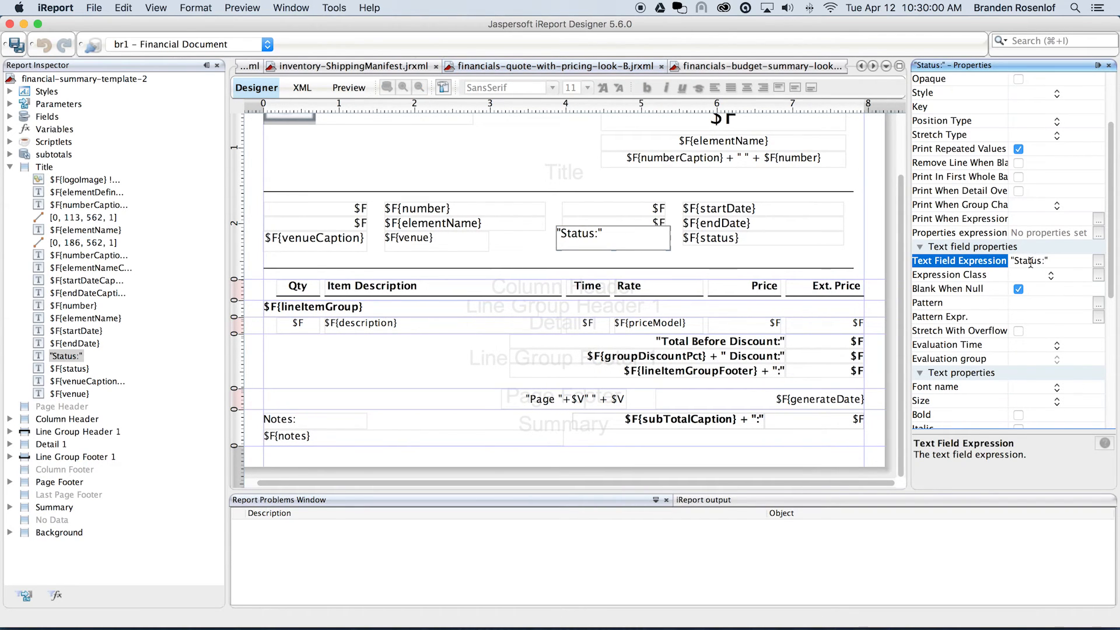
{"action": "left_click", "coordinate": [1083, 43]}
{"action": "left_click", "coordinate": [1083, 46]}
{"action": "left_click", "coordinate": [567, 178]}
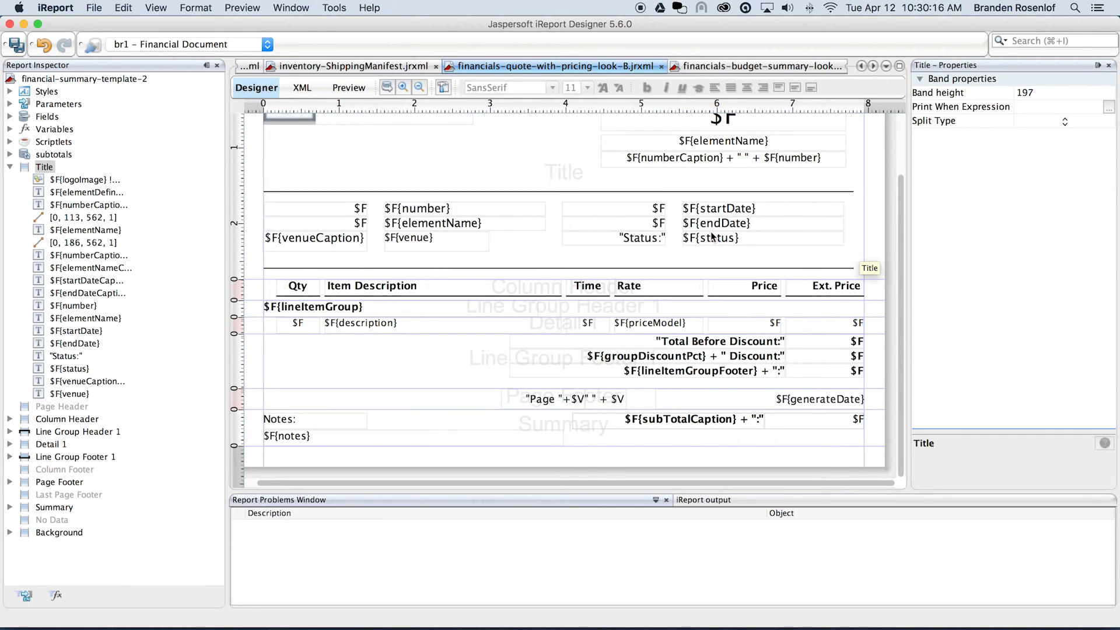
Step: Map the venueAddress node from the report query's XML tree as a new report field and apply the query
{"action": "left_click", "coordinate": [640, 238]}
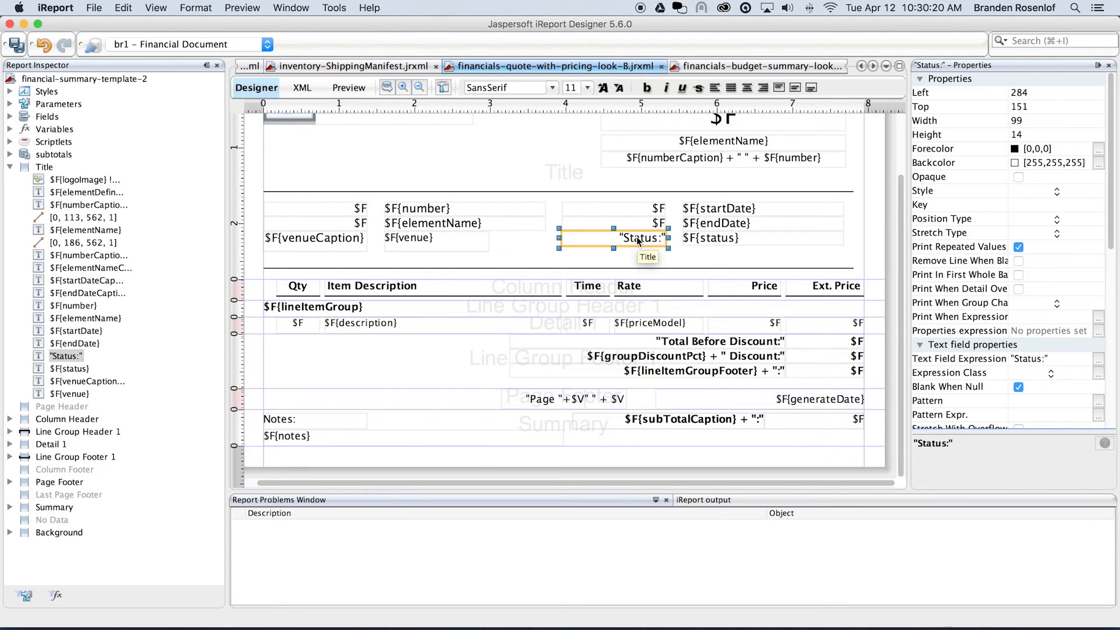
{"action": "left_click", "coordinate": [386, 88]}
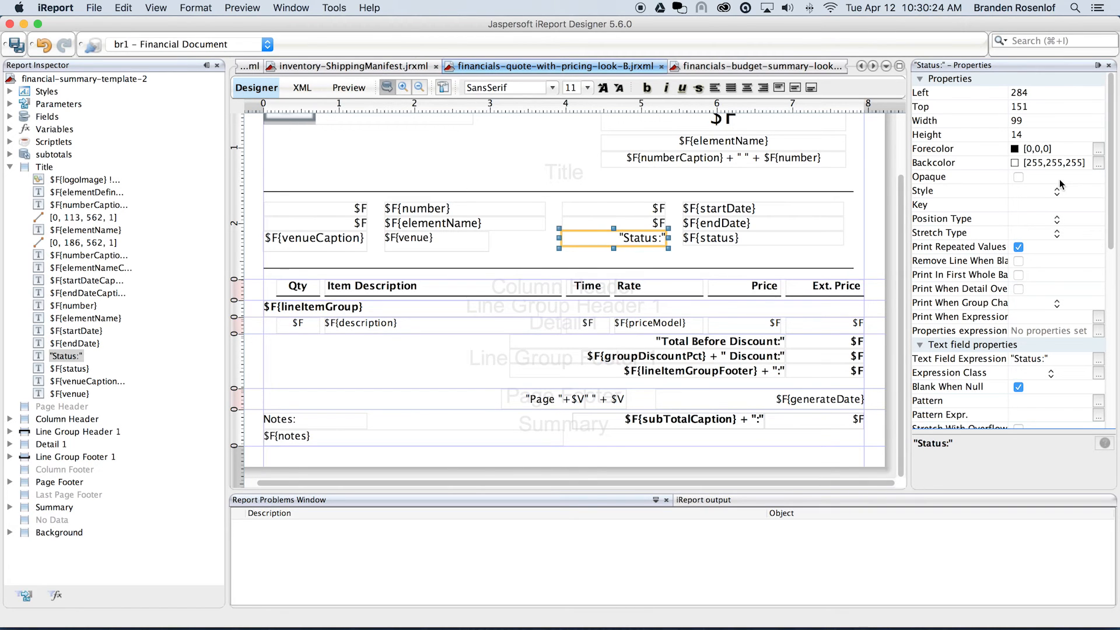
{"action": "scroll", "coordinate": [1010, 211], "scroll_direction": "down", "scroll_amount": 20}
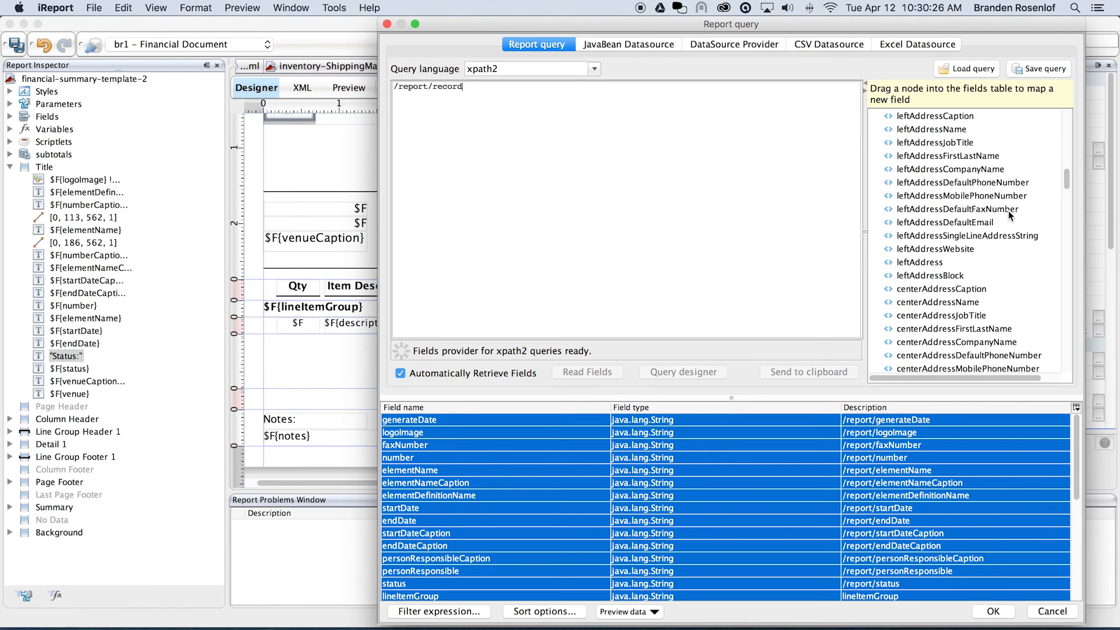
{"action": "scroll", "coordinate": [1008, 211], "scroll_direction": "down", "scroll_amount": 3}
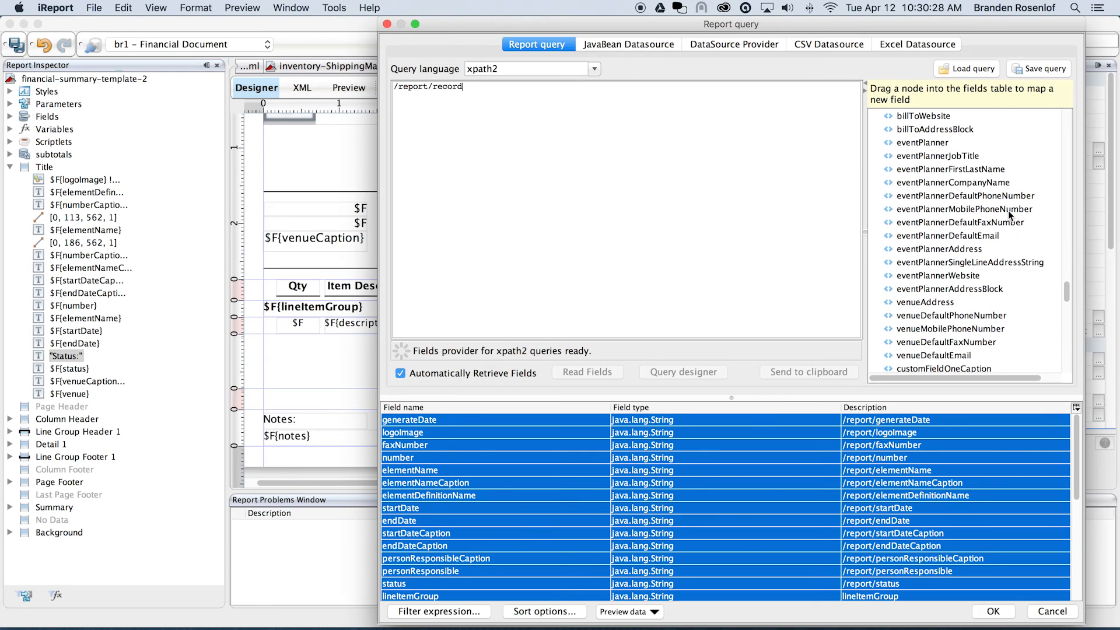
{"action": "scroll", "coordinate": [1008, 211], "scroll_direction": "down", "scroll_amount": 10}
{"action": "scroll", "coordinate": [1008, 212], "scroll_direction": "down", "scroll_amount": 8}
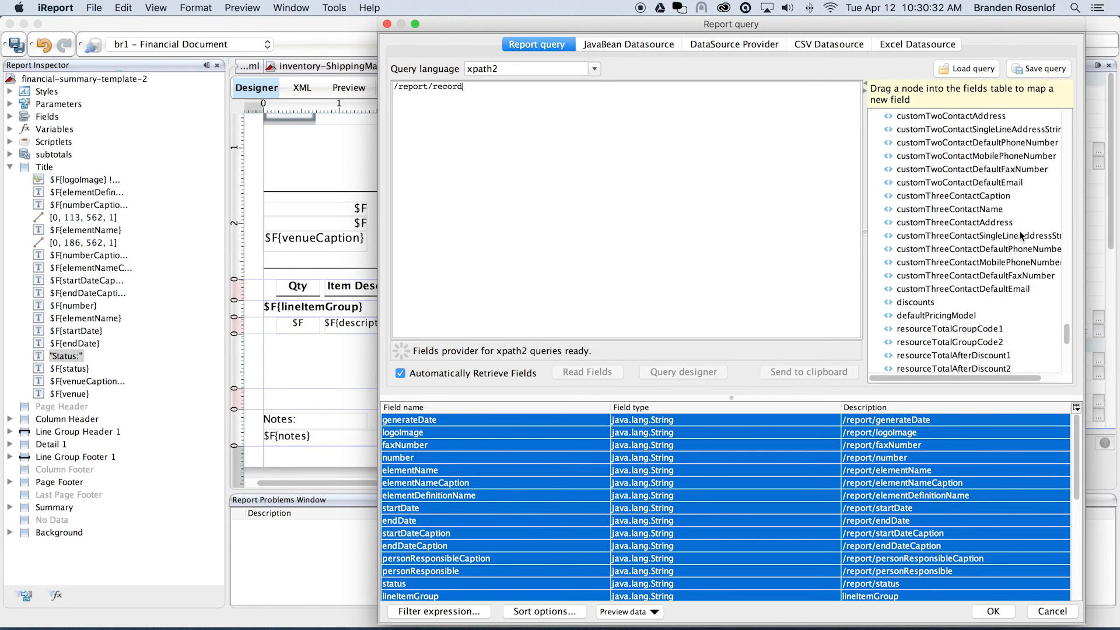
{"action": "scroll", "coordinate": [968, 199], "scroll_direction": "up", "scroll_amount": 10}
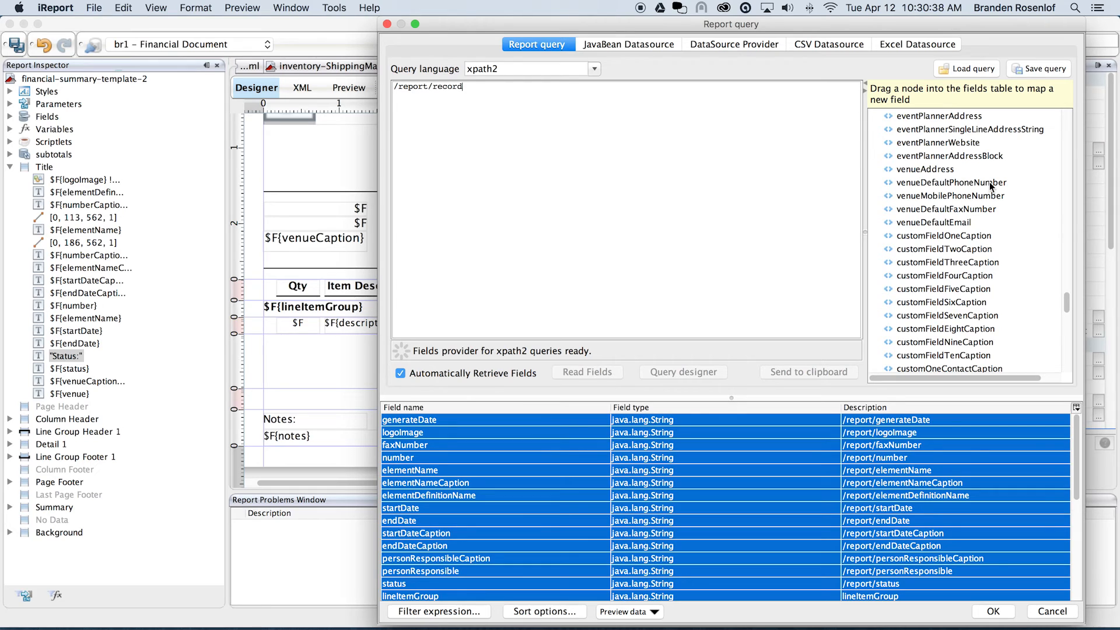
{"action": "scroll", "coordinate": [990, 186], "scroll_direction": "up", "scroll_amount": 1}
{"action": "left_click", "coordinate": [917, 183]}
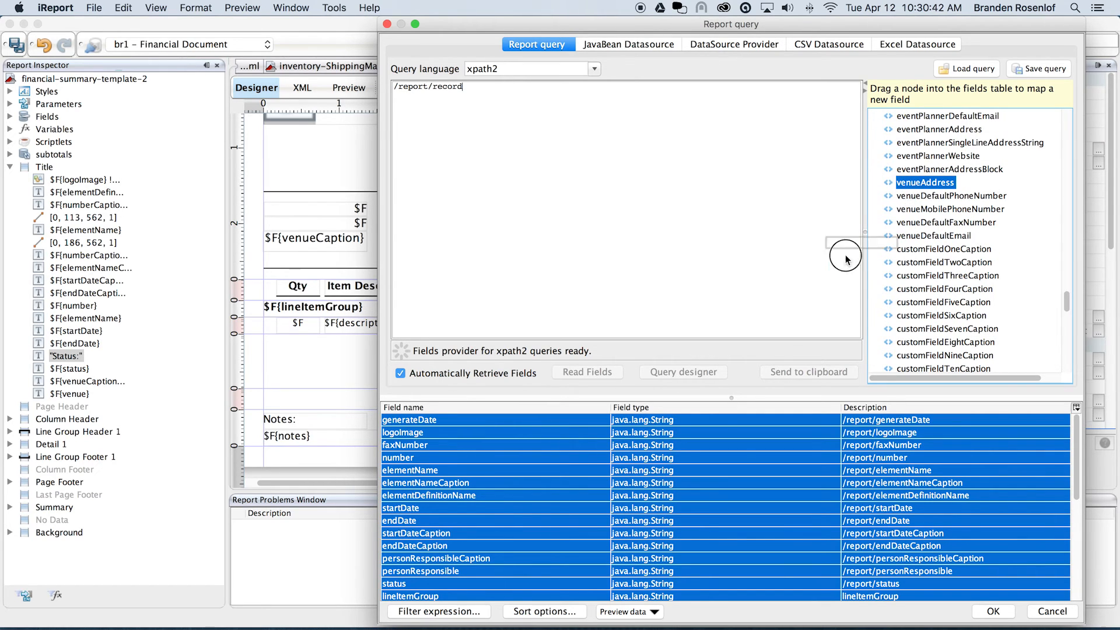
{"action": "left_click", "coordinate": [632, 483]}
{"action": "left_click_drag", "start_coordinate": [632, 483], "coordinate": [632, 483]}
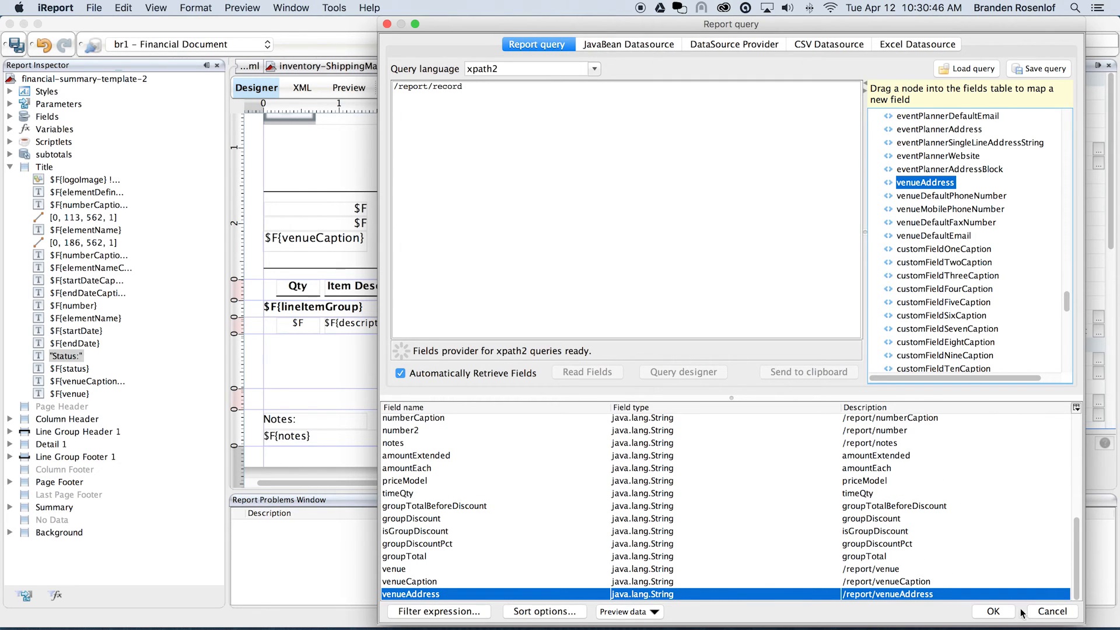
{"action": "left_click", "coordinate": [993, 611]}
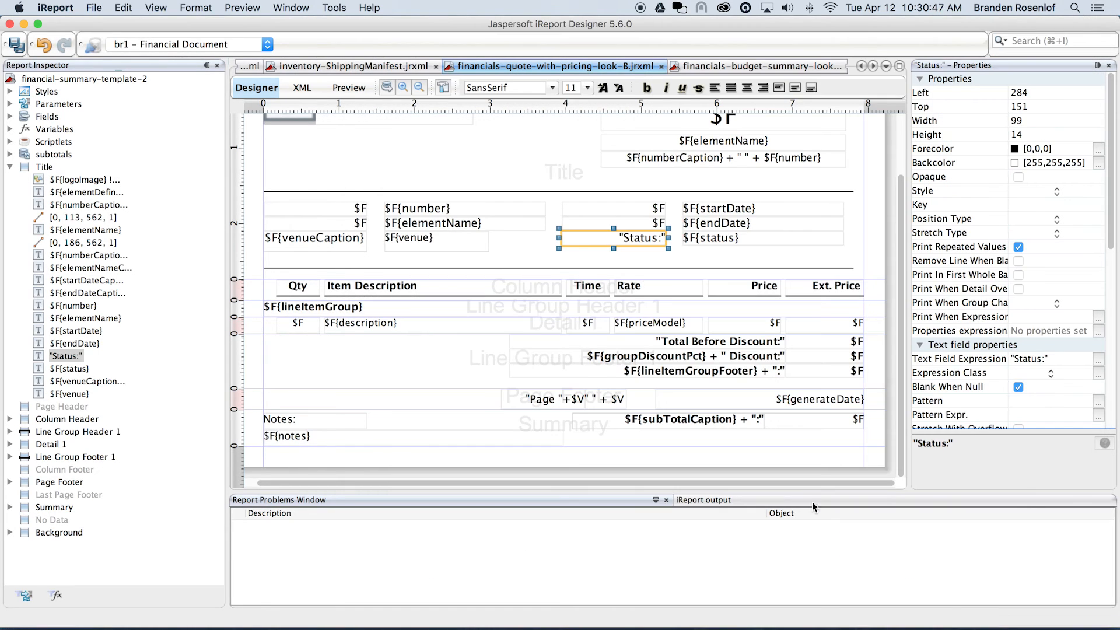
Step: Place the venueAddress field in the Title band above the upper divider line as a plain field value and preview the report
{"action": "left_click", "coordinate": [11, 121]}
{"action": "left_click", "coordinate": [10, 118]}
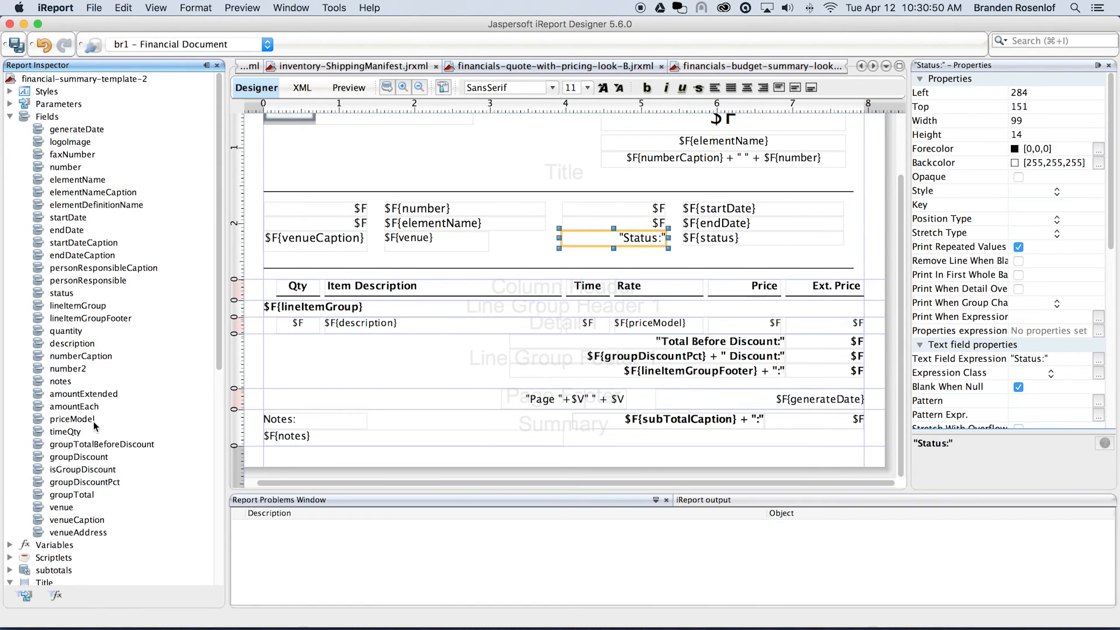
{"action": "left_click_drag", "start_coordinate": [68, 537], "coordinate": [429, 153]}
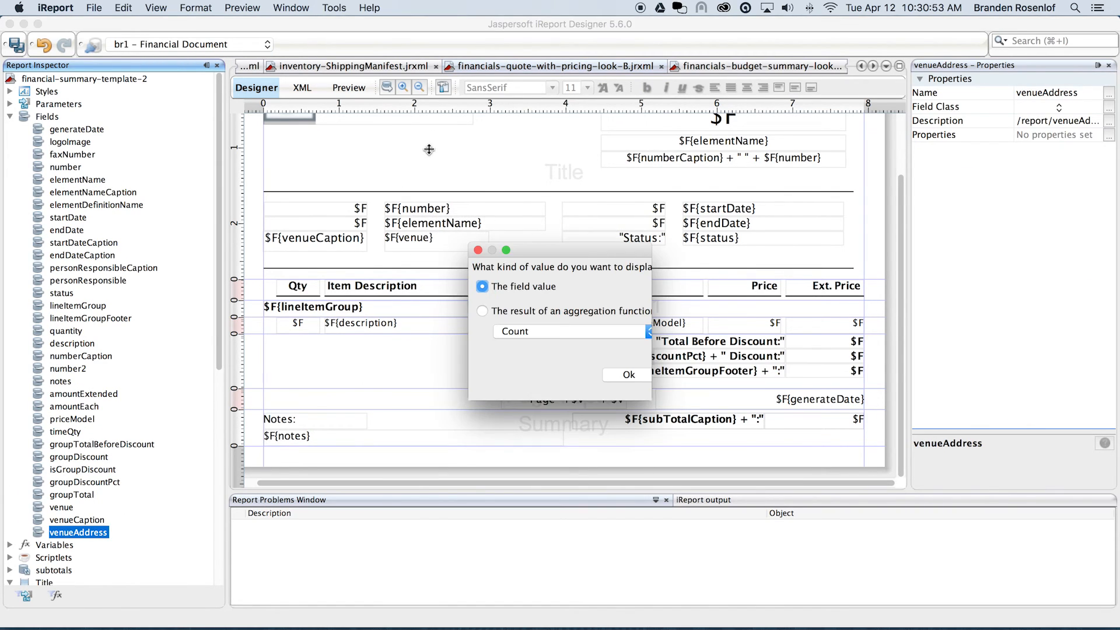
{"action": "left_click", "coordinate": [632, 378]}
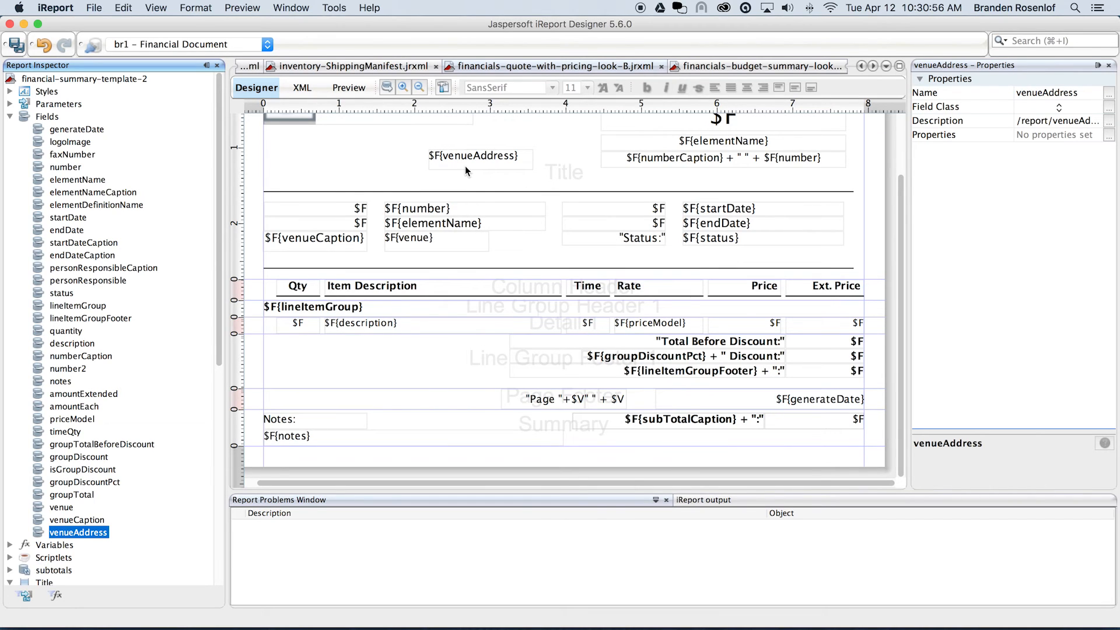
{"action": "left_click", "coordinate": [340, 89]}
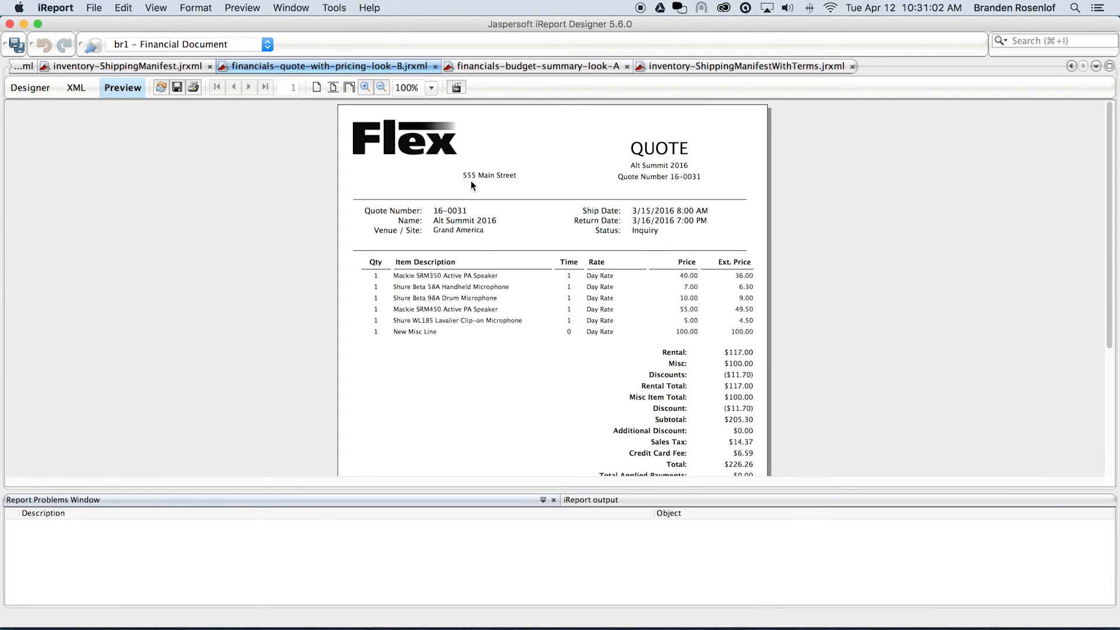
Step: Return to the report design and delete the venueAddress text field from the Title band
{"action": "left_click", "coordinate": [36, 86]}
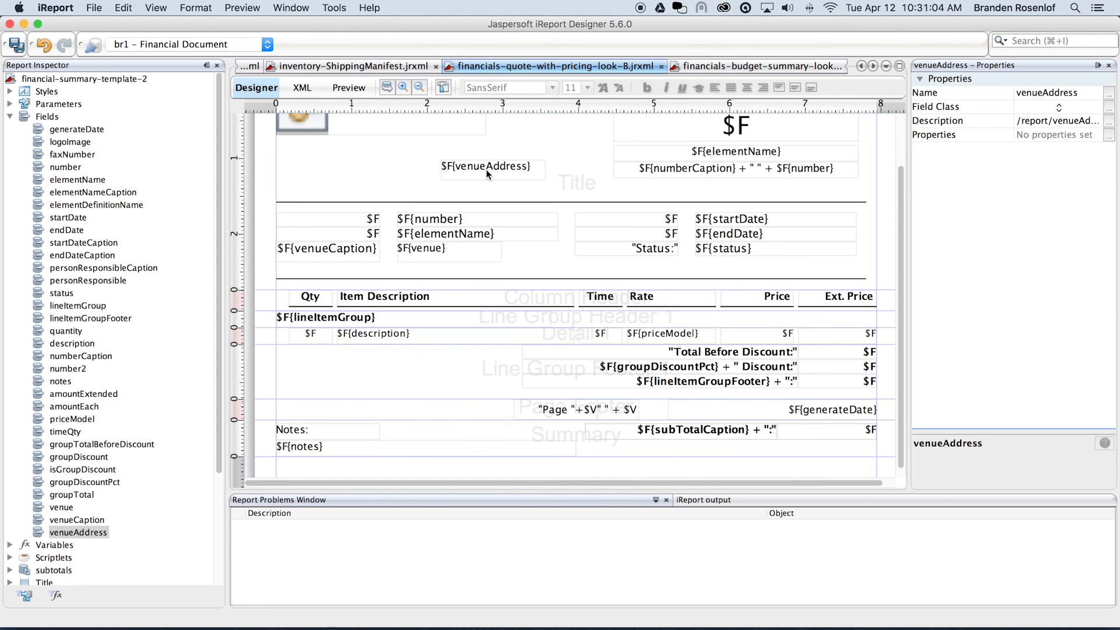
{"action": "left_click", "coordinate": [465, 171]}
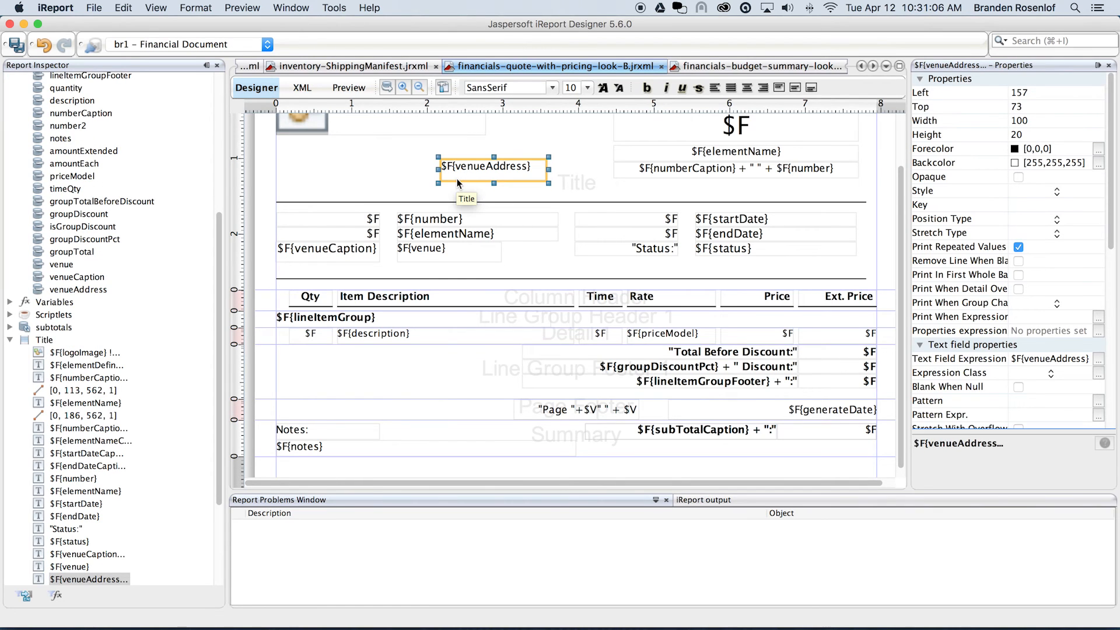
{"action": "right_click", "coordinate": [459, 170]}
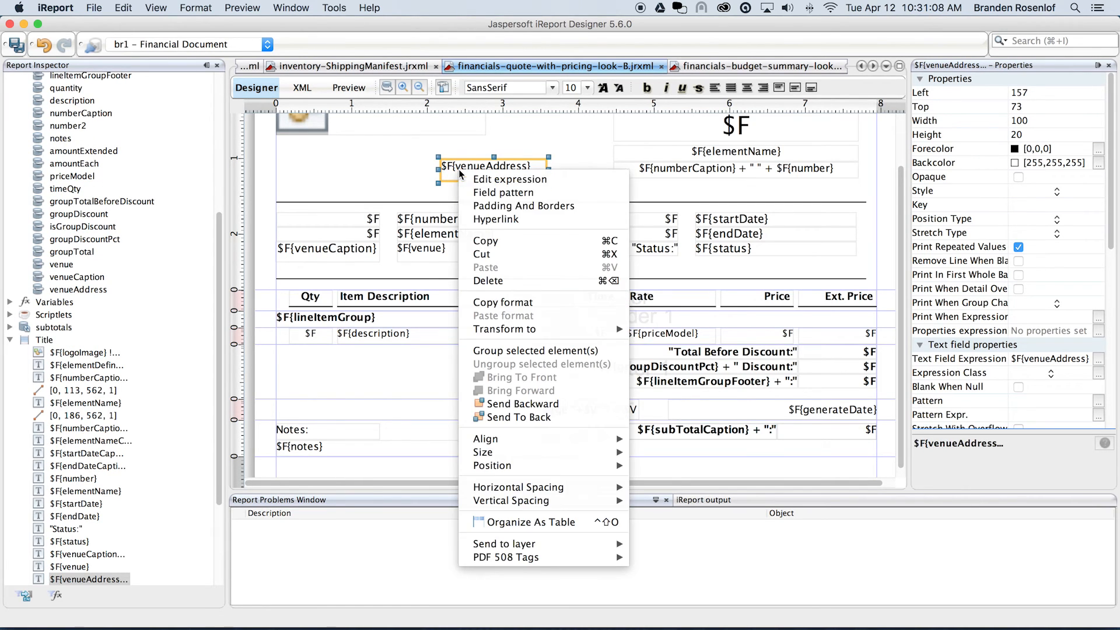
{"action": "left_click", "coordinate": [495, 281]}
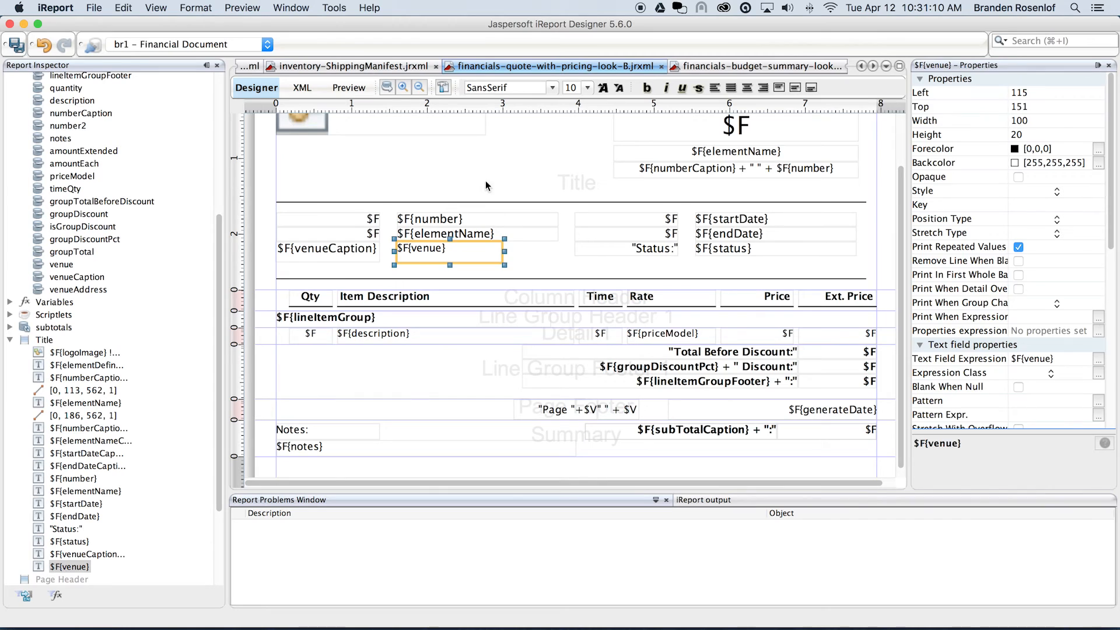
Step: Review the list of available datasources, keeping br1 - Financial Document as the active one
{"action": "left_click", "coordinate": [447, 173]}
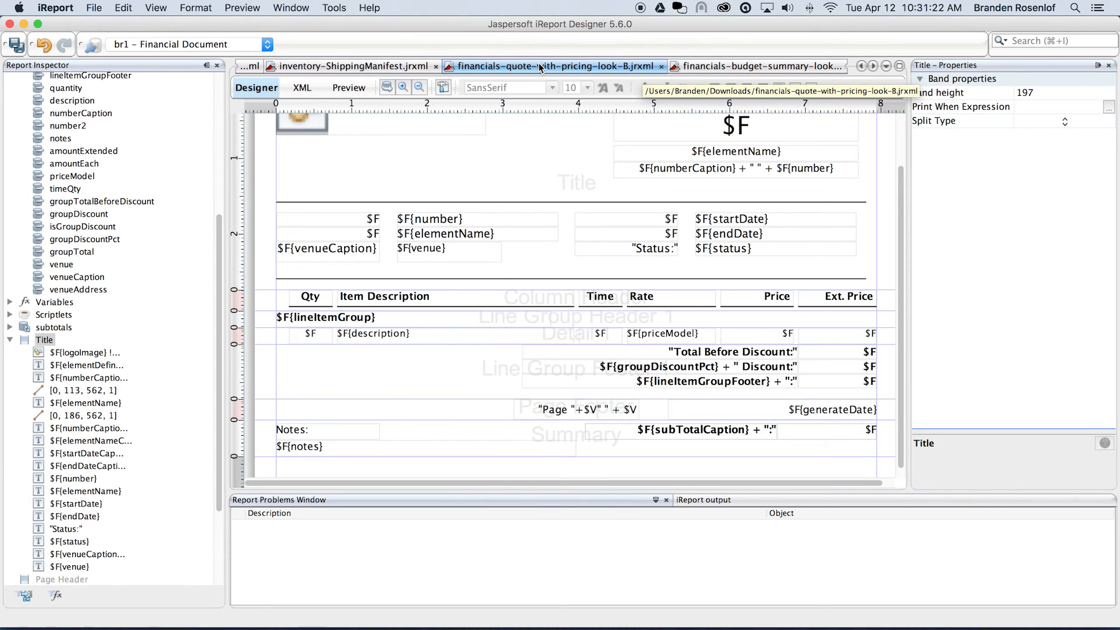
{"action": "left_click", "coordinate": [211, 49]}
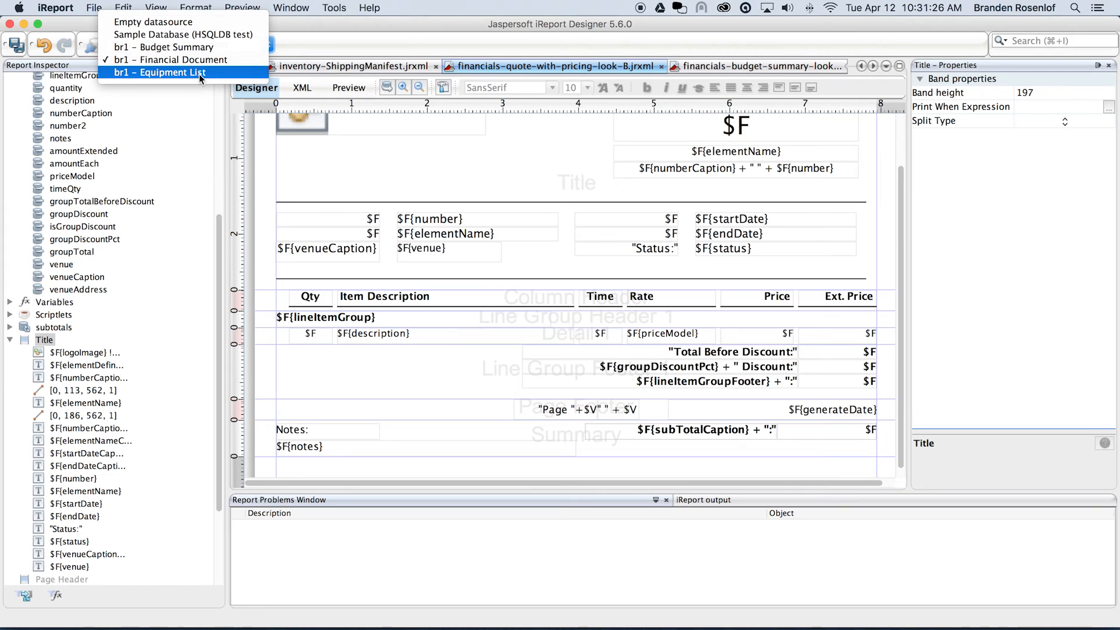
{"action": "left_click", "coordinate": [397, 40]}
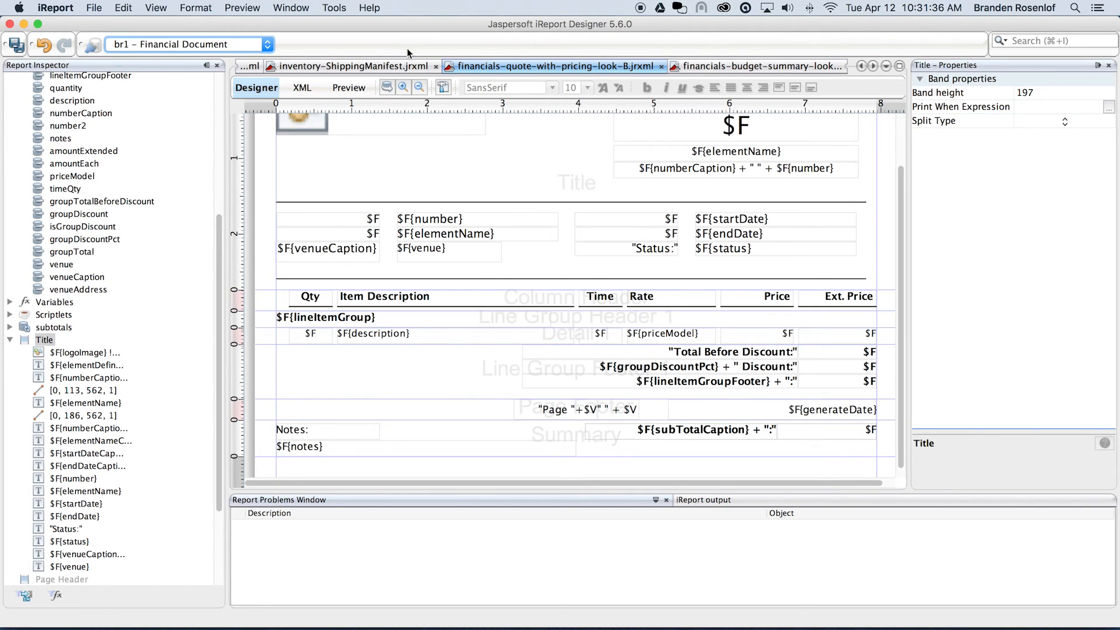
{"action": "left_click", "coordinate": [272, 45]}
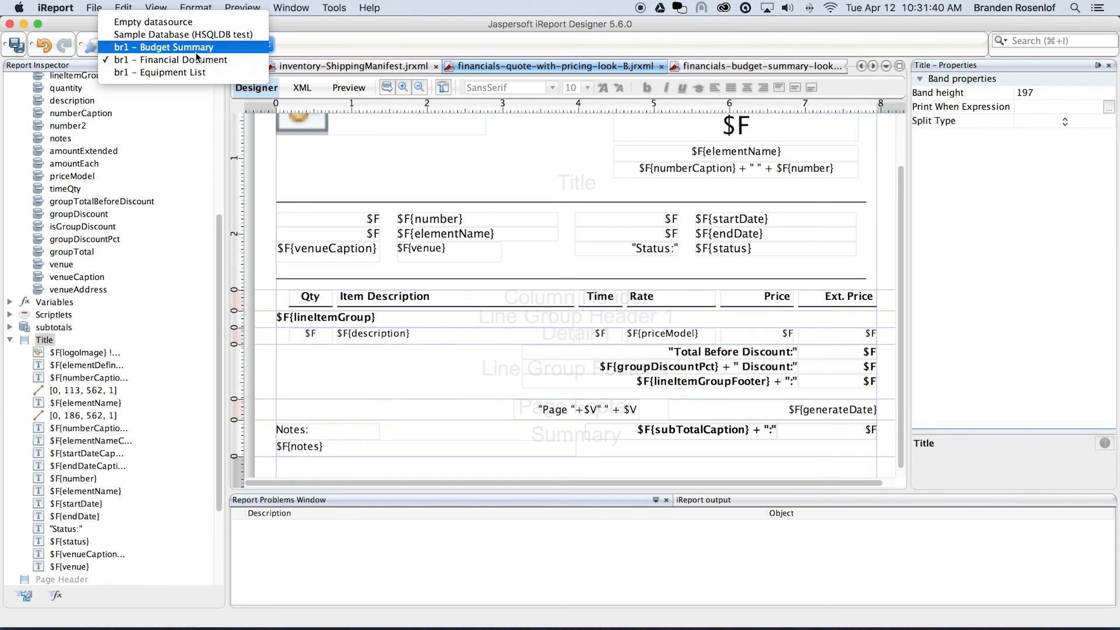
{"action": "left_click", "coordinate": [112, 59]}
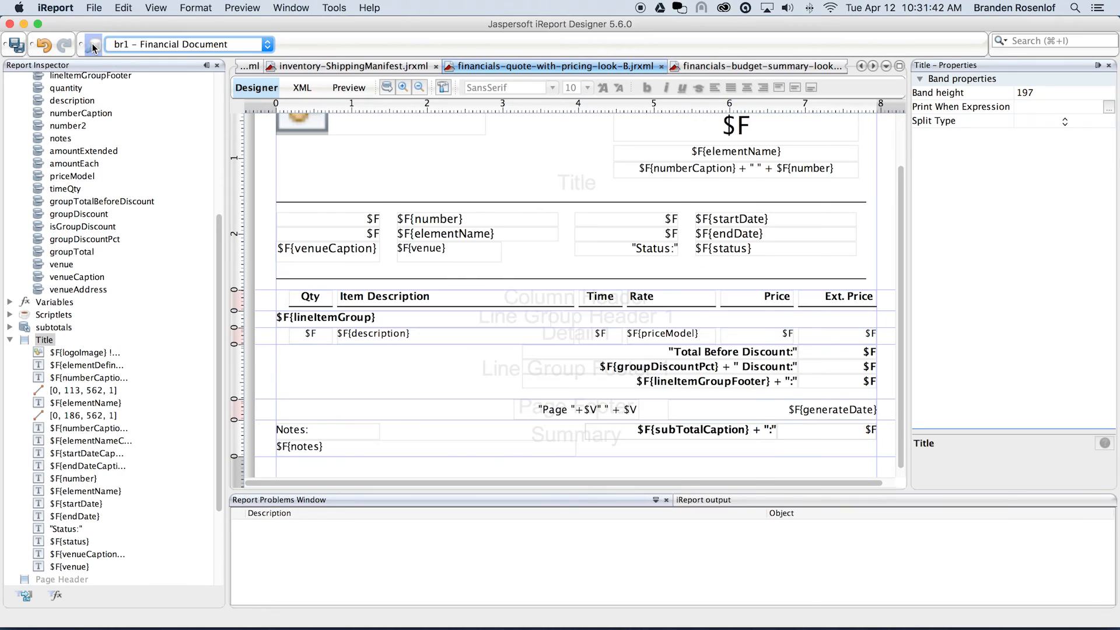
Step: Inspect the element ID at the end of the br1 - Financial Document datasource's URL, leaving its settings as they are
{"action": "left_click", "coordinate": [94, 45]}
{"action": "double_click", "coordinate": [497, 216]}
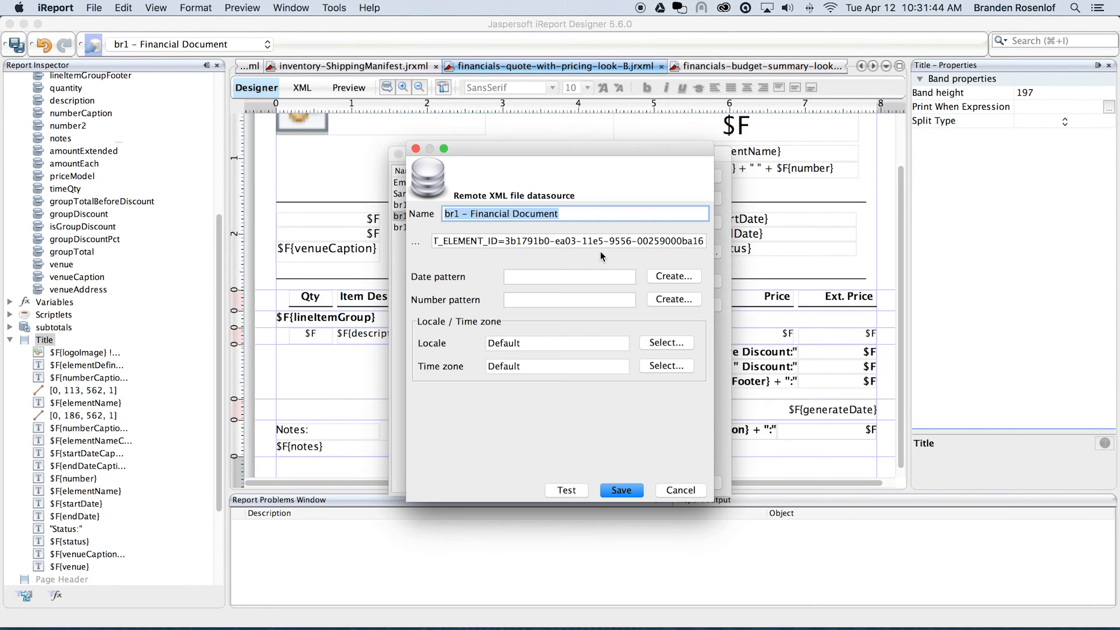
{"action": "left_click", "coordinate": [456, 242]}
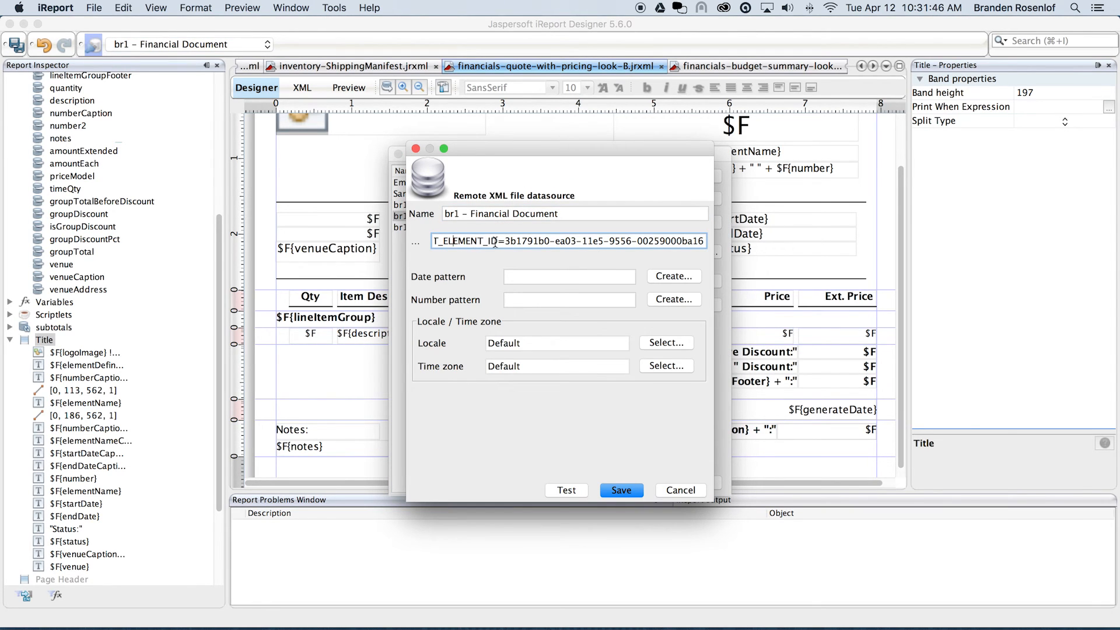
{"action": "left_click_drag", "start_coordinate": [506, 241], "coordinate": [710, 241]}
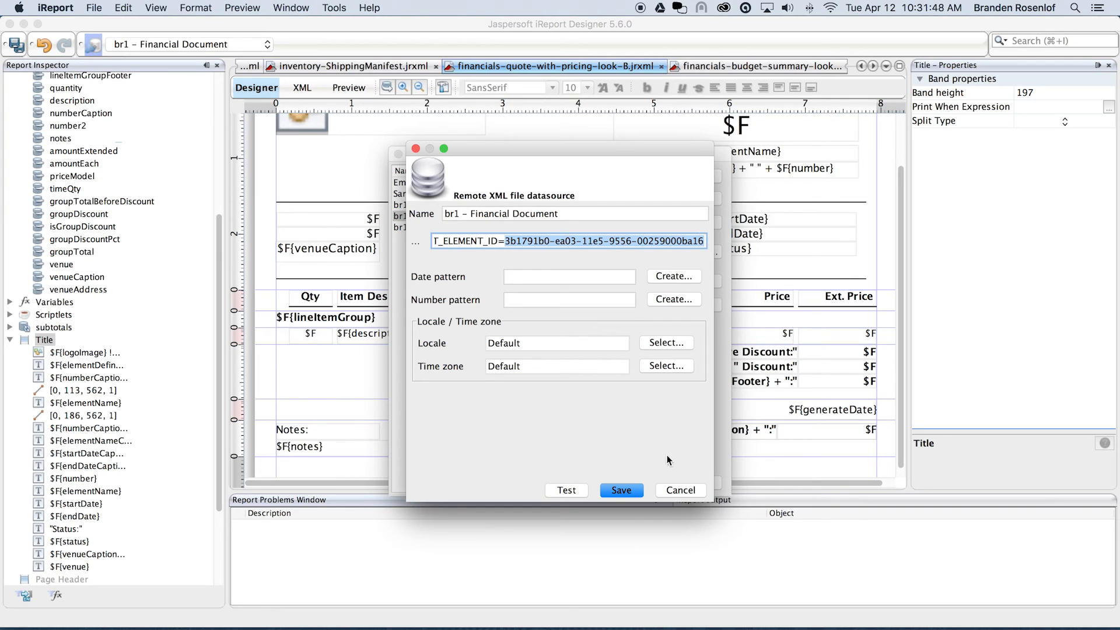
{"action": "left_click", "coordinate": [622, 490]}
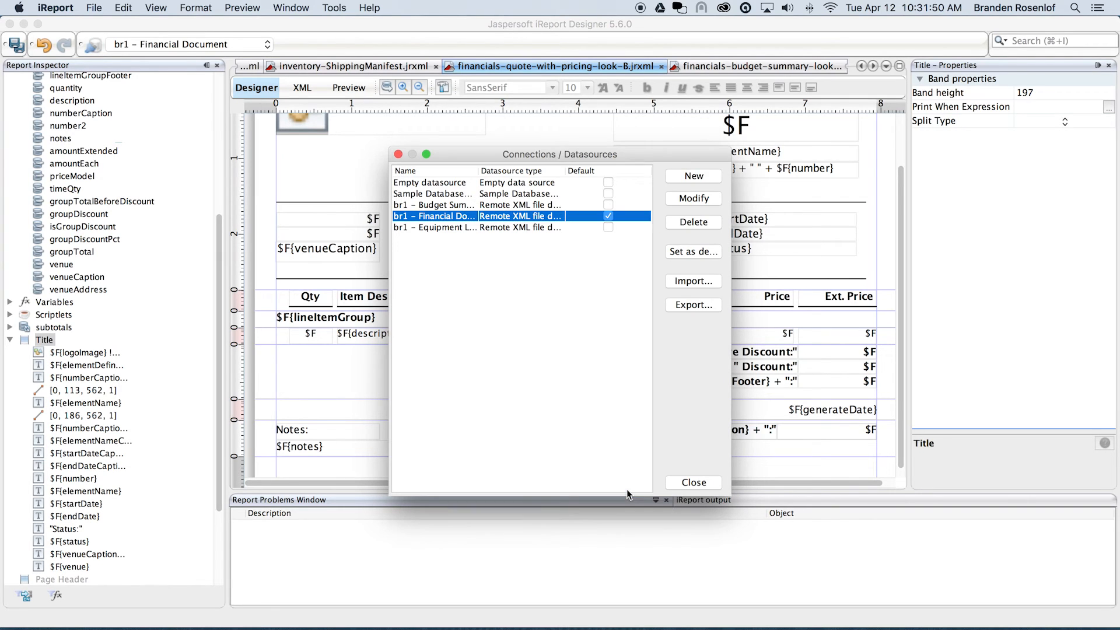
{"action": "left_click", "coordinate": [690, 483]}
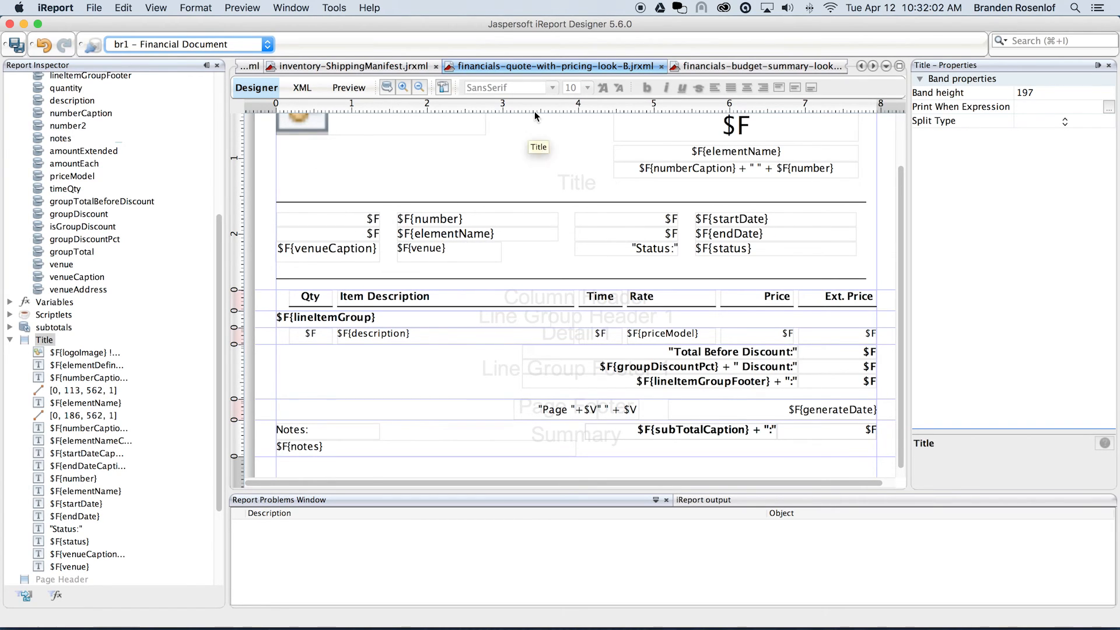
Step: Copy the entire XML source of the financials-quote-with-pricing-look-B report
{"action": "left_click", "coordinate": [303, 89]}
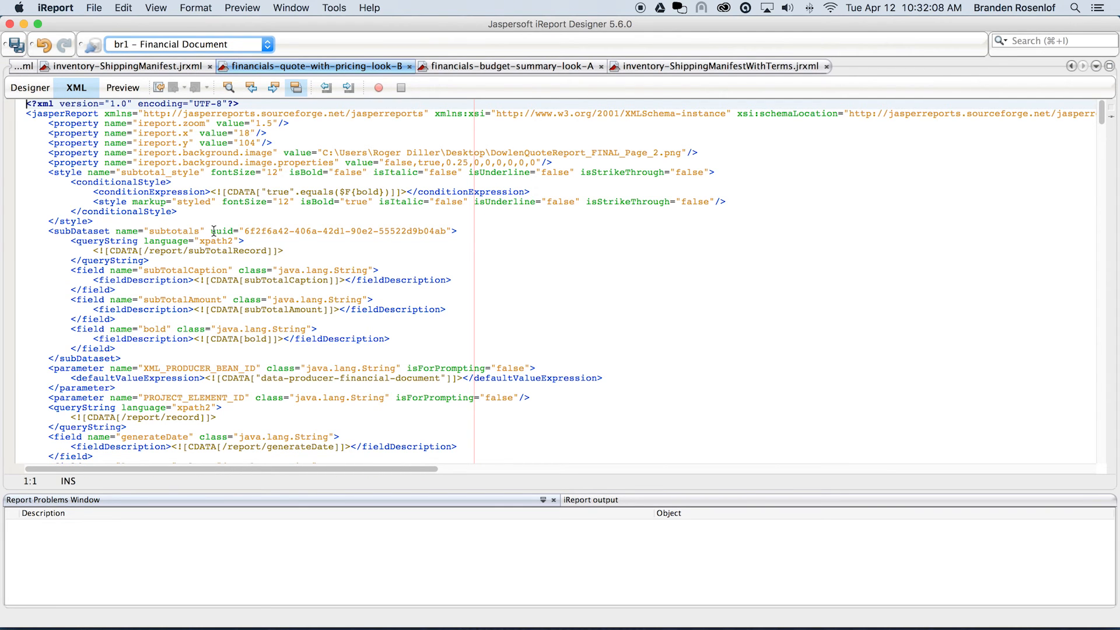
{"action": "key", "text": "super+a"}
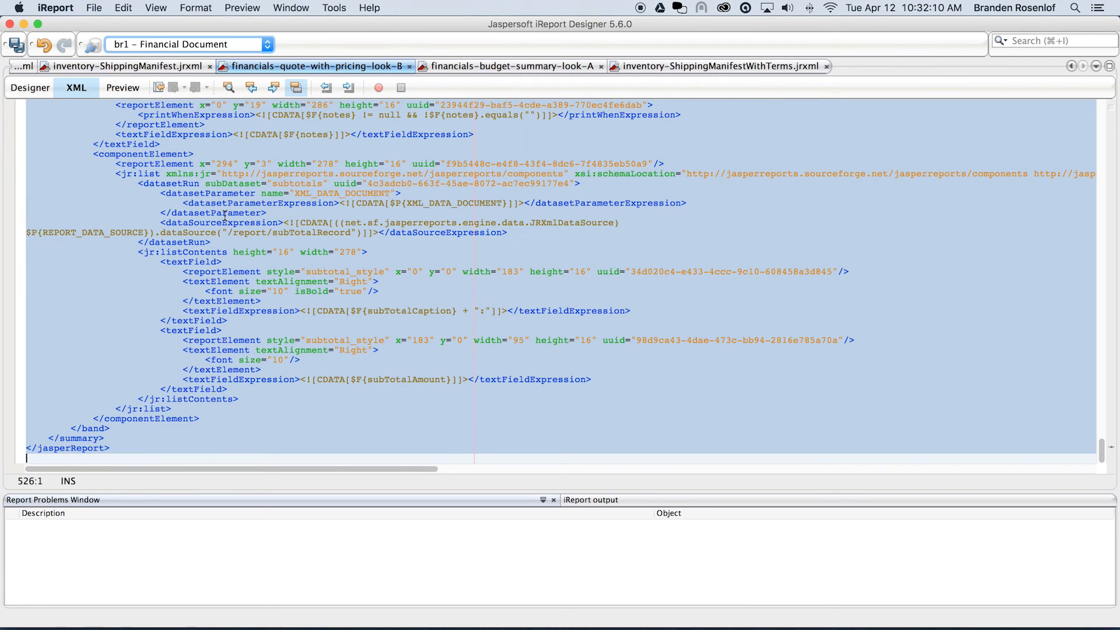
{"action": "right_click", "coordinate": [226, 179]}
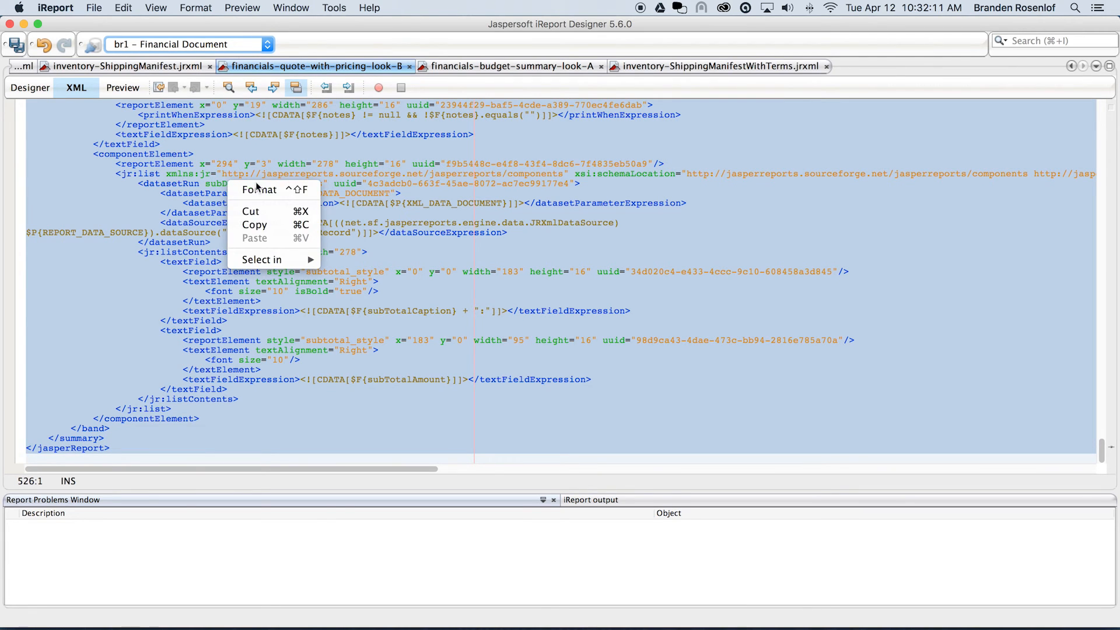
{"action": "left_click", "coordinate": [270, 229]}
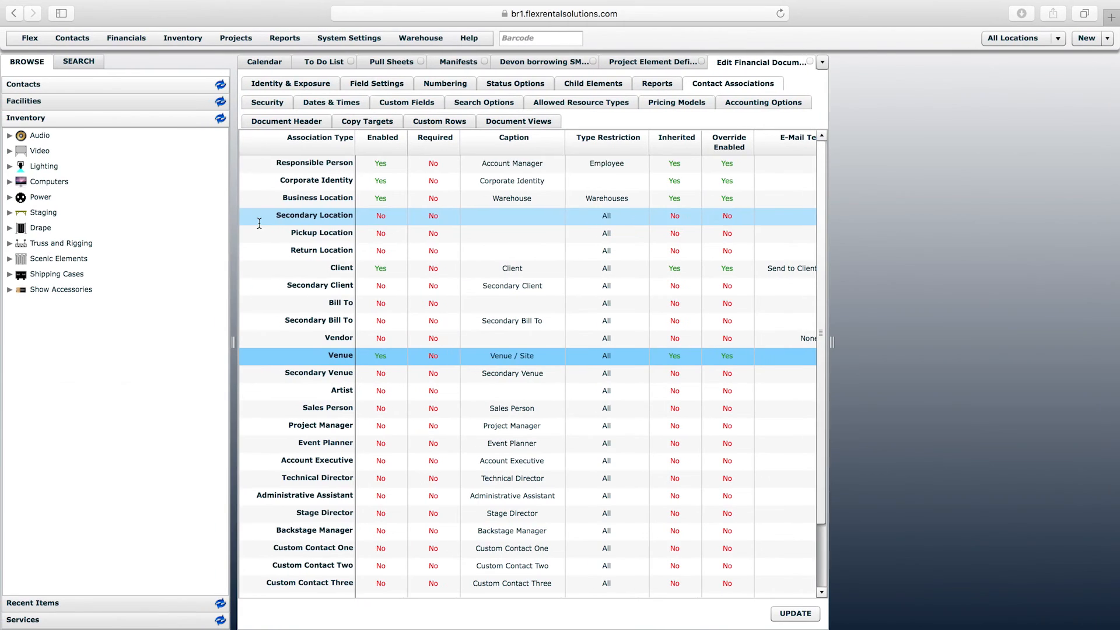
Step: Switch to Flex in the browser, open the custom report Quote w/ Pricing B (custom), and show its report source for editing
{"action": "left_click", "coordinate": [365, 44]}
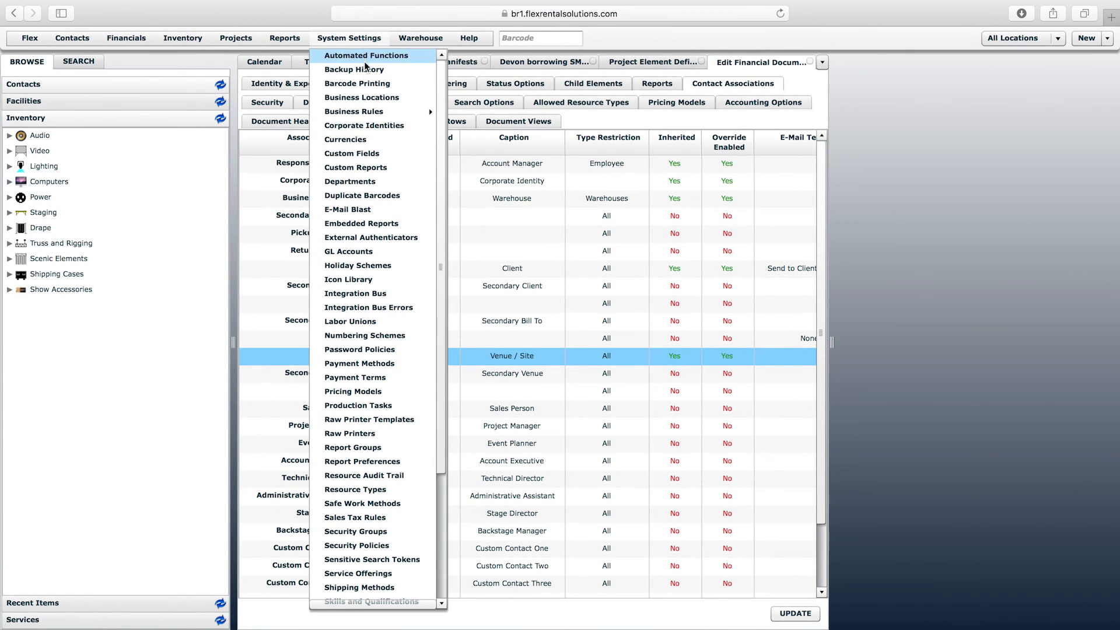
{"action": "left_click", "coordinate": [360, 168]}
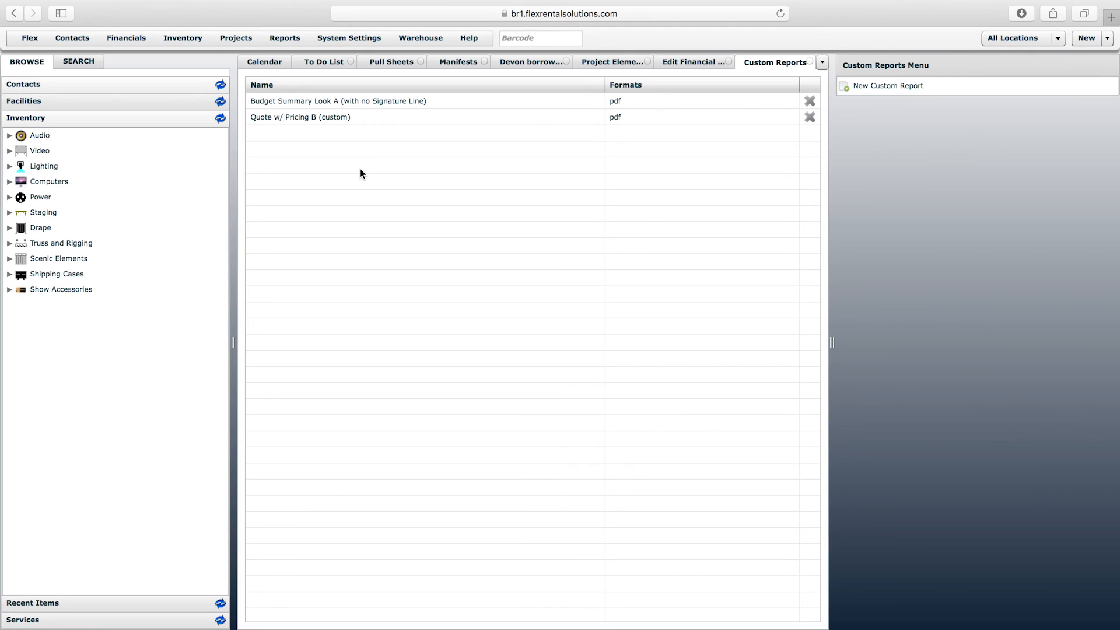
{"action": "double_click", "coordinate": [314, 119]}
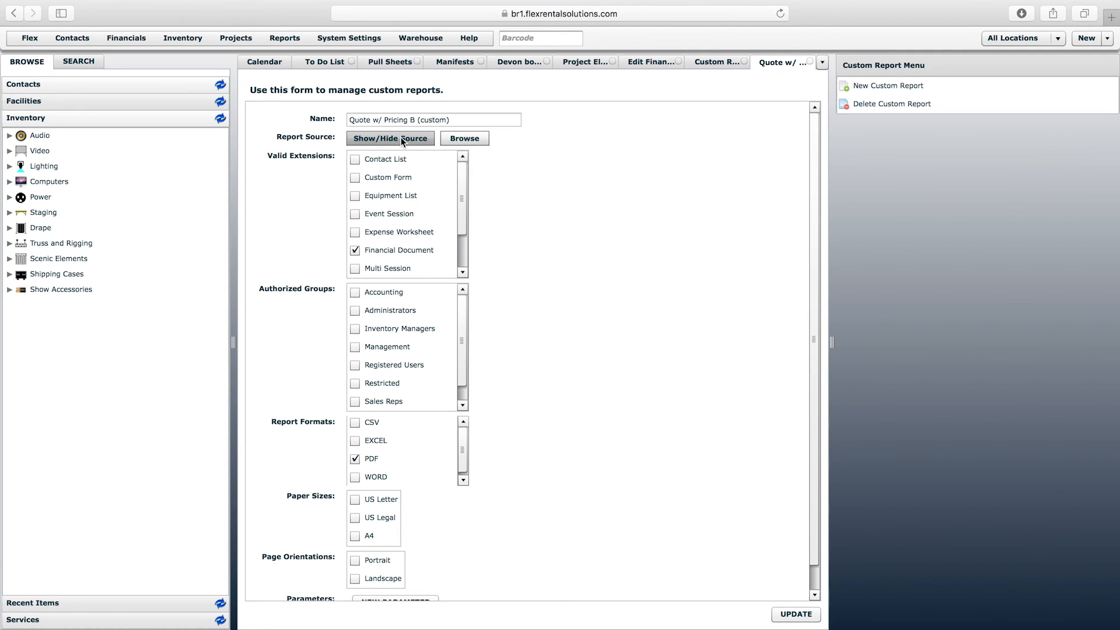
{"action": "left_click", "coordinate": [401, 137]}
{"action": "left_click", "coordinate": [396, 170]}
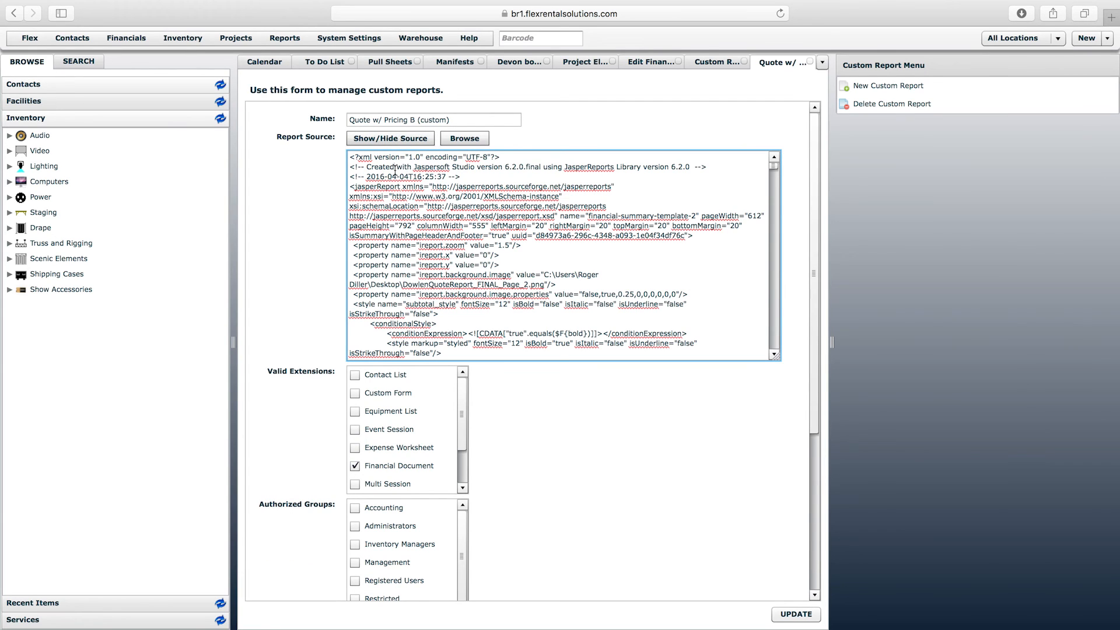
Step: Replace the custom report's entire source with the copied quote-with-pricing XML and update the report, keeping PDF as its format
{"action": "key", "text": "super+a"}
{"action": "key", "text": "BackSpace"}
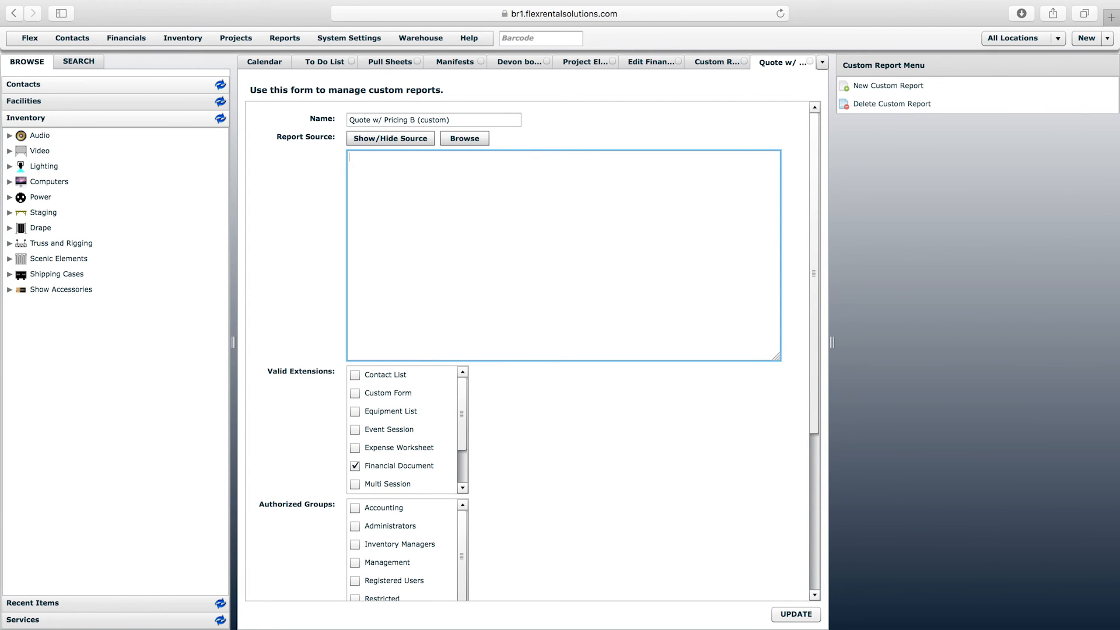
{"action": "key", "text": "super+v"}
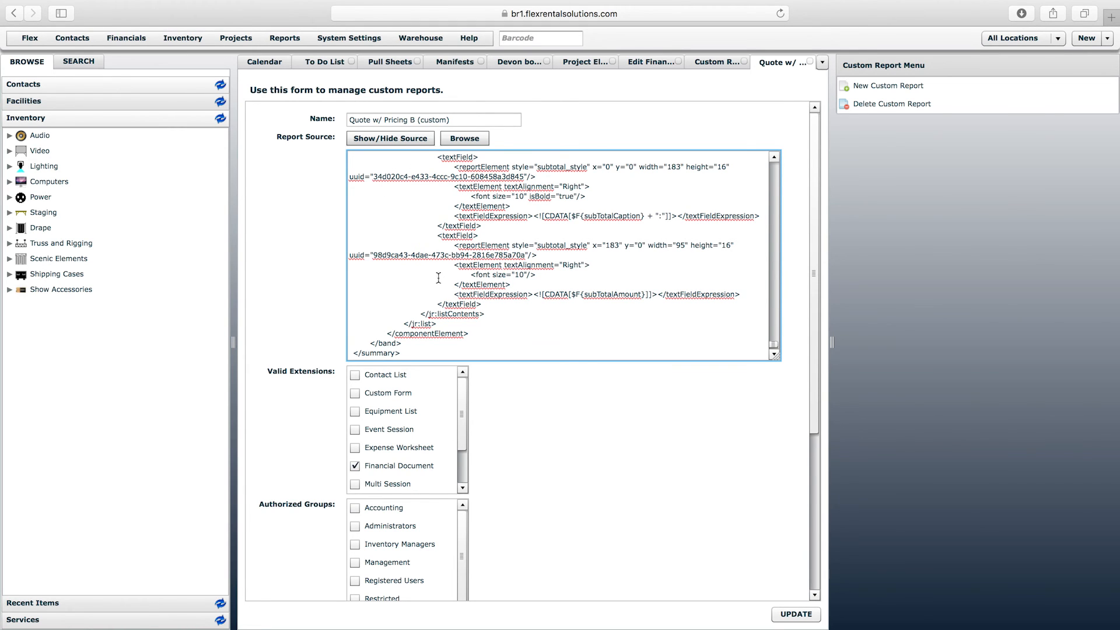
{"action": "key", "text": "super+Tab"}
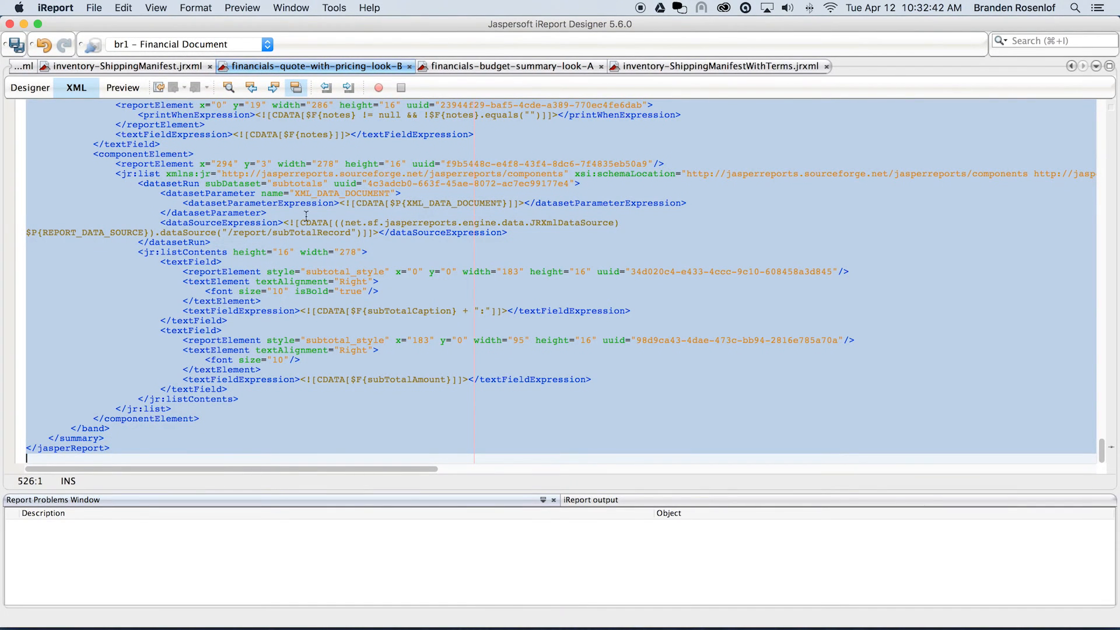
{"action": "key", "text": "super+Tab"}
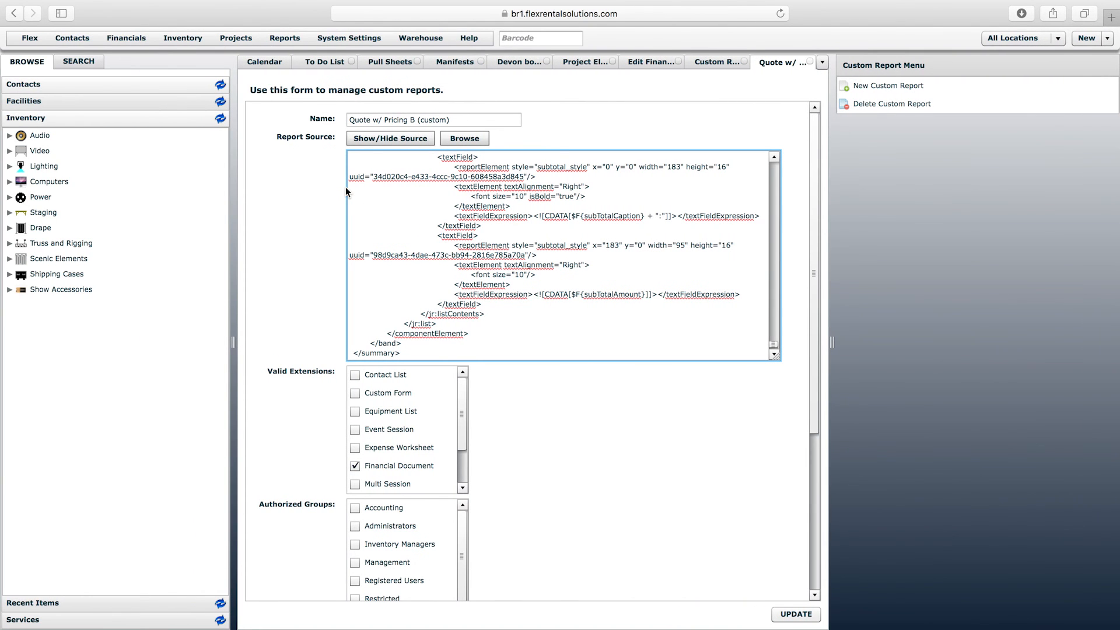
{"action": "left_click_drag", "start_coordinate": [821, 285], "coordinate": [823, 412]}
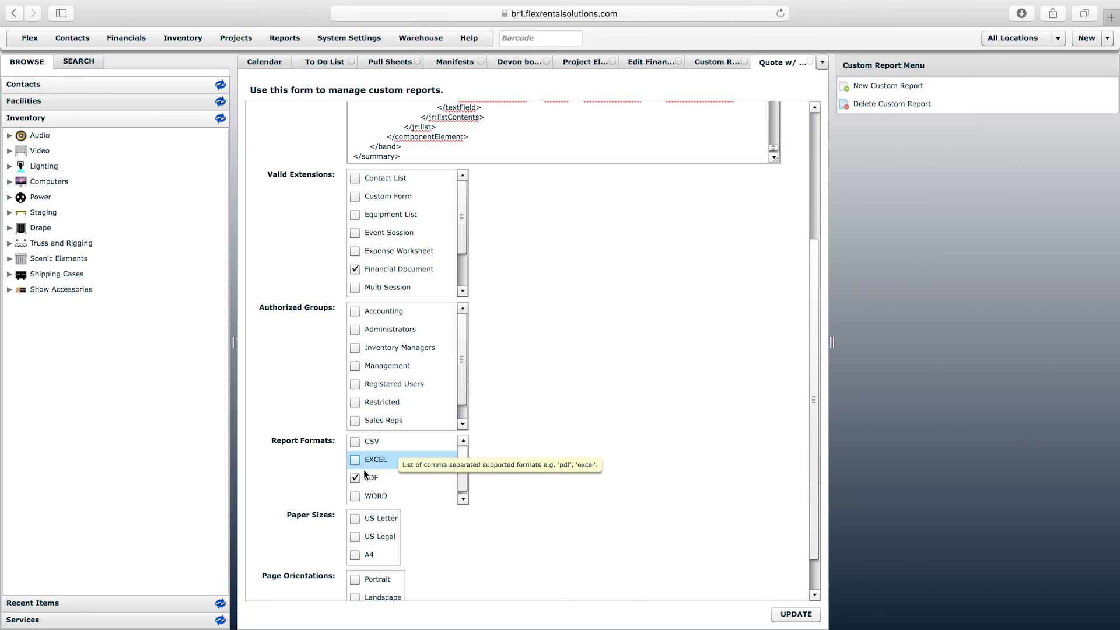
{"action": "left_click", "coordinate": [795, 615]}
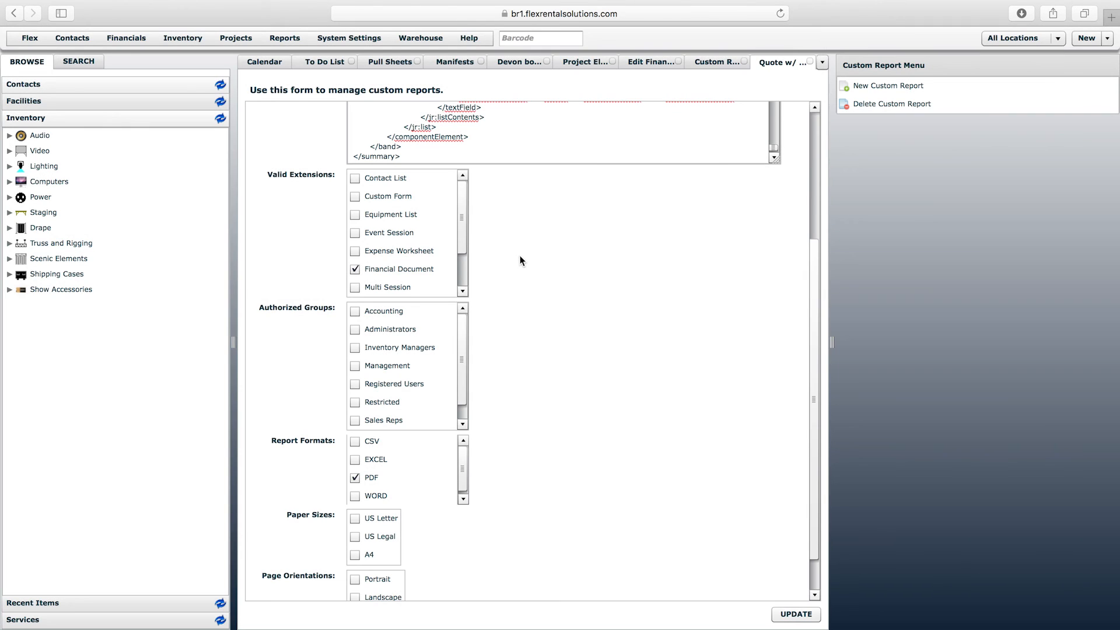
Step: Open the Quote element definition's report settings and review which instance level reports are enabled
{"action": "left_click", "coordinate": [581, 66]}
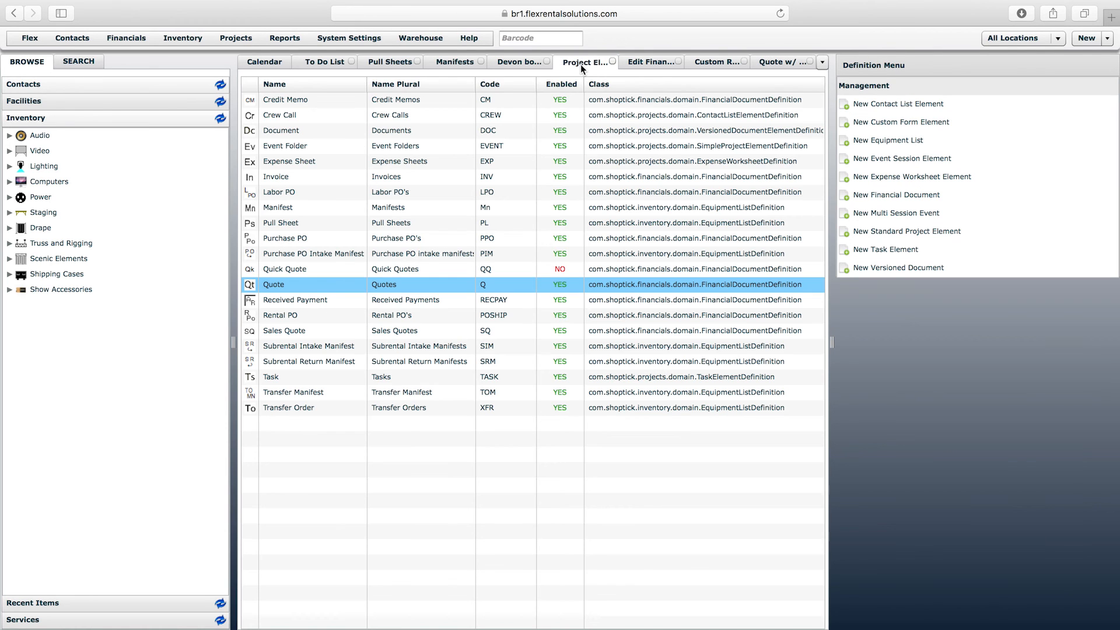
{"action": "double_click", "coordinate": [277, 284]}
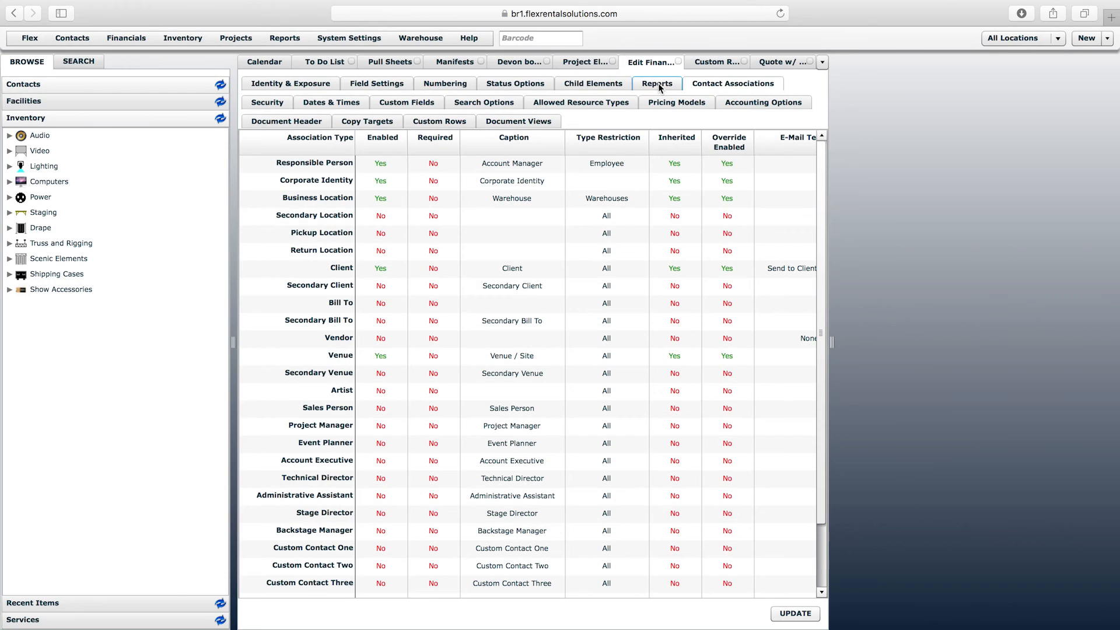
{"action": "left_click", "coordinate": [658, 85]}
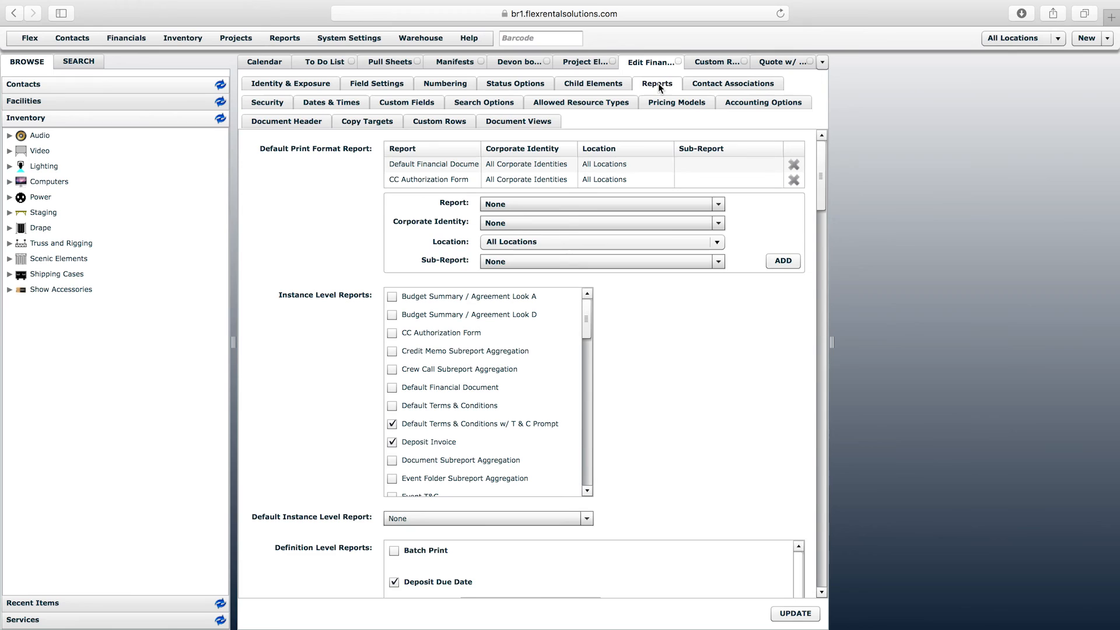
{"action": "left_click_drag", "start_coordinate": [590, 326], "coordinate": [592, 423]}
Step: Open the Alt Summit 2016 quote from the calendar's previous 30 days and generate its Quote w/ Pricing B (custom) PDF for checking
{"action": "left_click", "coordinate": [261, 61]}
{"action": "left_click", "coordinate": [311, 110]}
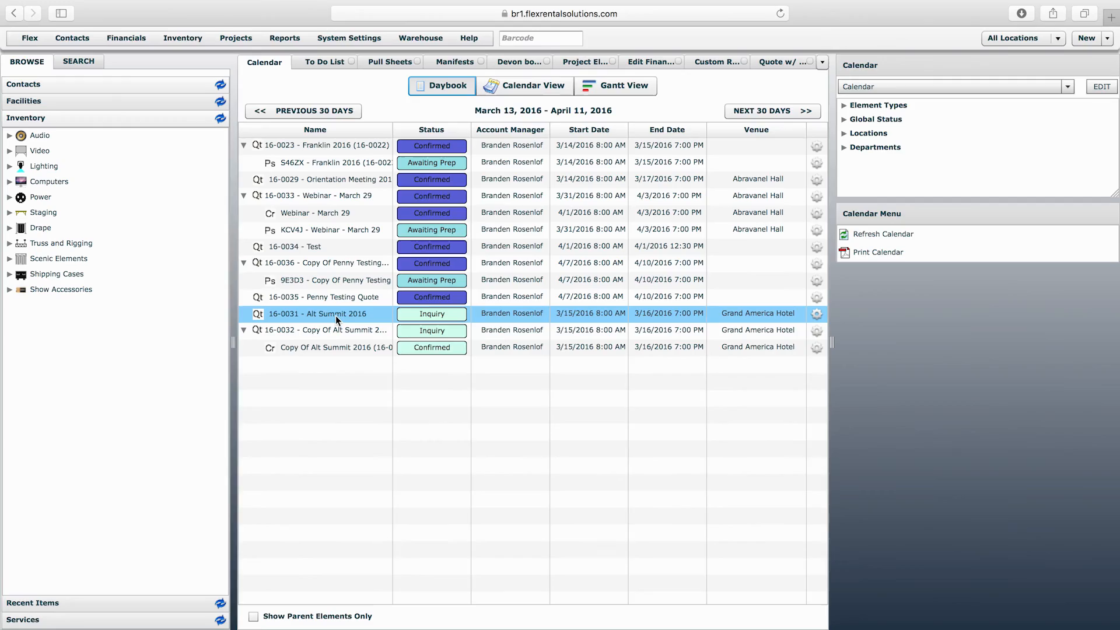
{"action": "double_click", "coordinate": [336, 318]}
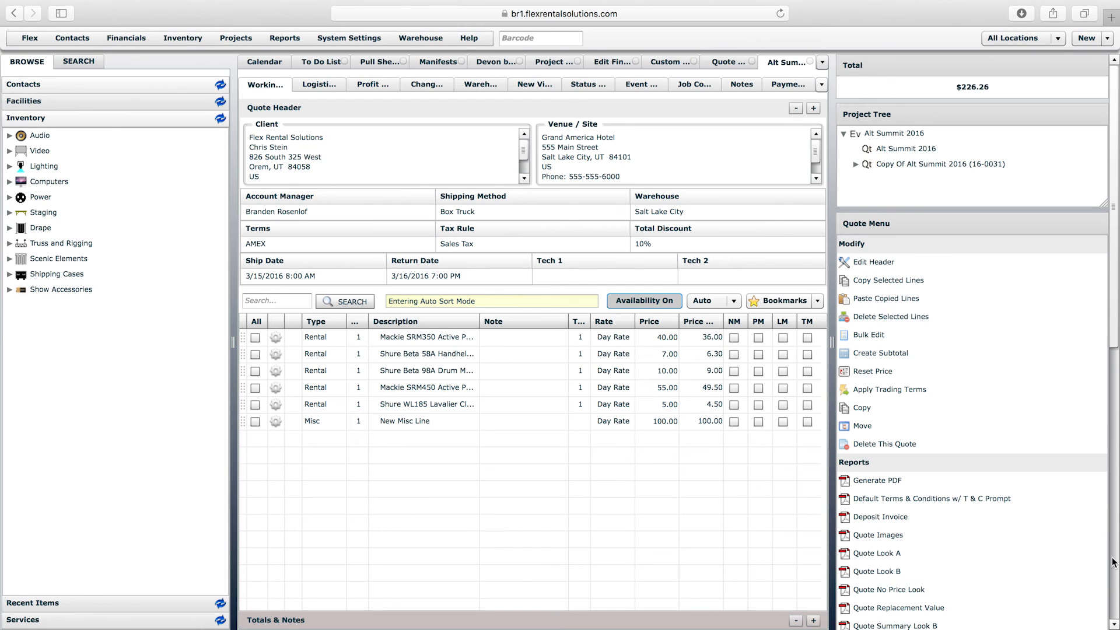
{"action": "left_click", "coordinate": [1113, 562]}
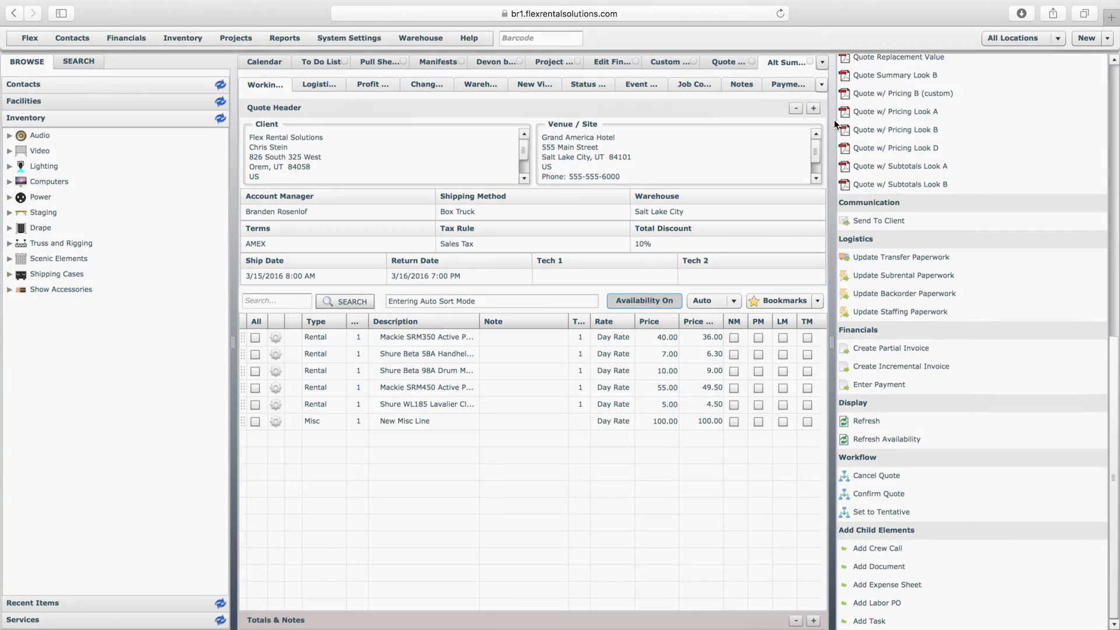
{"action": "left_click", "coordinate": [916, 97]}
{"action": "left_click", "coordinate": [728, 384]}
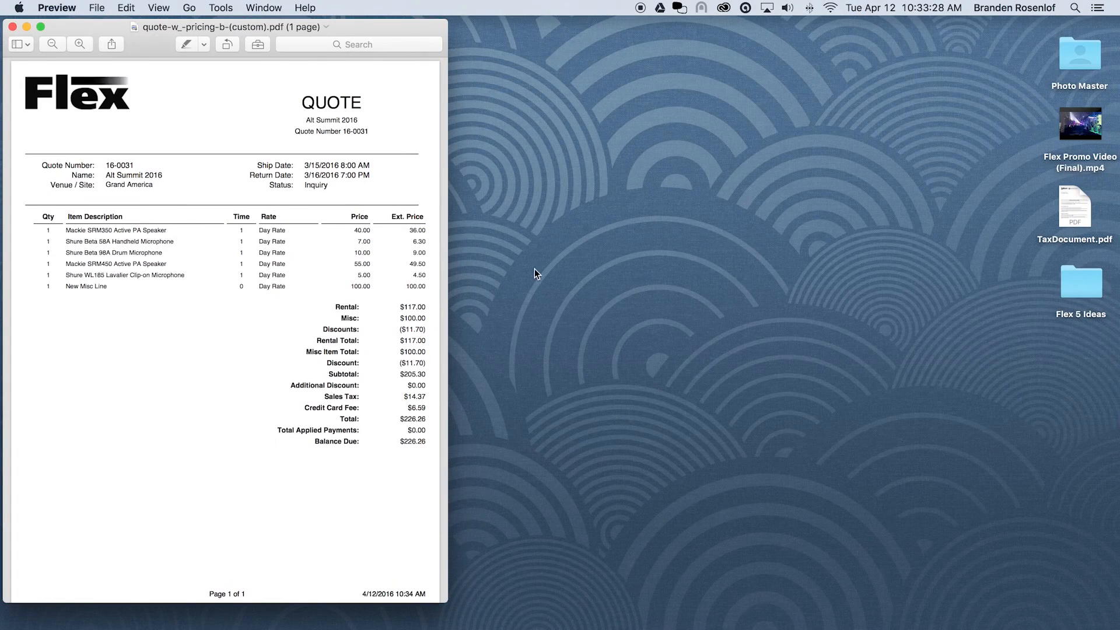
{"action": "left_click_drag", "start_coordinate": [360, 26], "coordinate": [637, 24]}
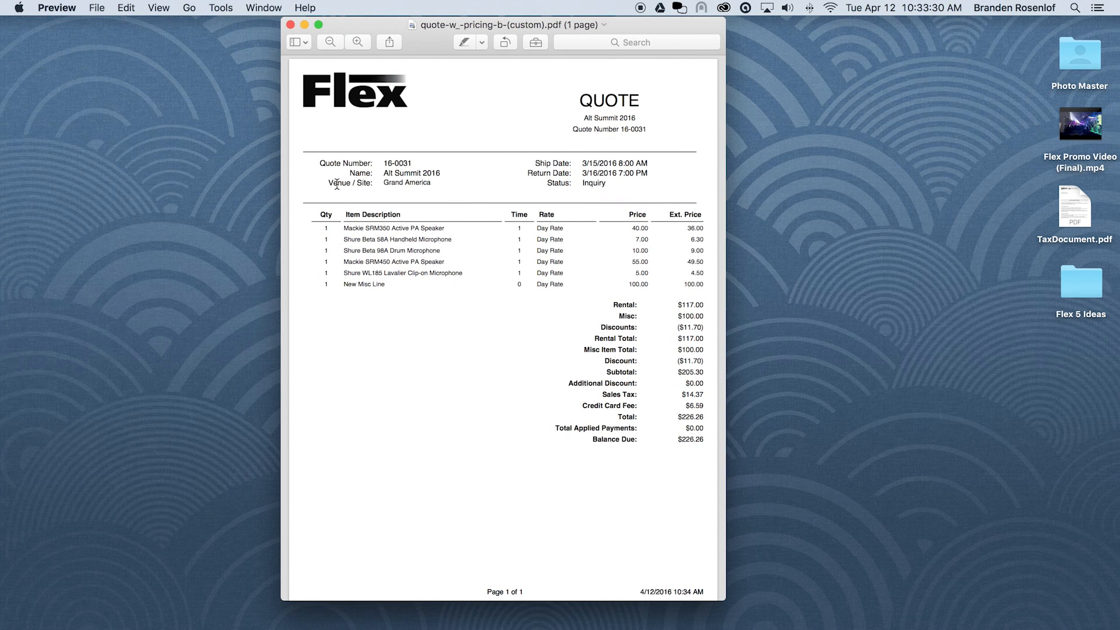
{"action": "left_click", "coordinate": [432, 185]}
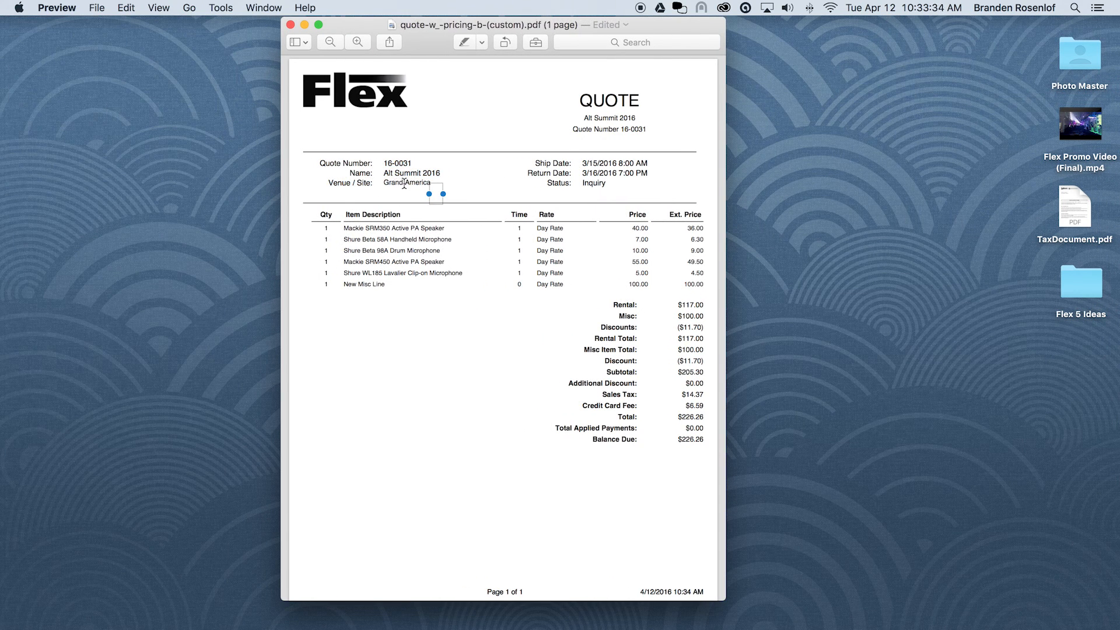
Step: Switch back to iReport Designer and inspect the number and venue caption fields in the quote layout's Title band
{"action": "key", "text": "ctrl+Right"}
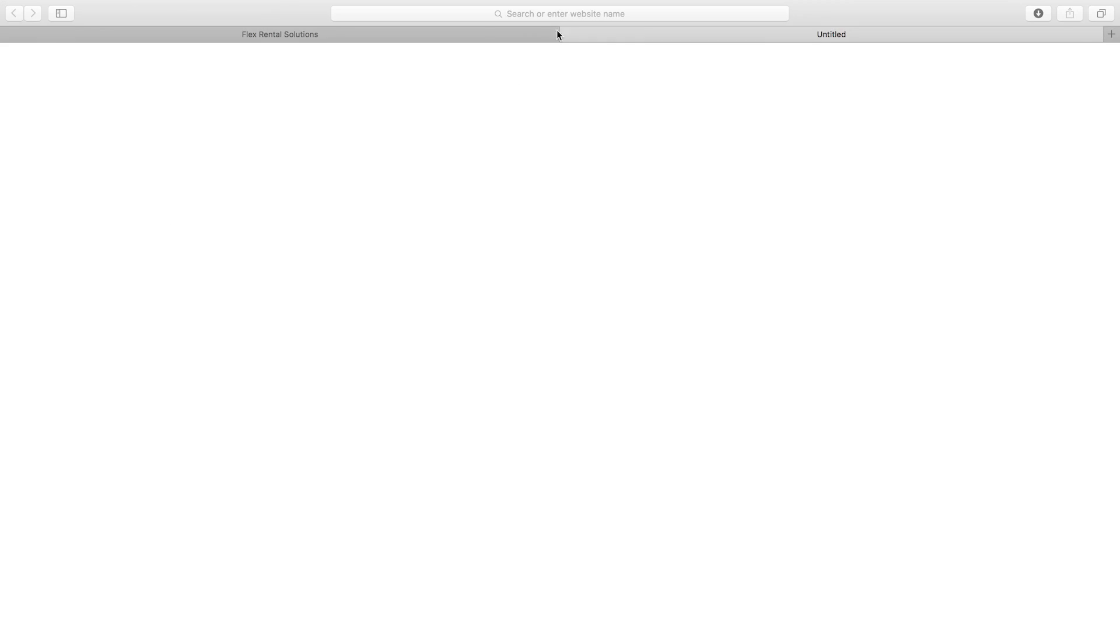
{"action": "left_click", "coordinate": [567, 34]}
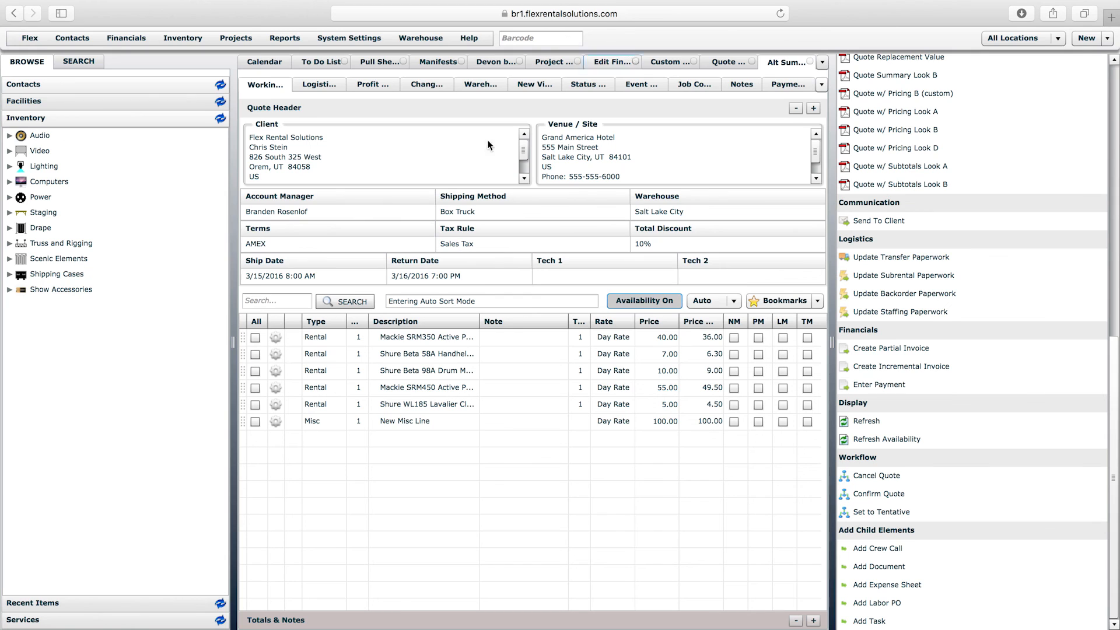
{"action": "key", "text": "ctrl+Right"}
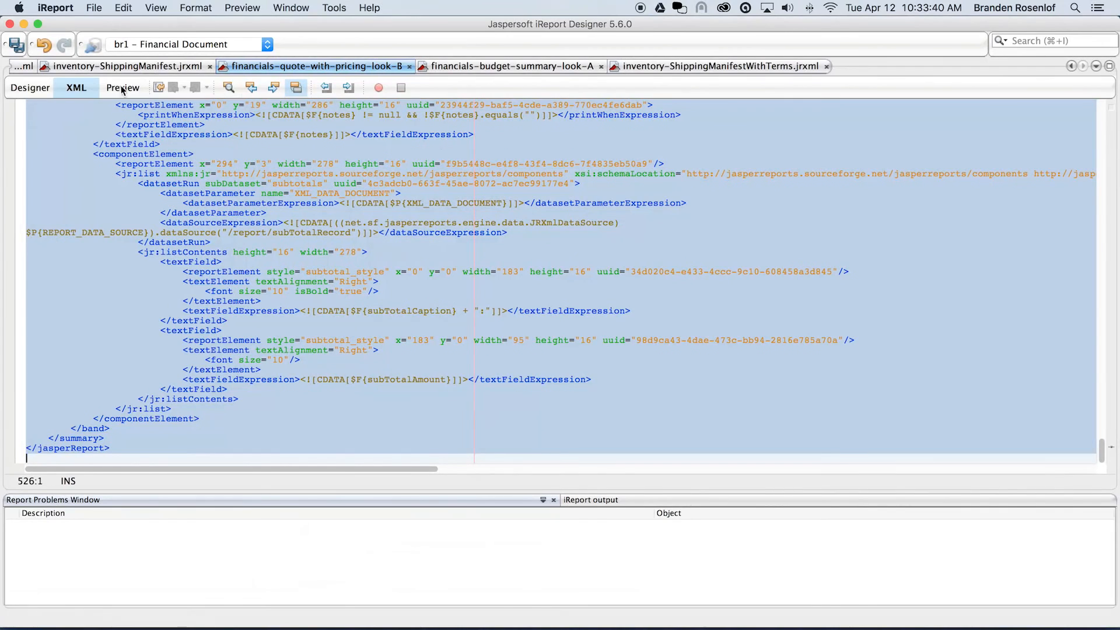
{"action": "left_click", "coordinate": [22, 89]}
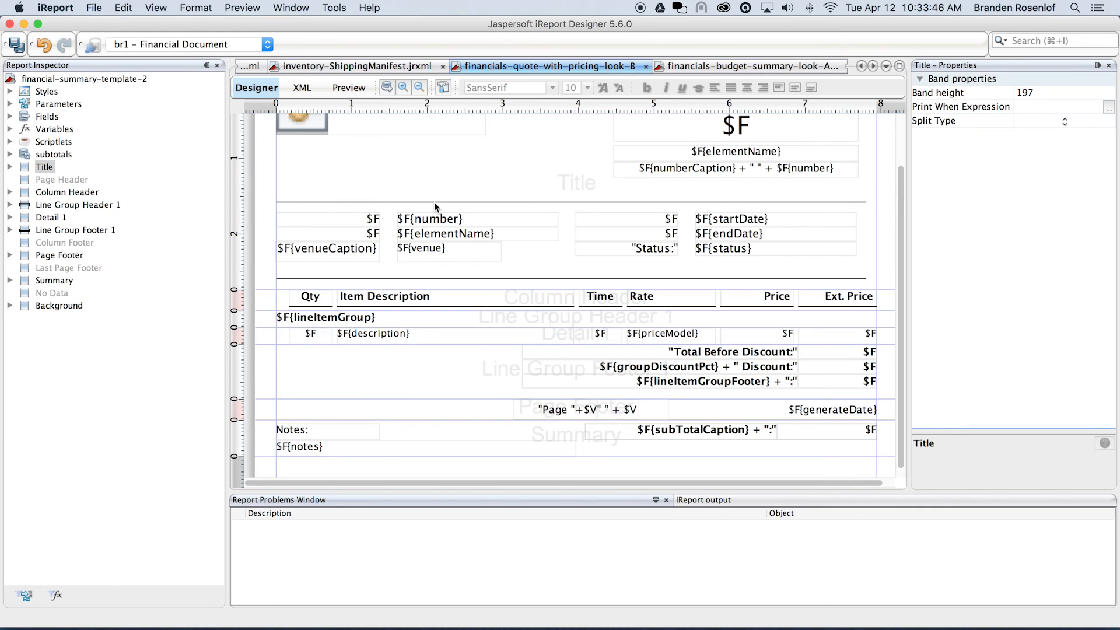
{"action": "left_click", "coordinate": [453, 203]}
{"action": "left_click", "coordinate": [666, 167]}
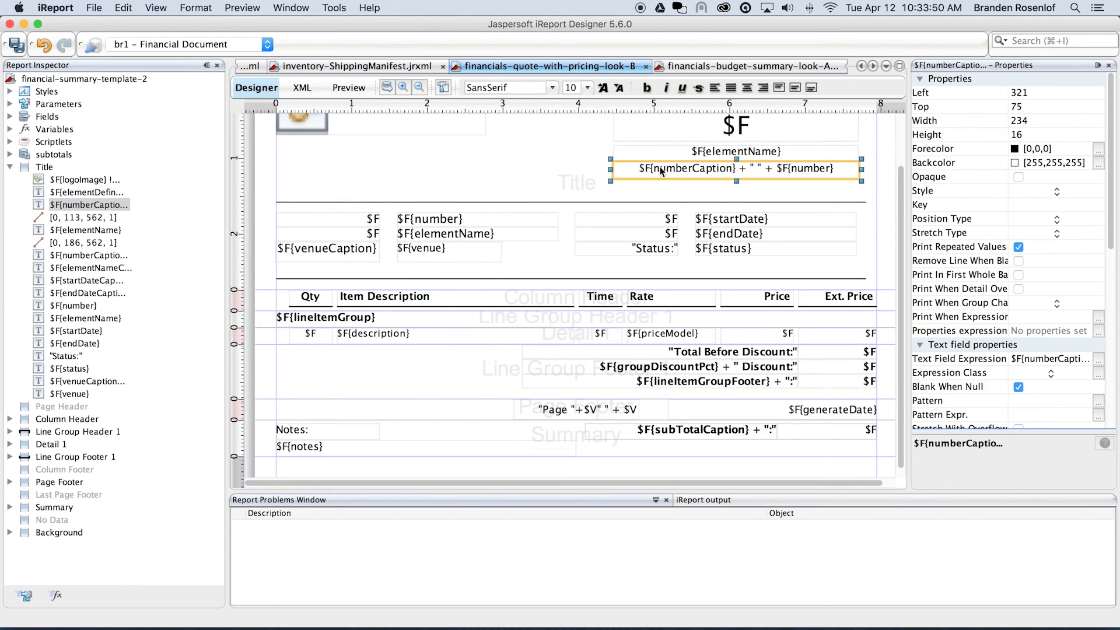
{"action": "left_click", "coordinate": [348, 252]}
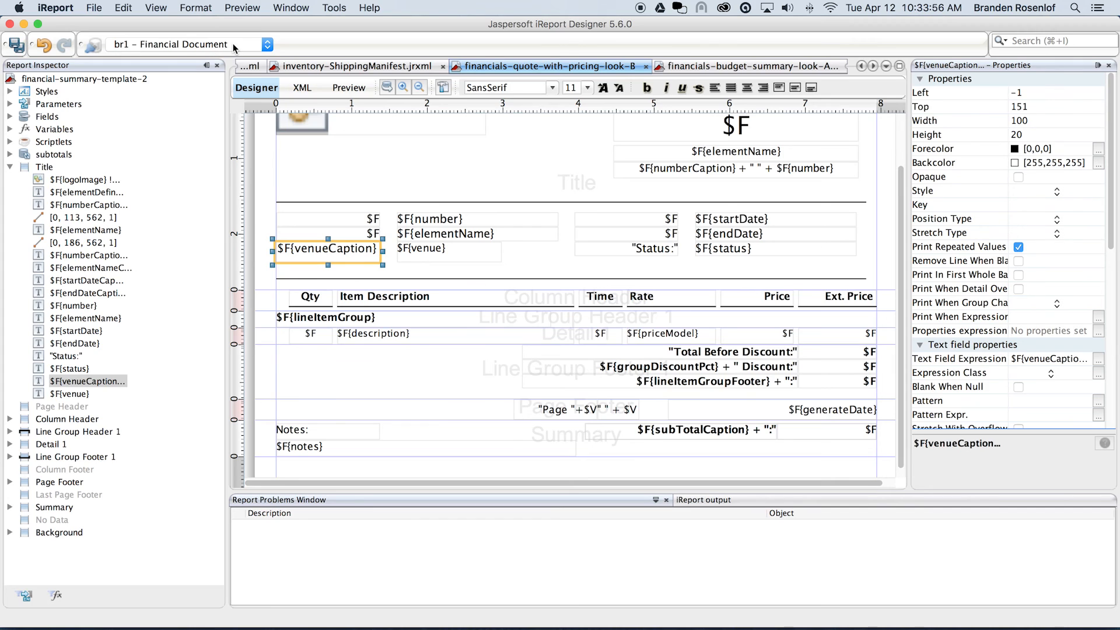
{"action": "left_click", "coordinate": [446, 169]}
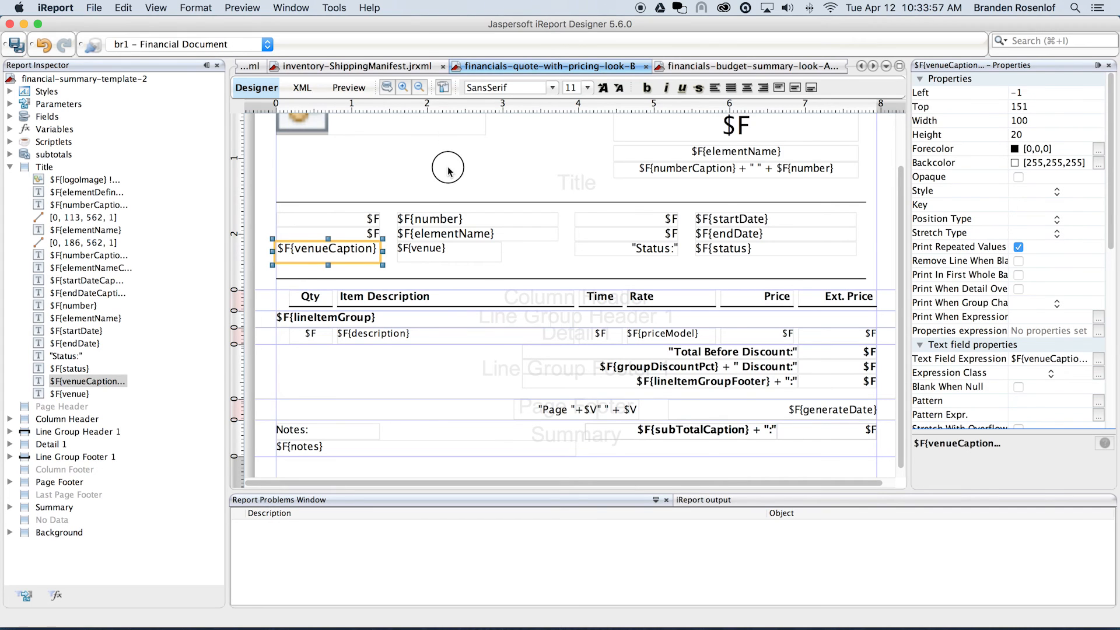
Step: Preview the financials-quote-with-pricing-look-B report and return to its design layout
{"action": "left_click", "coordinate": [354, 90]}
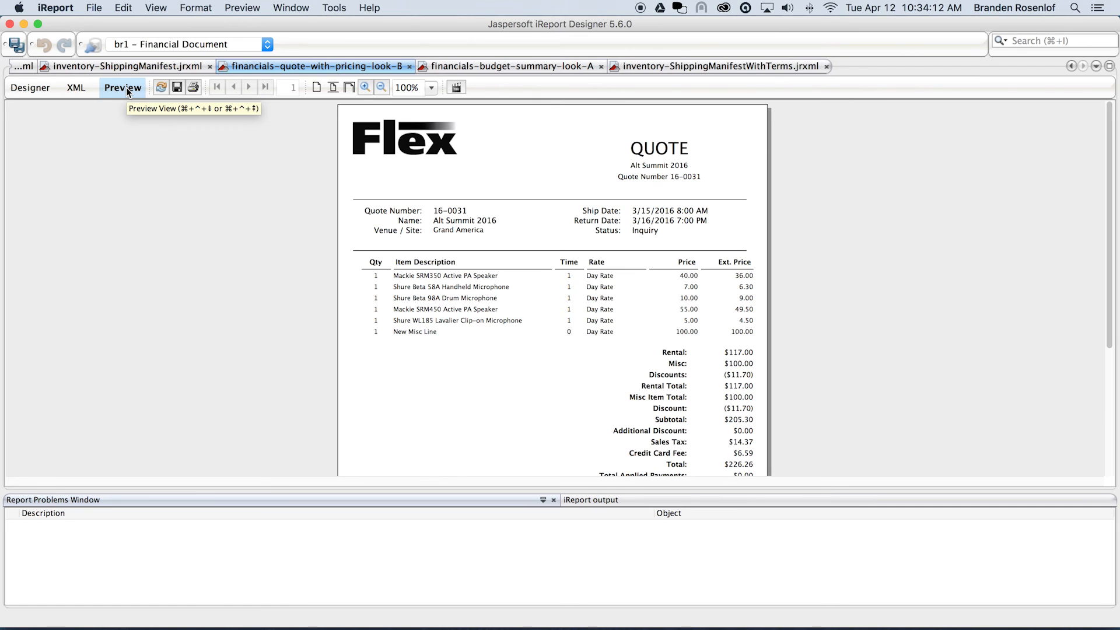
{"action": "left_click", "coordinate": [24, 88]}
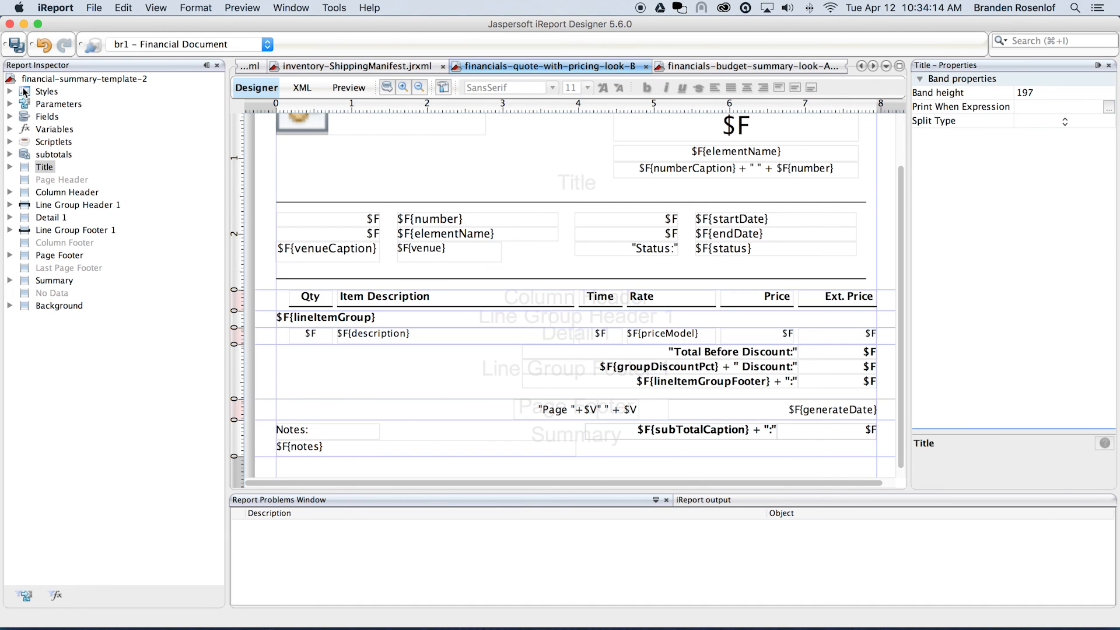
{"action": "scroll", "coordinate": [497, 216], "scroll_direction": "up", "scroll_amount": 2}
{"action": "scroll", "coordinate": [498, 221], "scroll_direction": "up", "scroll_amount": 1}
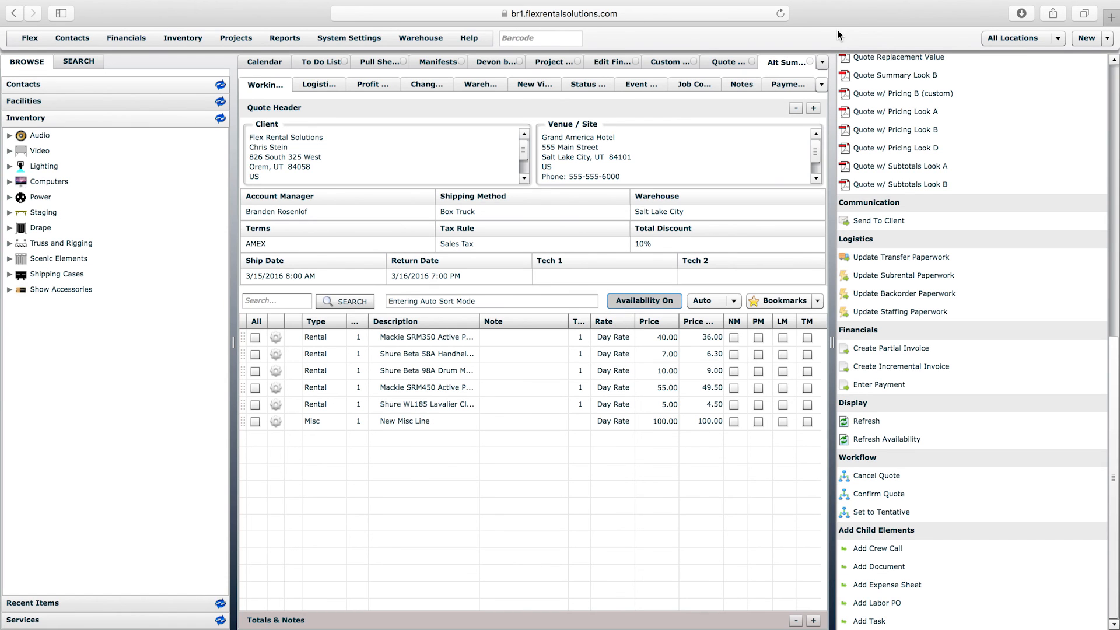
{"action": "key", "text": "ctrl+Right"}
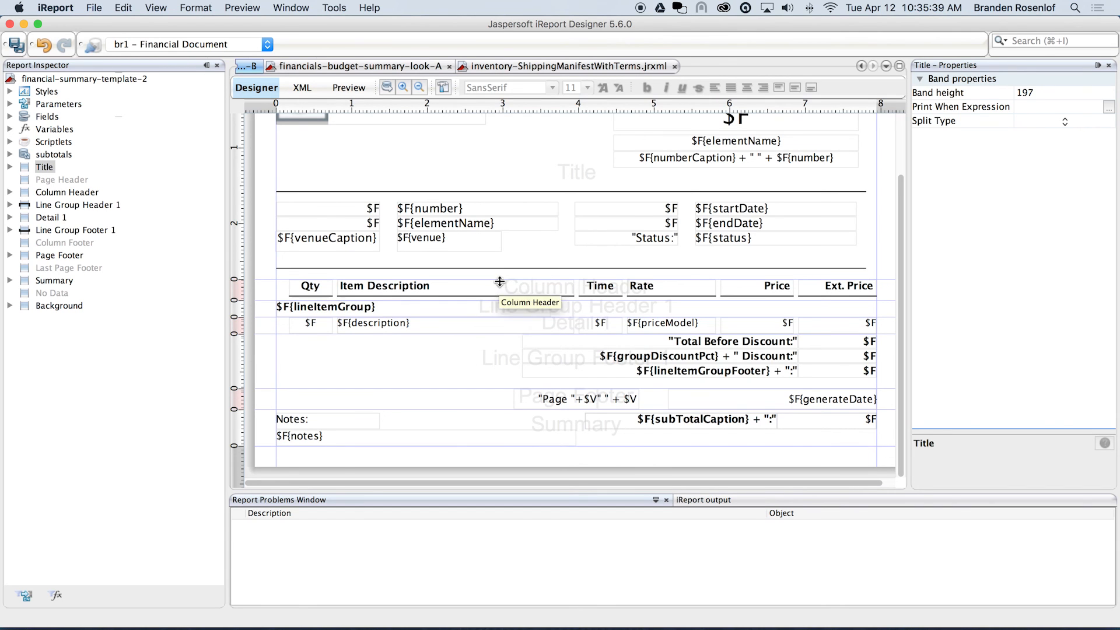
{"action": "scroll", "coordinate": [500, 292], "scroll_direction": "up", "scroll_amount": 3}
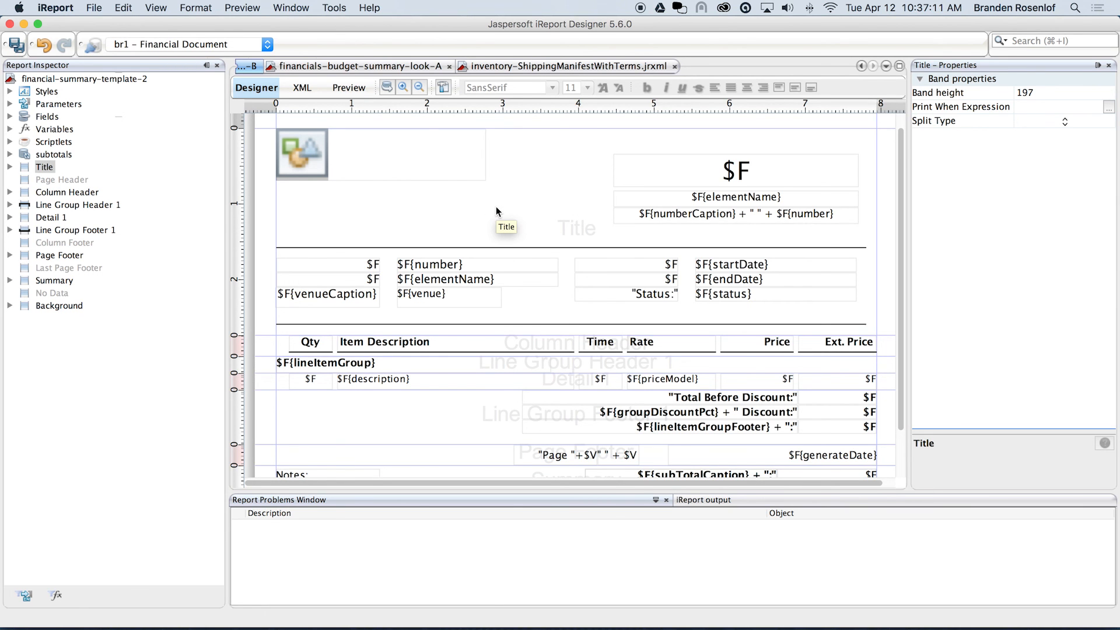
Step: Switch to the browser, load forum.flexrentalsolutions.com in a new tab, and open the forum's Reports board
{"action": "key", "text": "ctrl+Left"}
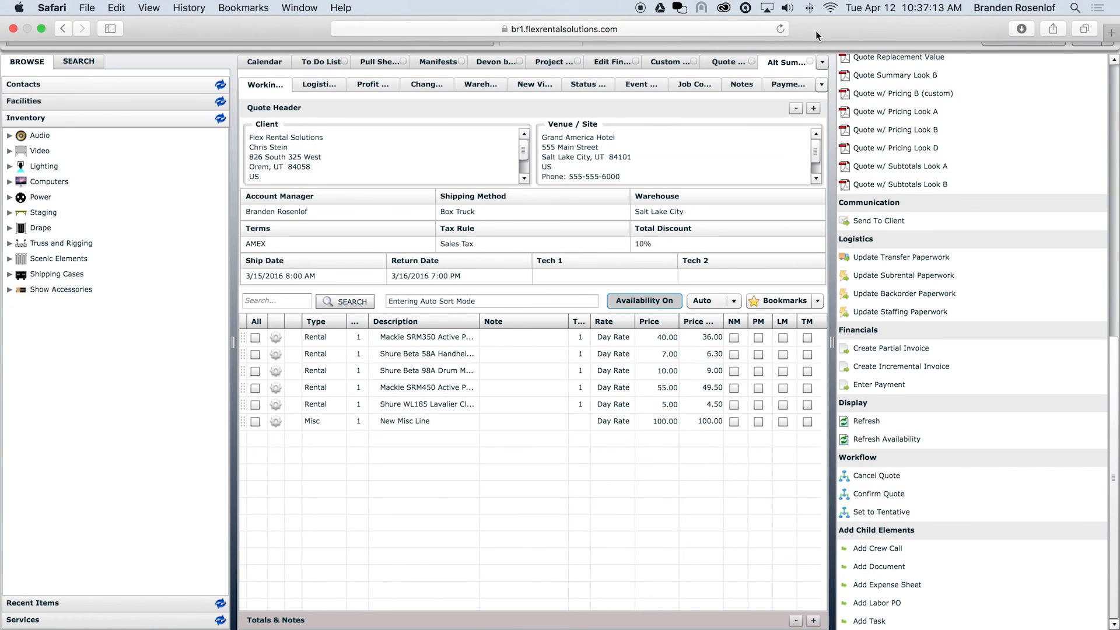
{"action": "key", "text": "super+t"}
{"action": "type", "text": "forum.flexrentalsolutions.com"}
{"action": "key", "text": "Return"}
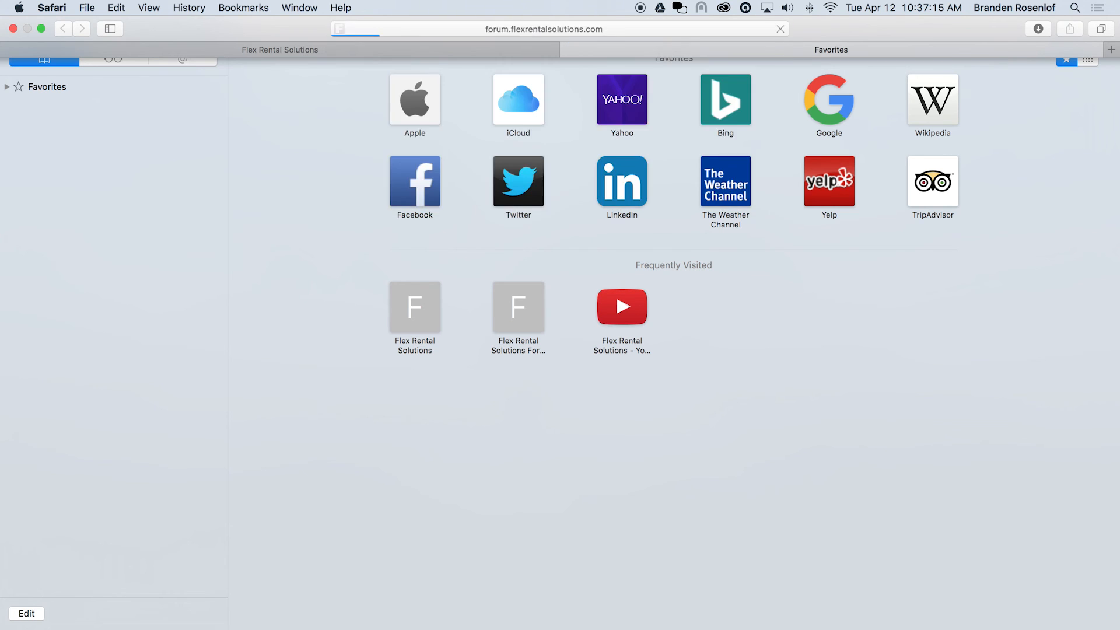
{"action": "scroll", "coordinate": [172, 382], "scroll_direction": "down", "scroll_amount": 3}
{"action": "left_click", "coordinate": [171, 381]}
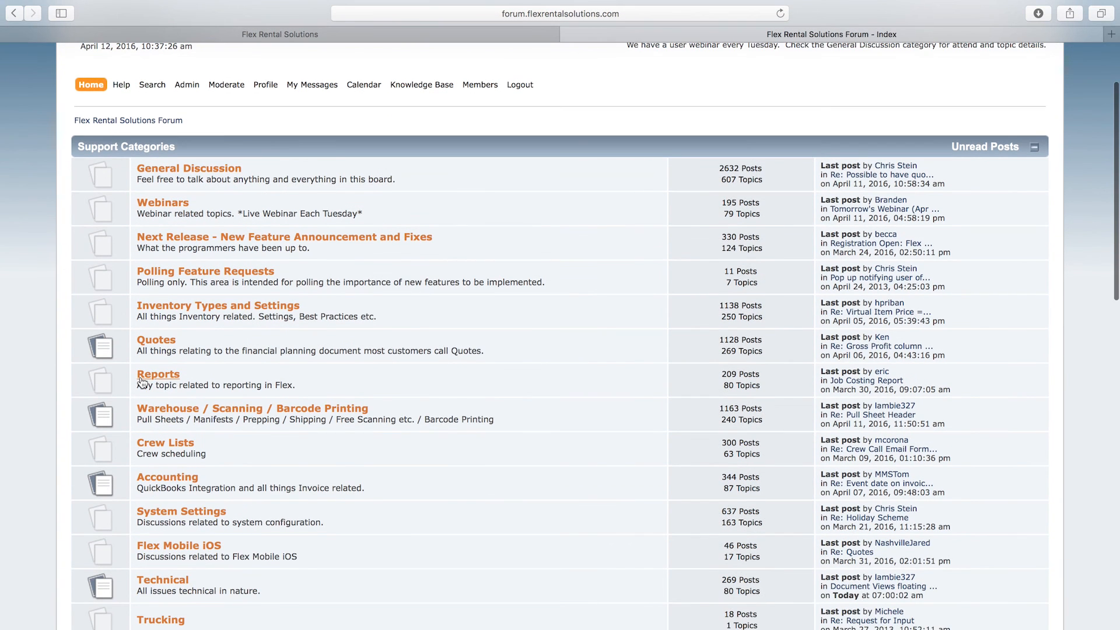
Step: Look through the first page of topics on the Reports board and go back to the forum's category list
{"action": "scroll", "coordinate": [261, 298], "scroll_direction": "down", "scroll_amount": 5}
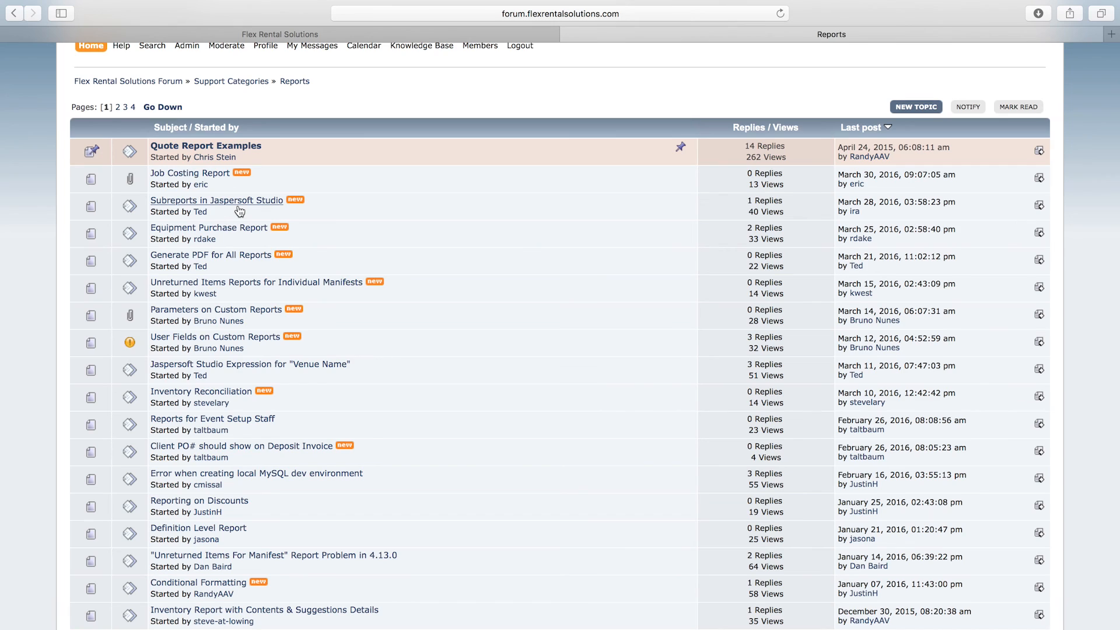
{"action": "scroll", "coordinate": [240, 213], "scroll_direction": "down", "scroll_amount": 5}
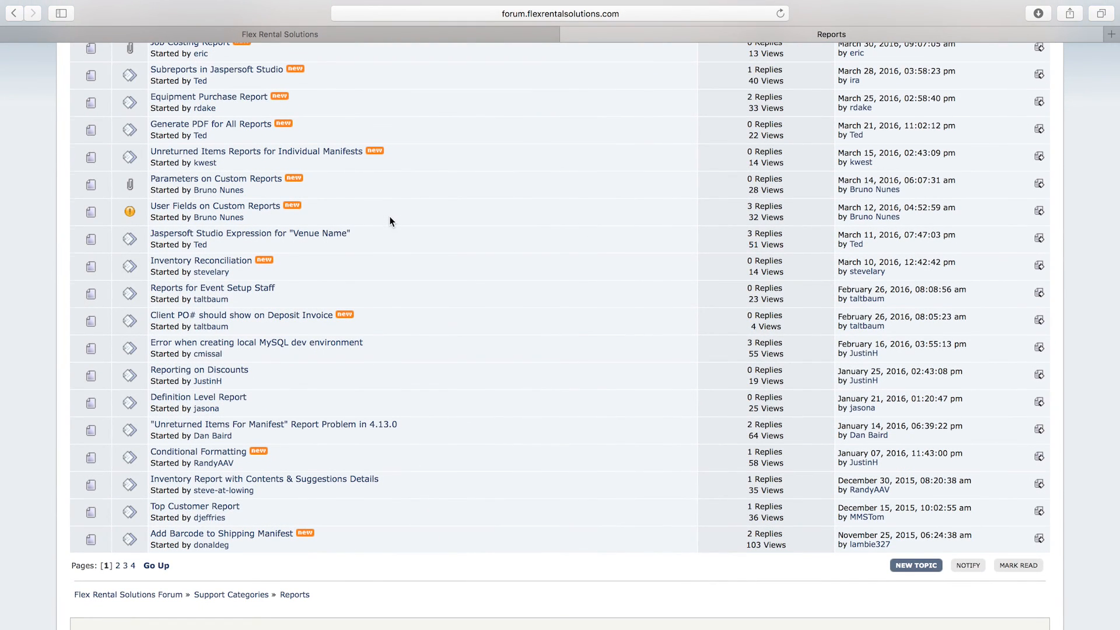
{"action": "scroll", "coordinate": [389, 220], "scroll_direction": "up", "scroll_amount": 5}
{"action": "scroll", "coordinate": [390, 220], "scroll_direction": "down", "scroll_amount": 10}
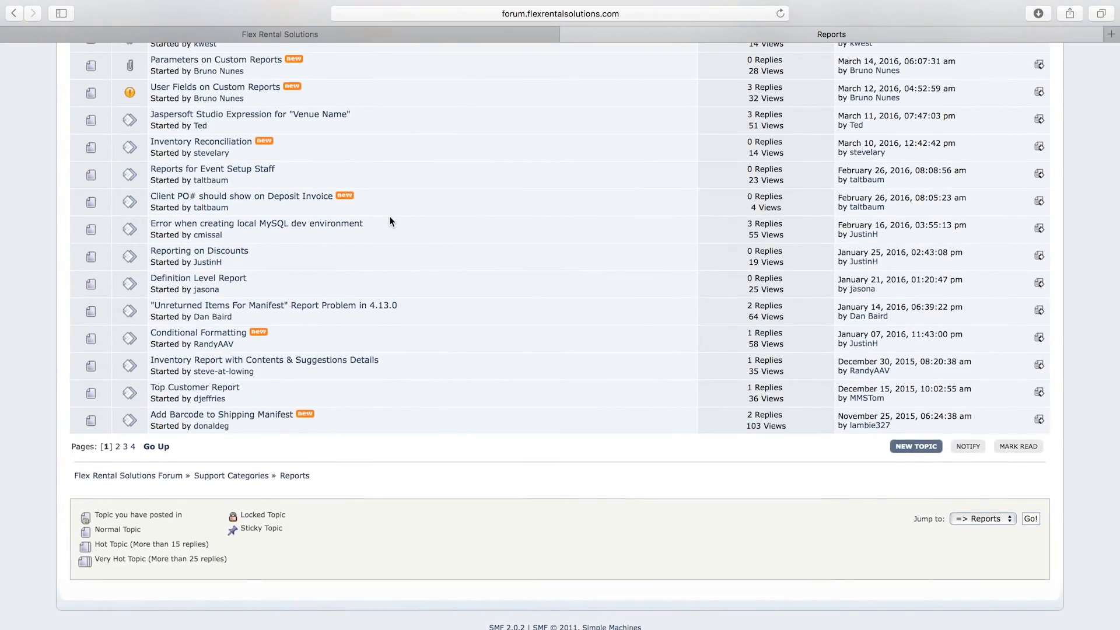
{"action": "scroll", "coordinate": [389, 221], "scroll_direction": "up", "scroll_amount": 9}
{"action": "scroll", "coordinate": [390, 219], "scroll_direction": "left", "scroll_amount": 5}
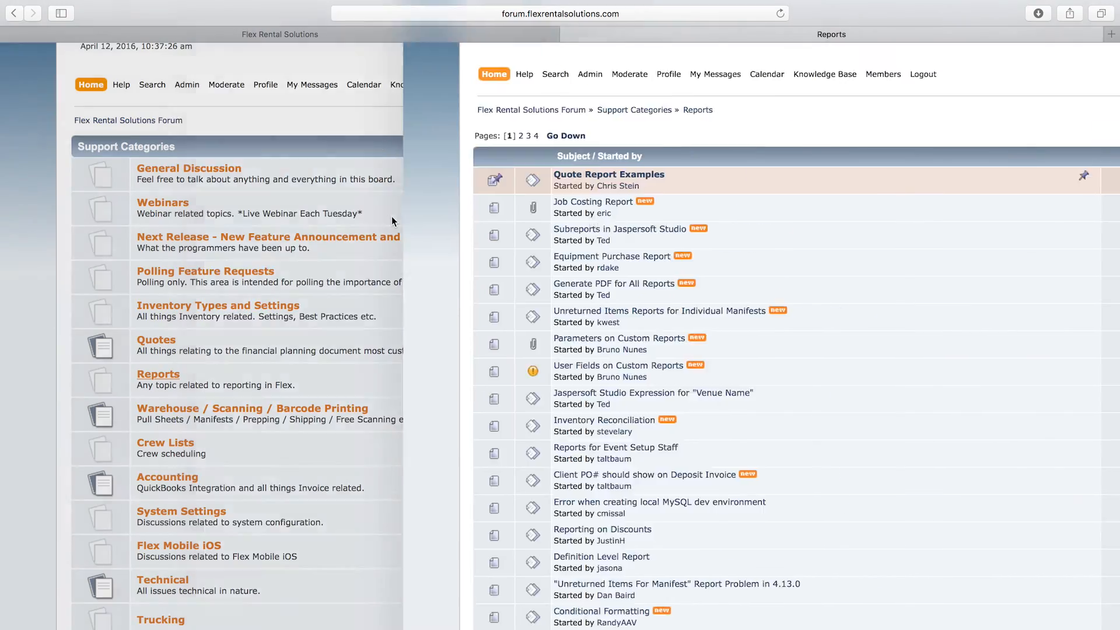